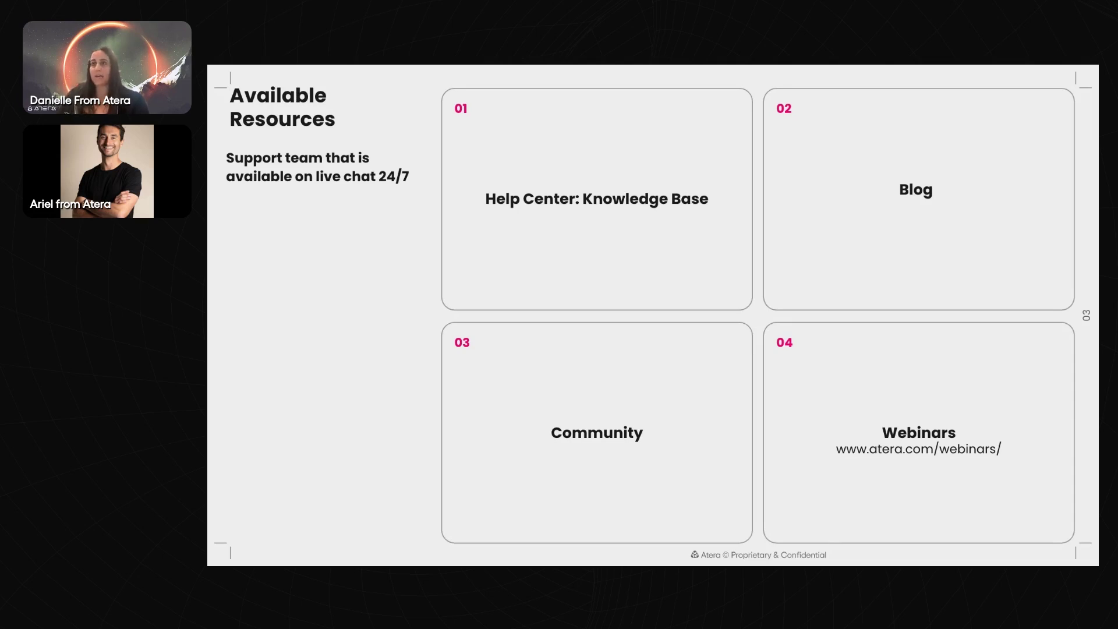
Exit the Google Slides slideshow and bring the 'Atera - RMM software' tab to the front
key("Escape")
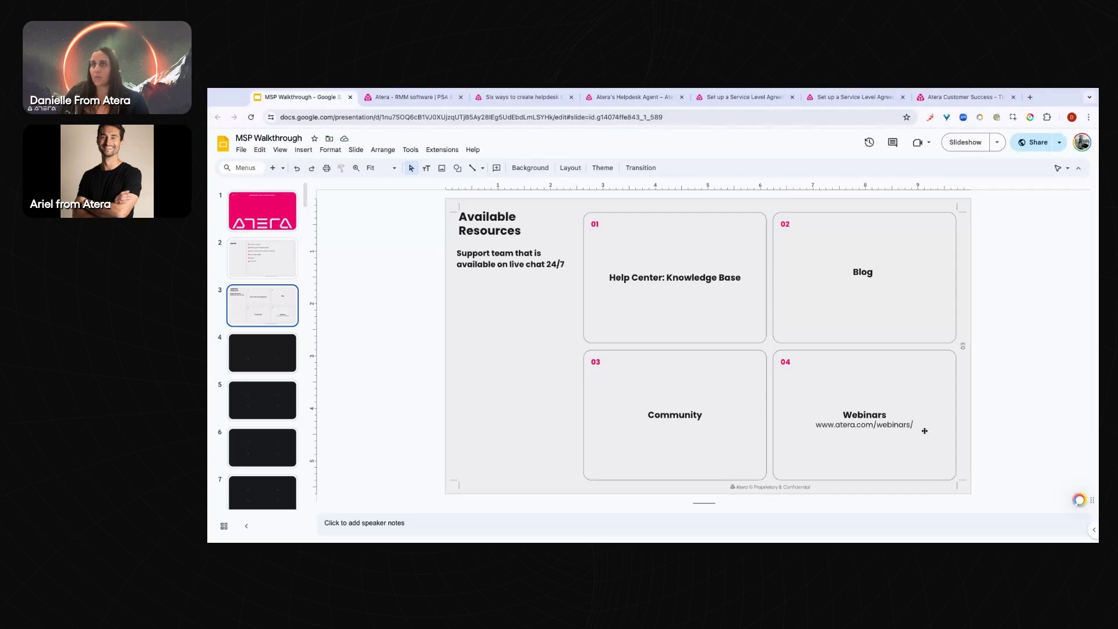
left_click(389, 98)
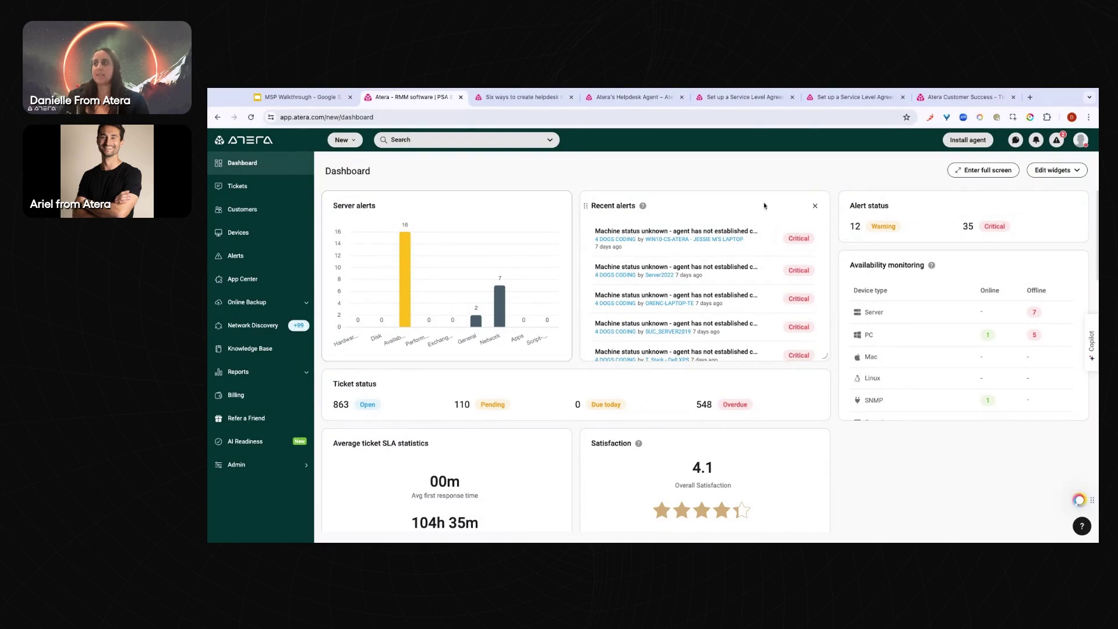
Drag the Server alerts widget onto the Recent alerts slot to swap the two widgets
left_click_drag(492, 205, 761, 186)
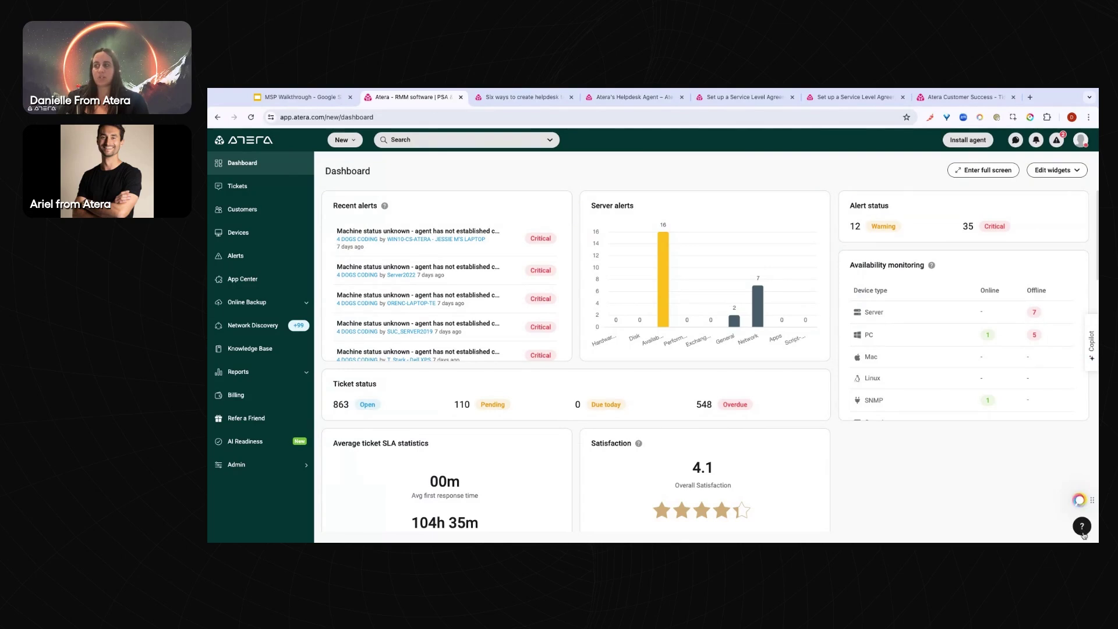
From the help panel, open 'Share ideas and feedback' and browse the UserVoice Hot Ideas list
left_click(1082, 530)
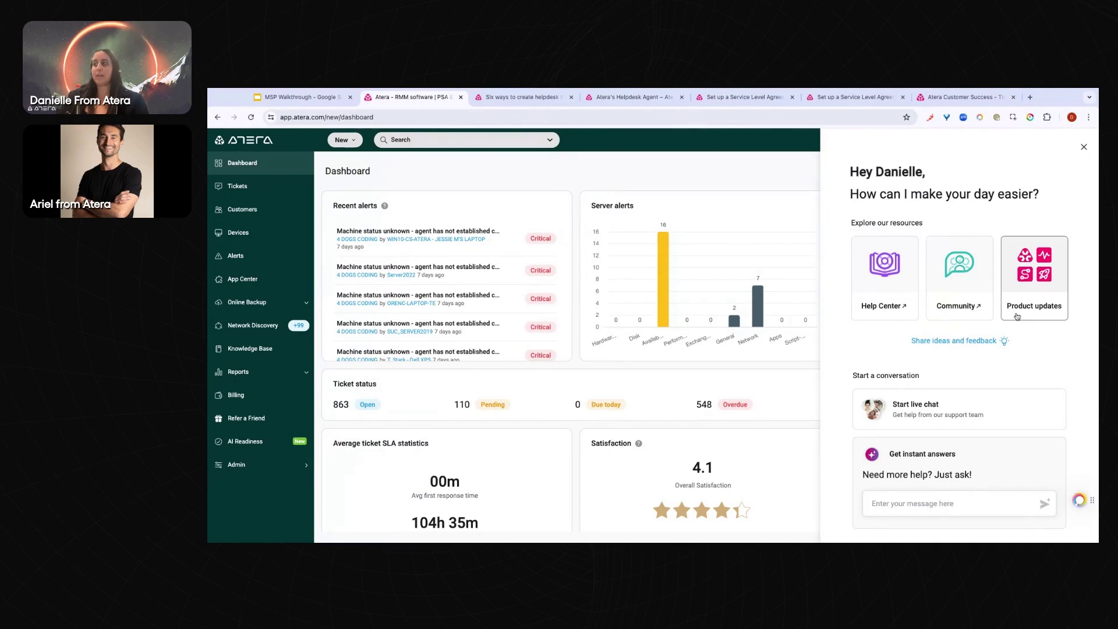
left_click(954, 342)
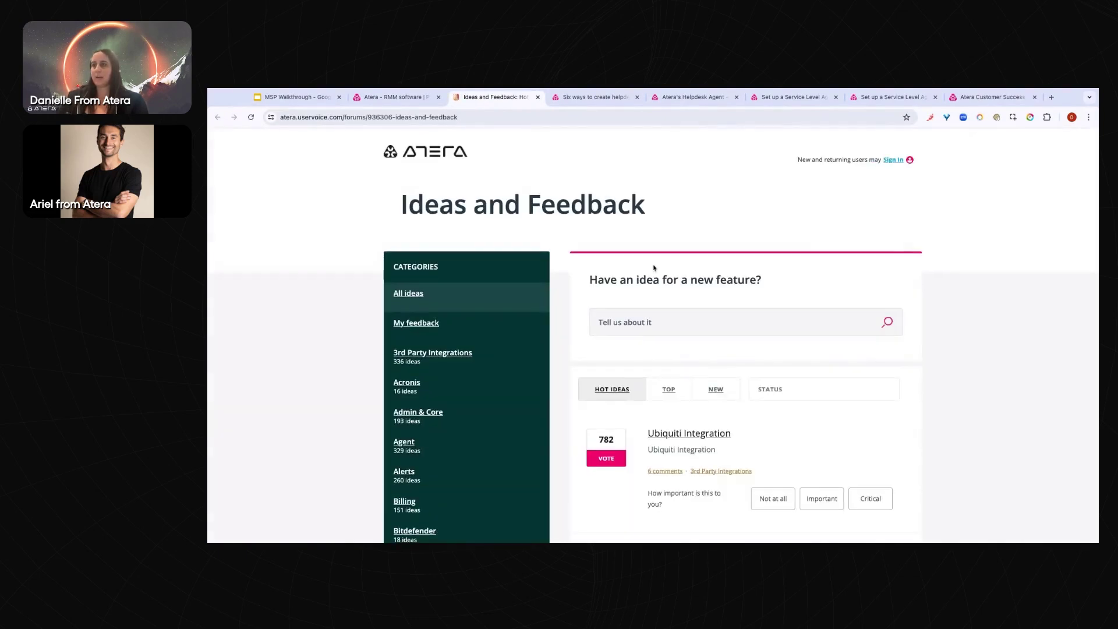
scroll(653, 268, "down", 1)
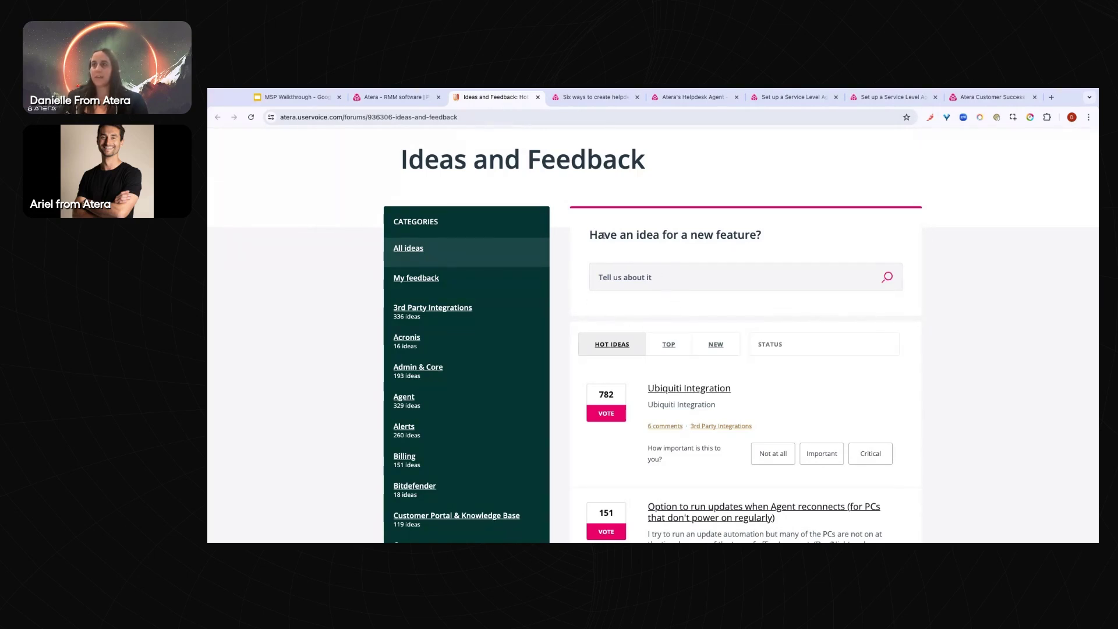
scroll(602, 235, "up", 1)
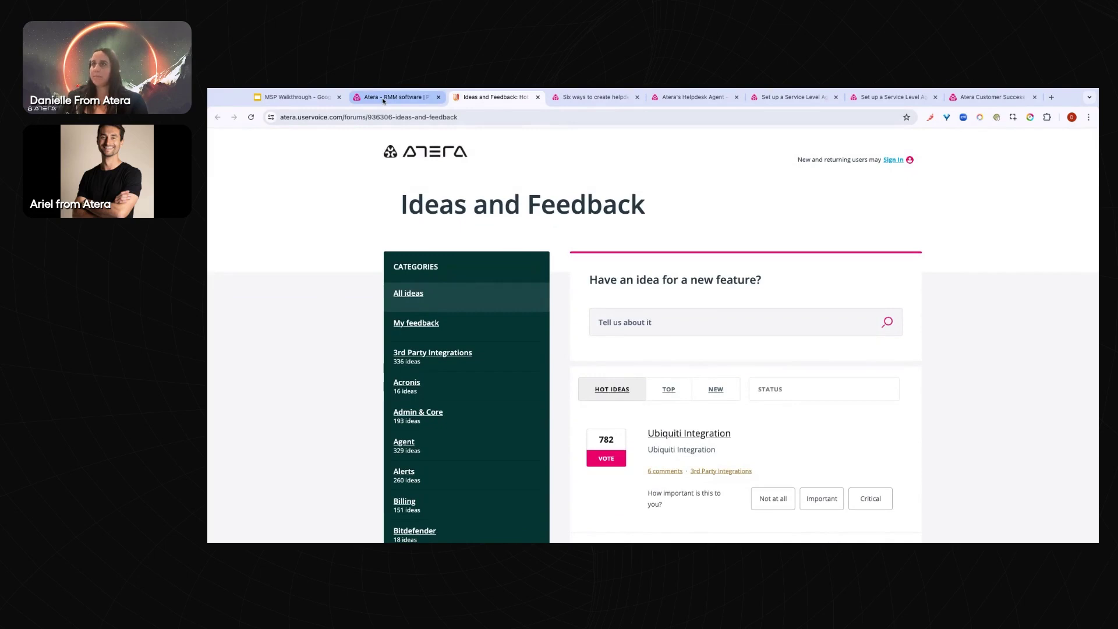
Back on the Atera tab, open and close the live chat form, then reopen the help panel
left_click(383, 98)
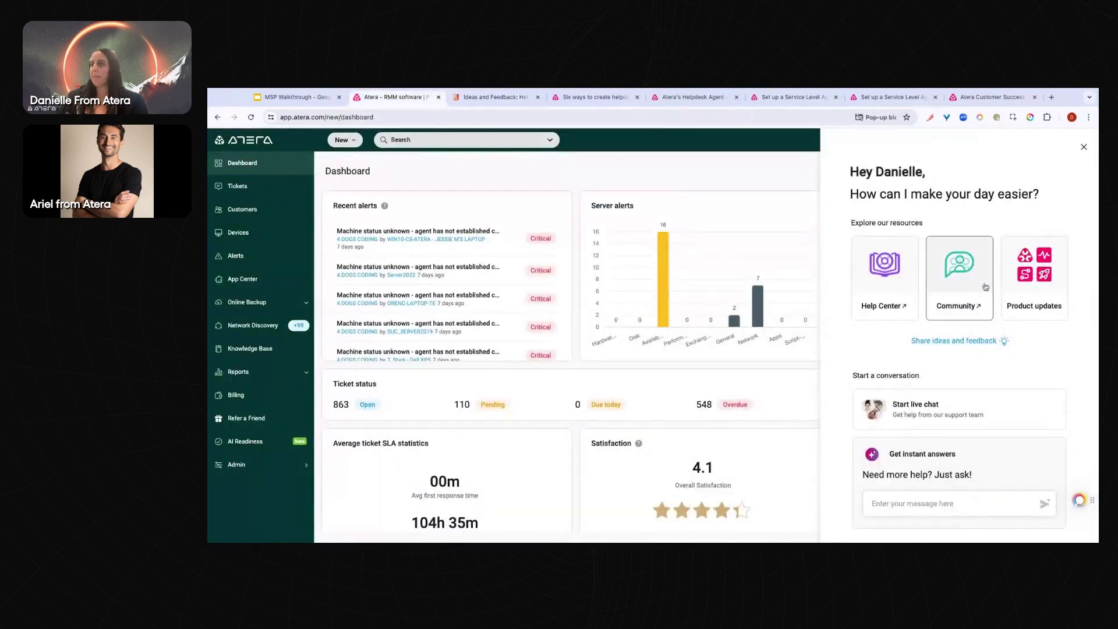
left_click(950, 415)
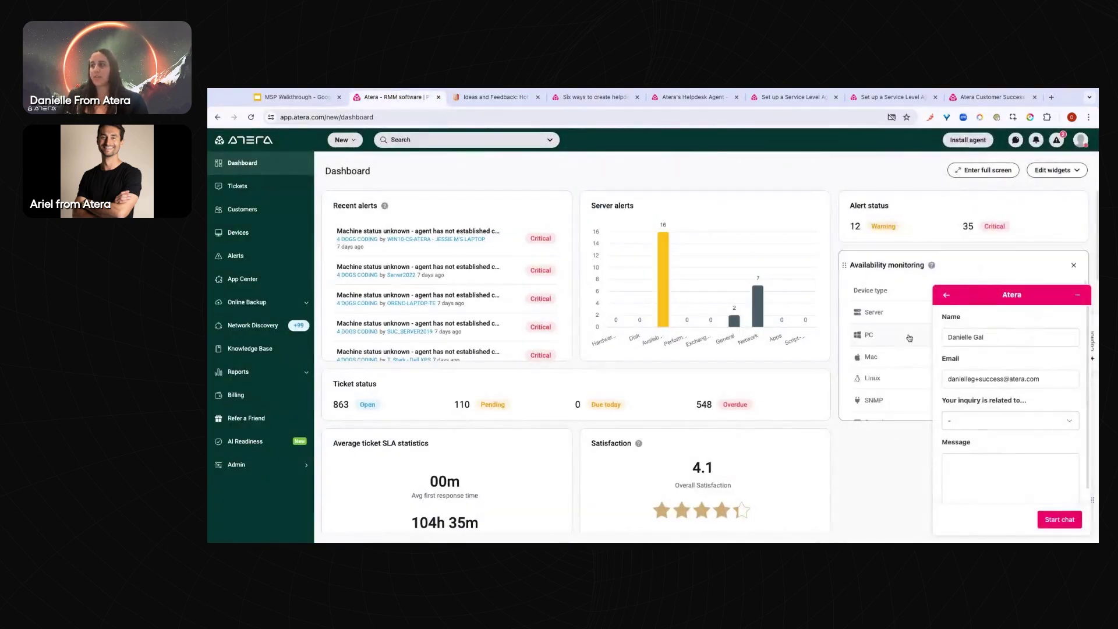
left_click(948, 298)
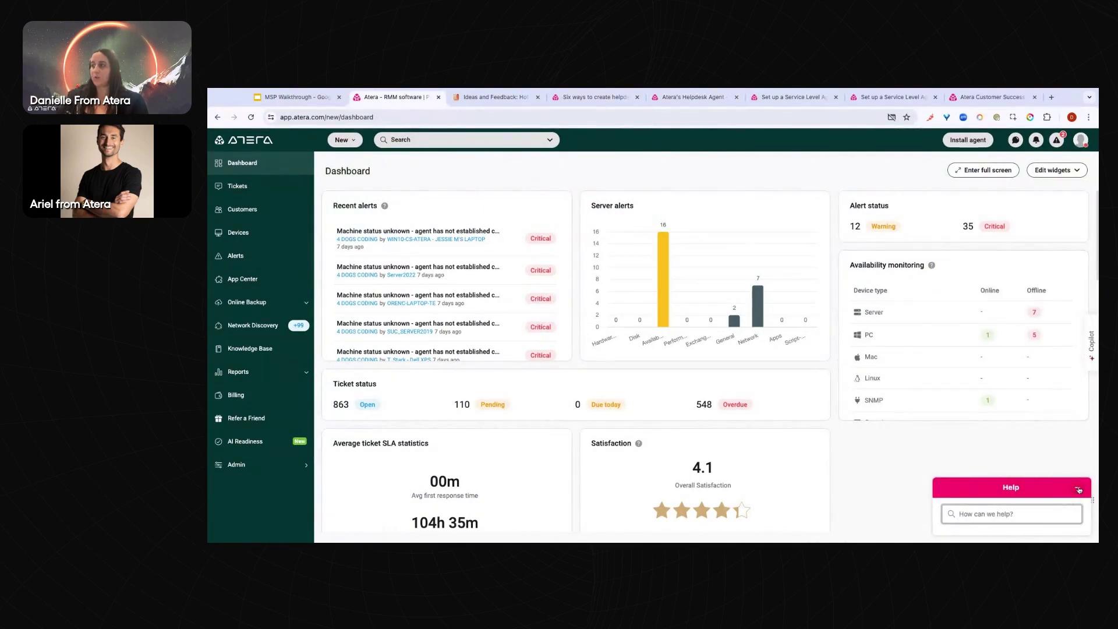
left_click(1081, 526)
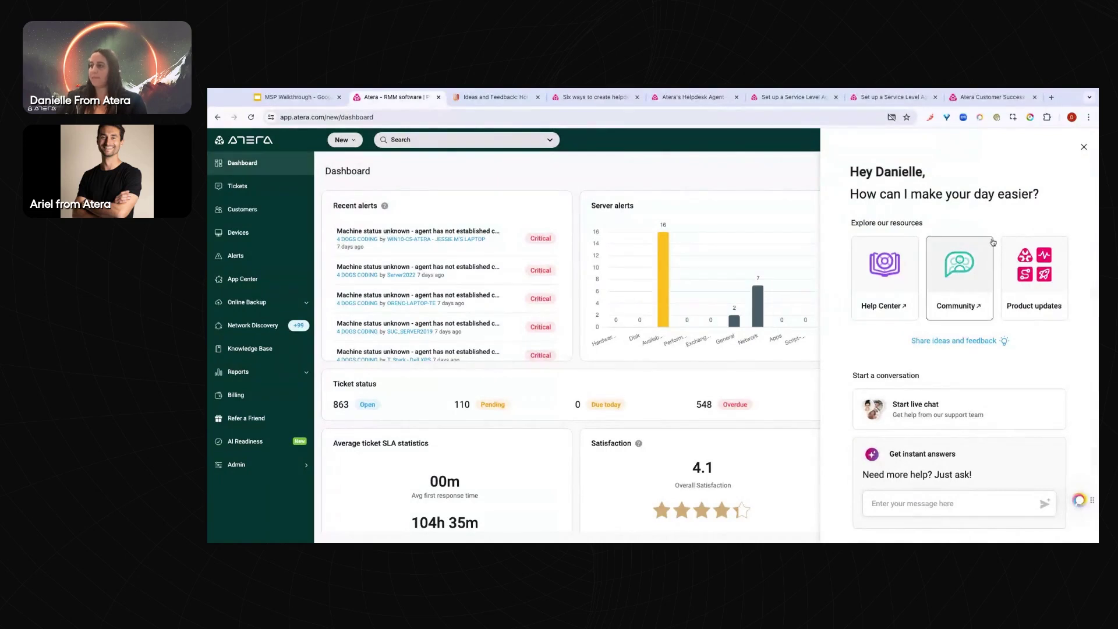
Ask the AI assistant 'how to install an agent', then close it after reading the answer
left_click(911, 504)
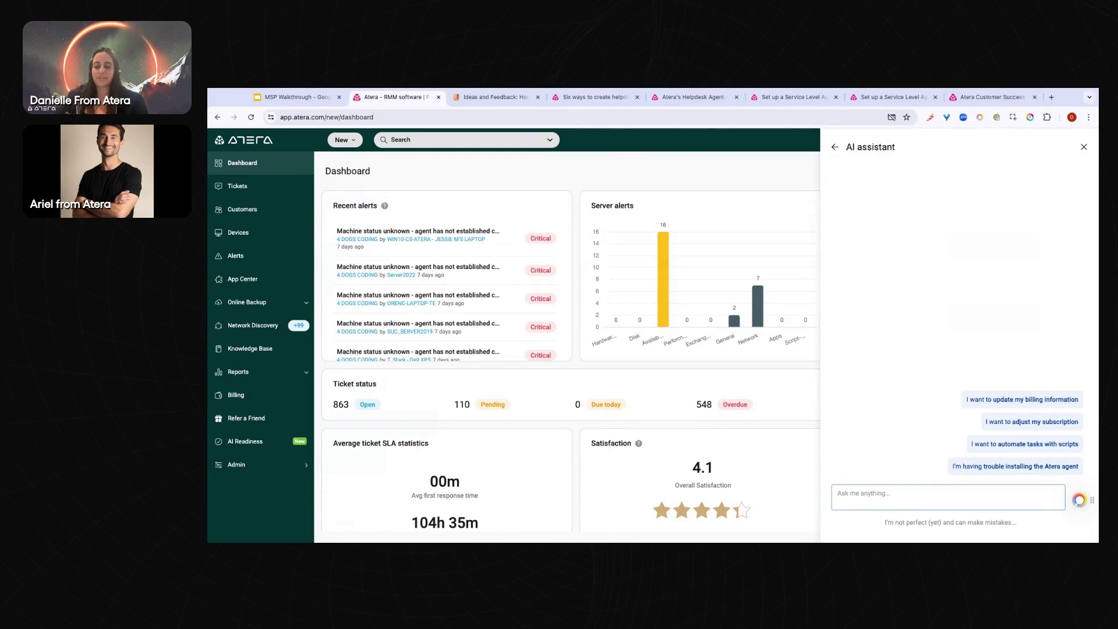
type("how to install an")
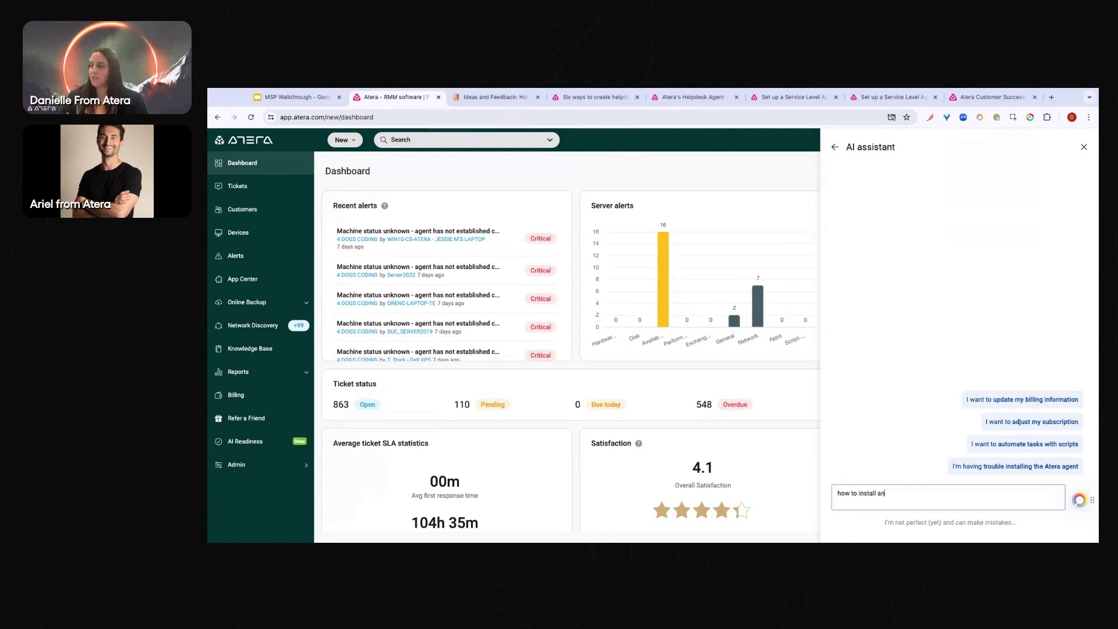
type(" agent")
key("Return")
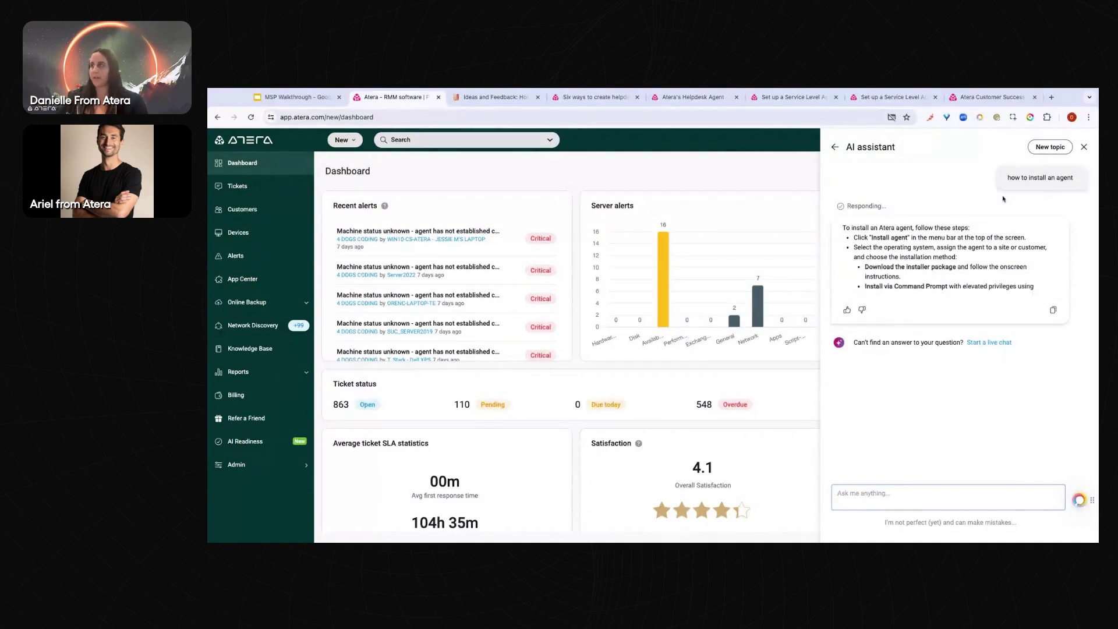
left_click(1085, 148)
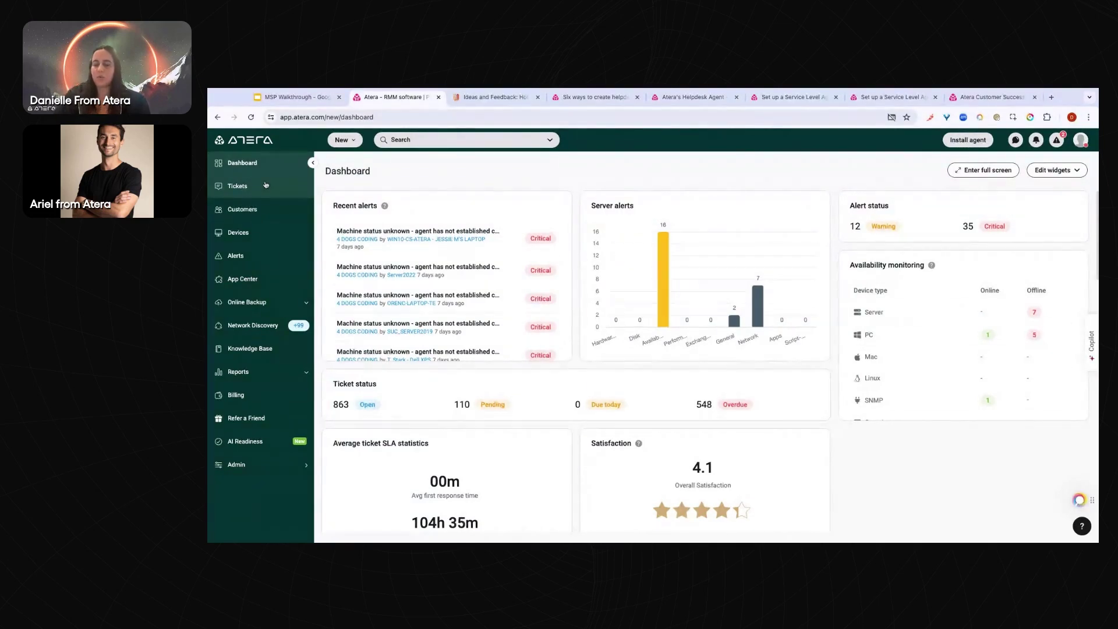
Open Customers and expand the New customer dropdown to reveal 'Import customers'
left_click(264, 212)
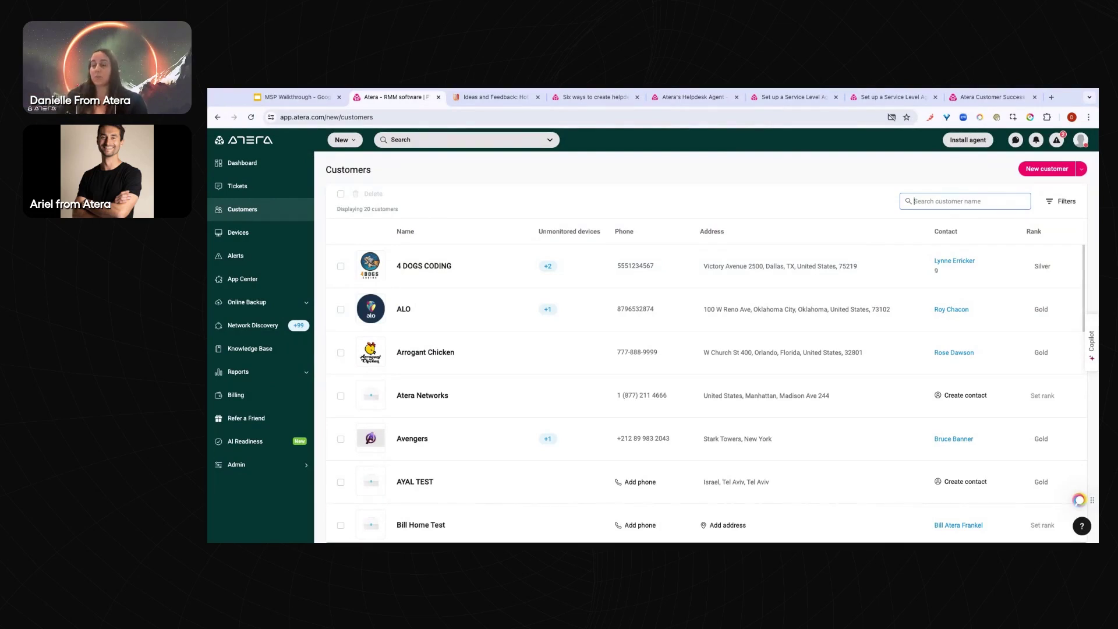
left_click(943, 201)
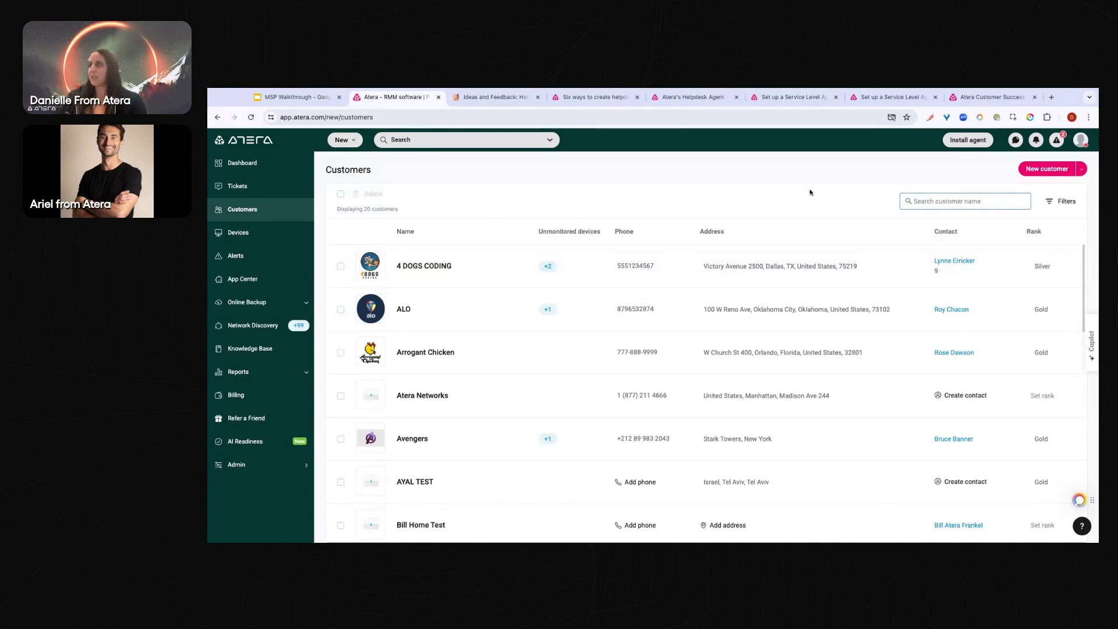
left_click(1082, 170)
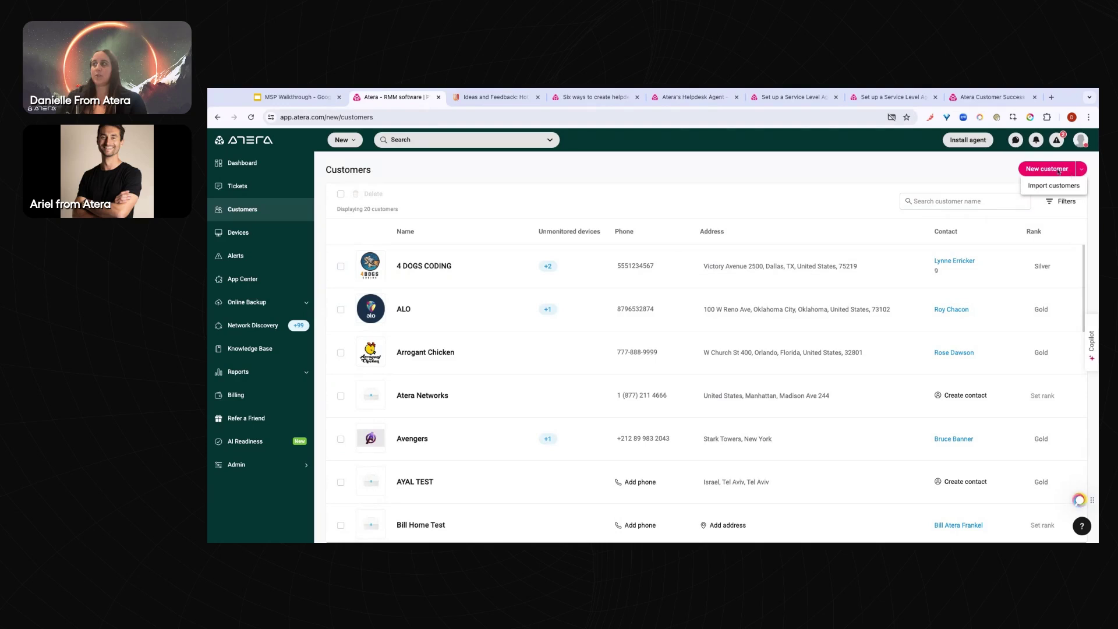
left_click(1057, 172)
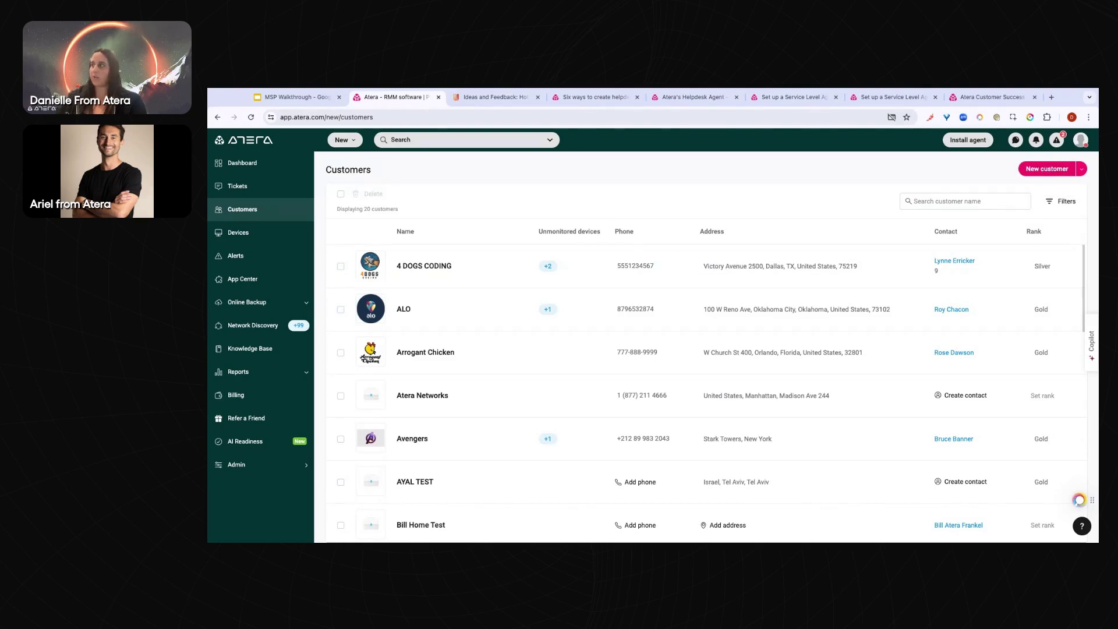
left_click(1081, 170)
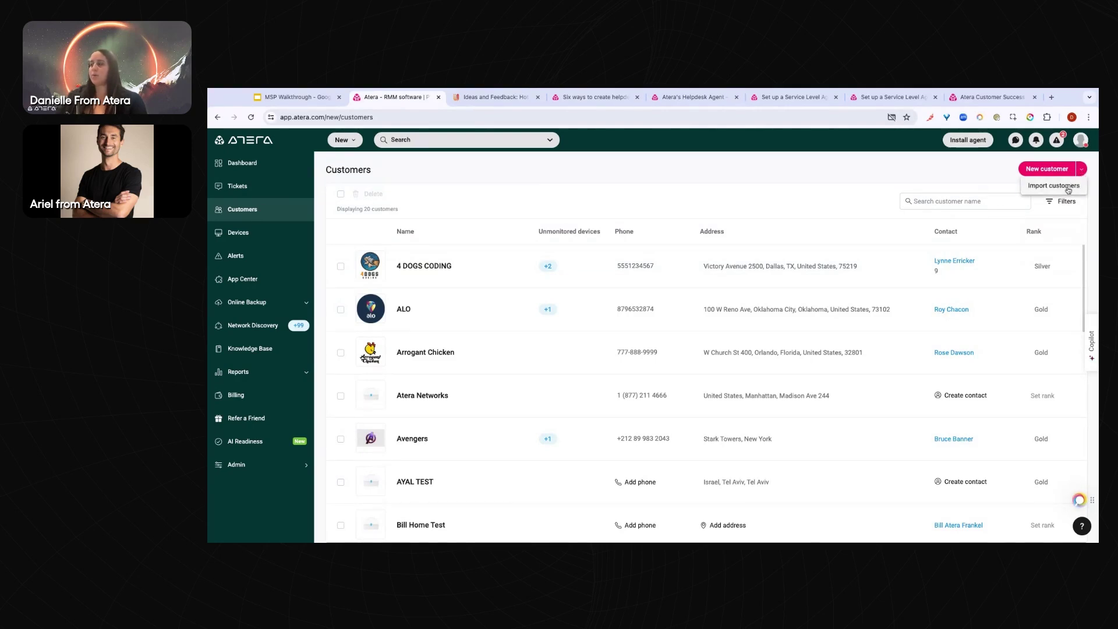
left_click(1069, 186)
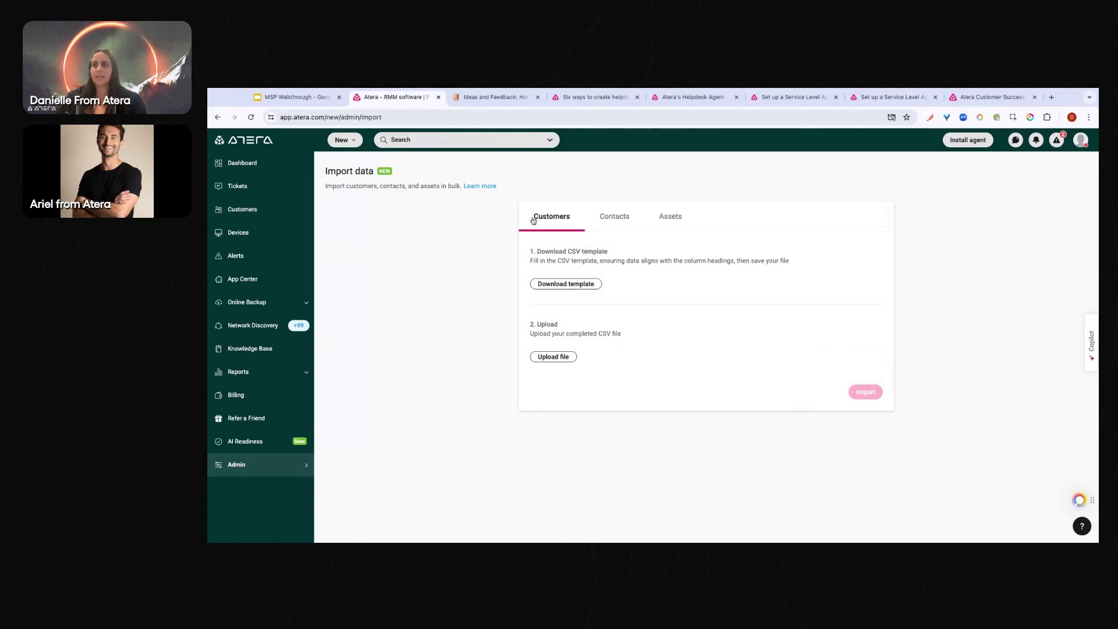
left_click(612, 223)
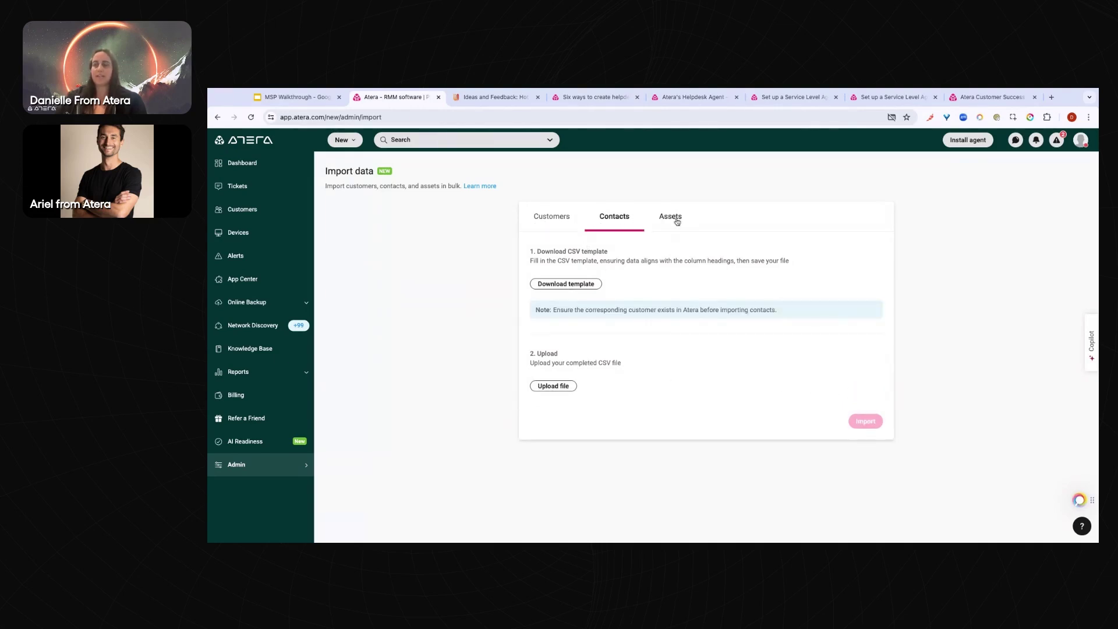
left_click(670, 217)
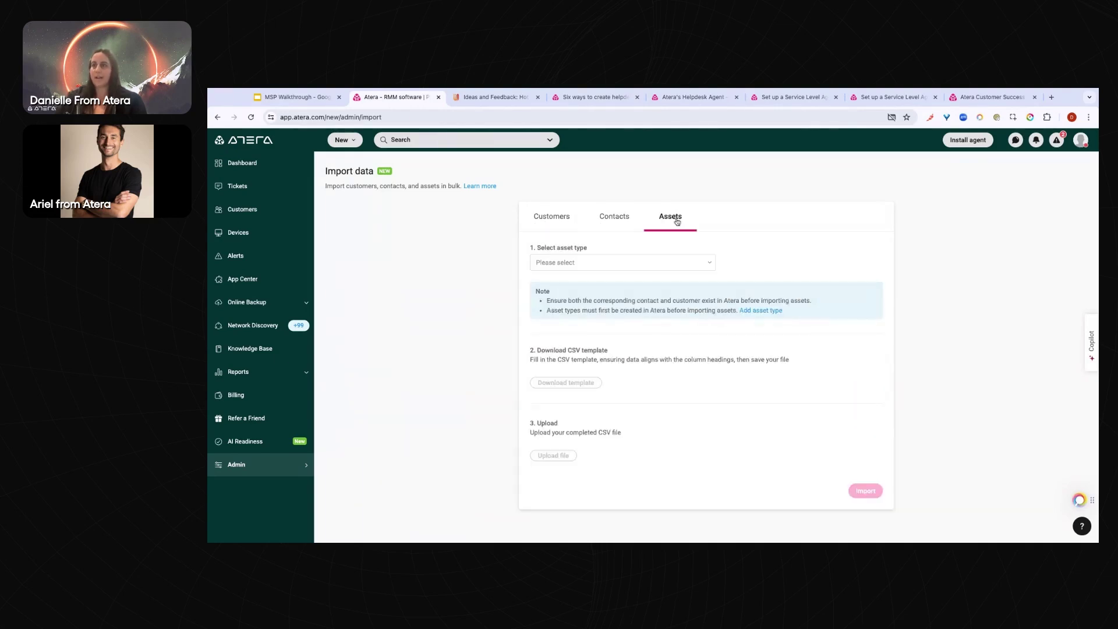
left_click(270, 211)
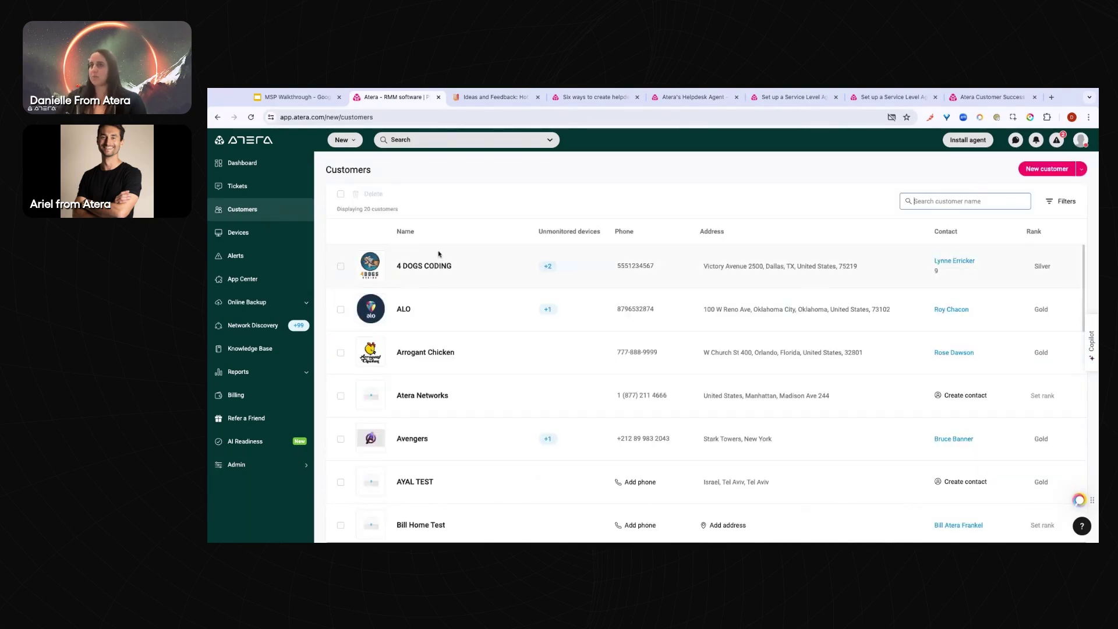
Start a new customer, enter the customer's name, and scroll through the additional detail fields
left_click(1046, 170)
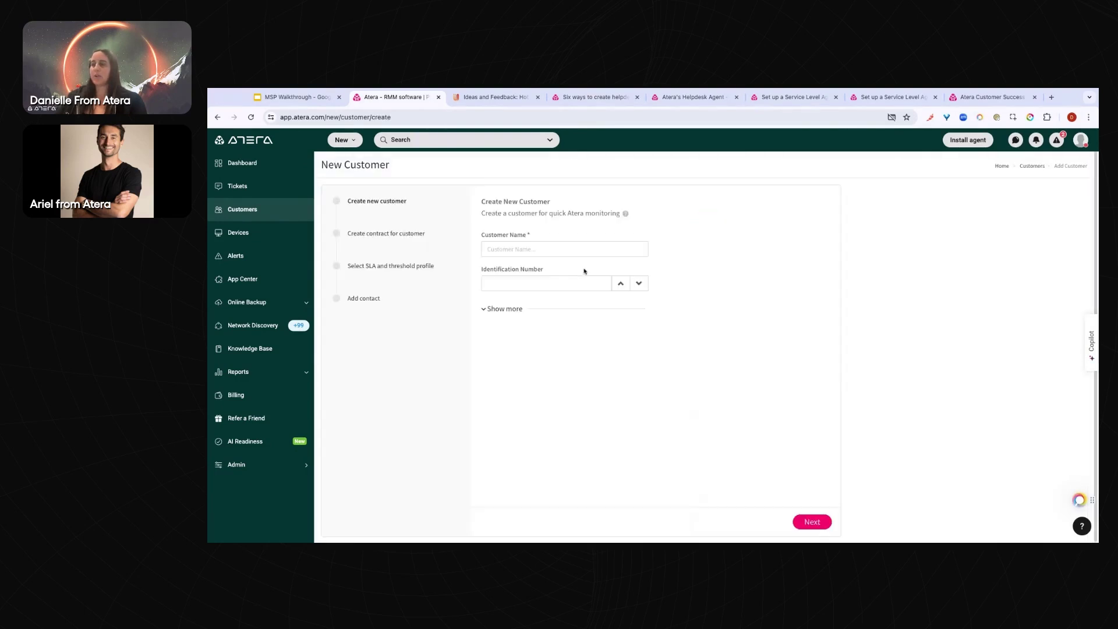
left_click(546, 251)
type("Danielle's Webinar")
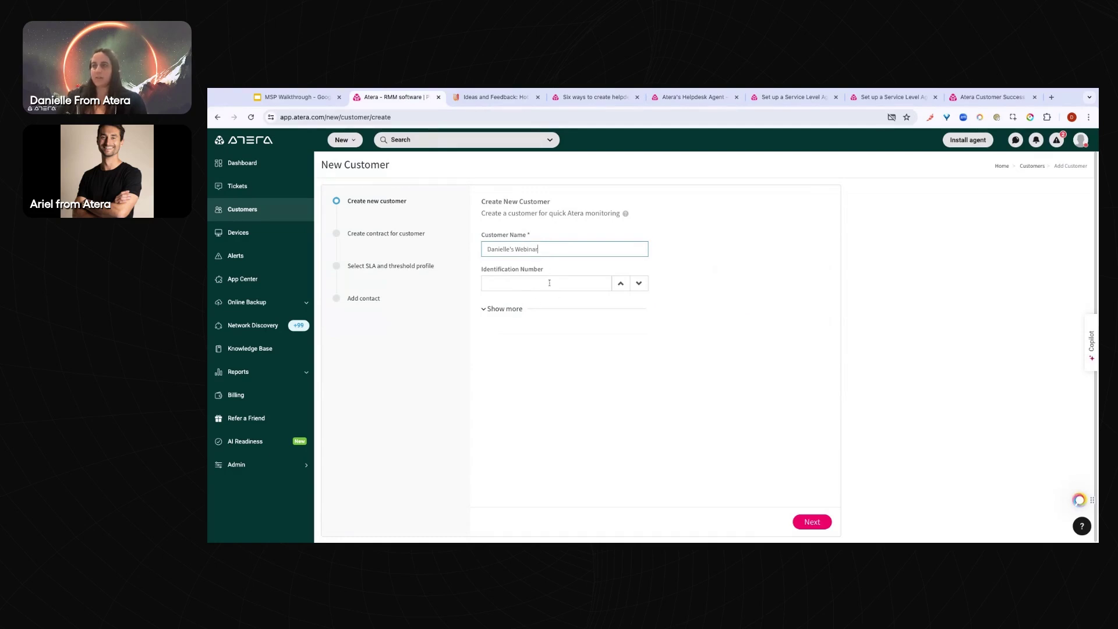
left_click(501, 309)
scroll(566, 332, "down", 1)
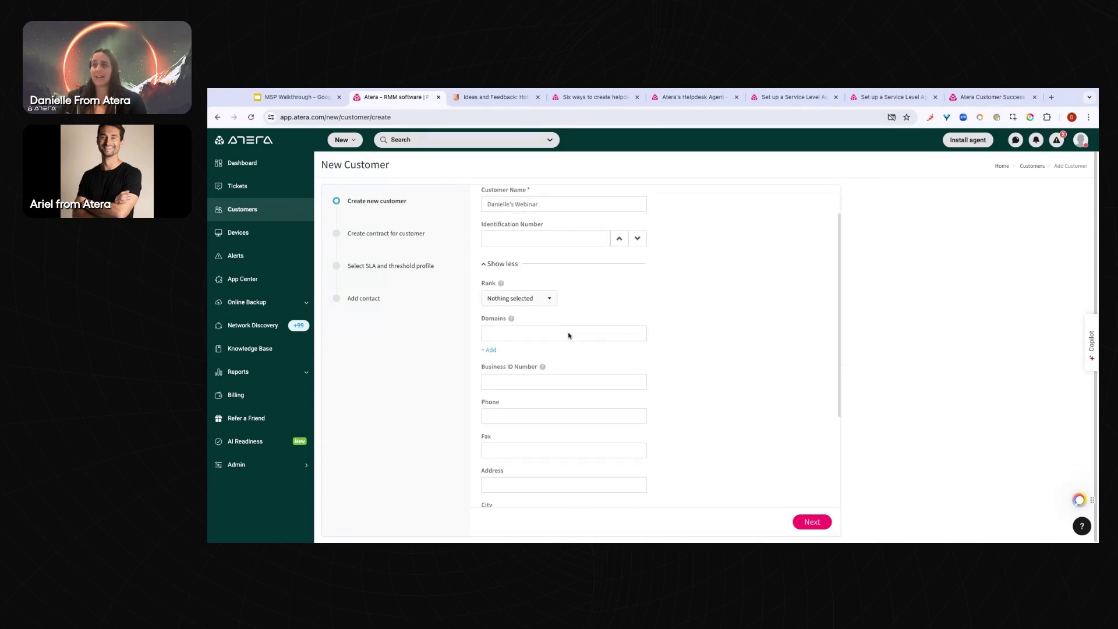
scroll(524, 469, "down", 2)
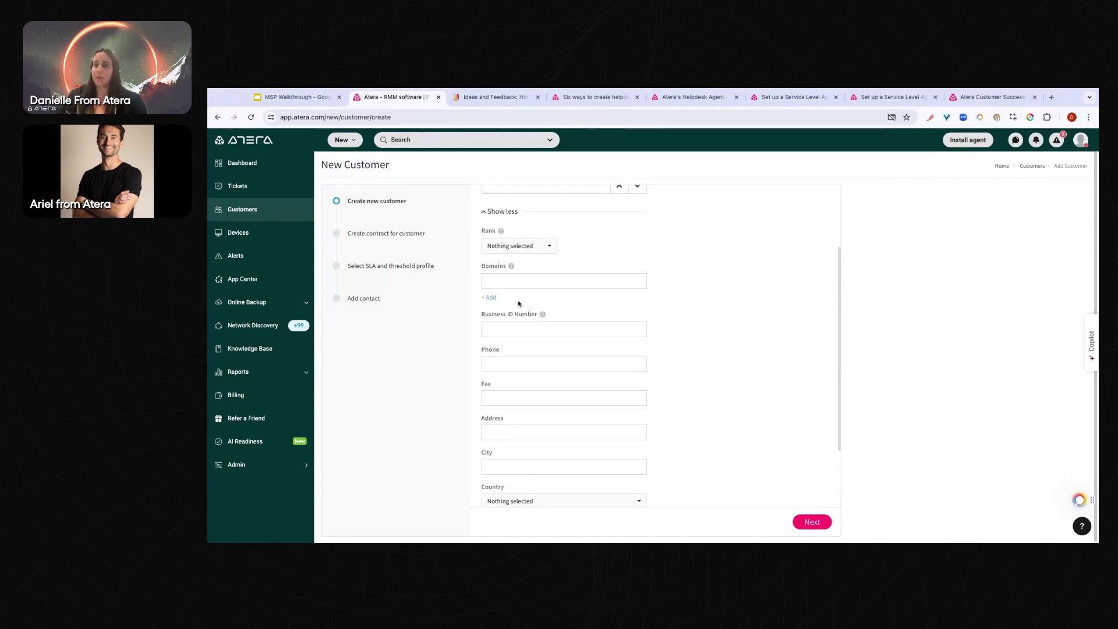
scroll(541, 476, "down", 3)
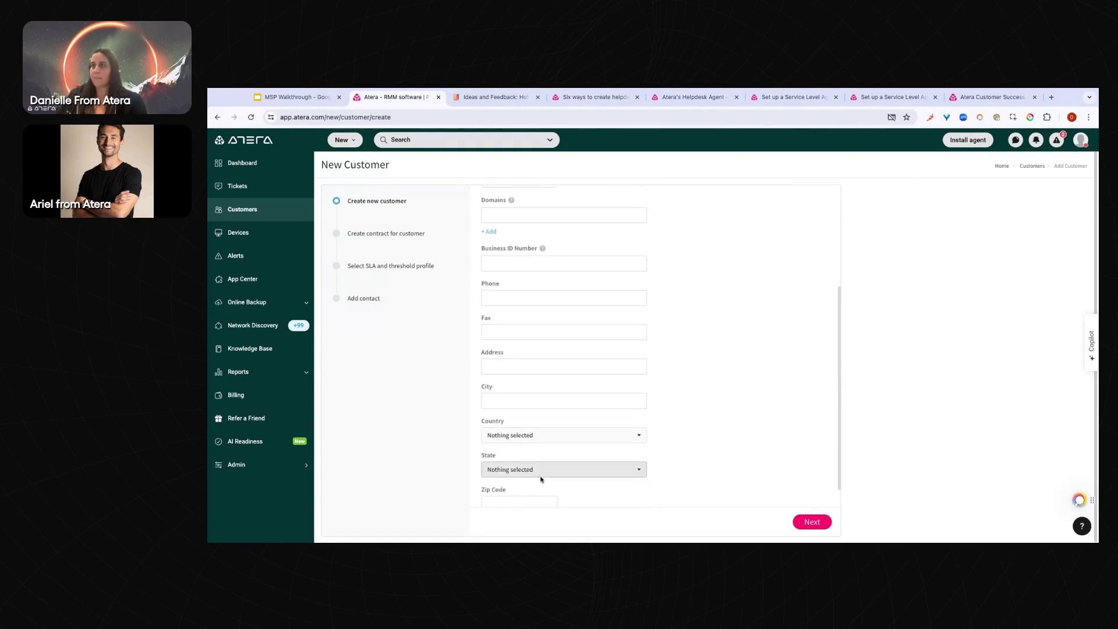
scroll(541, 480, "up", 3)
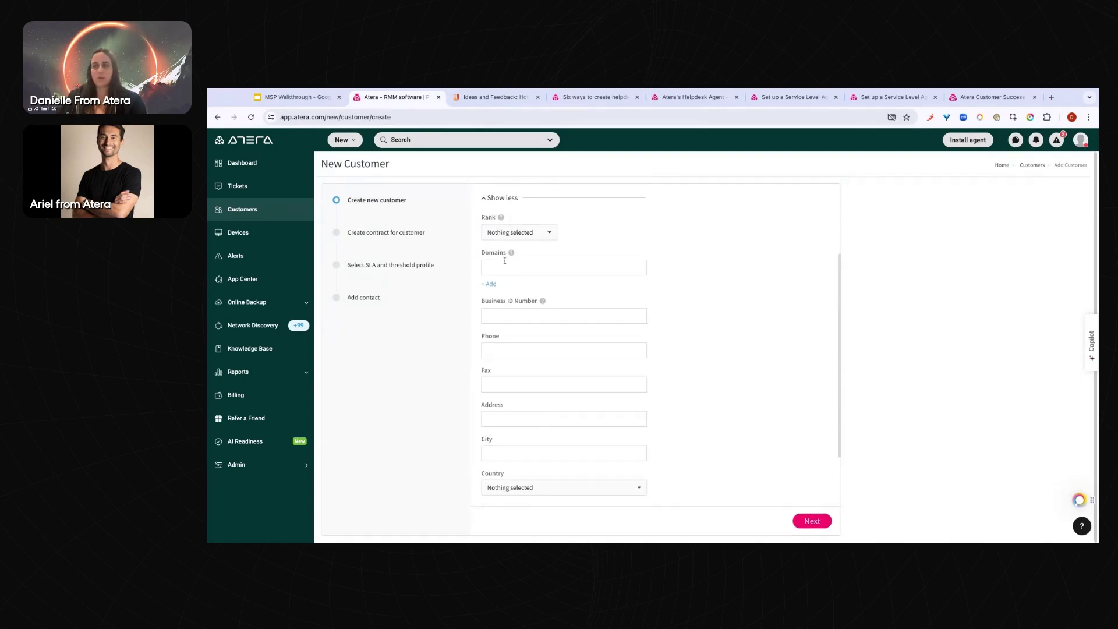
mouse_move(512, 254)
Enter the customer's domain atera.com and review the remaining optional fields
left_click(563, 267)
type("ater.")
type(".com")
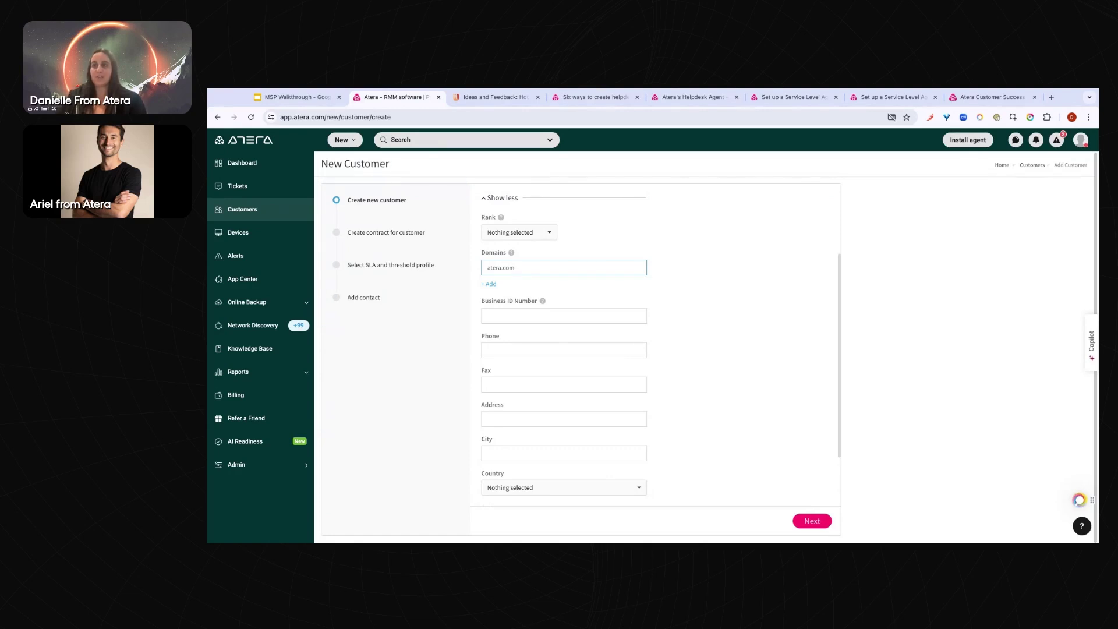
scroll(575, 250, "up", 2)
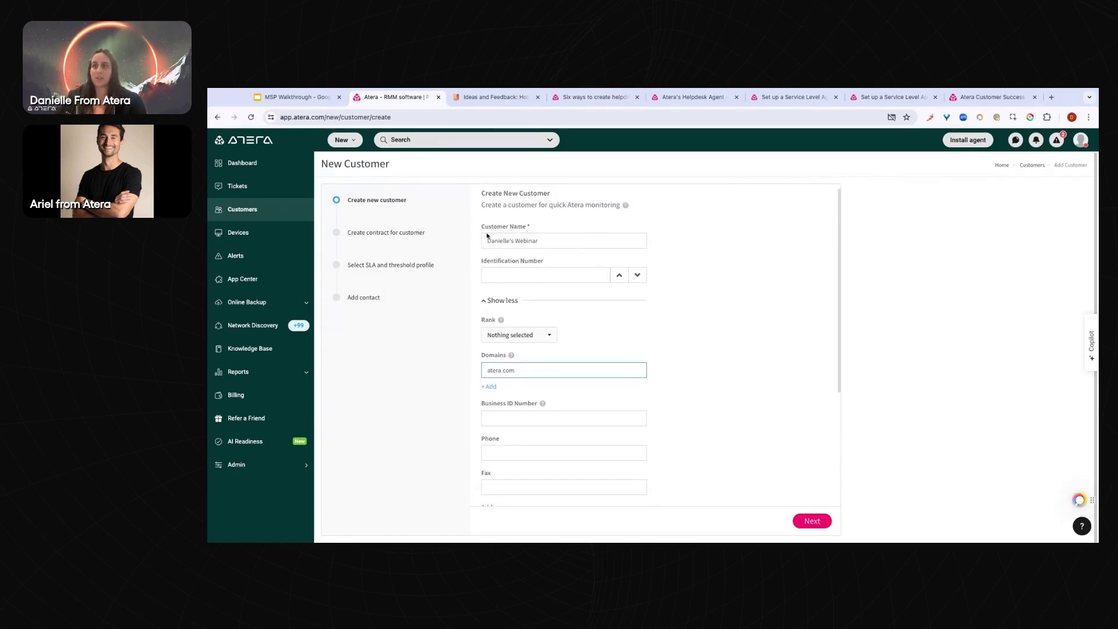
scroll(697, 405, "down", 3)
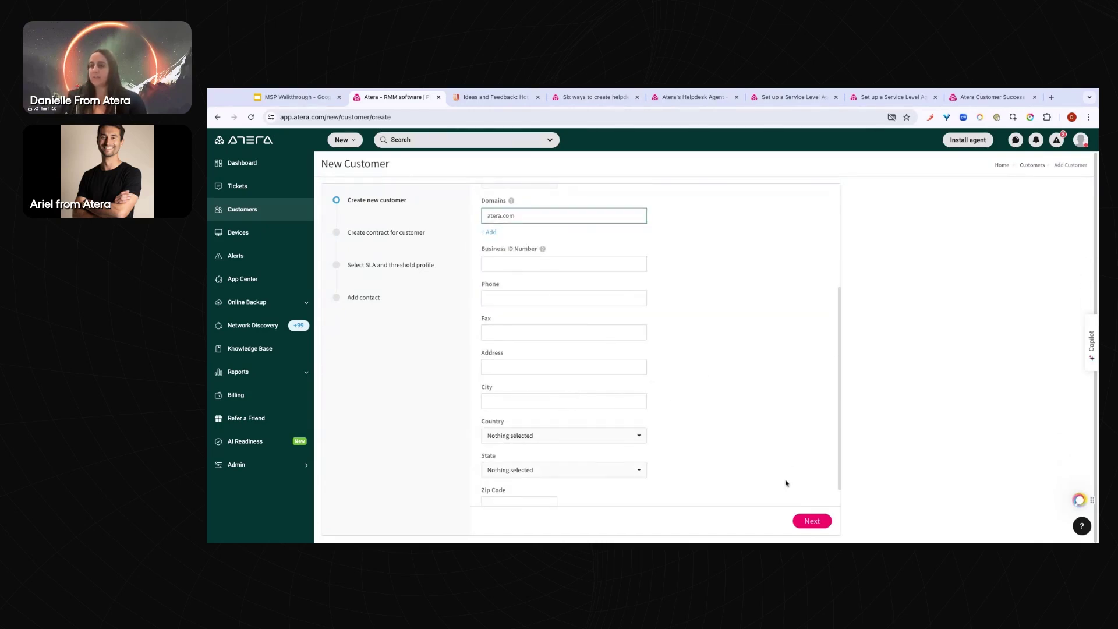
scroll(702, 434, "down", 1)
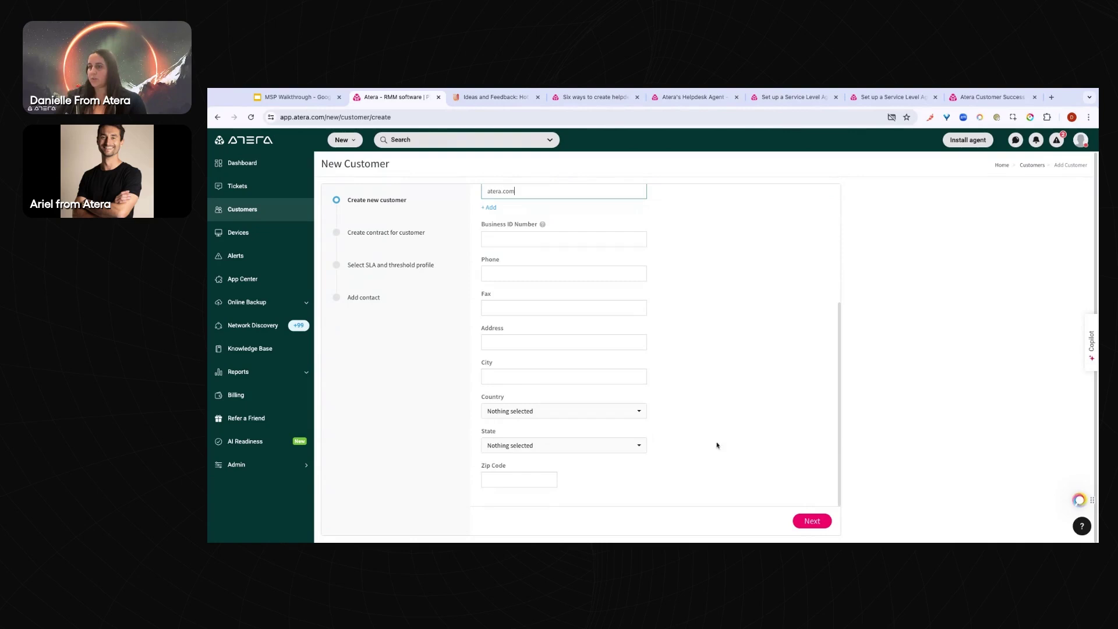
On the contract step, try Hourly and Block Hours before returning to Retainer/Flat Fee
left_click(813, 522)
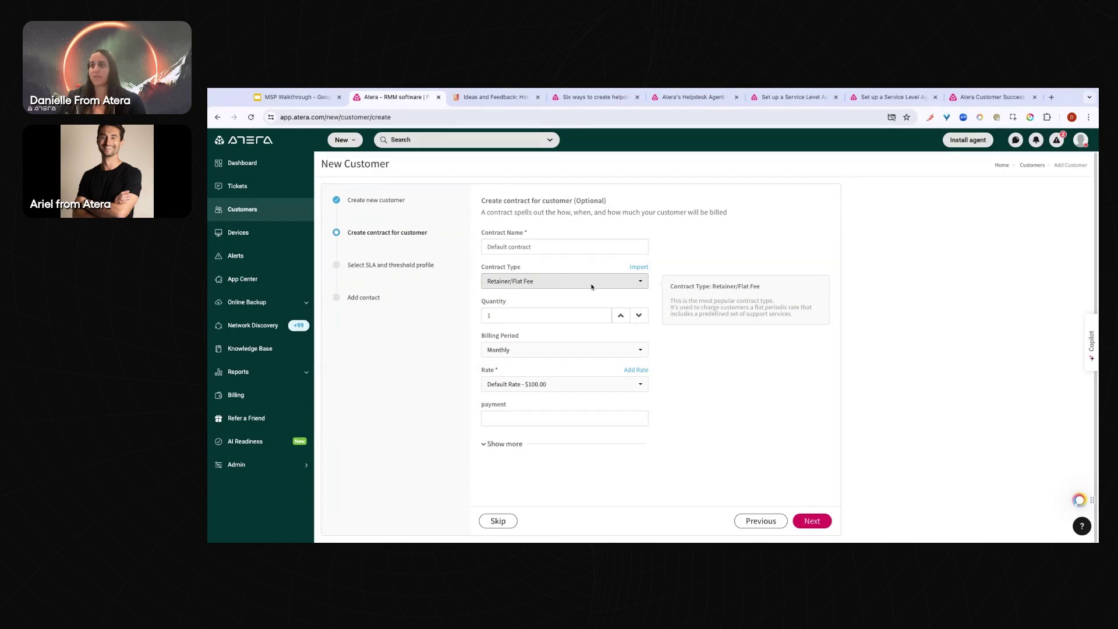
left_click(531, 282)
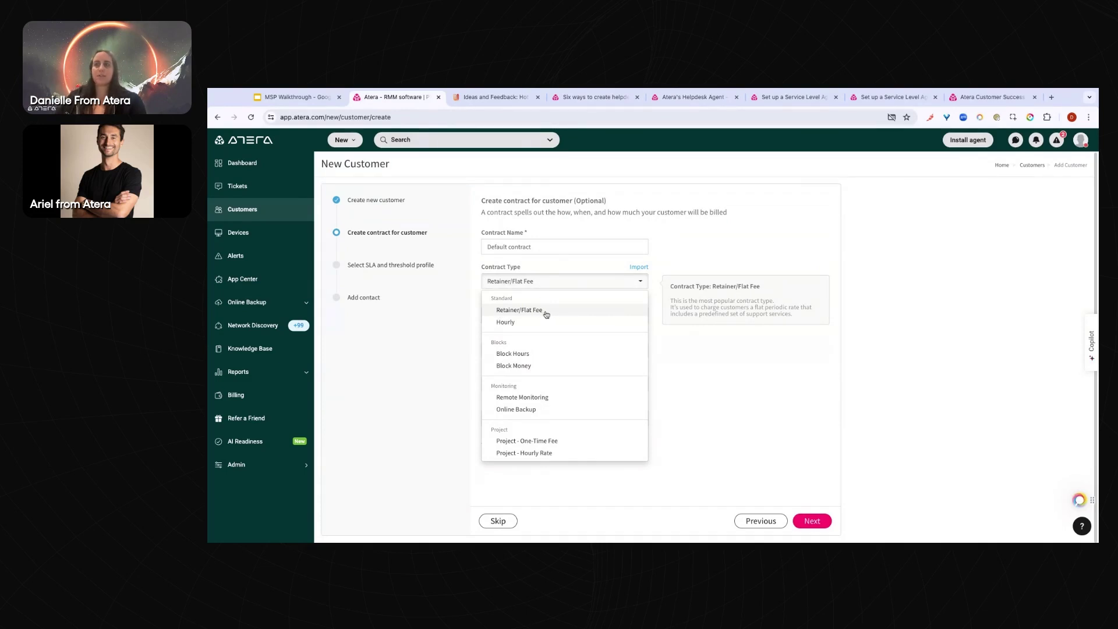
left_click(549, 322)
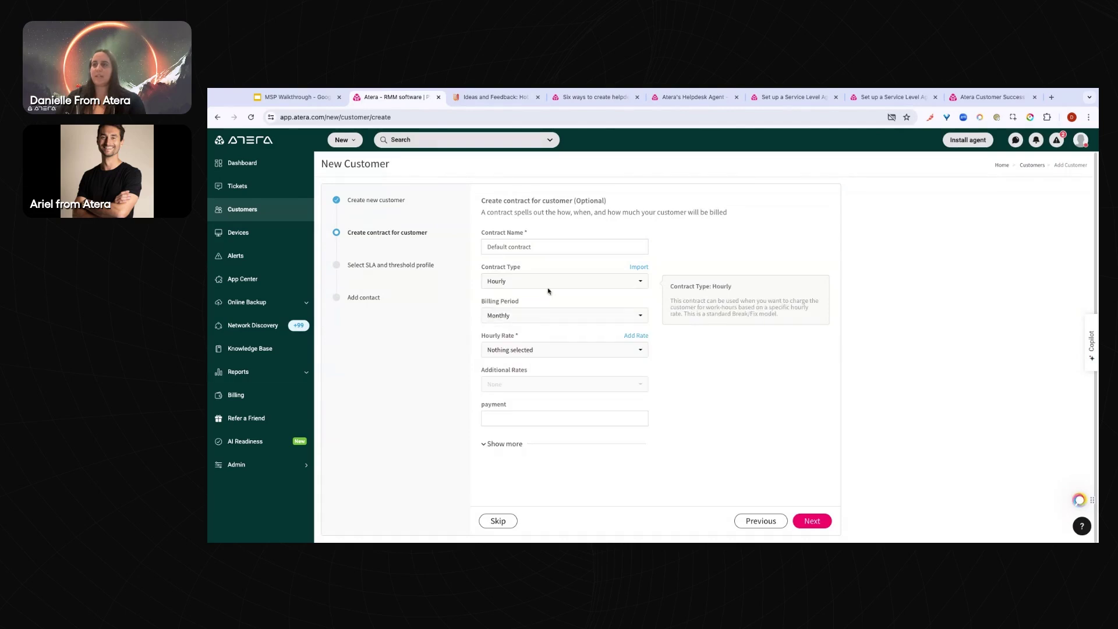
left_click(611, 281)
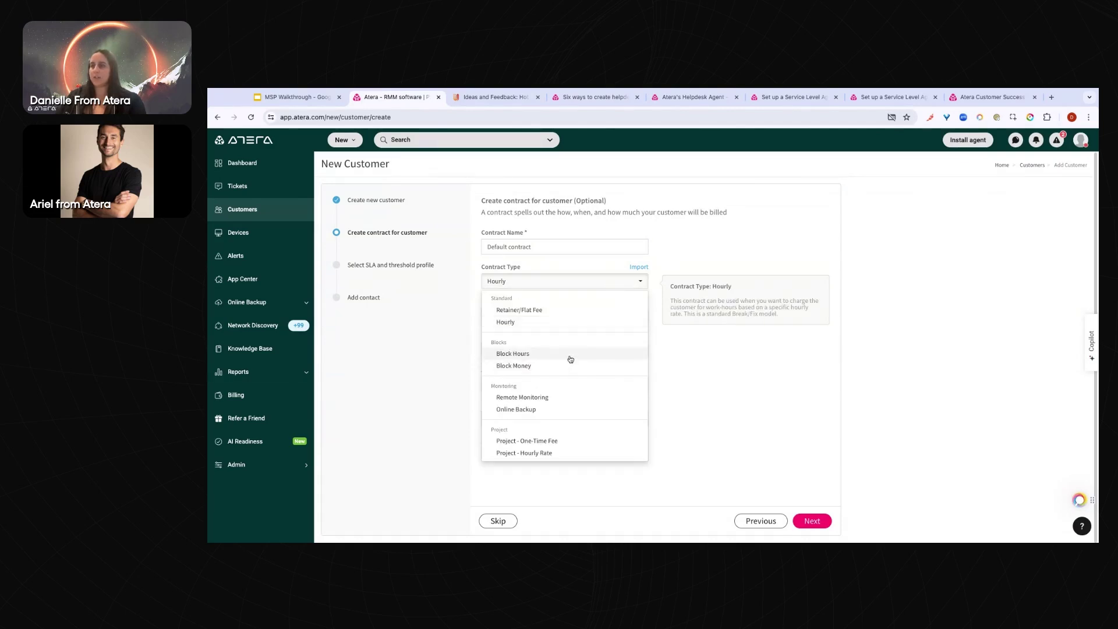
left_click(569, 355)
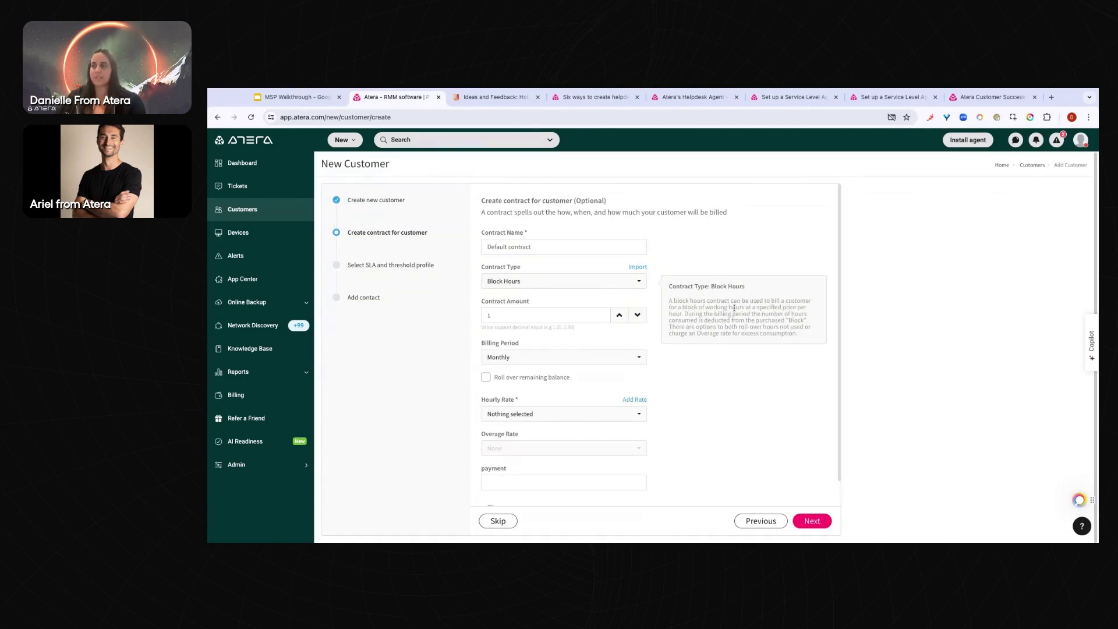
scroll(734, 308, "down", 2)
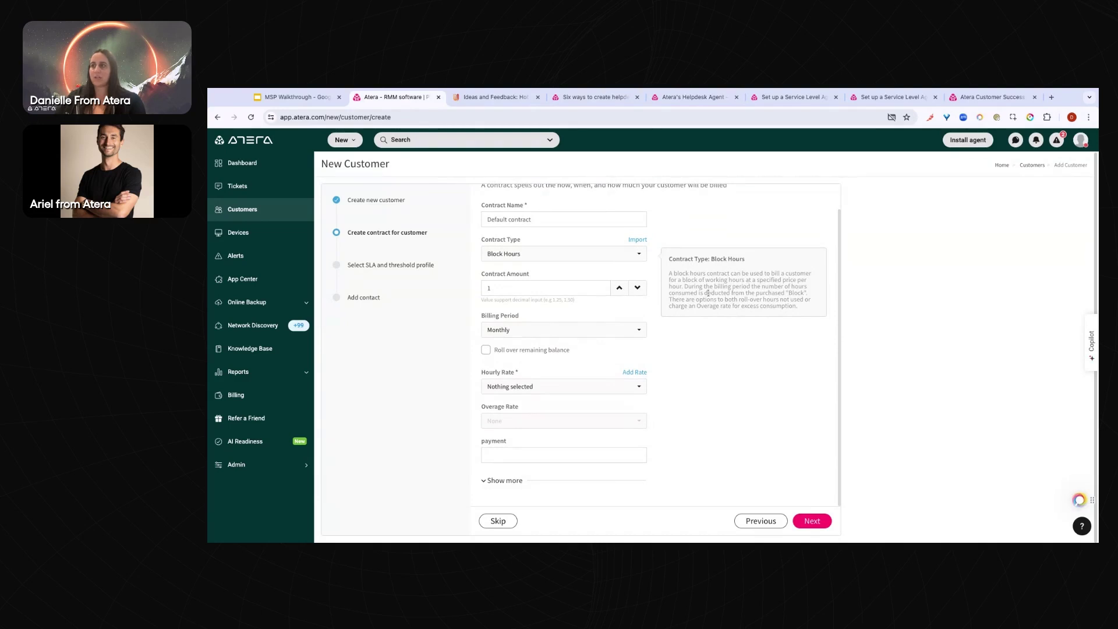
left_click(543, 255)
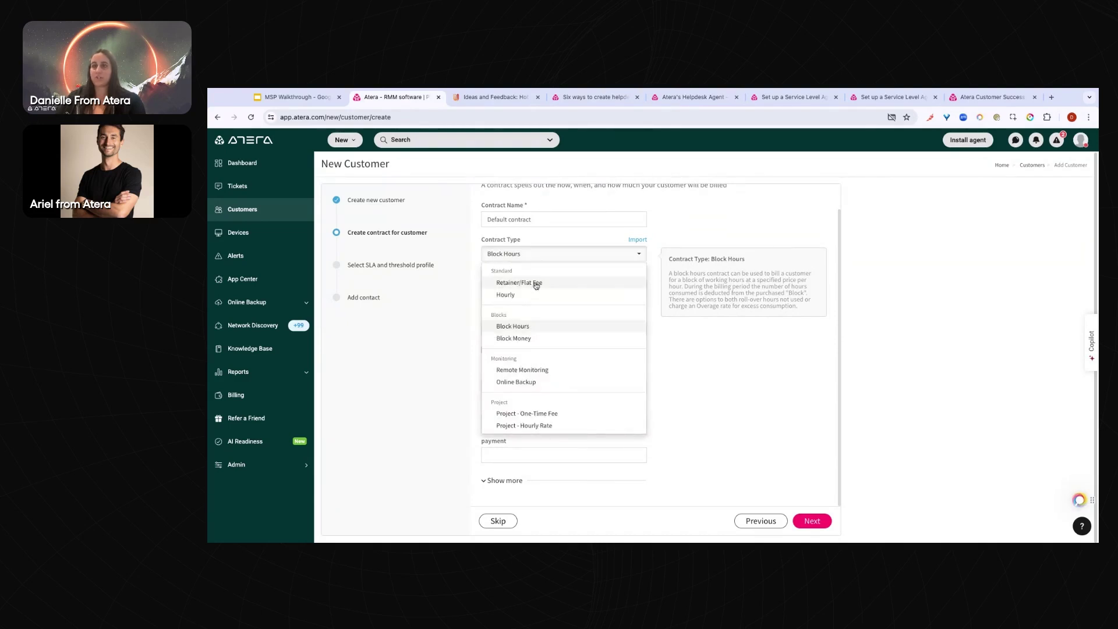
left_click(536, 284)
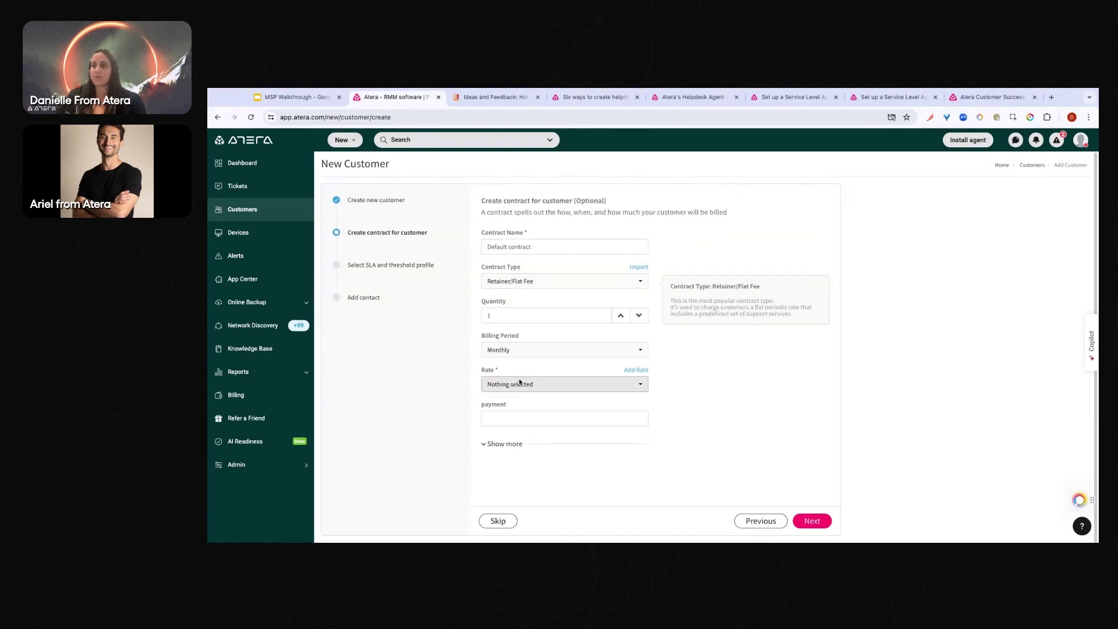
Keep Monthly billing with no rate chosen, and leave the contract non-taxable
left_click(516, 350)
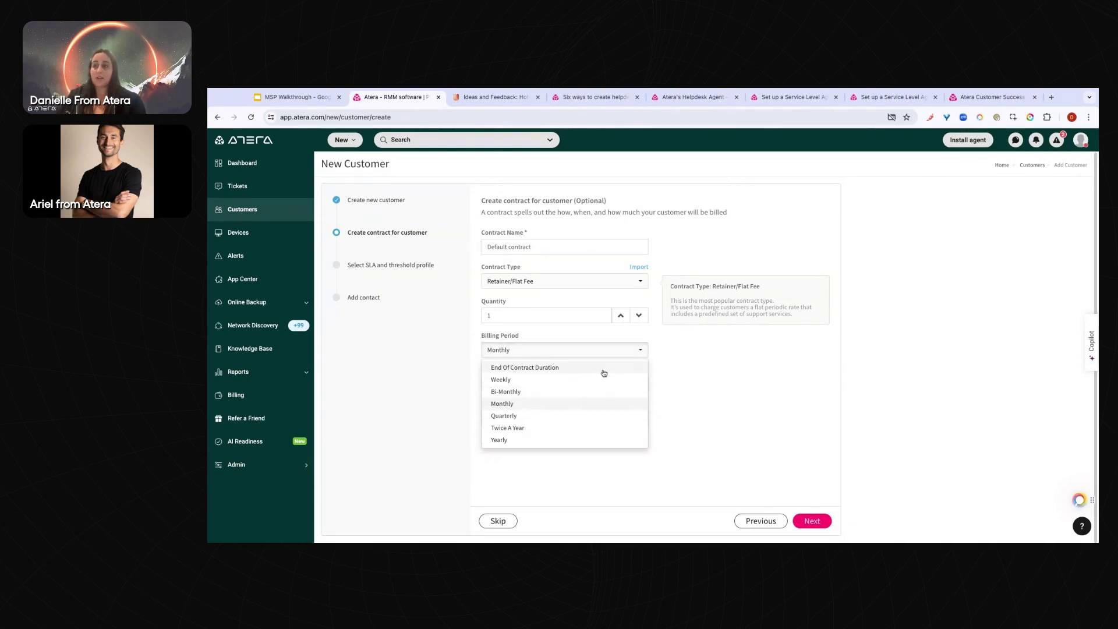
left_click(682, 377)
left_click(512, 384)
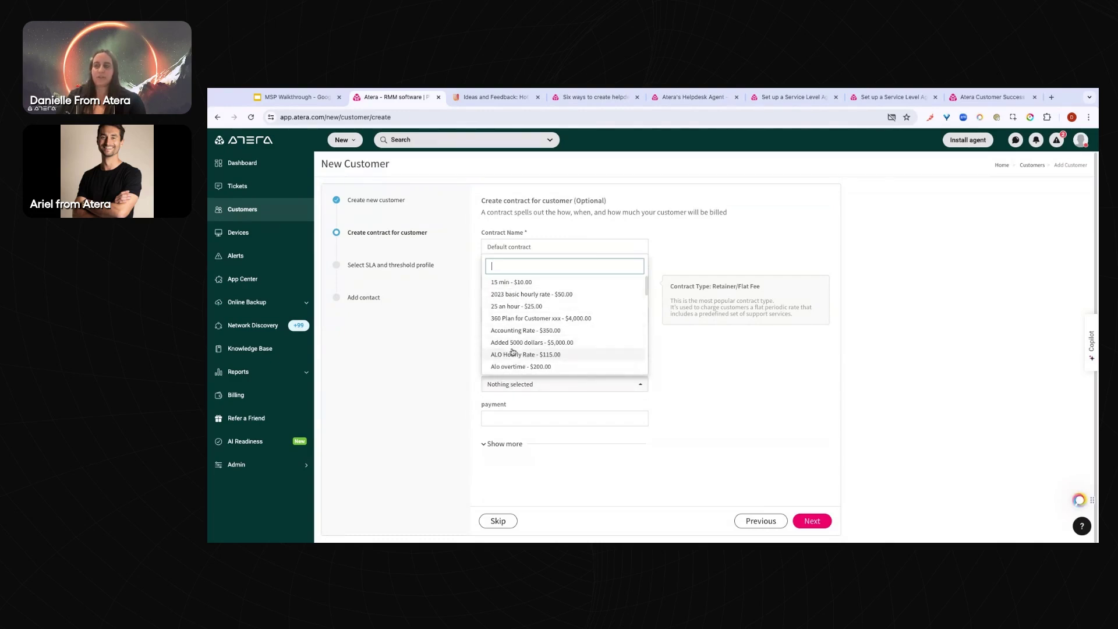
left_click(736, 393)
left_click(504, 445)
scroll(532, 432, "down", 2)
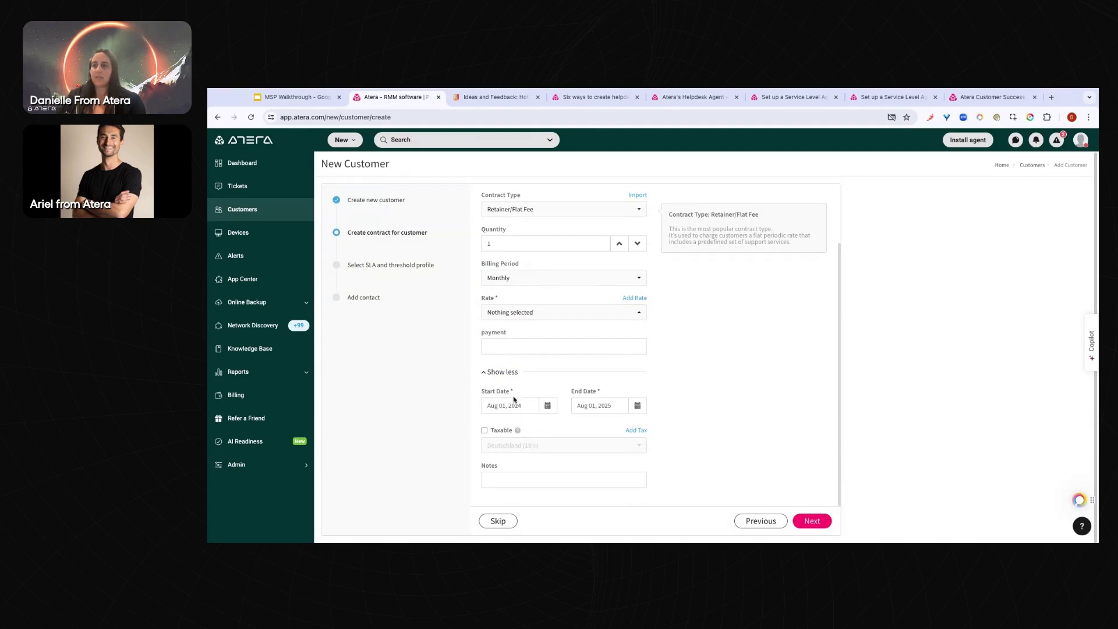
left_click(484, 431)
left_click(518, 446)
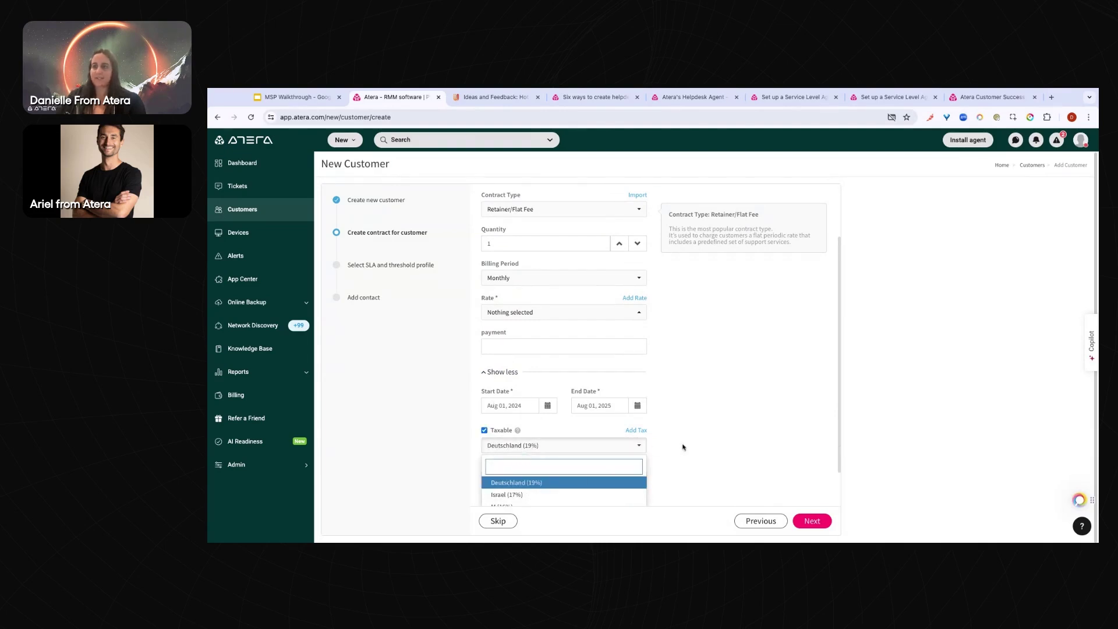
left_click(484, 430)
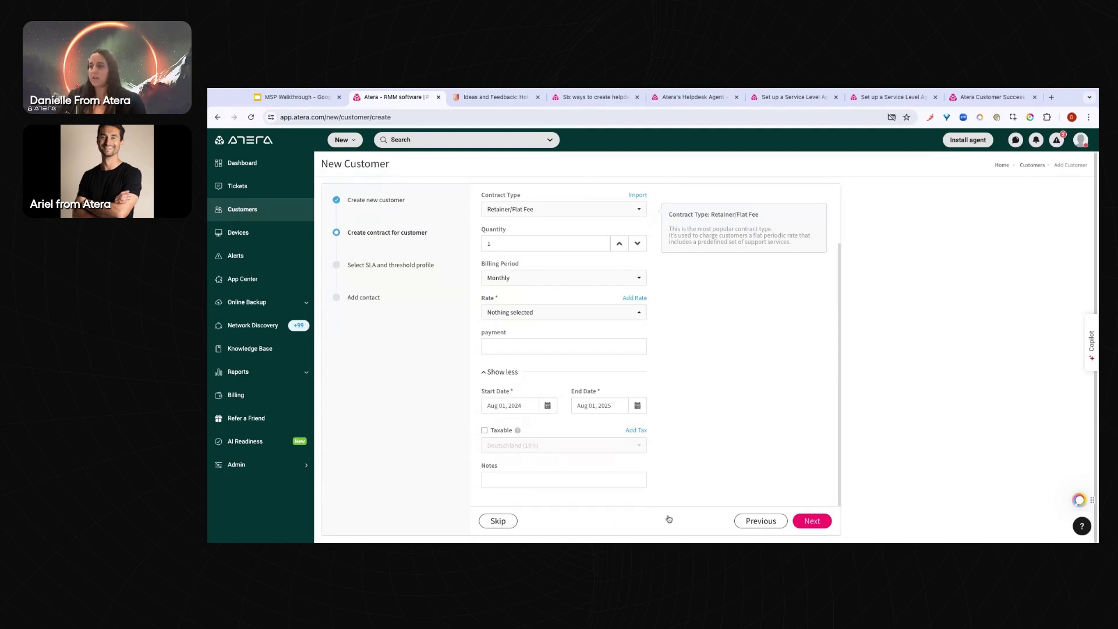
Skip the contract and enter the contact's first name, last name and e-mail address
left_click(497, 521)
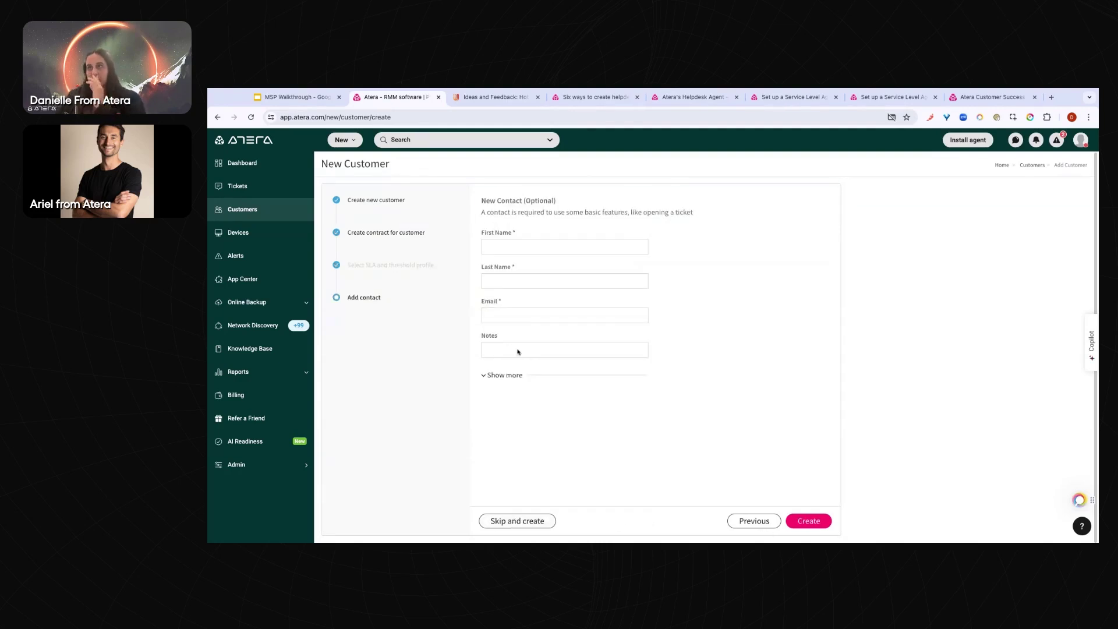
left_click(508, 247)
left_click(516, 285)
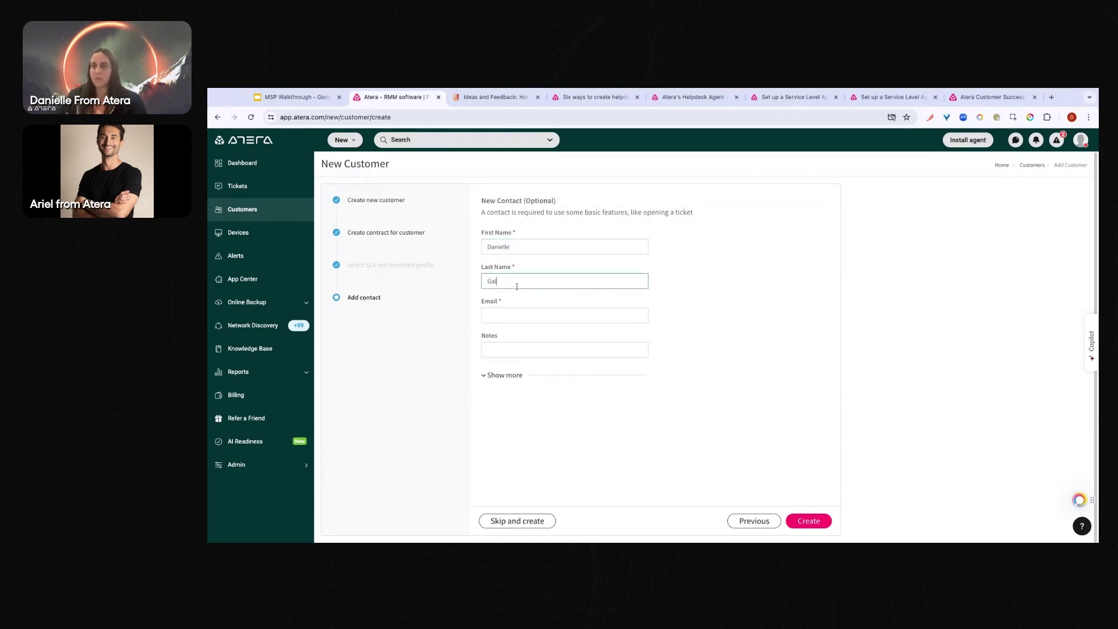
left_click(510, 311)
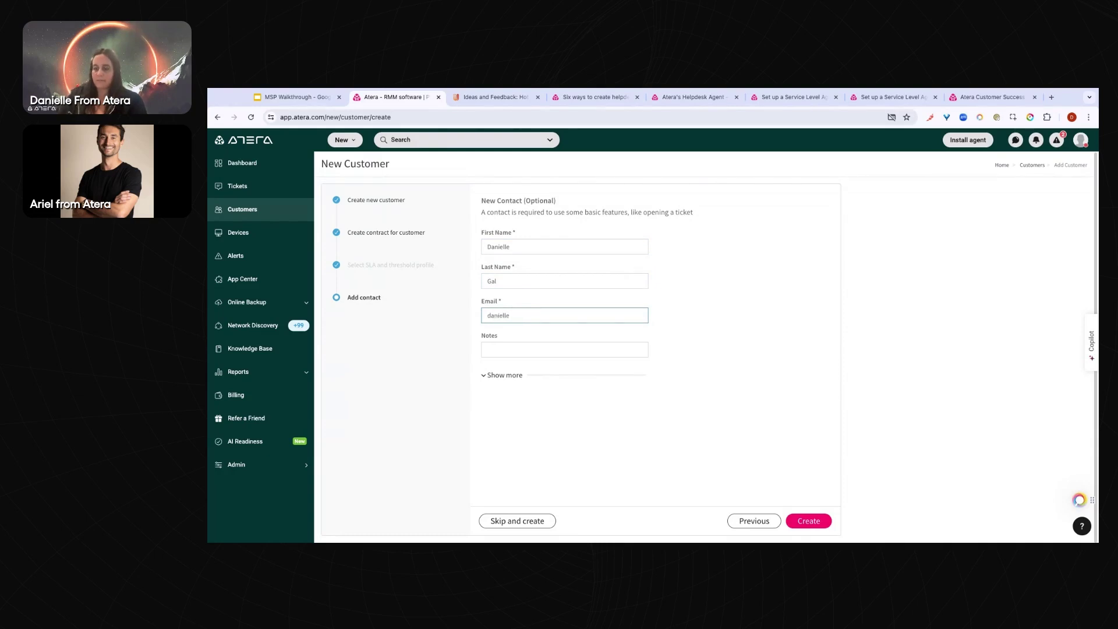
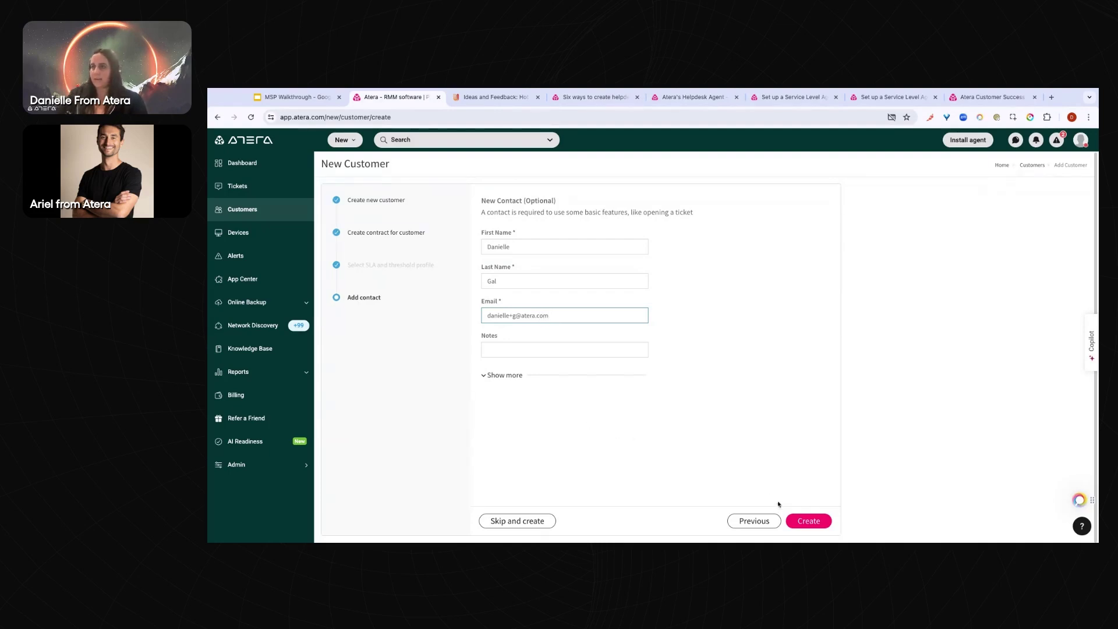
Keep 'Set as main contact' checked and create the customer
left_click(527, 376)
scroll(571, 440, "down", 1)
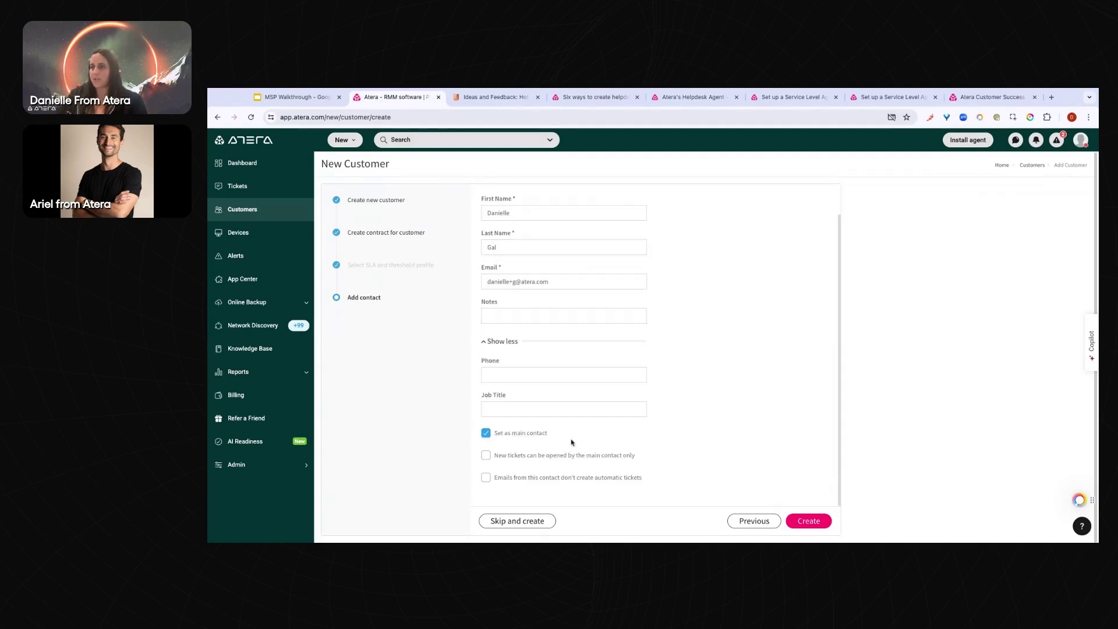
left_click(541, 522)
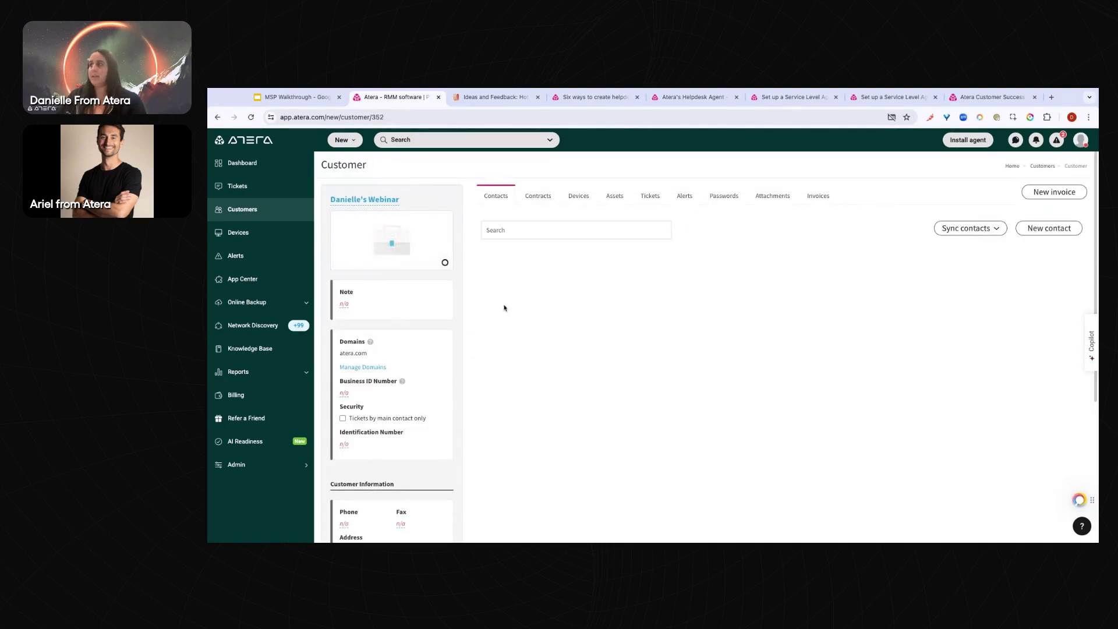
Return to the Customers list and open the 4 DOGS CODING customer record
left_click(259, 210)
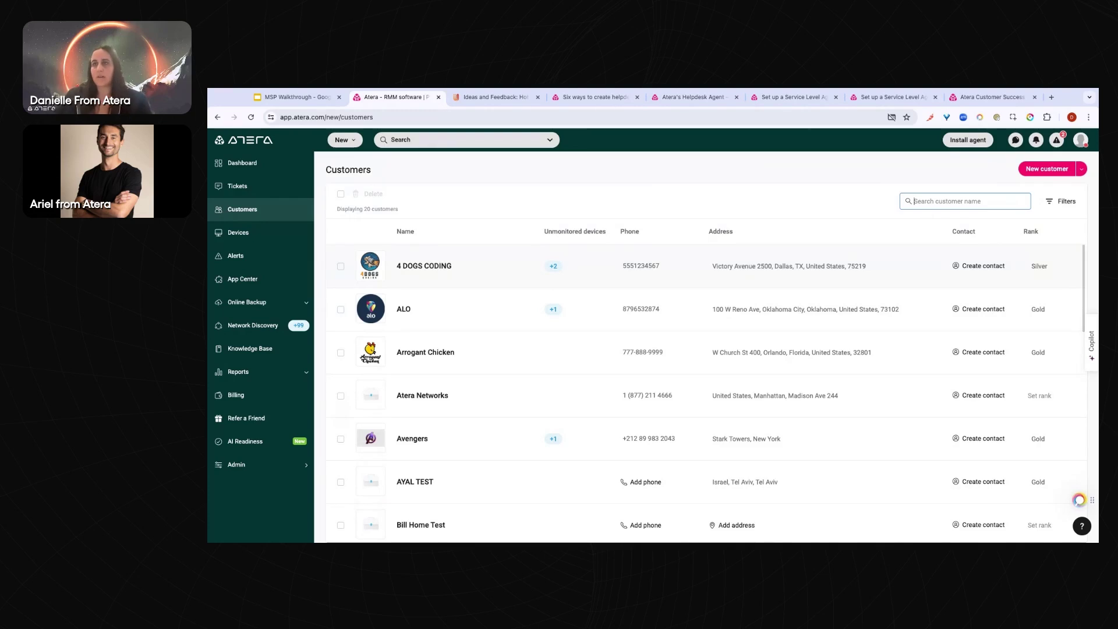
left_click(424, 279)
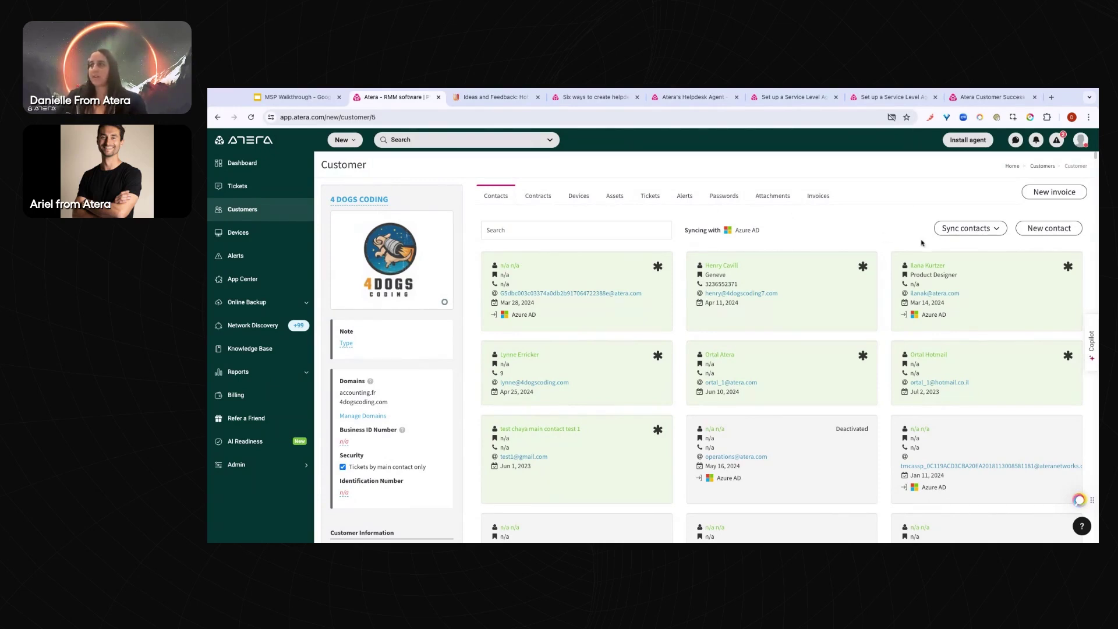
Check the Sync contacts options and main-contact marker, scroll the contacts, then view the Contracts tab
left_click(970, 234)
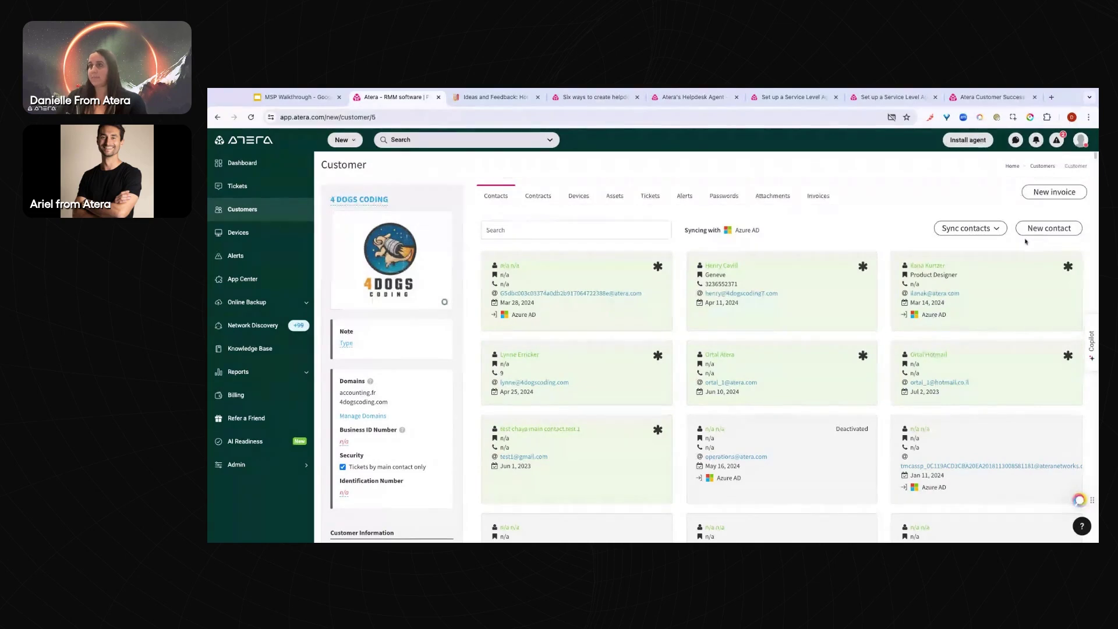
mouse_move(658, 268)
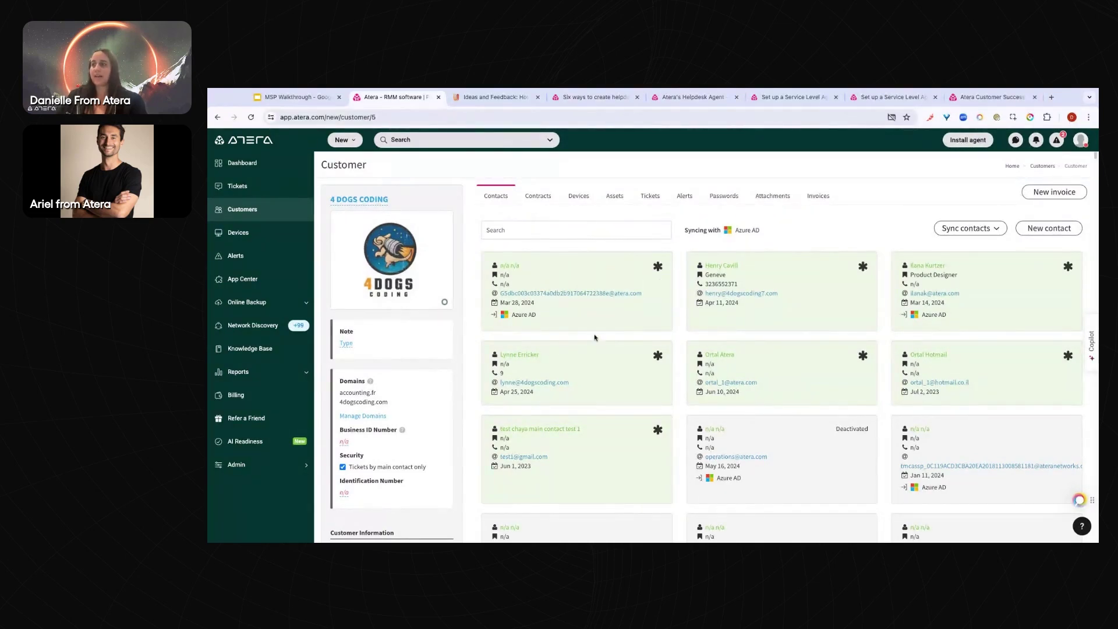
scroll(595, 337, "down", 6)
scroll(597, 350, "up", 6)
left_click(546, 200)
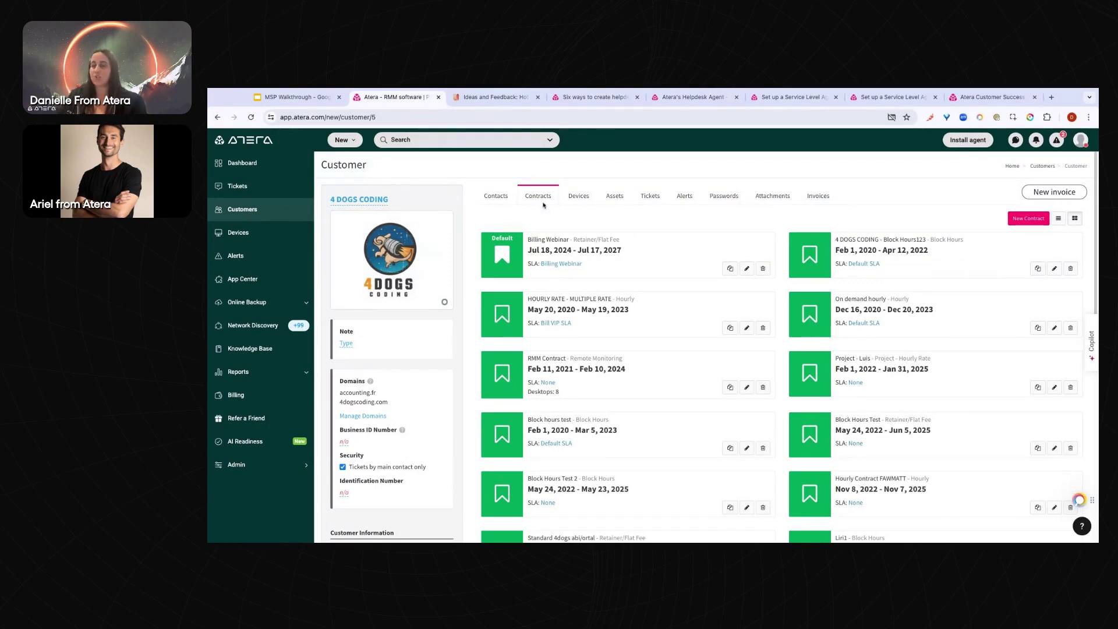
On the Devices tab, toggle All and Favourites, then list device folders showing only Unassigned (21)
left_click(578, 196)
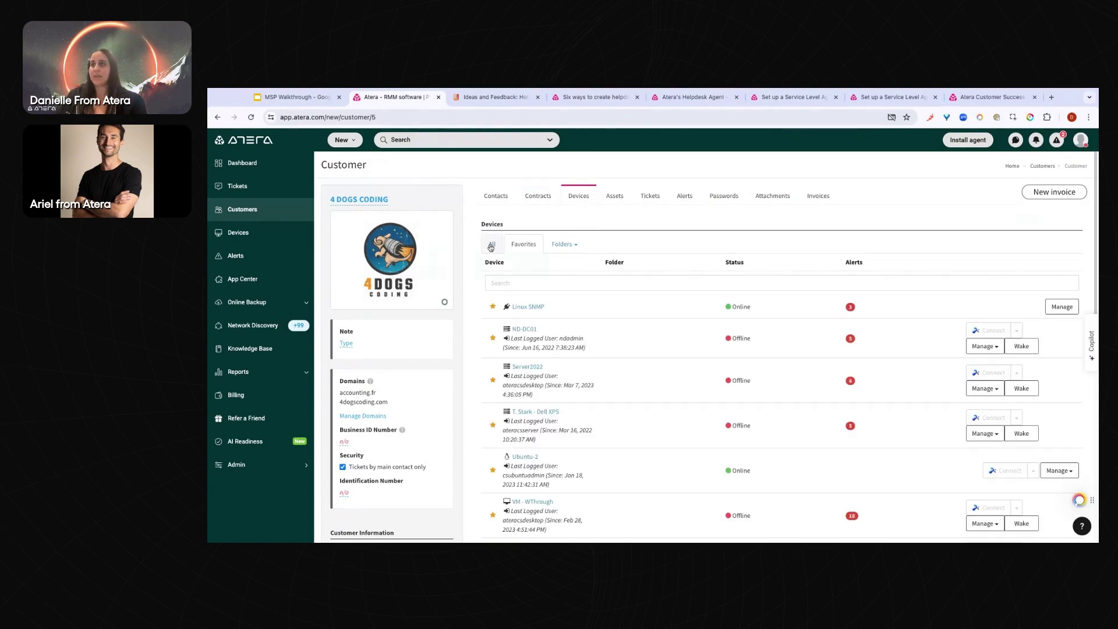
left_click(491, 245)
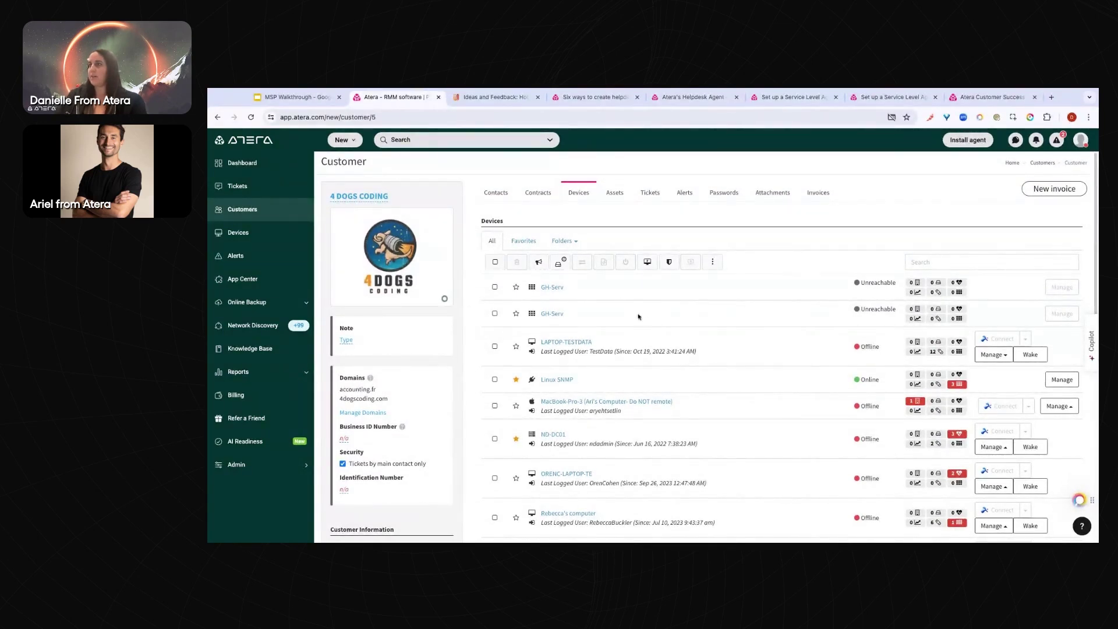
scroll(641, 317, "down", 5)
scroll(643, 318, "up", 6)
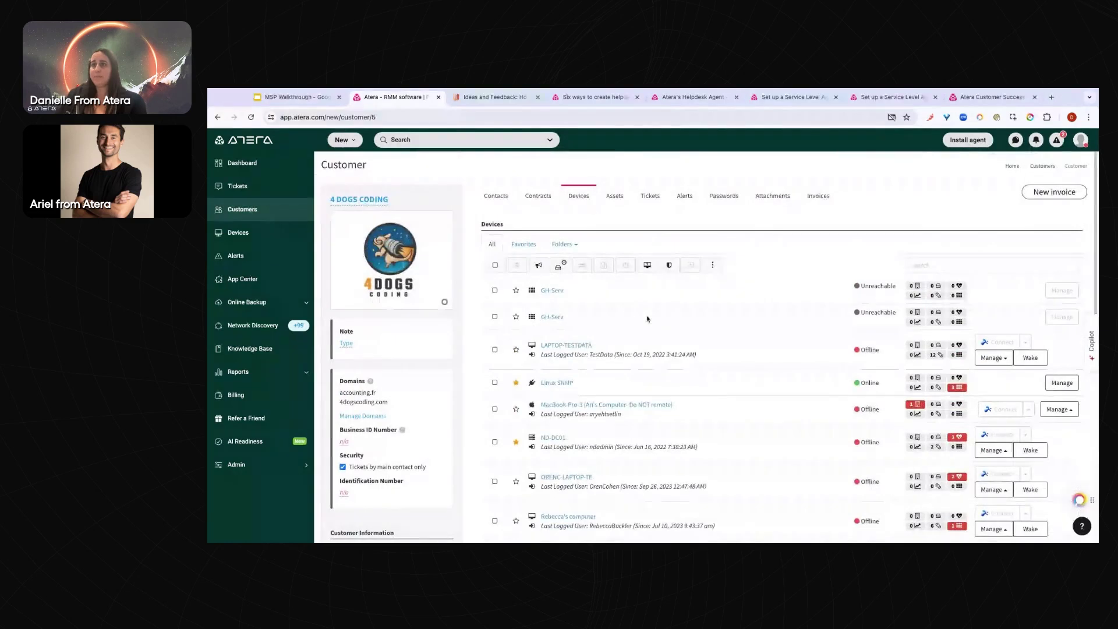
left_click(524, 245)
left_click(492, 245)
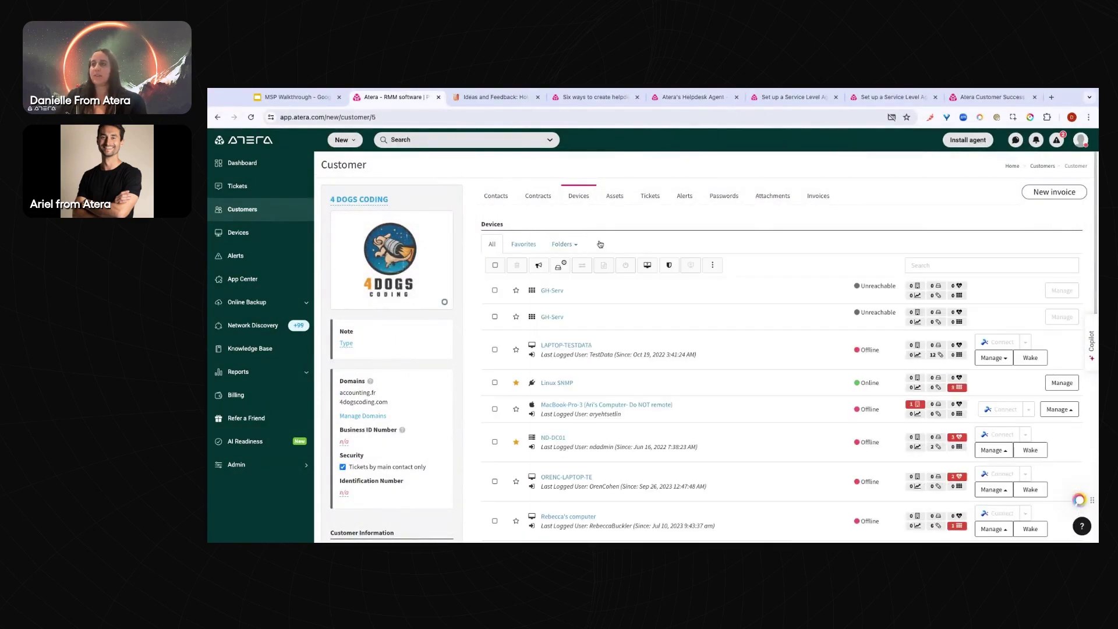
left_click(570, 248)
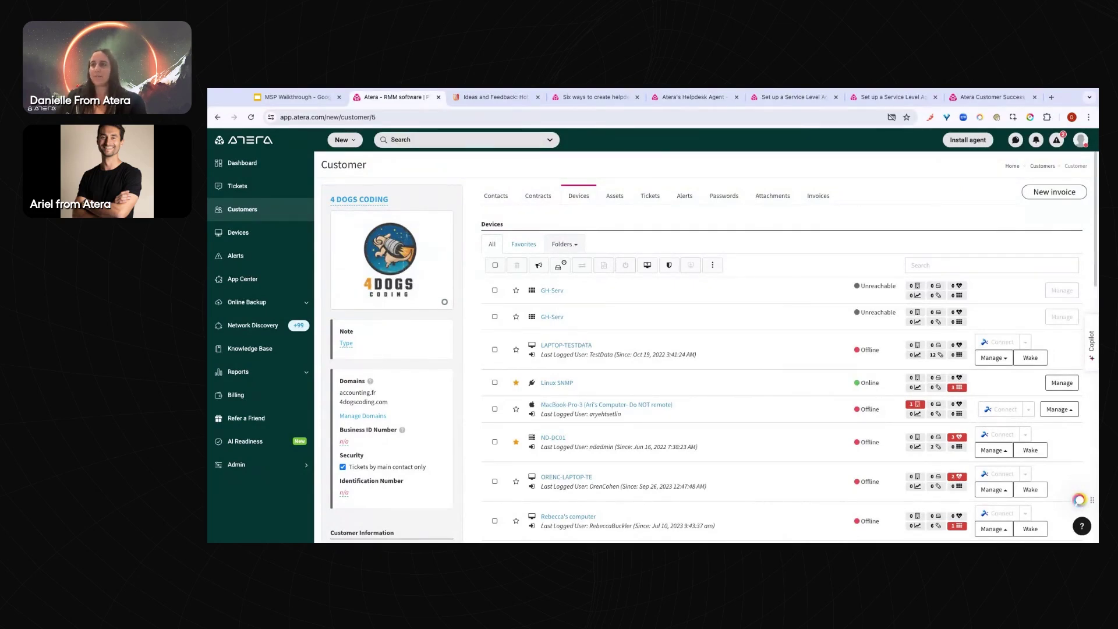
left_click(571, 247)
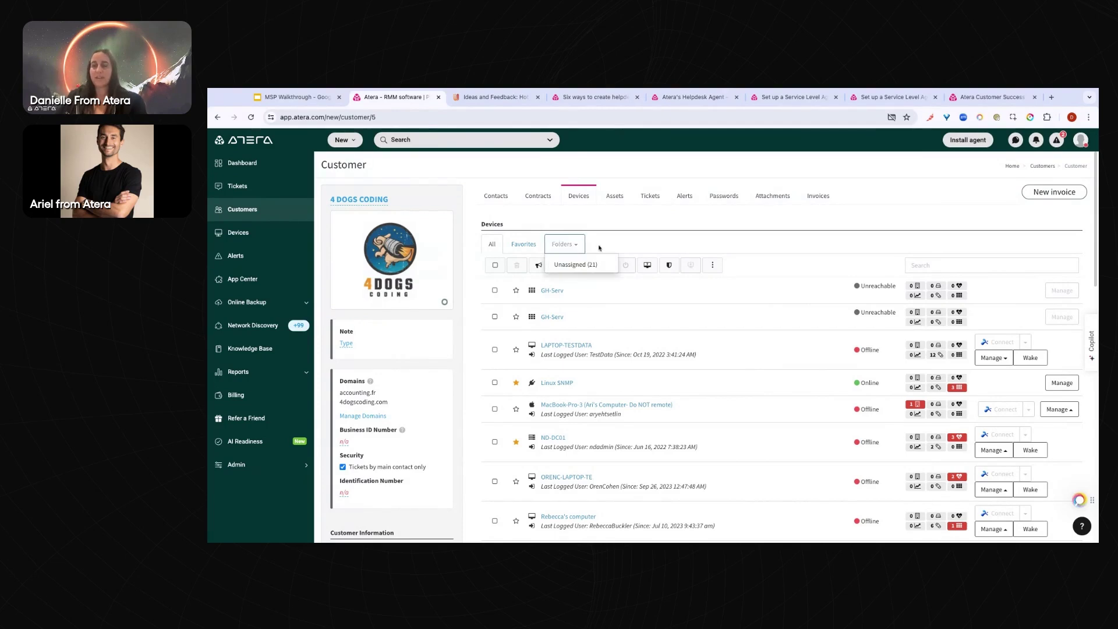
Close the Folders dropdown on the device list
left_click(599, 248)
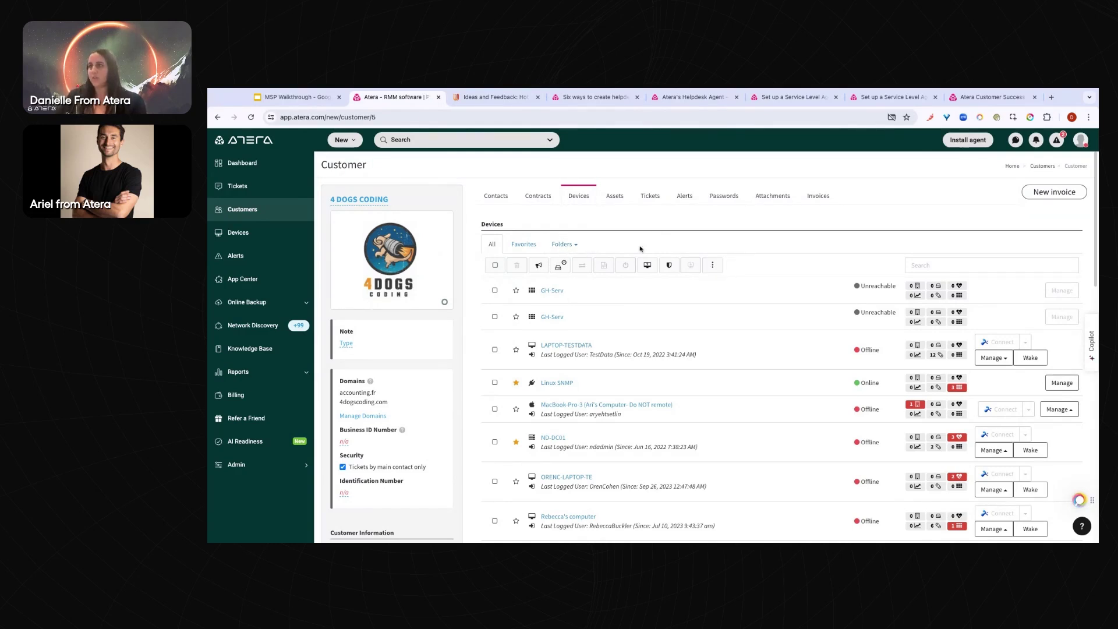
Add a new device folder named 'Servers' from the device list's more-actions menu
left_click(717, 267)
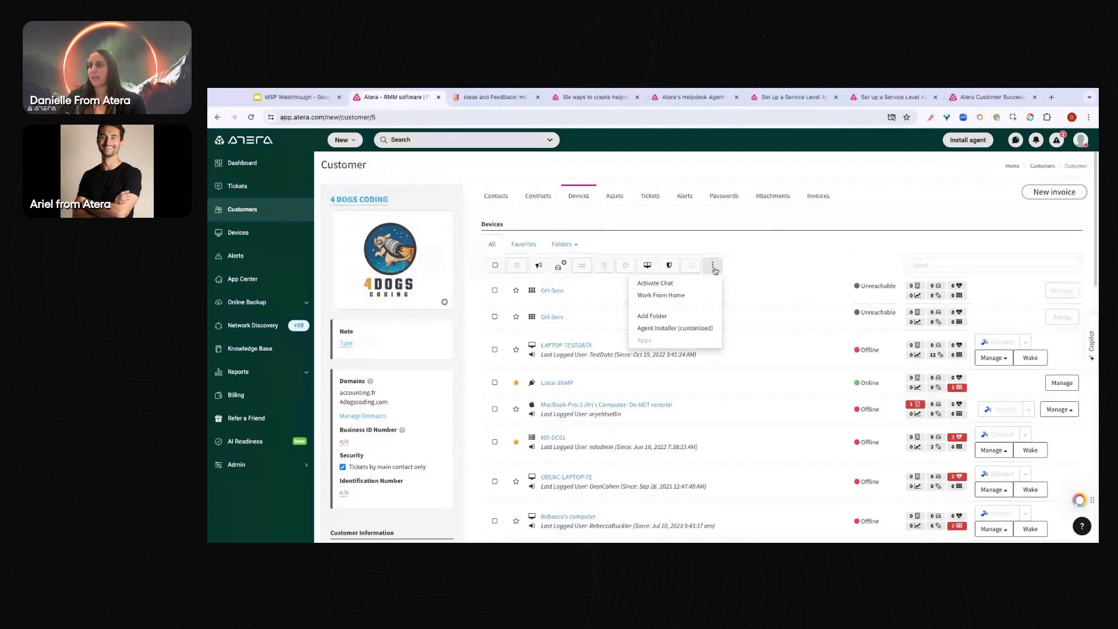
left_click(687, 317)
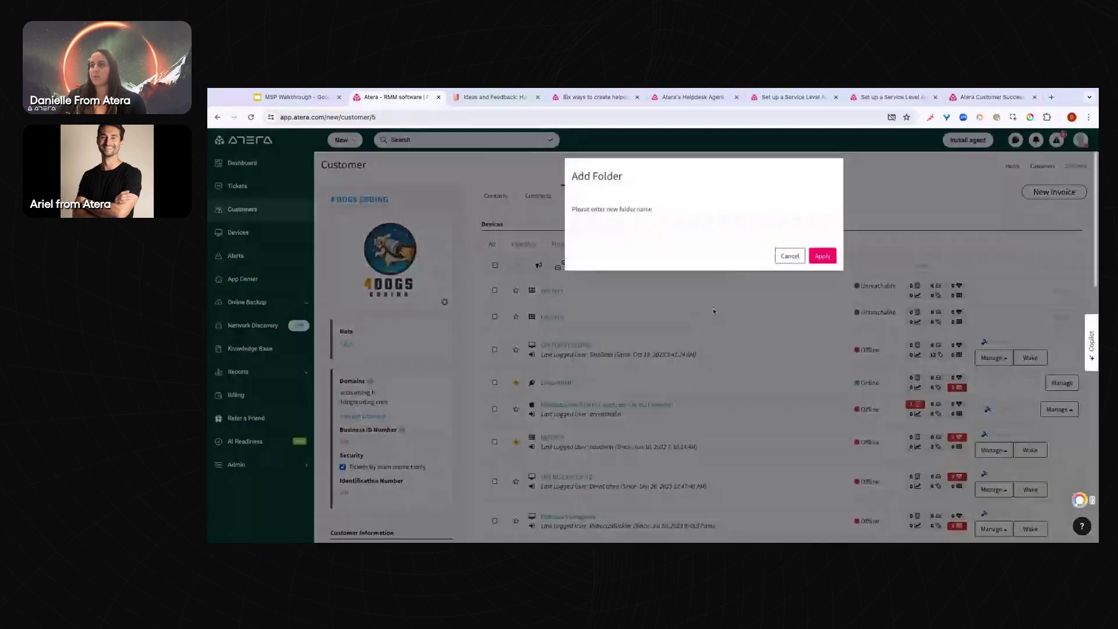
type("Serve")
type("rs")
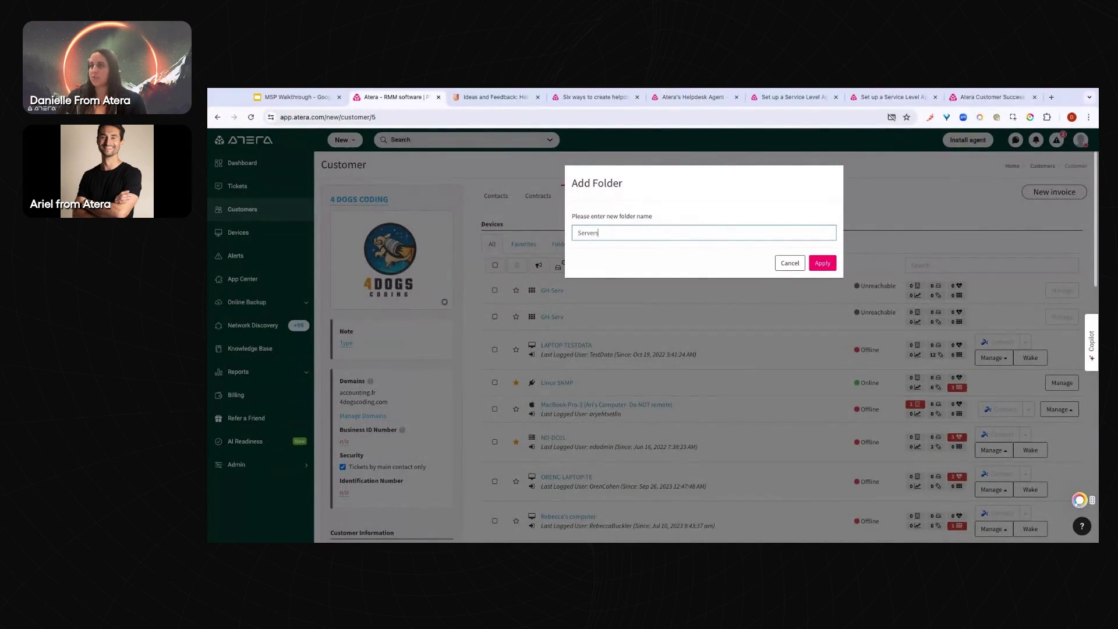
left_click(814, 263)
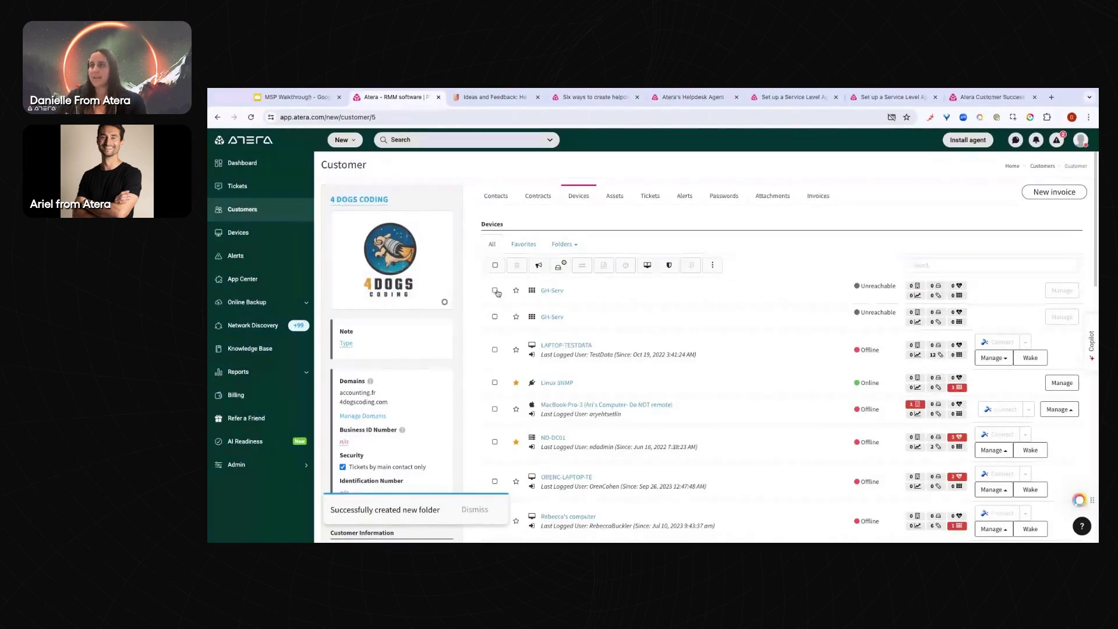
Select ND-DC01, Server2022 and SUC_SERVER2016 and open Edit Relations to change their folder
scroll(502, 381, "down", 1)
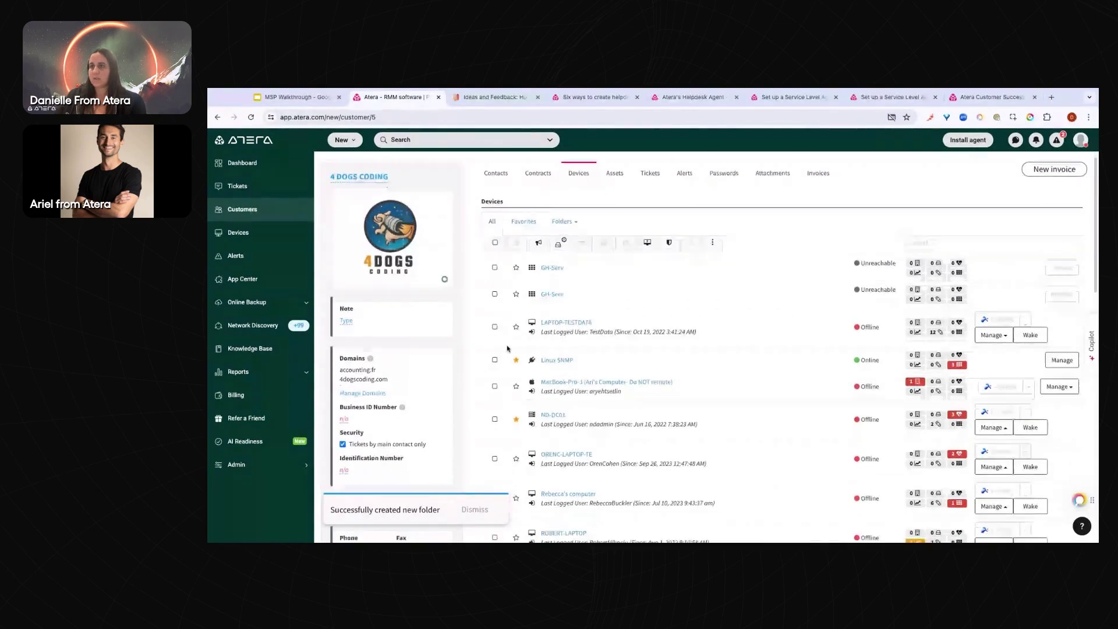
left_click(494, 410)
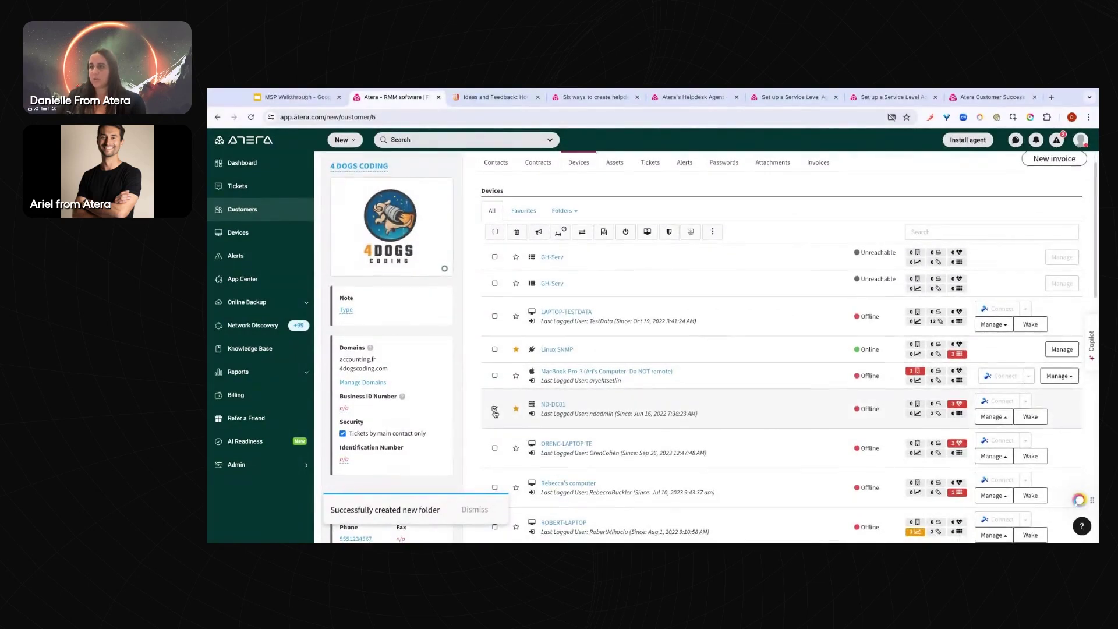
scroll(495, 413, "down", 2)
scroll(495, 414, "down", 3)
left_click(494, 398)
left_click(494, 437)
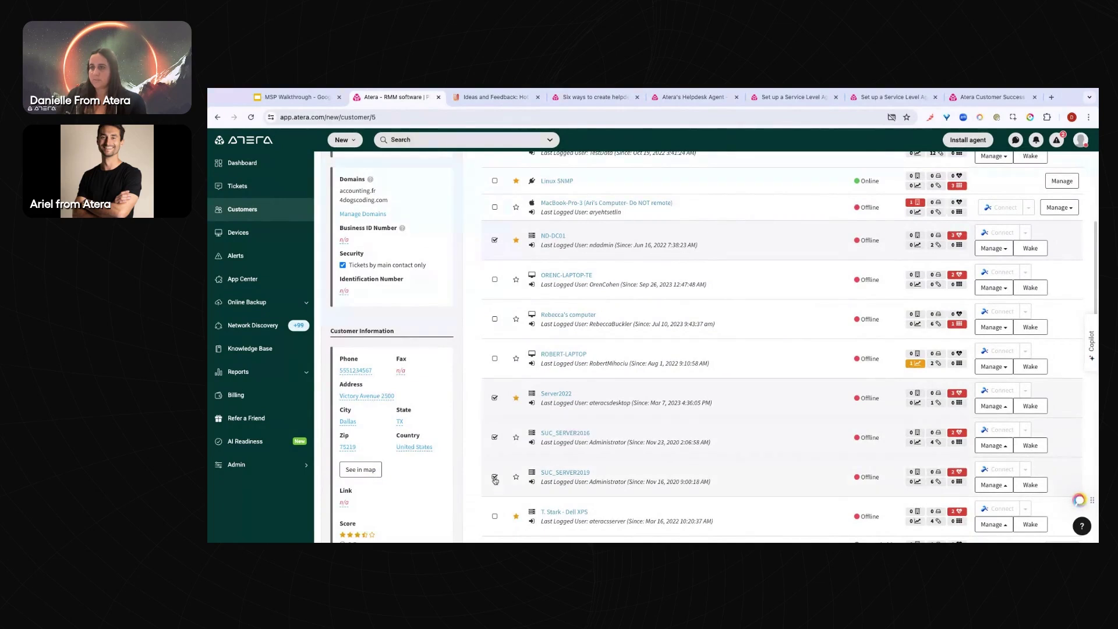
scroll(495, 481, "up", 1)
scroll(494, 481, "up", 4)
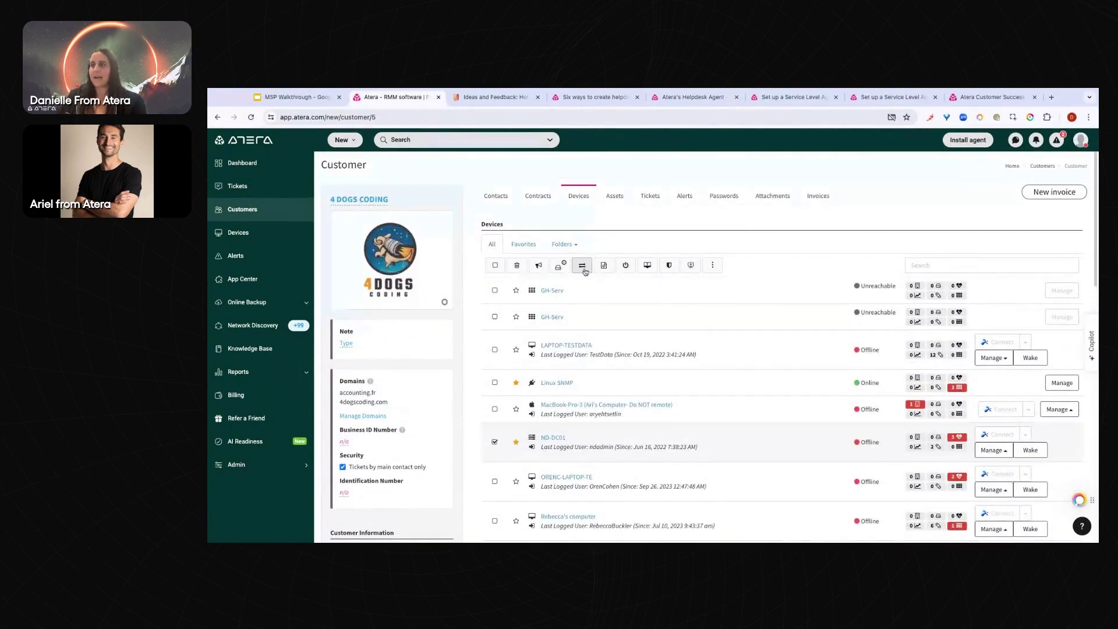
left_click(582, 267)
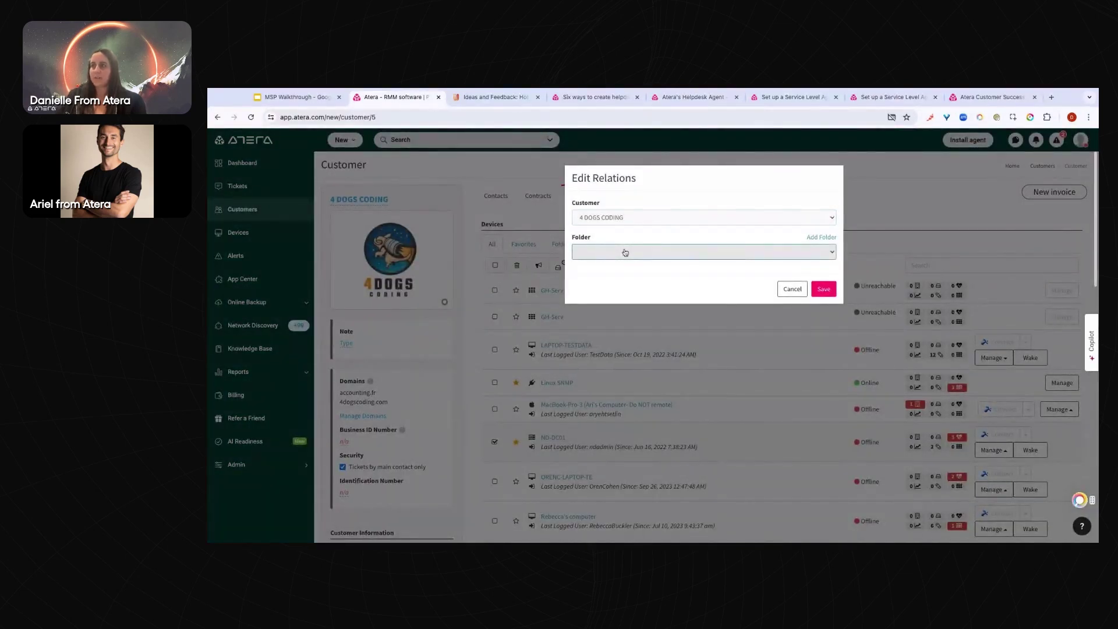
Save the selected servers into the Servers folder and reload the All devices list
left_click(827, 291)
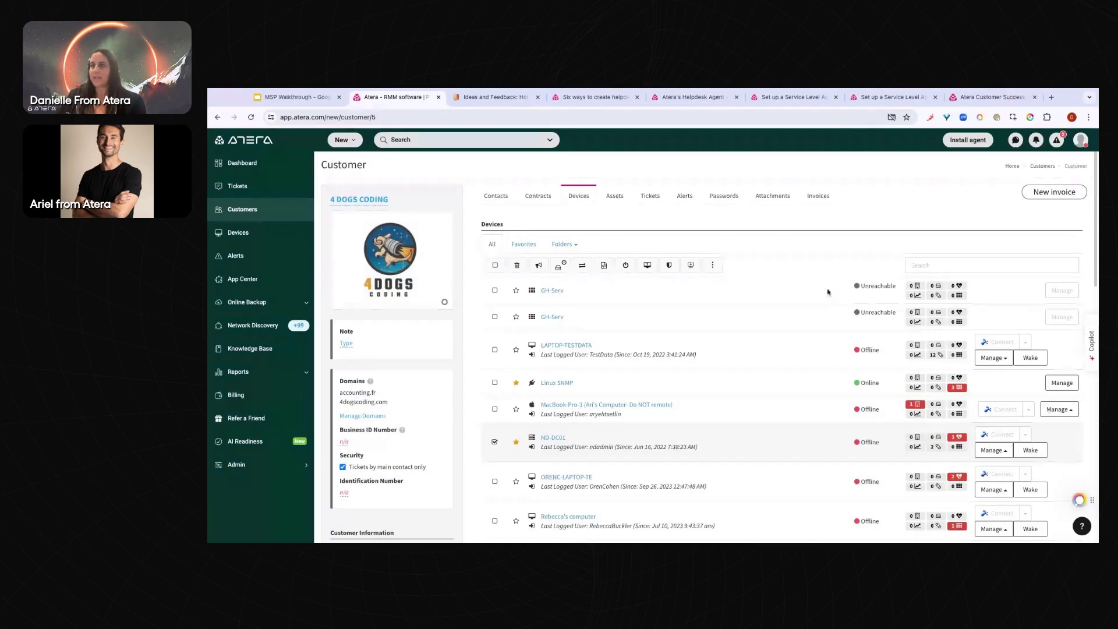
left_click(250, 118)
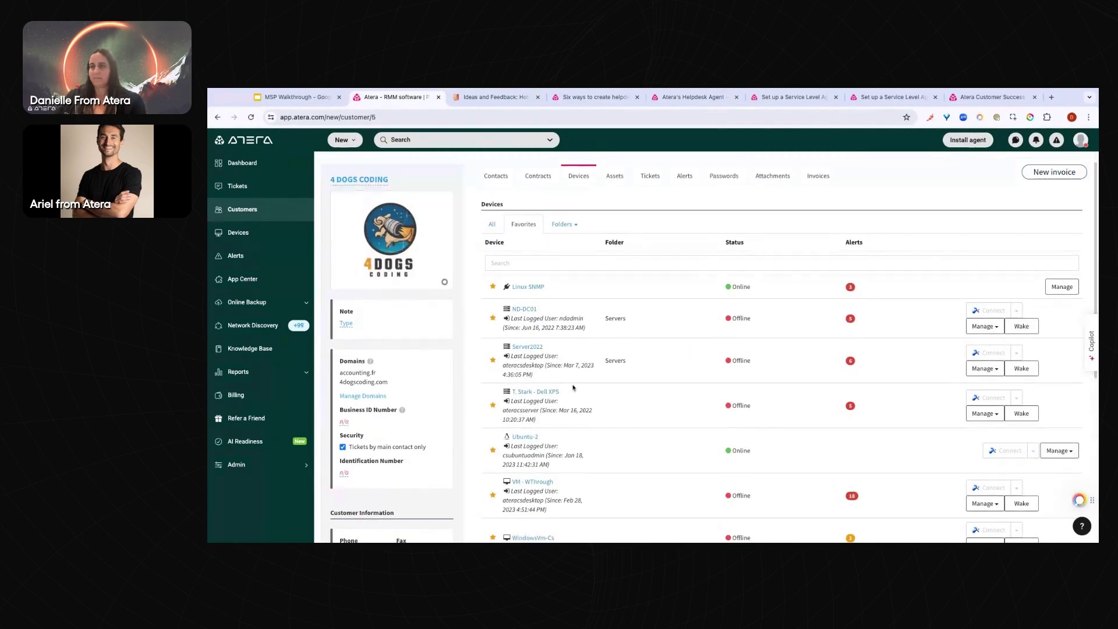
scroll(573, 388, "down", 3)
scroll(565, 268, "up", 3)
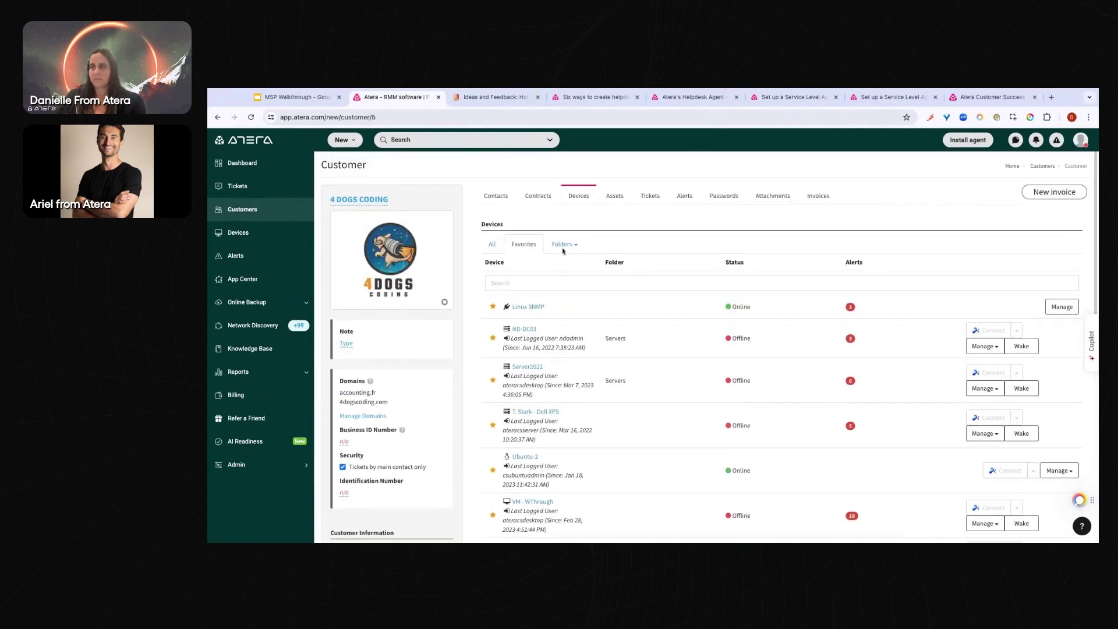
left_click(492, 244)
Highlight the \ Servers folder path under ND-DC01 and Server2022
scroll(573, 367, "down", 2)
triple_click(572, 367)
scroll(573, 367, "down", 2)
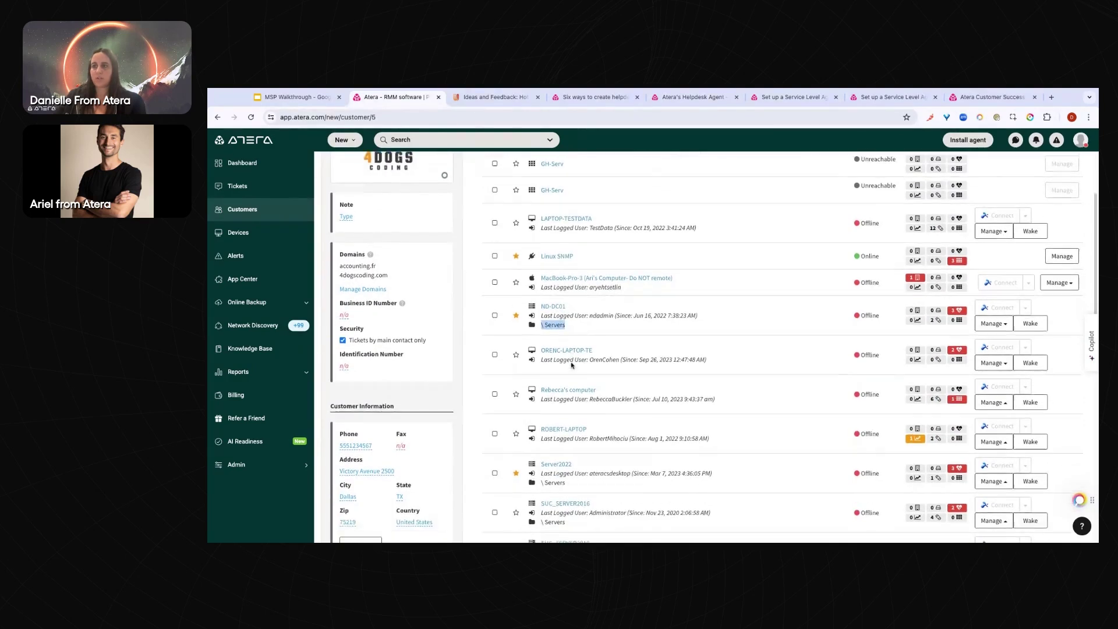
double_click(574, 409)
triple_click(571, 408)
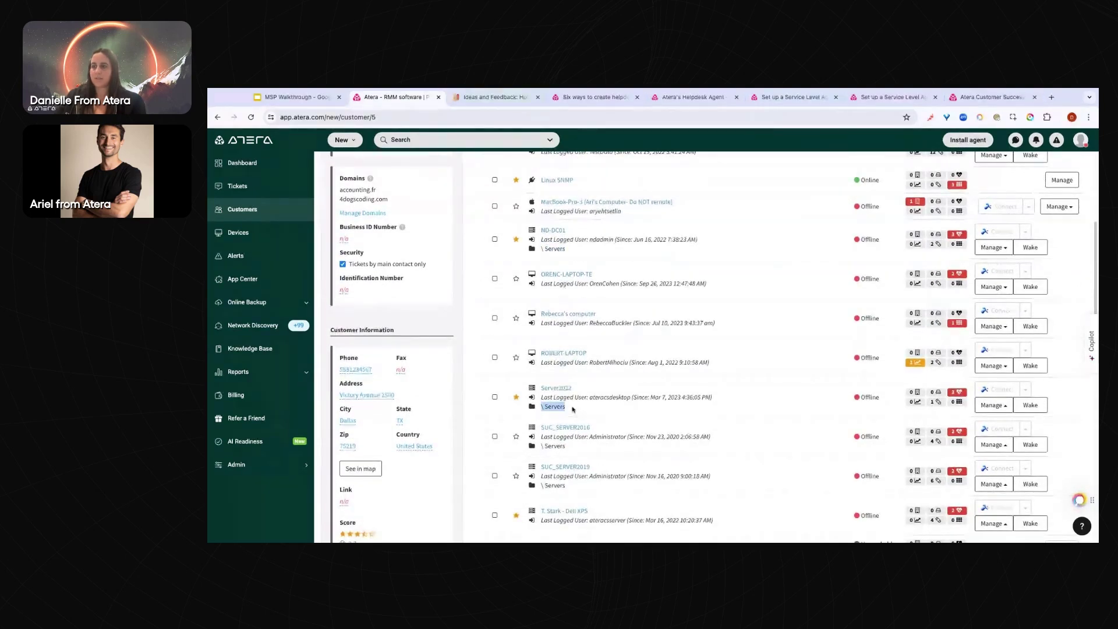
scroll(568, 405, "up", 4)
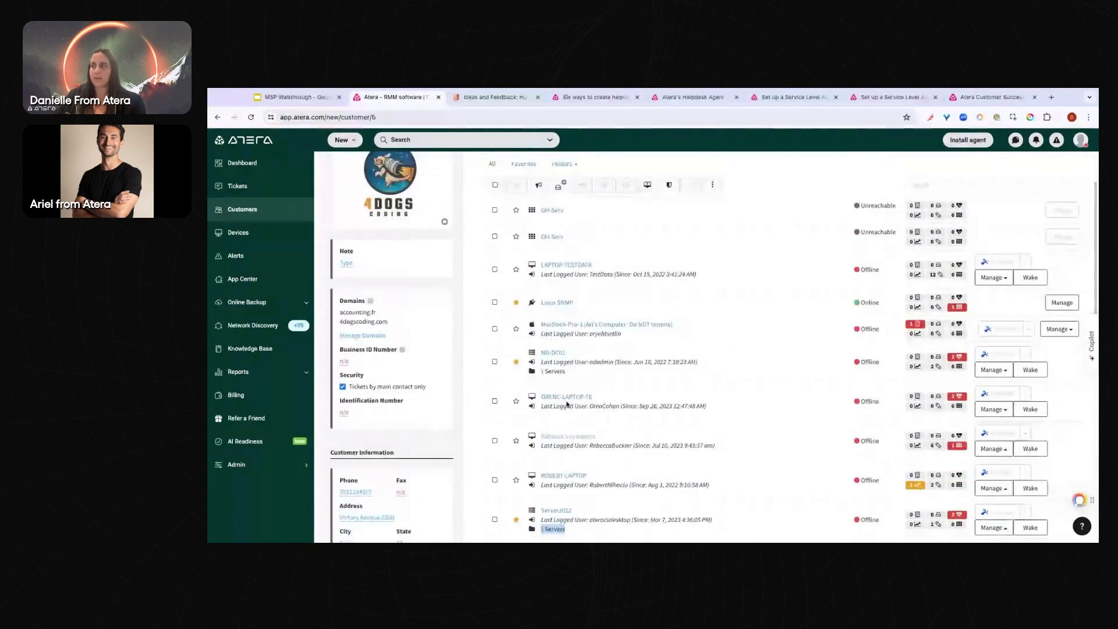
scroll(573, 372, "down", 1)
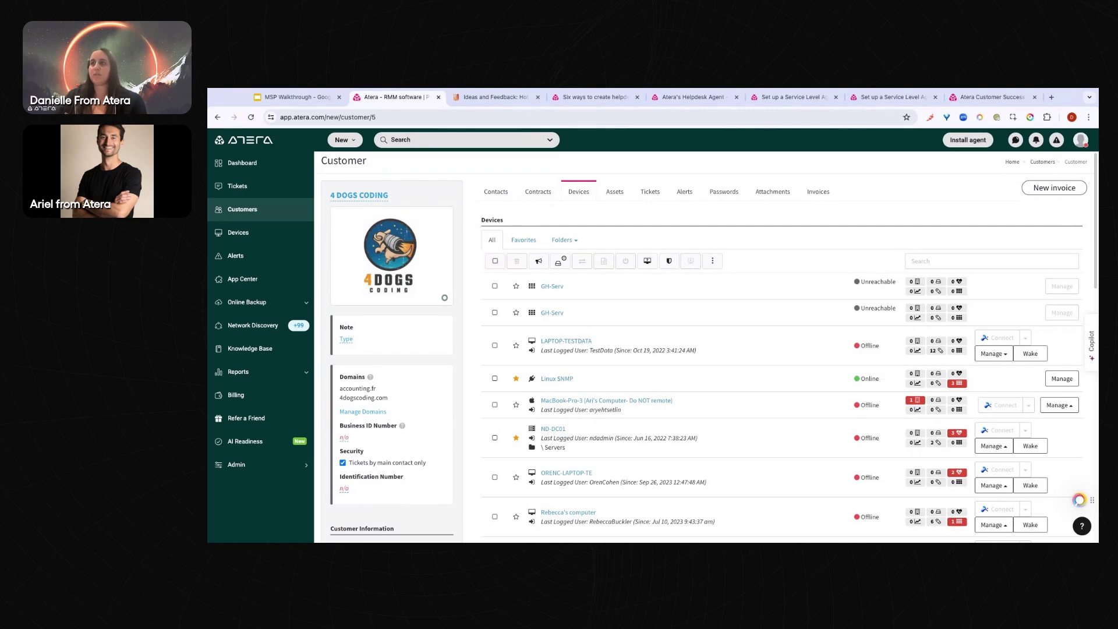
Browse 4 Dogs Coding's Assets and Tickets, ending on its 27 open critical alerts
left_click(618, 198)
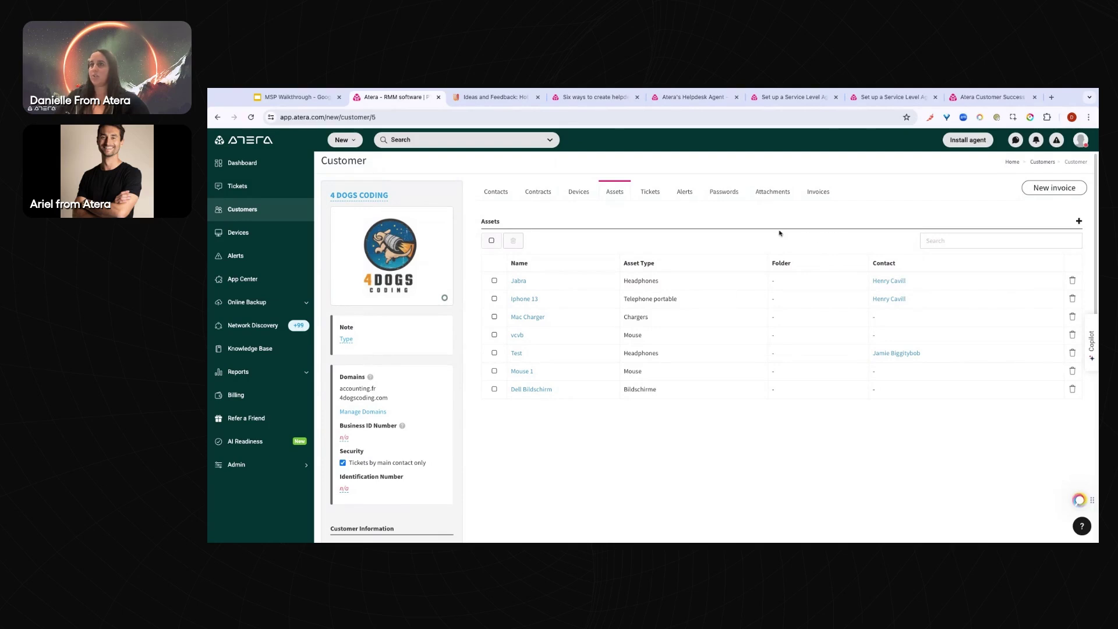
scroll(694, 271, "up", 1)
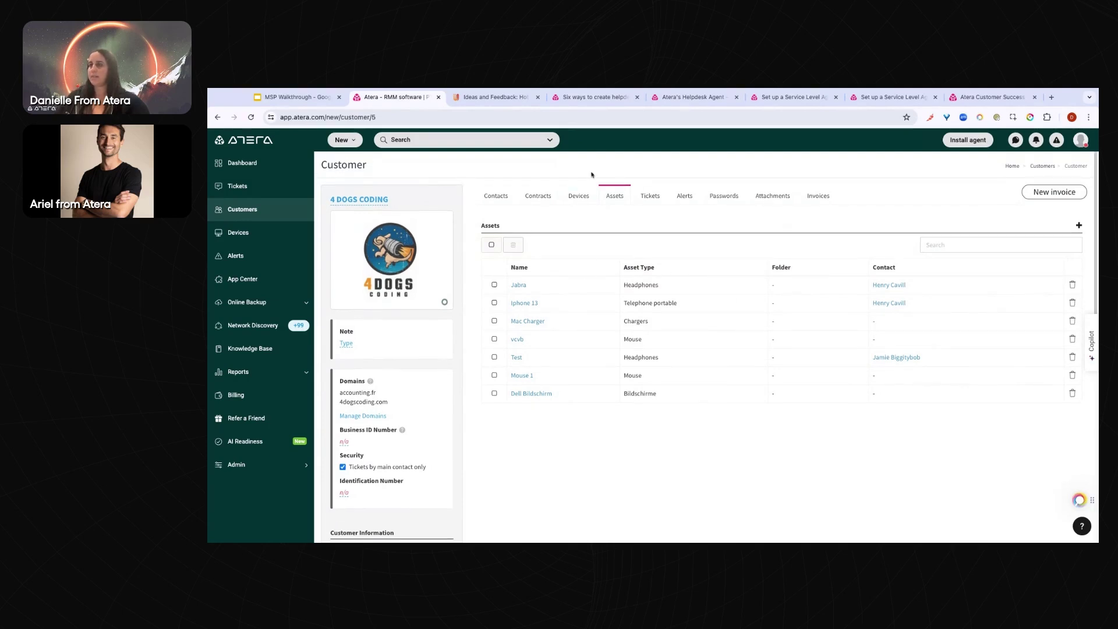
left_click(655, 200)
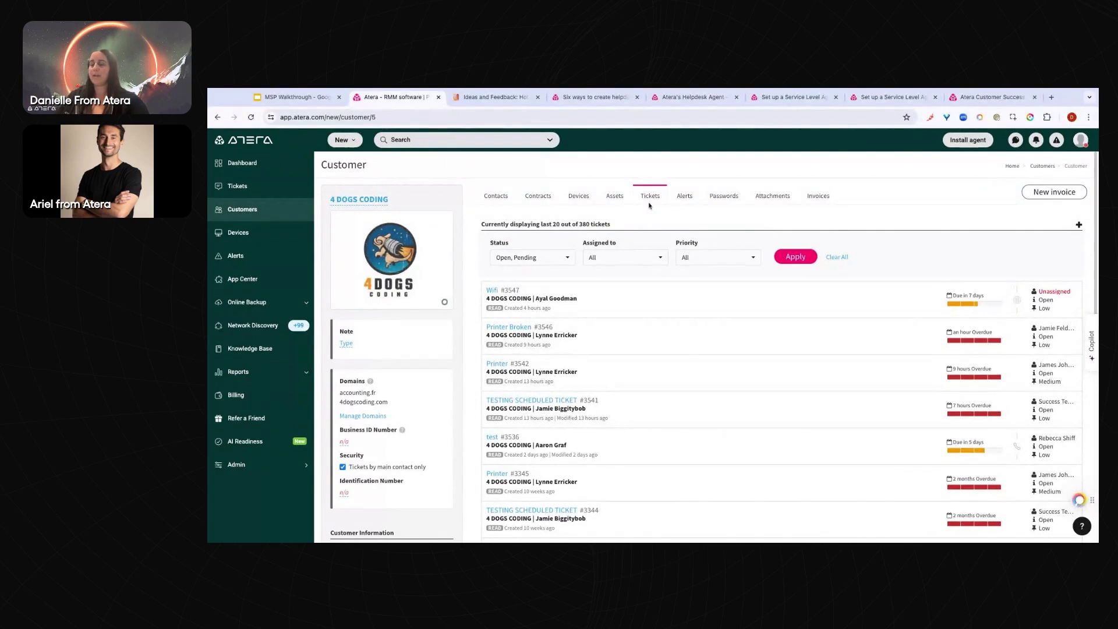
left_click(686, 198)
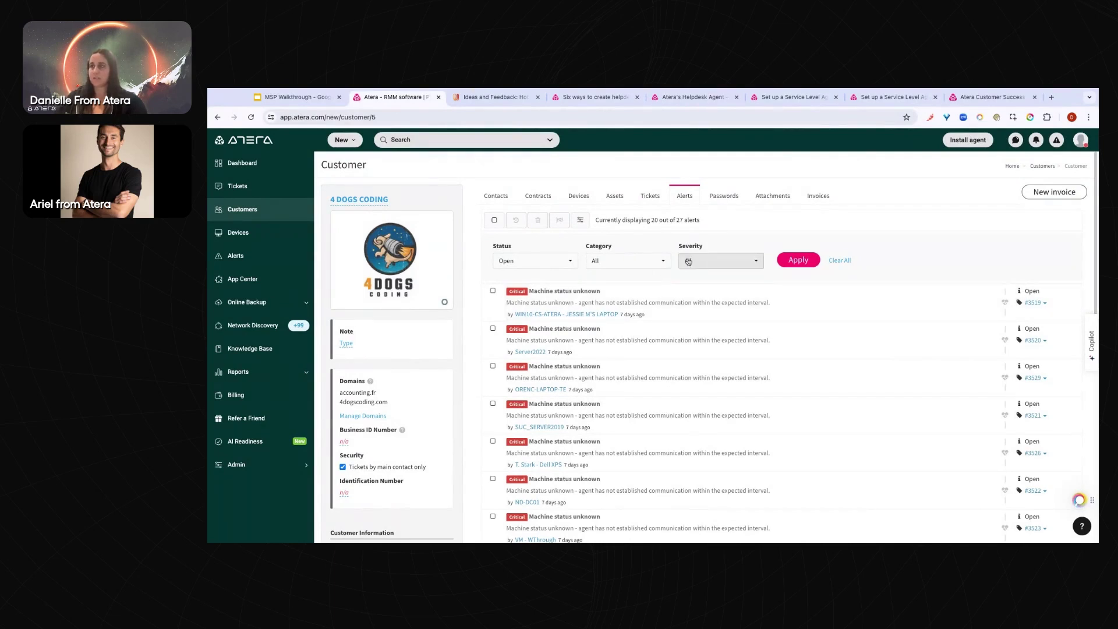
Browse the Passwords, Attachments and Invoices tabs, ending on the Azure AD-synced Contacts
left_click(722, 198)
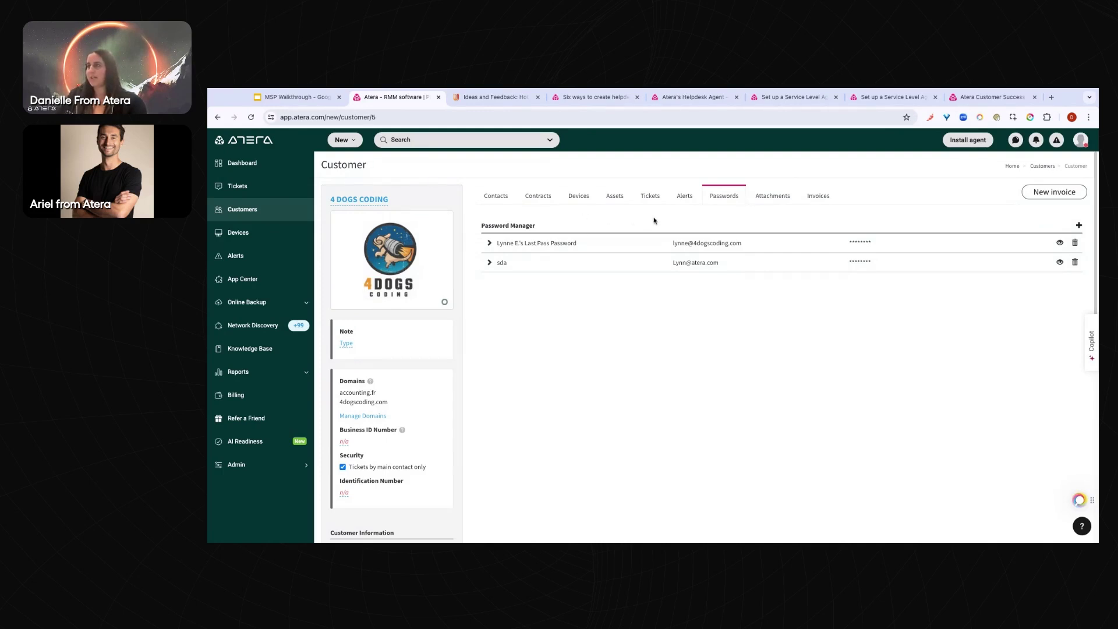
left_click(777, 198)
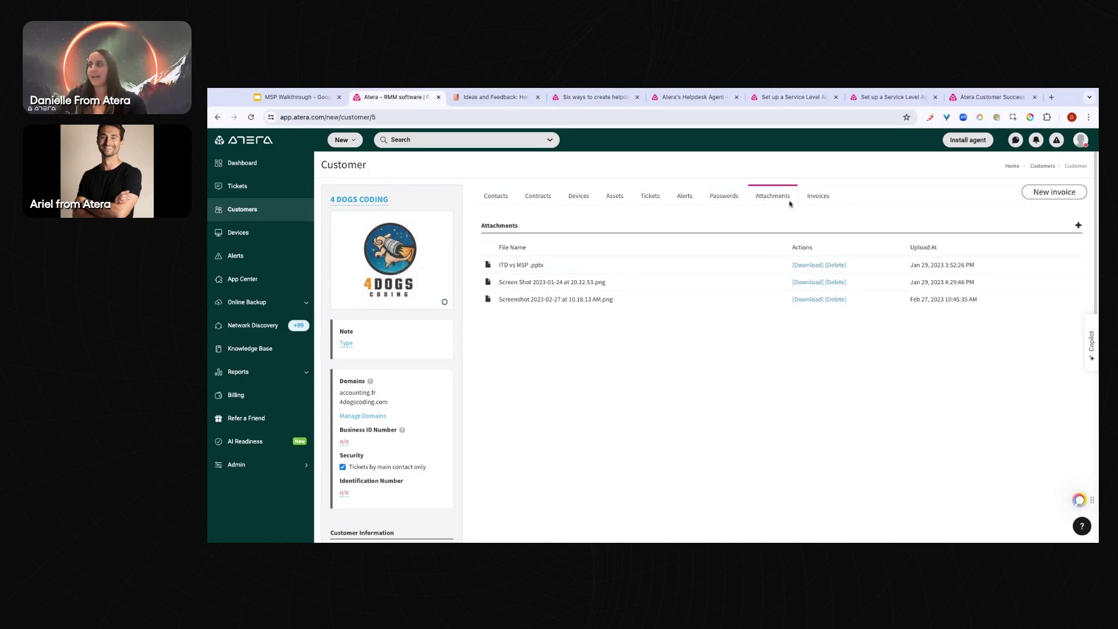
left_click(823, 198)
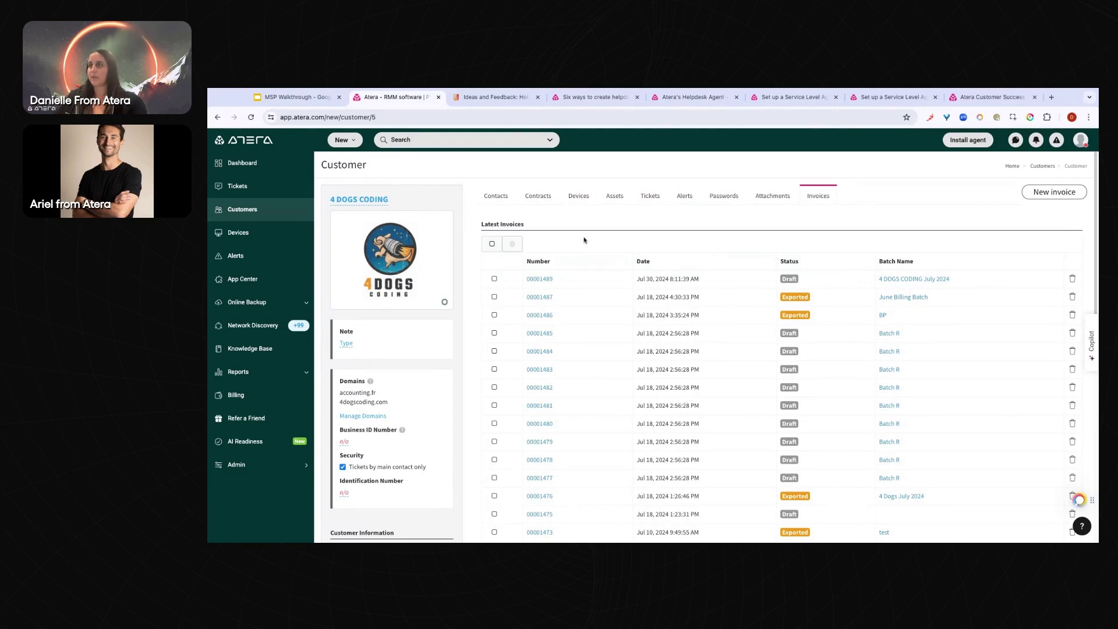
left_click(511, 199)
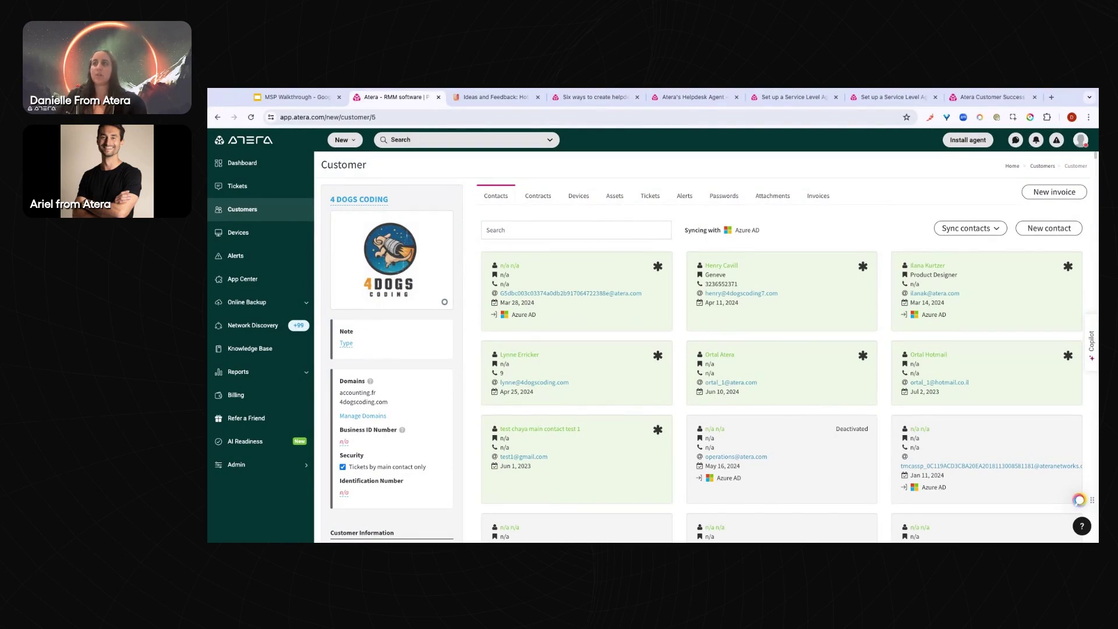
Try Install agent and cancel, then start New > Agent installer with Windows (.msi) selected
left_click(578, 195)
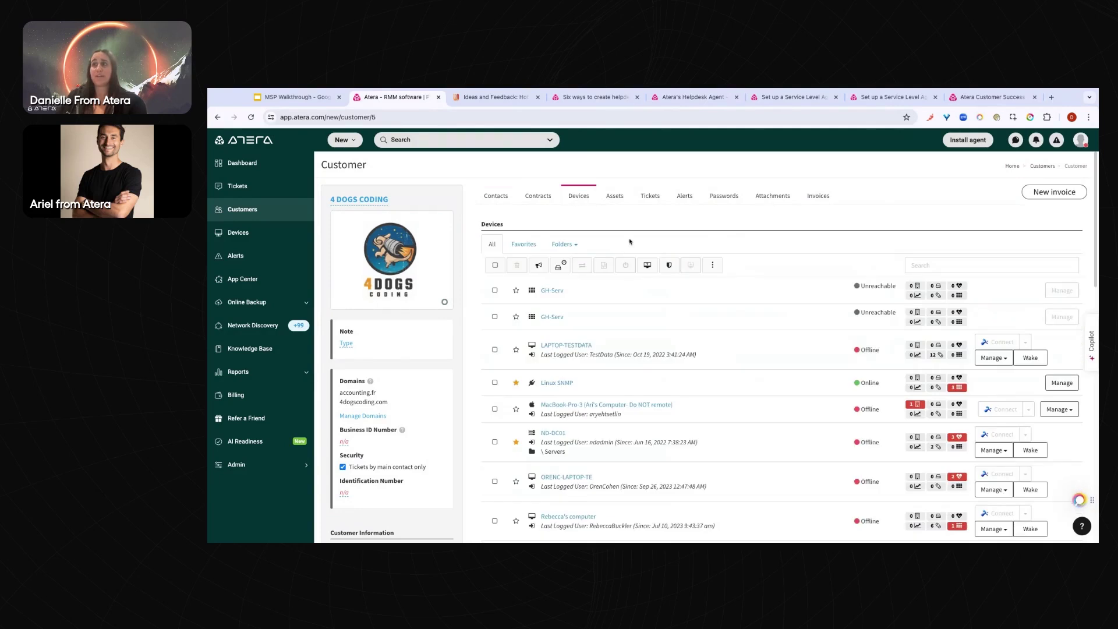
left_click(967, 140)
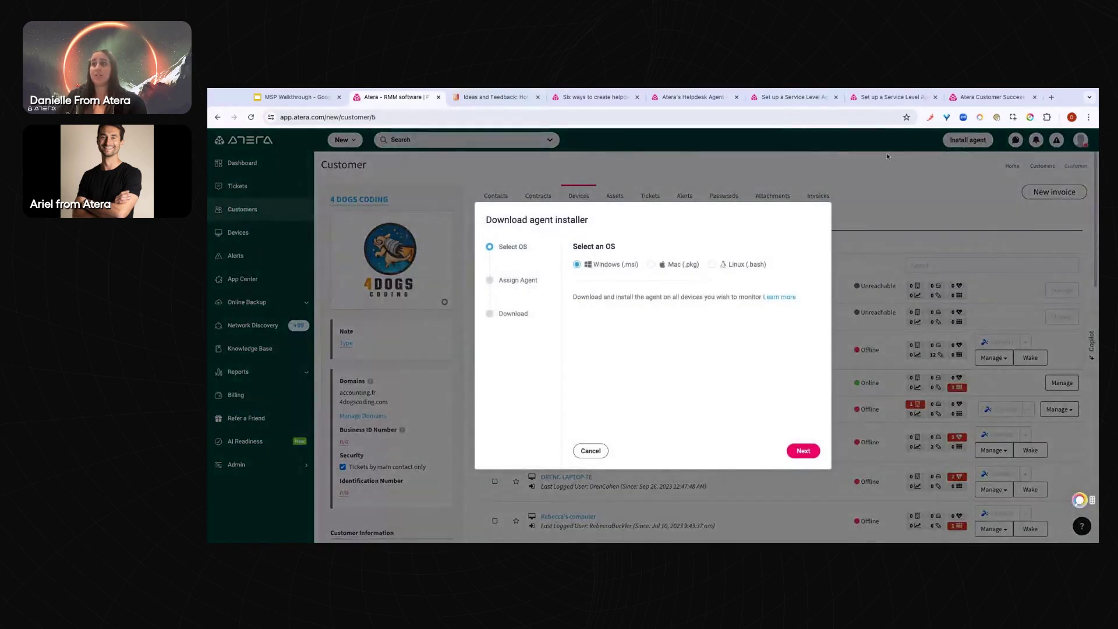
left_click(601, 453)
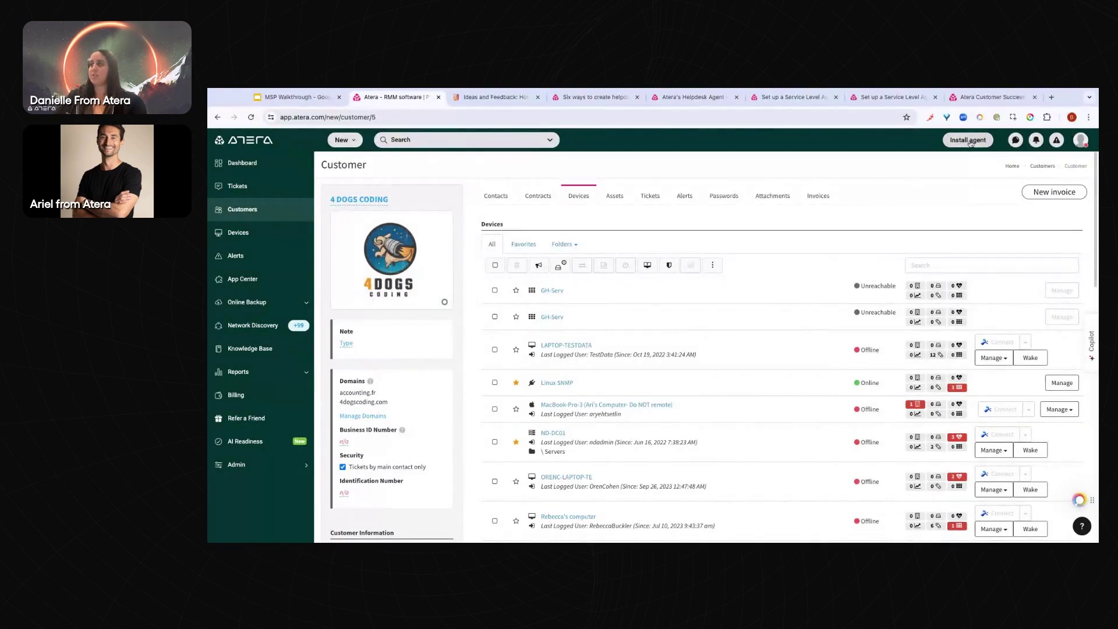
left_click(351, 143)
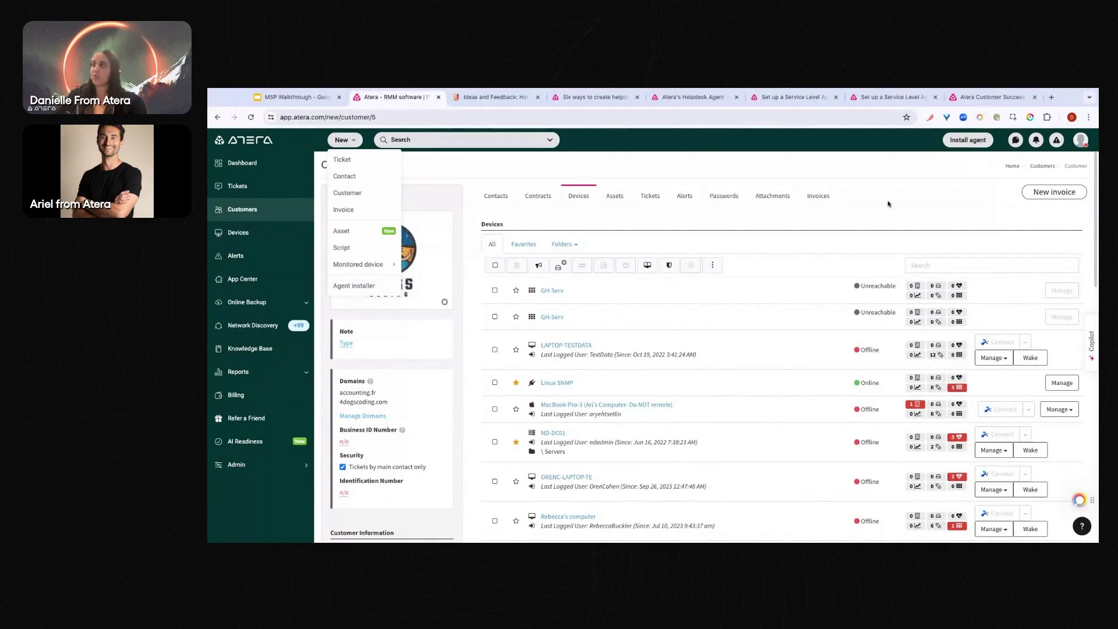
left_click(356, 285)
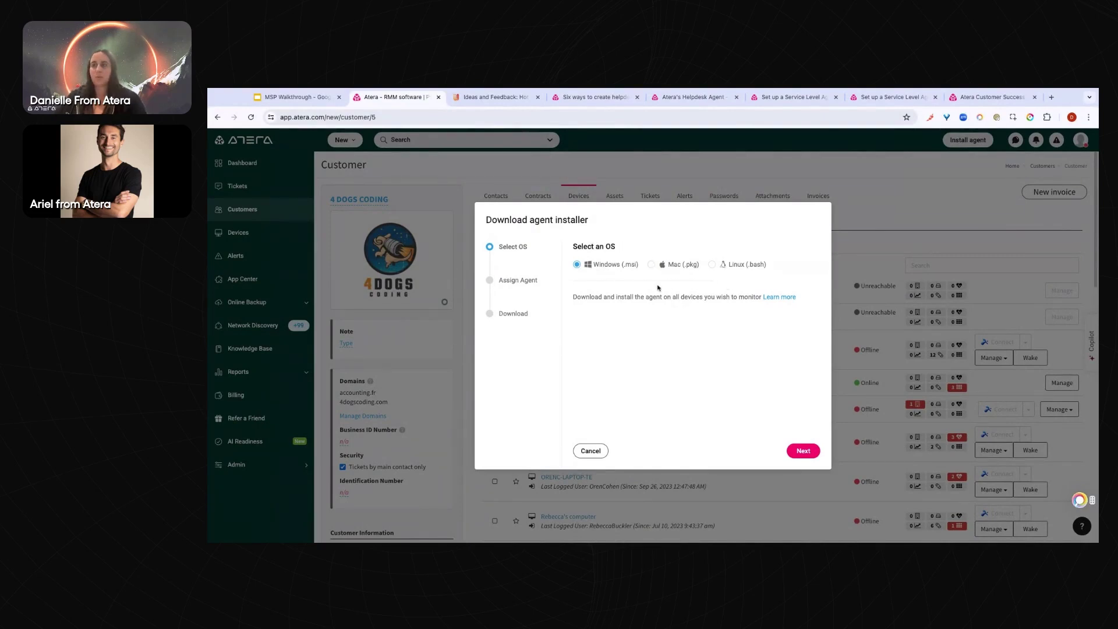
Assign the Windows agent installer to customer 4 DOGS CODING and its Servers folder
left_click(801, 451)
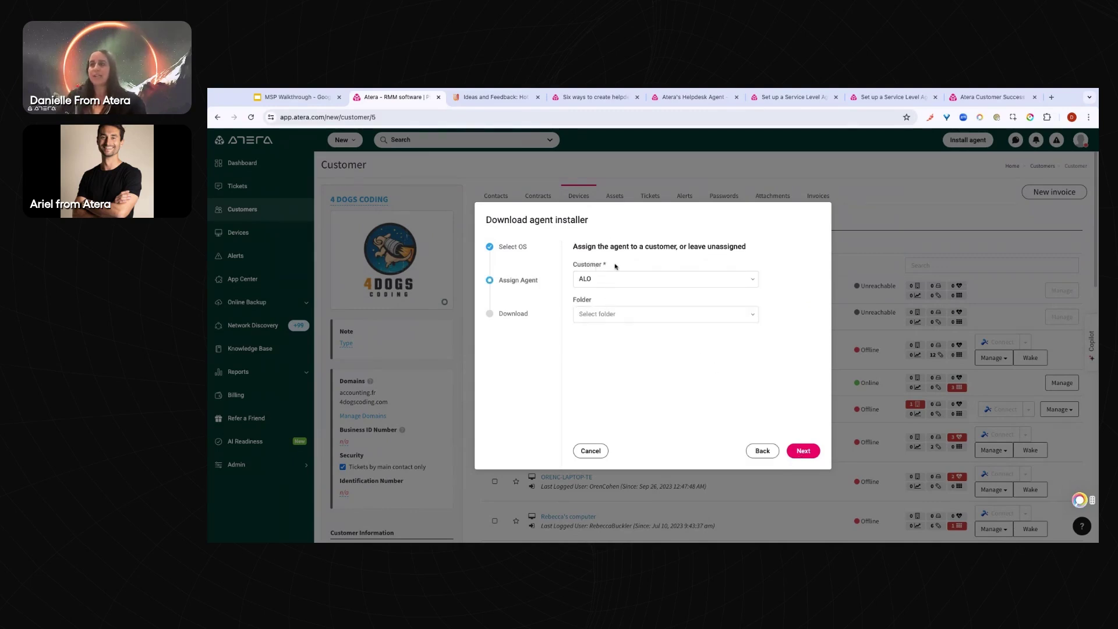
left_click_drag(580, 266, 602, 266)
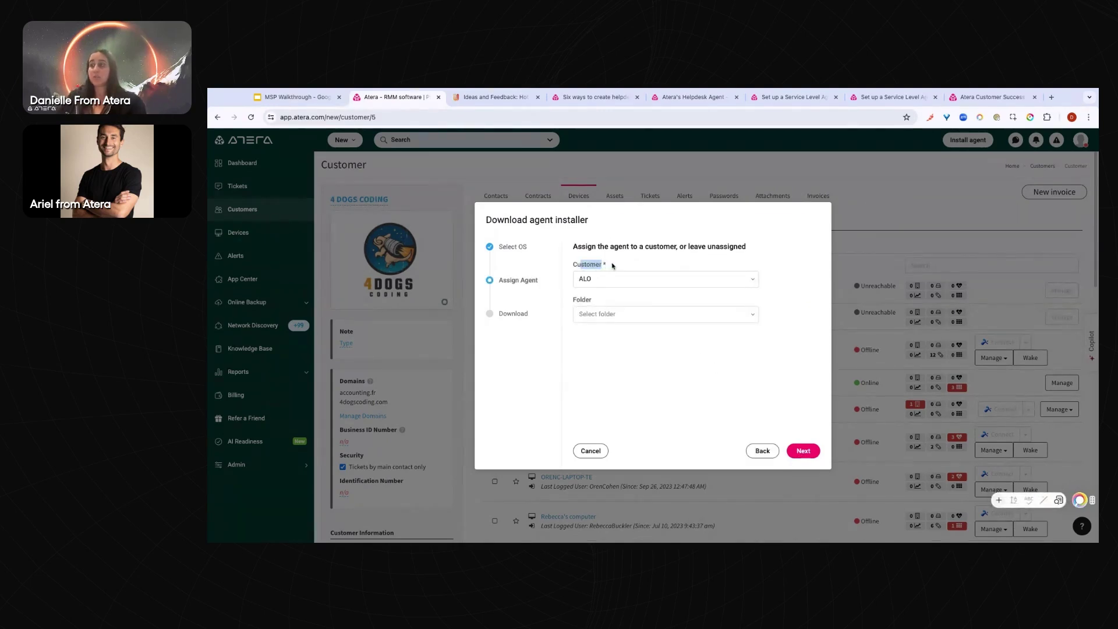
left_click(611, 266)
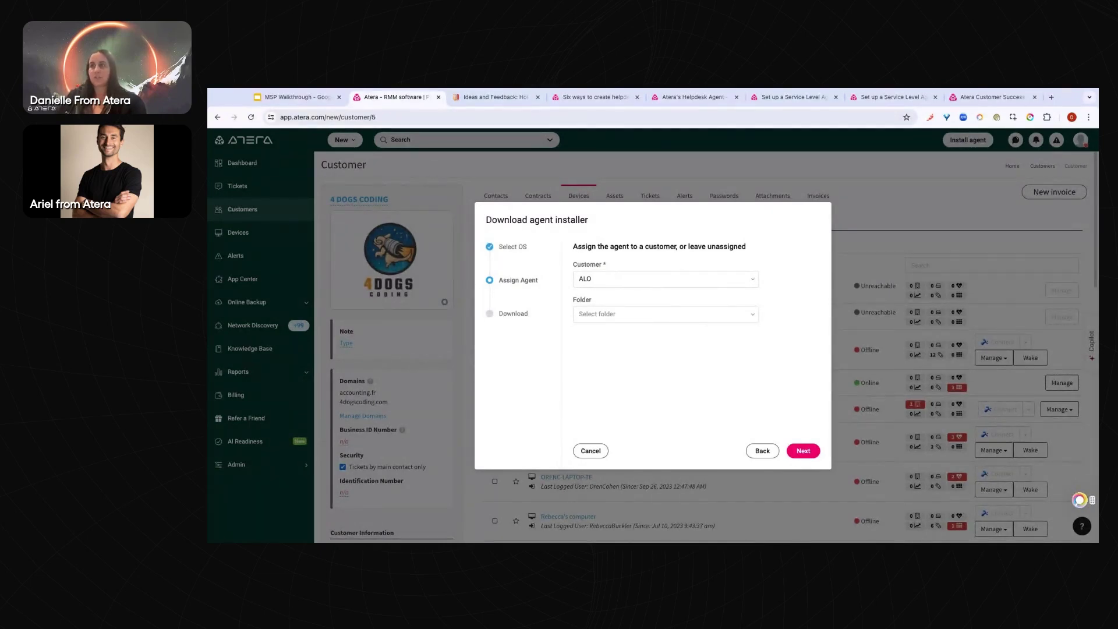
left_click(615, 278)
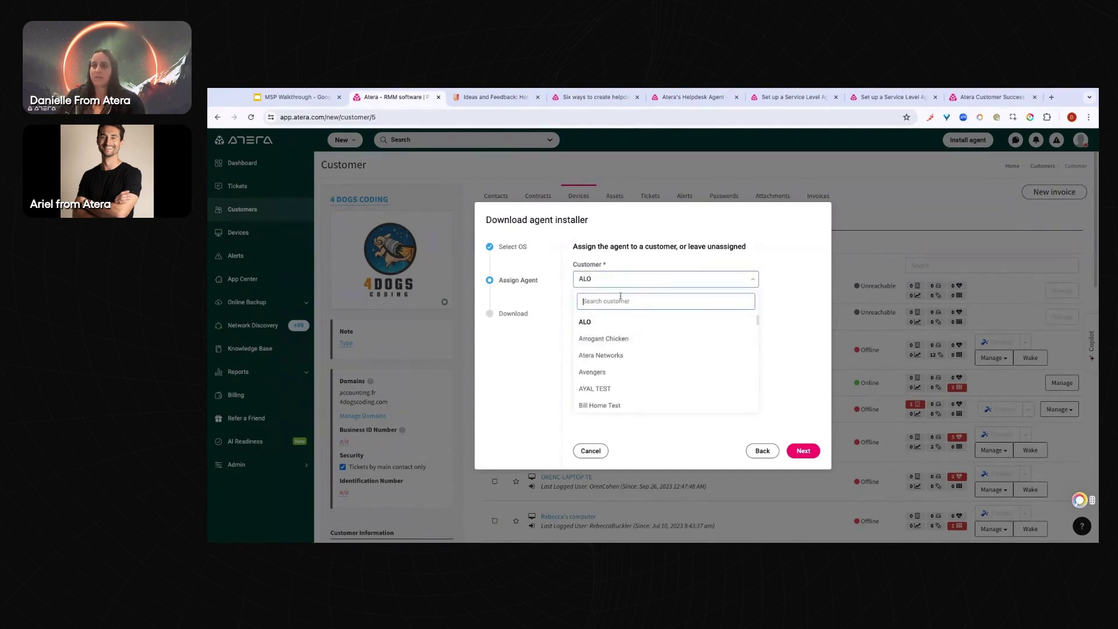
type("4")
left_click(614, 322)
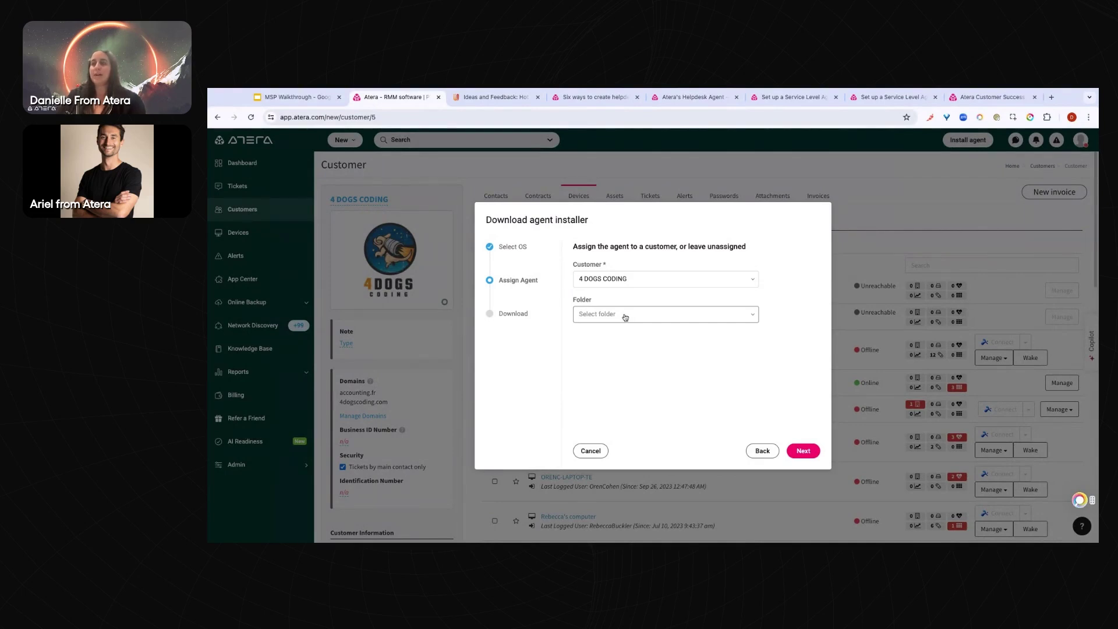
left_click(664, 315)
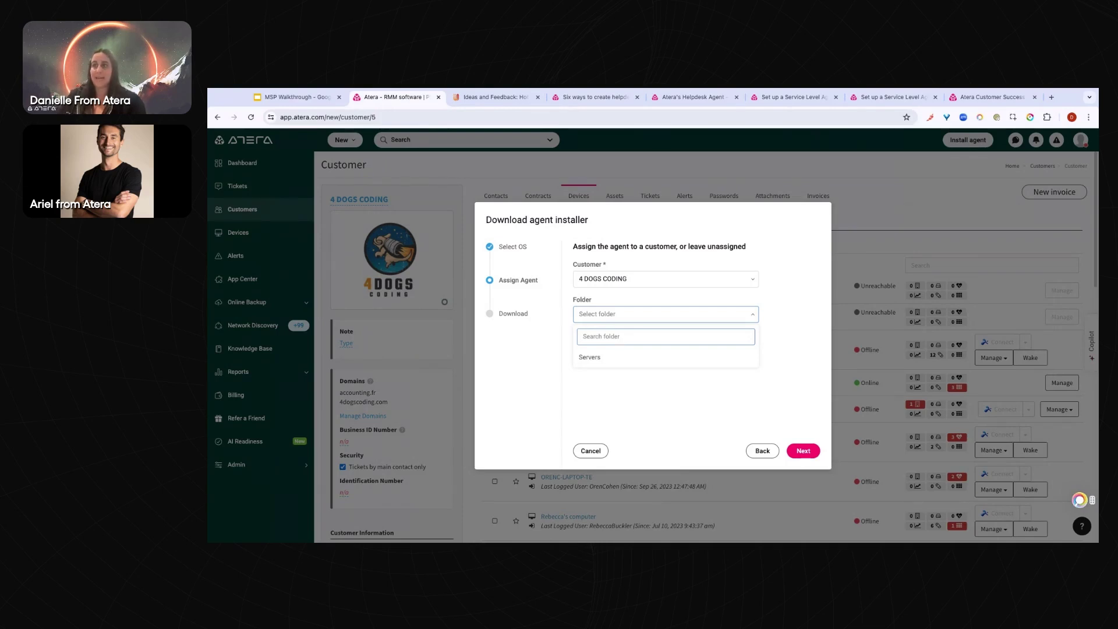
left_click(609, 357)
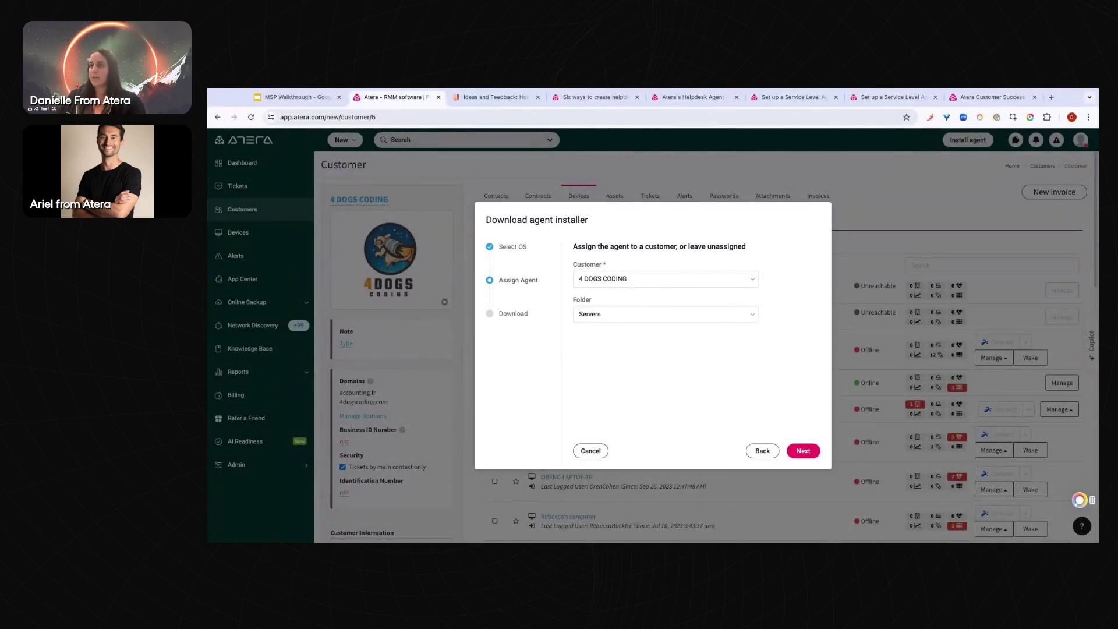
Read the curl setup.msi install command and download link on the Download step, then cancel
left_click(803, 450)
left_click(580, 311)
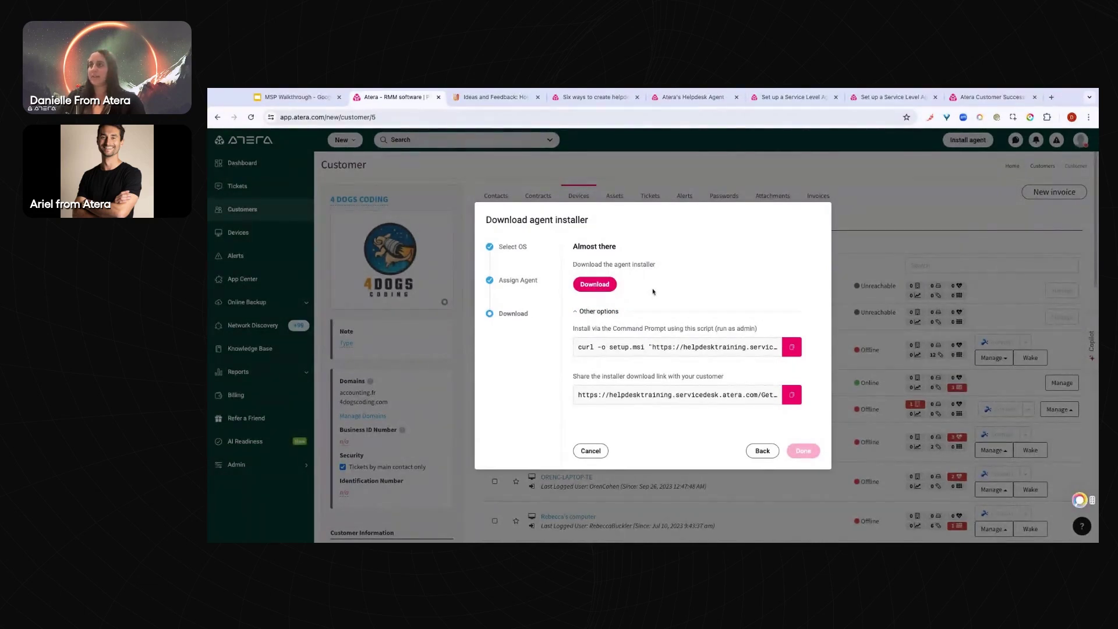
left_click(623, 346)
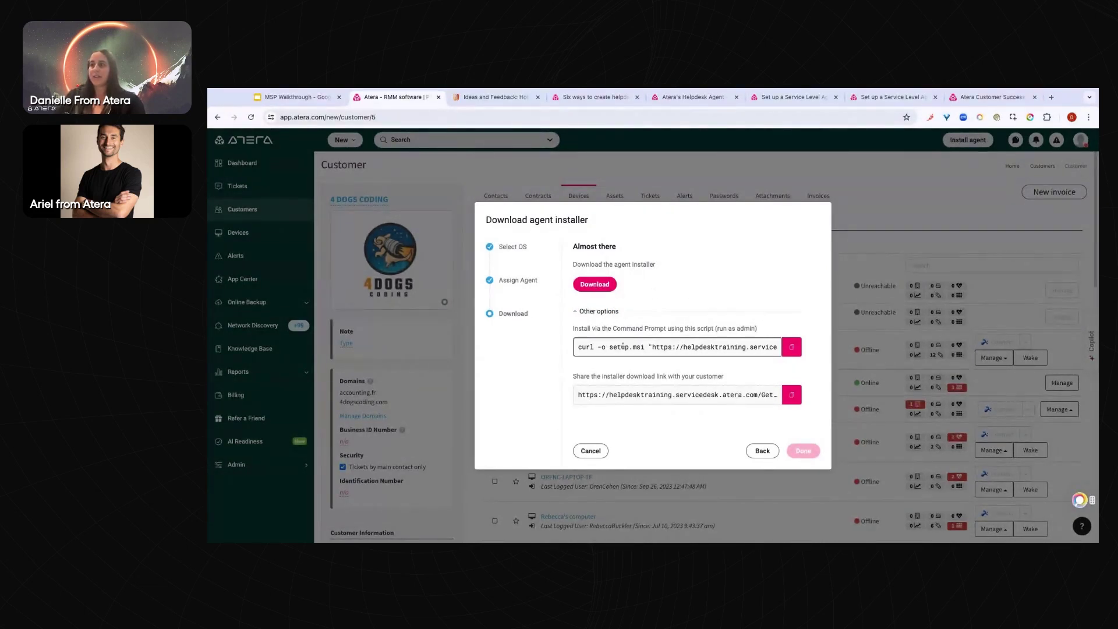
key("Right")
key("Right")
key("Right")
key("Right")
key("Right")
key("Right")
key("Right")
key("Right")
key("Right")
key("Right")
key("Right")
key("Right")
key("Right")
key("Right")
key("Right")
key("Right")
key("Right")
key("Right")
key("Right")
key("Right")
key("Right")
key("Right")
key("Right")
key("Right")
key("Right")
key("Right")
key("Right")
key("Right")
key("Right")
key("Right")
key("Right")
key("Right")
key("Right")
key("Right")
key("Right")
key("Right")
key("Right")
key("Right")
key("Right")
key("Right")
key("Right")
key("Right")
key("Right")
key("Right")
key("Right")
key("Right")
key("Right")
key("Right")
key("Right")
key("Right")
key("Right")
key("Right")
key("Right")
key("Right")
key("Right")
key("Right")
key("Right")
key("Right")
key("Right")
key("Right")
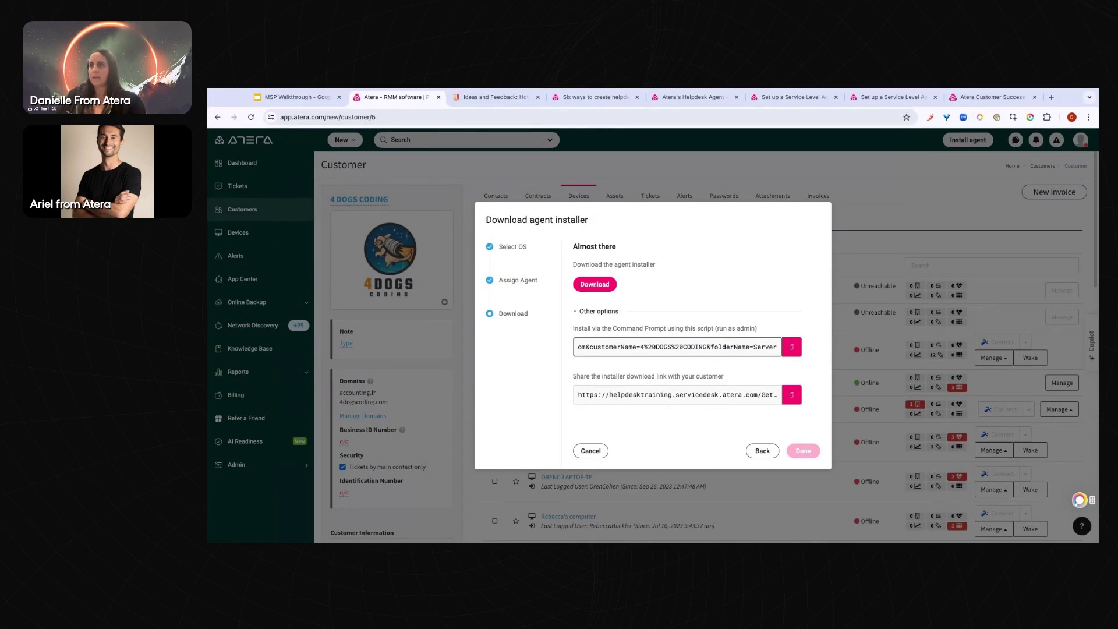
key("Left")
key("Left")
key("Left")
key("Left")
key("Left")
key("Left")
key("Left")
key("Left")
key("Left")
key("Left")
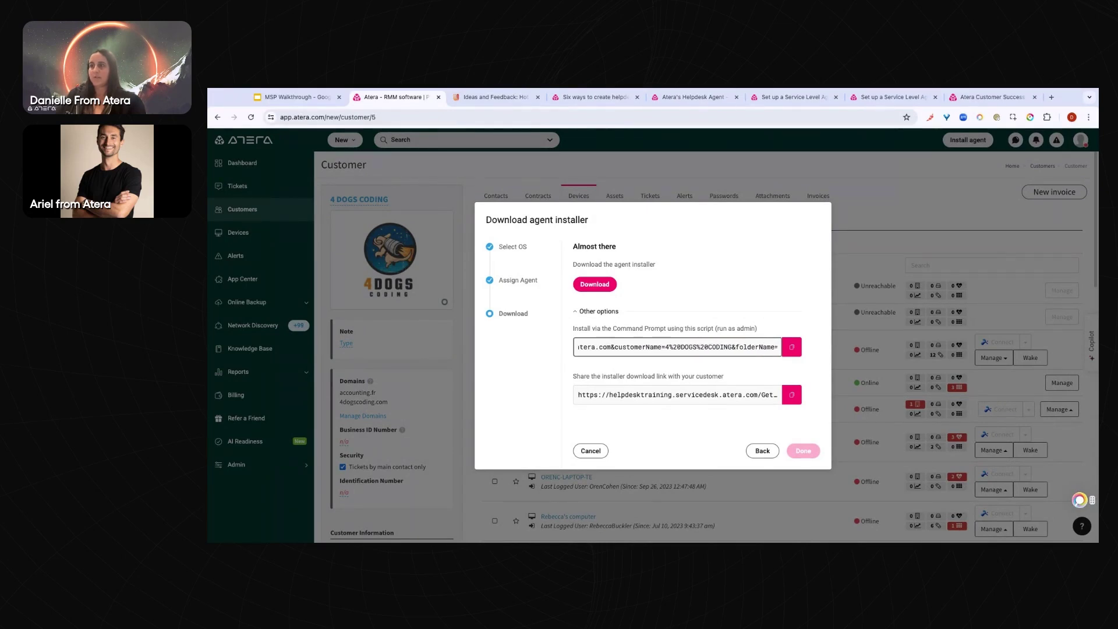
double_click(641, 347)
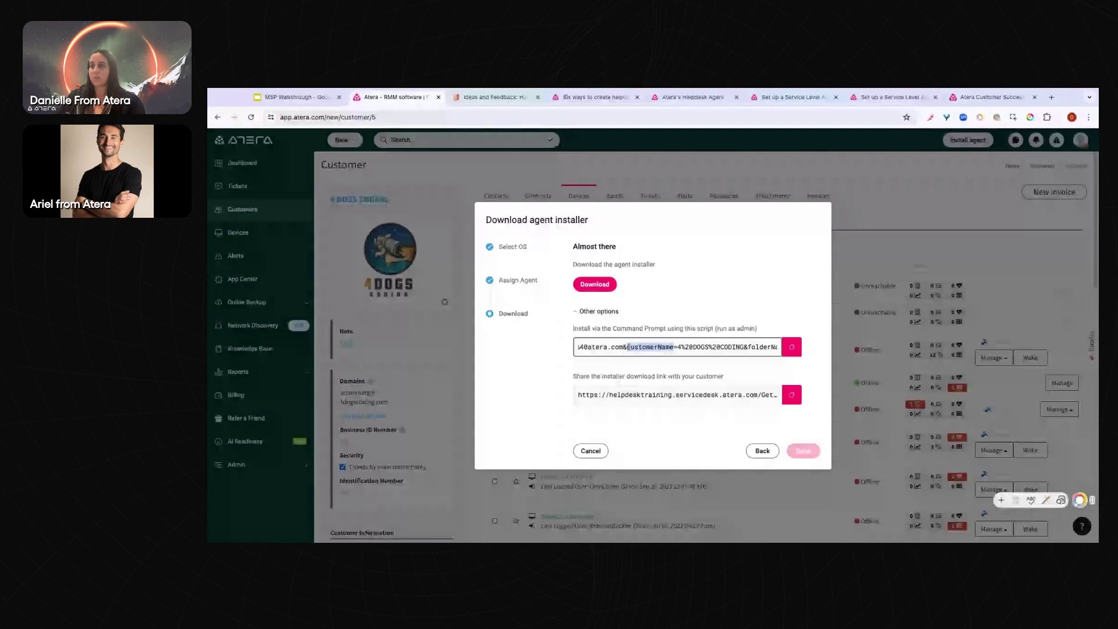
left_click(710, 347)
scroll(710, 346, "right", 3)
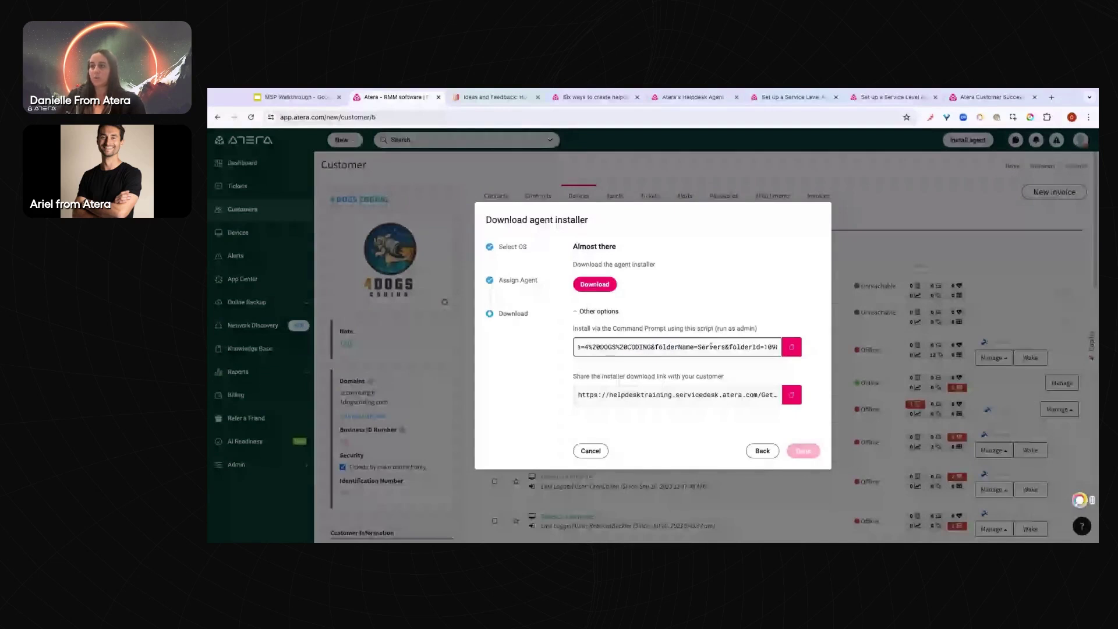
scroll(711, 346, "right", 2)
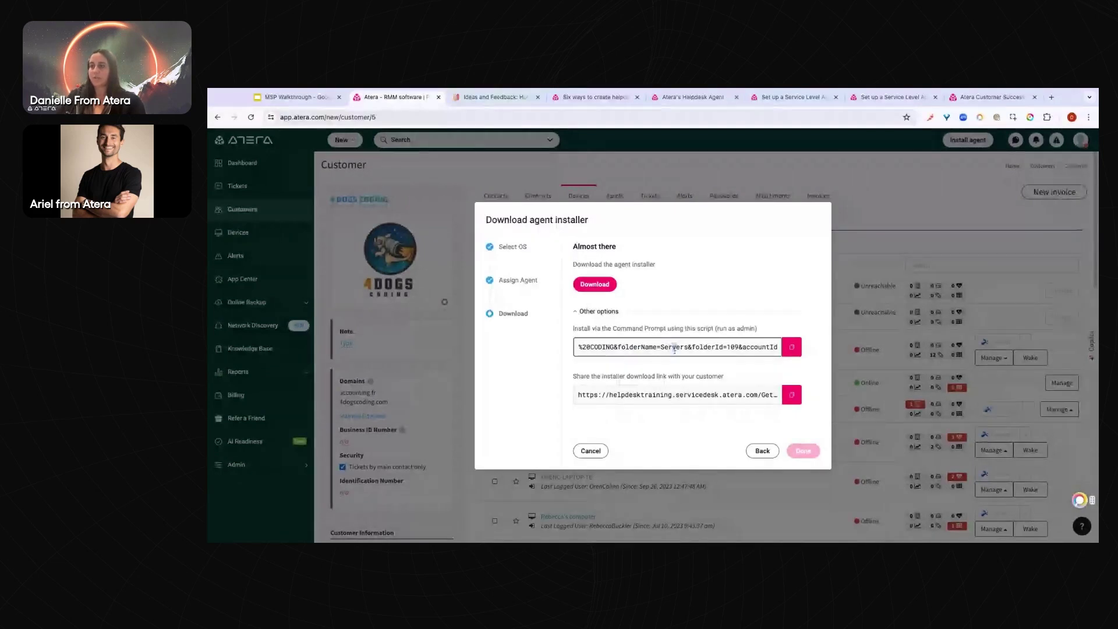
left_click(600, 395)
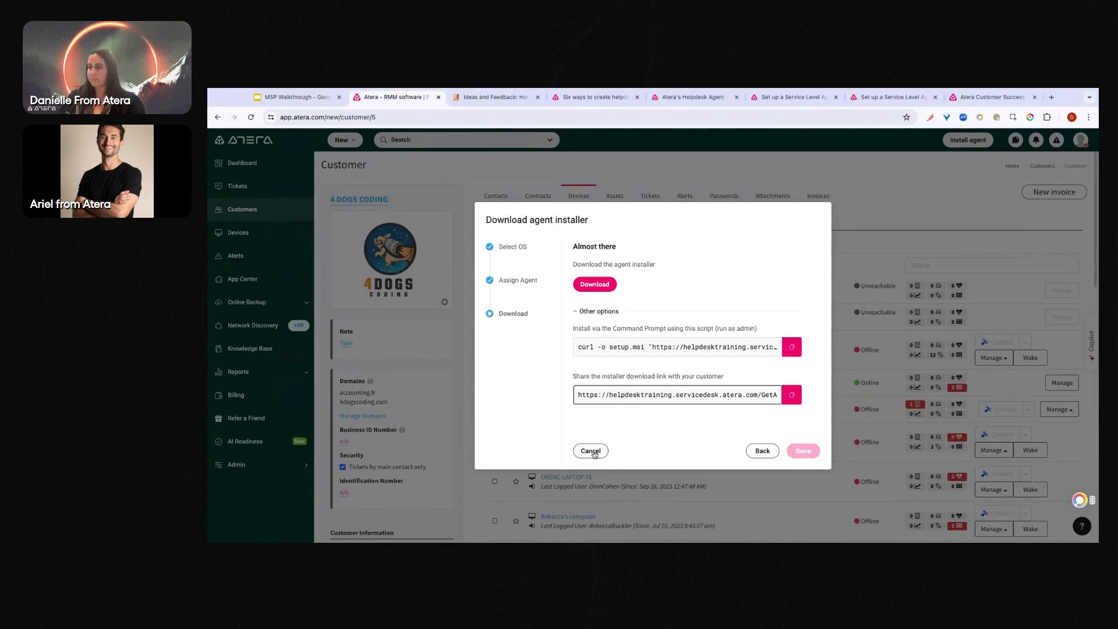
left_click(591, 451)
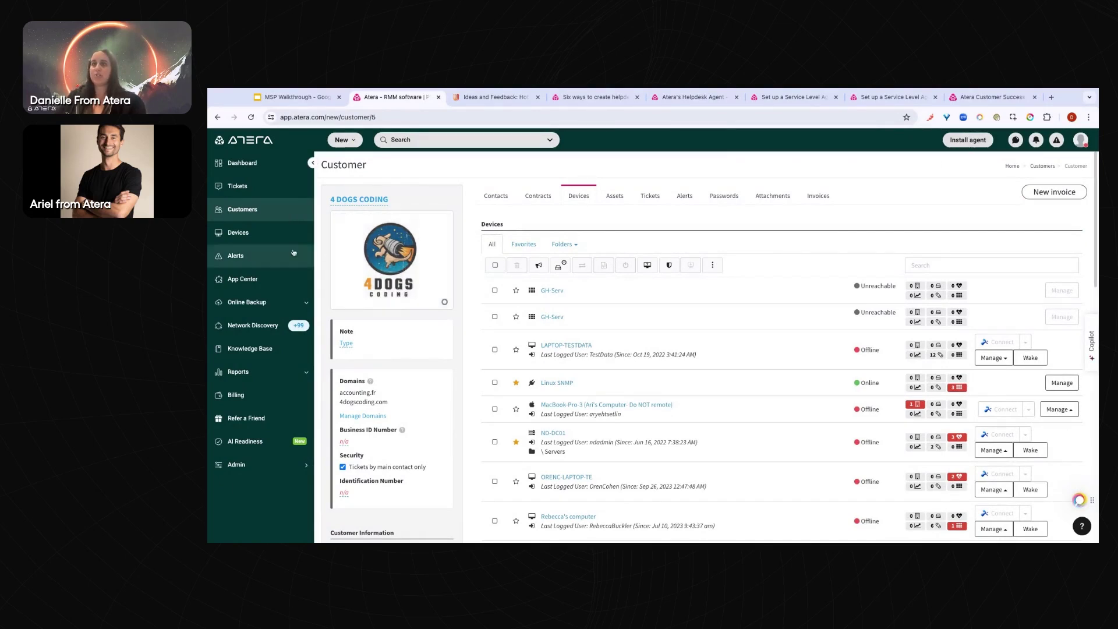
Open the Devices list for all customers and reset its filters
left_click(238, 233)
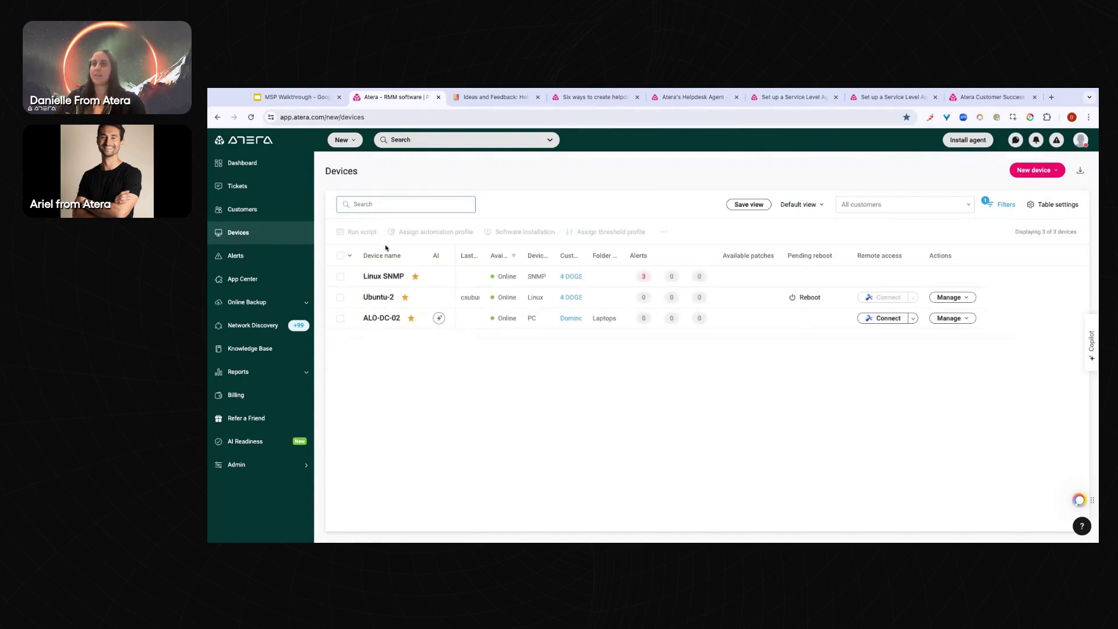
left_click(995, 210)
left_click(941, 148)
left_click(875, 174)
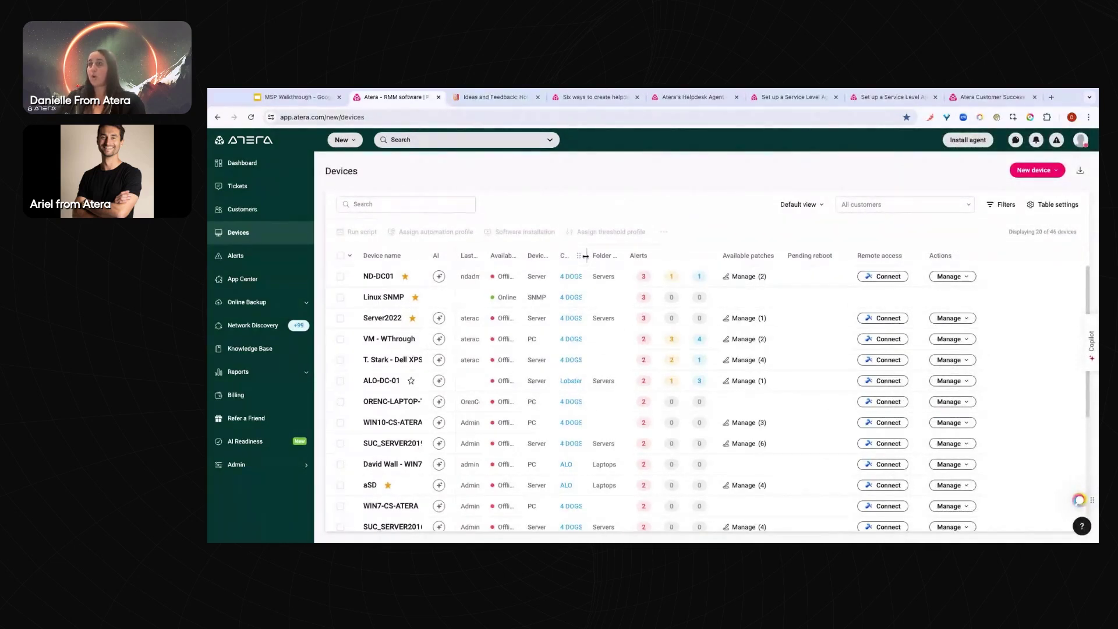
Autofit the Folder name and Customer name columns to show full names
double_click(623, 255)
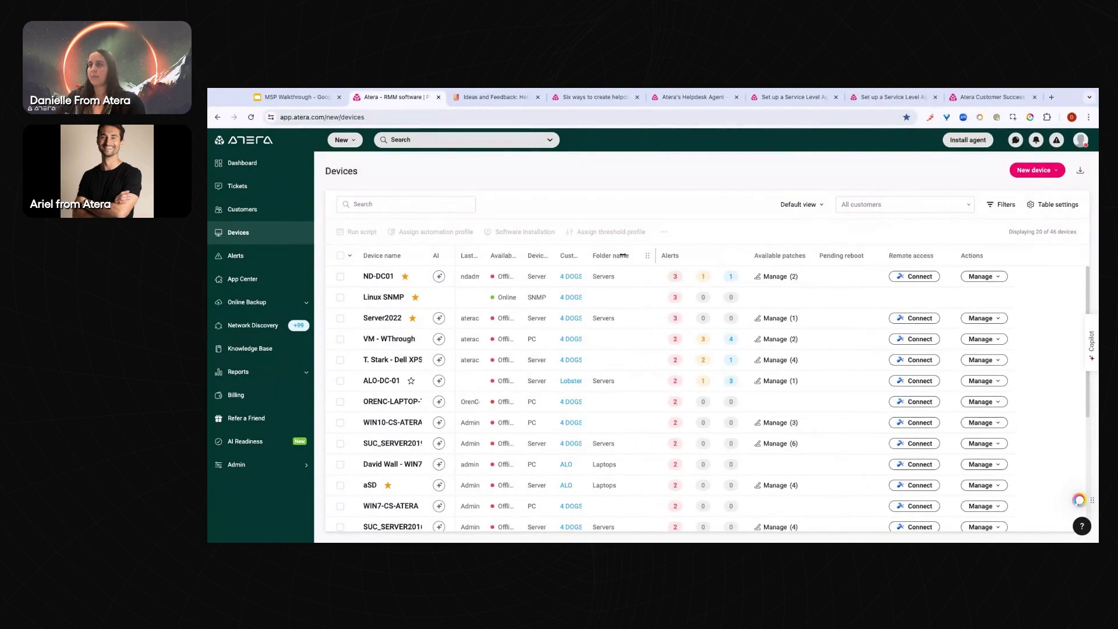
double_click(588, 255)
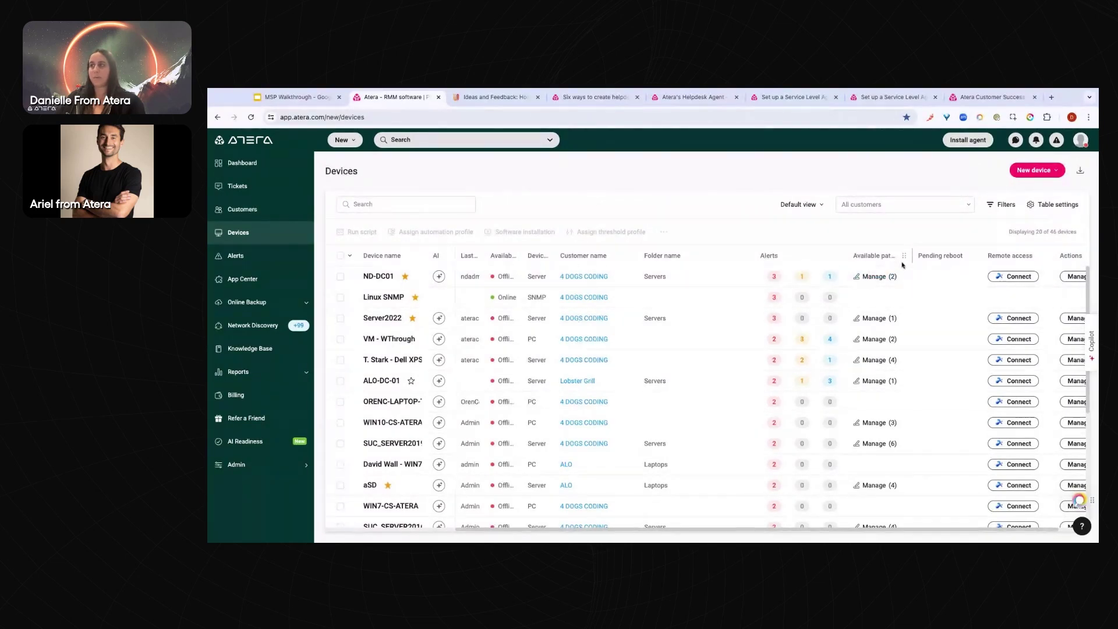
scroll(934, 300, "down", 5)
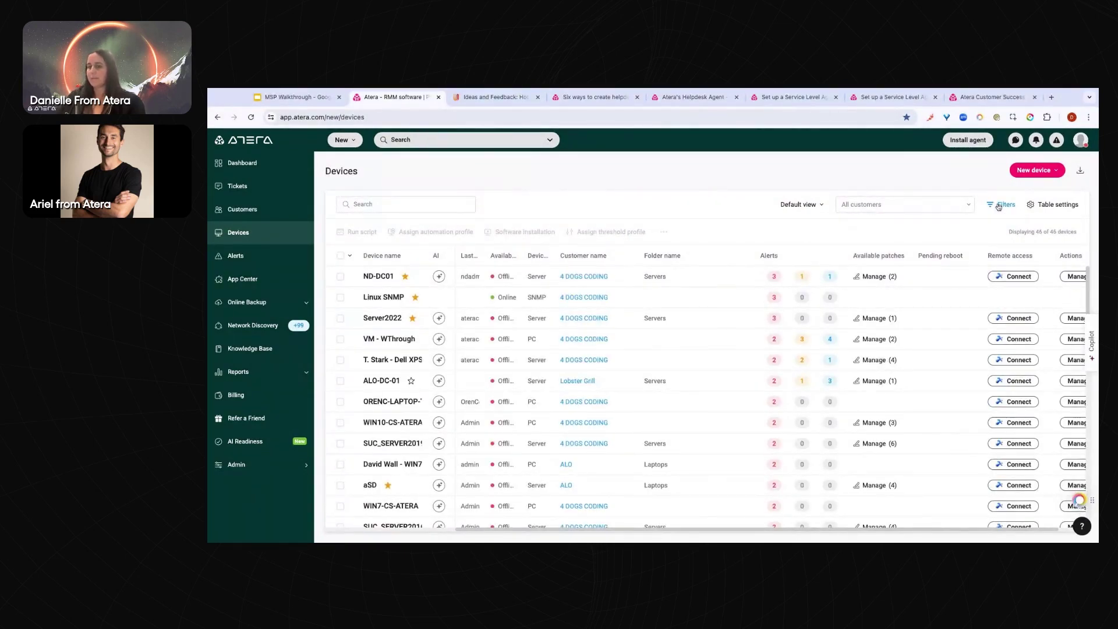
Open the Advanced filters dialog and its list of filter fields
left_click(1006, 206)
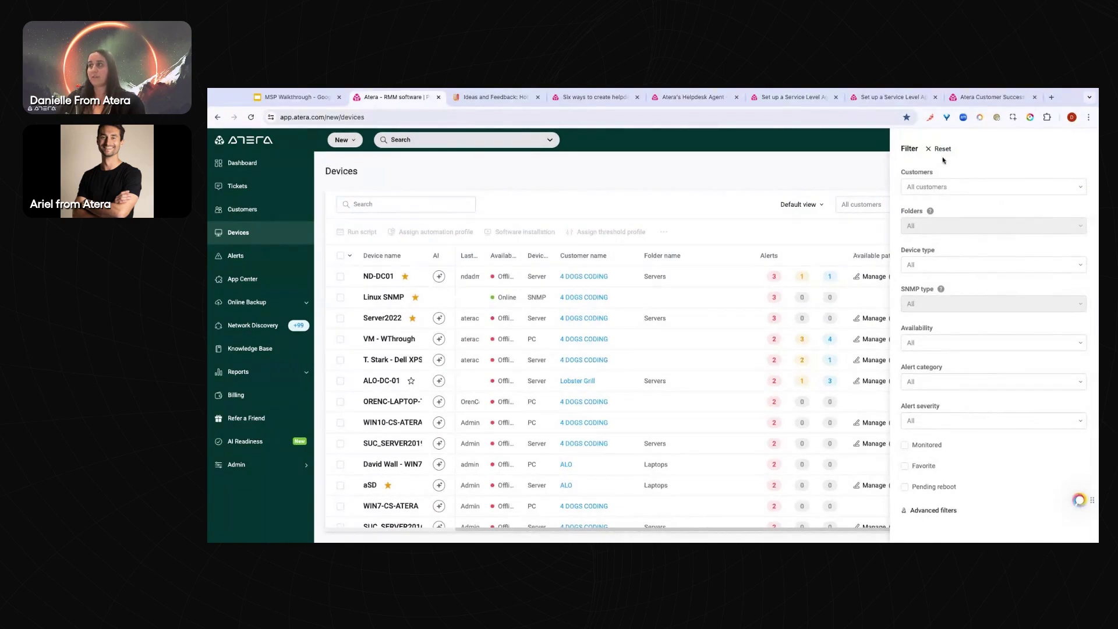
key("Escape")
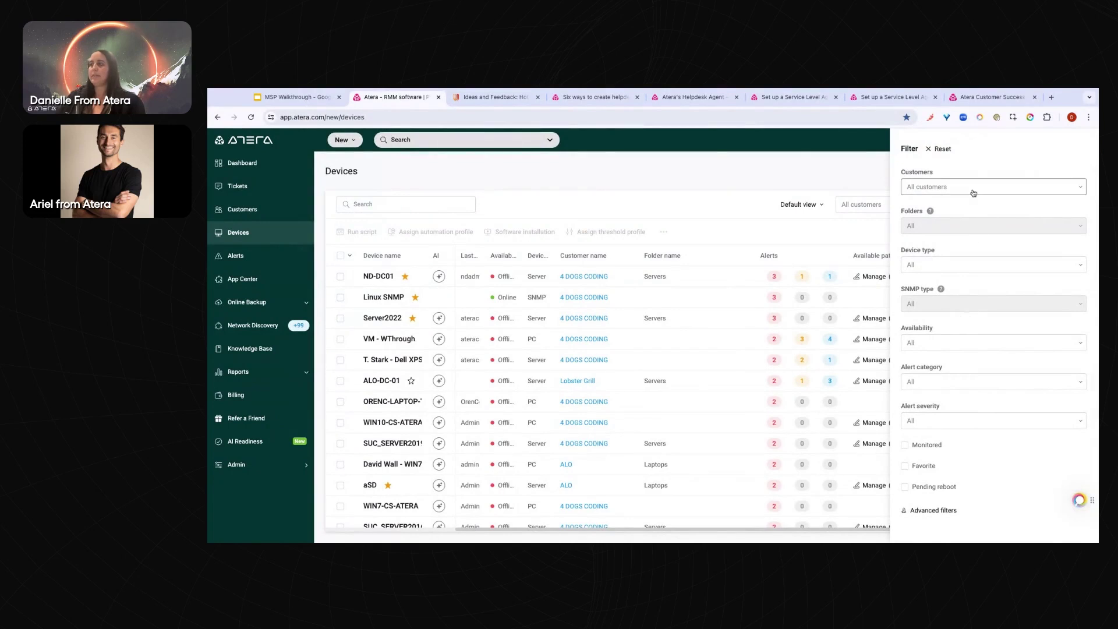
left_click(920, 511)
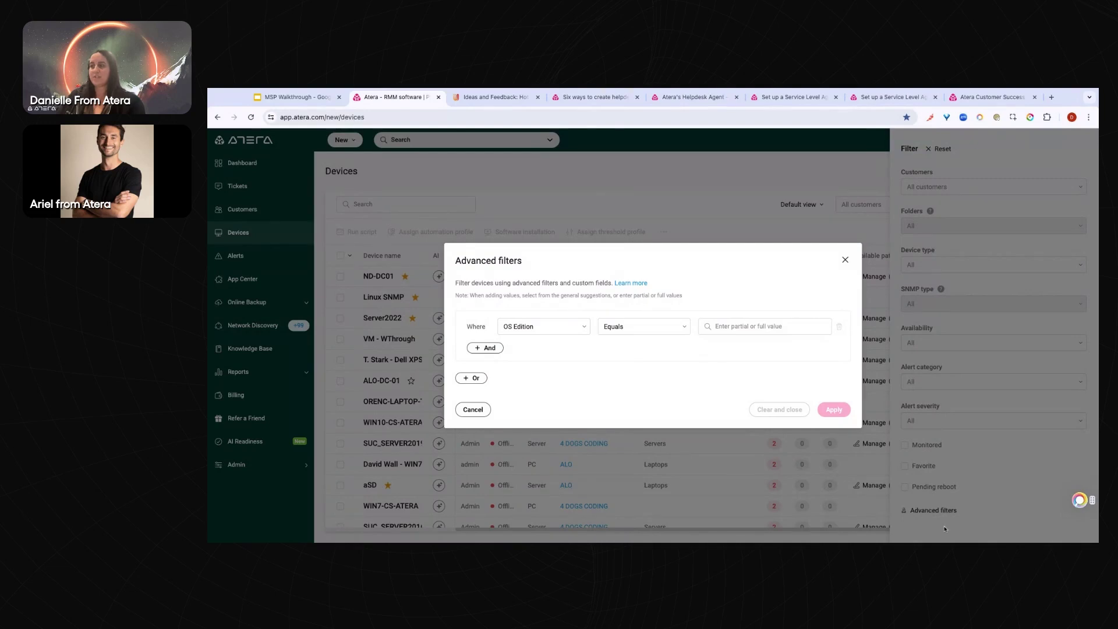
left_click(530, 332)
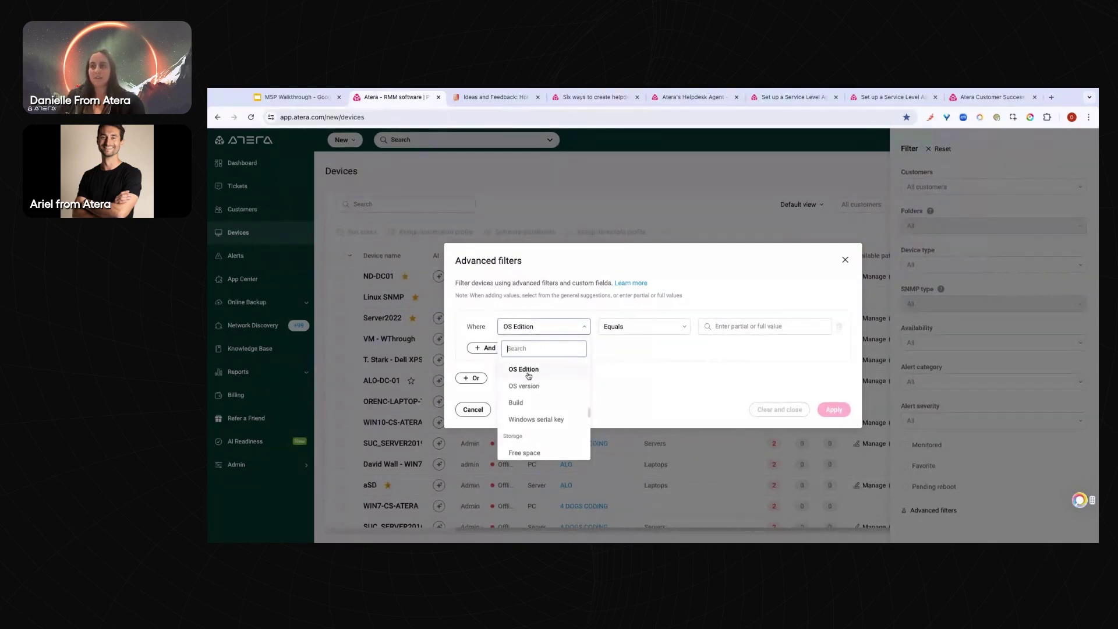
Scroll through the available filter fields, then close the field list without choosing one
scroll(528, 375, "up", 5)
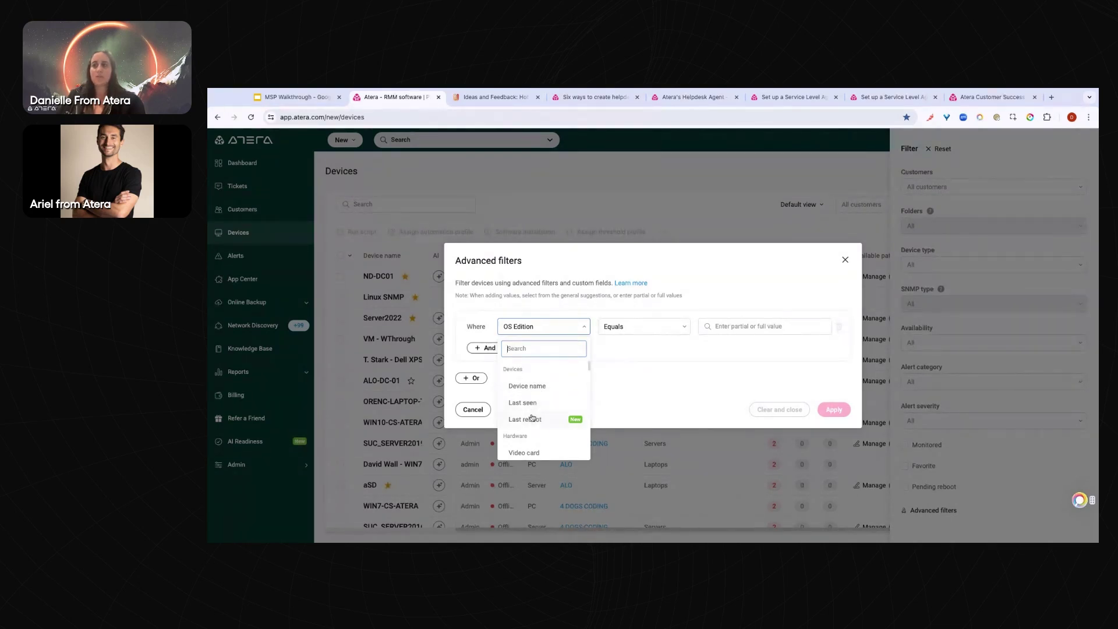
scroll(531, 420, "down", 1)
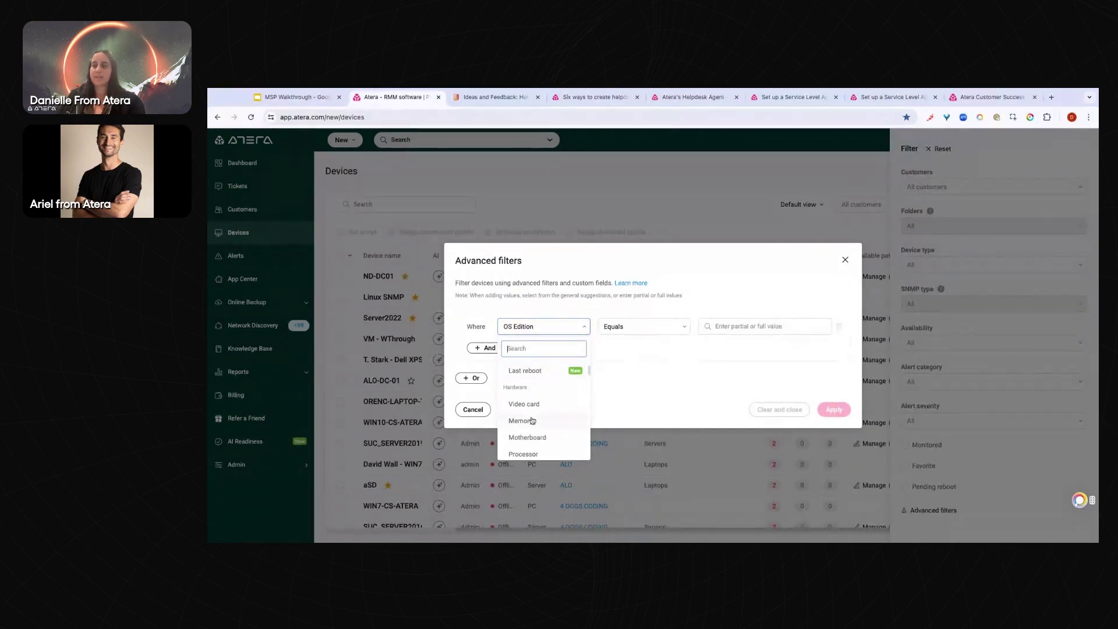
scroll(531, 420, "down", 2)
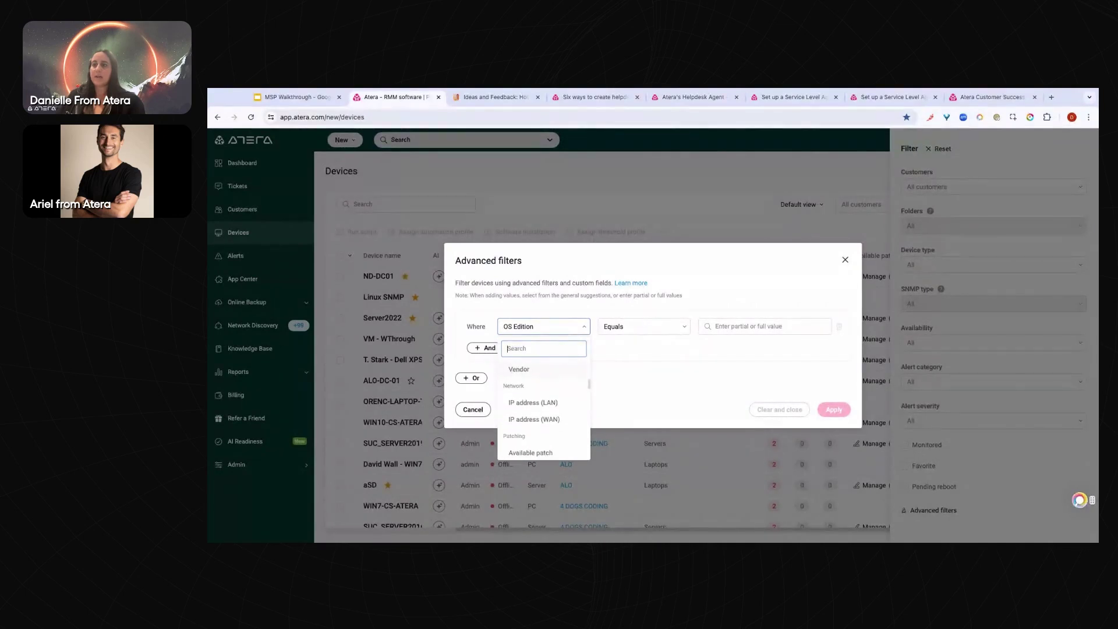
scroll(548, 407, "down", 2)
scroll(547, 408, "down", 3)
scroll(547, 408, "down", 4)
scroll(544, 408, "down", 1)
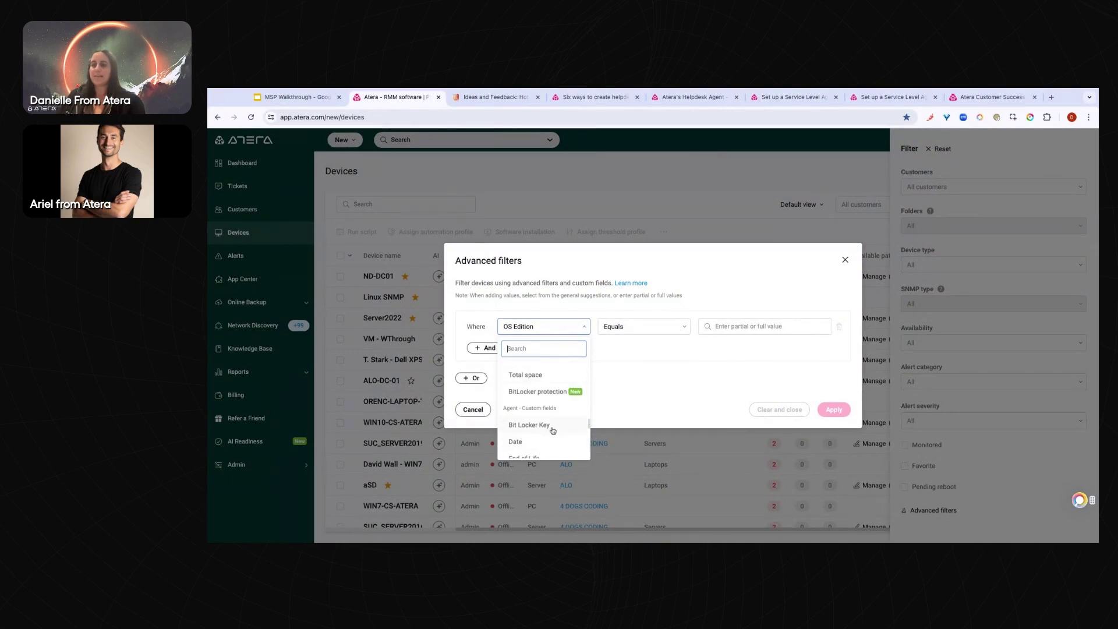
scroll(550, 425, "down", 1)
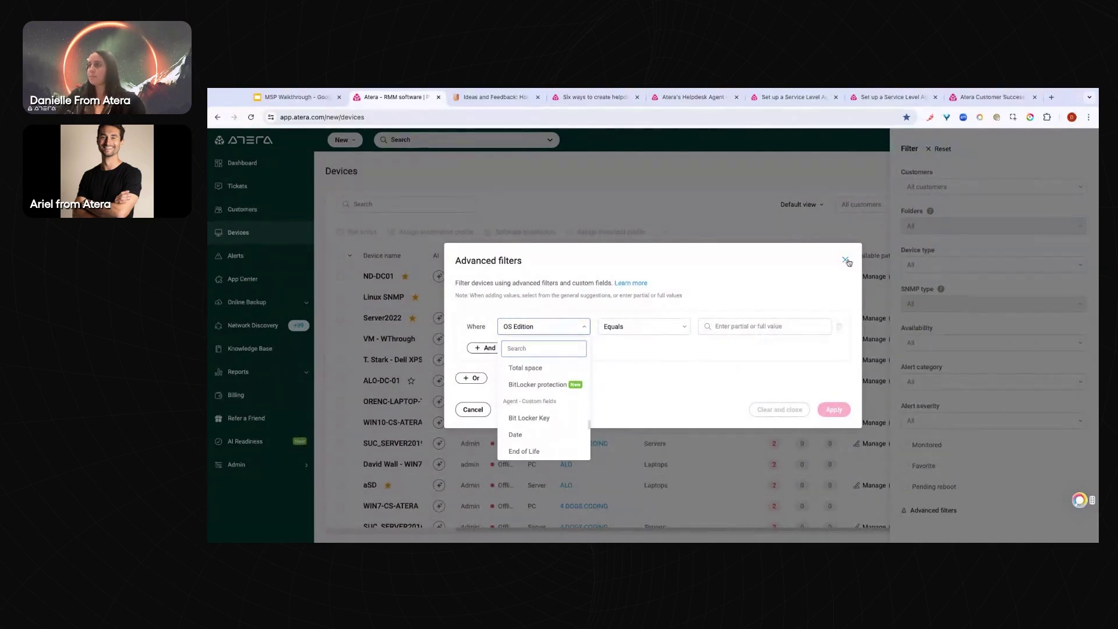
left_click(447, 355)
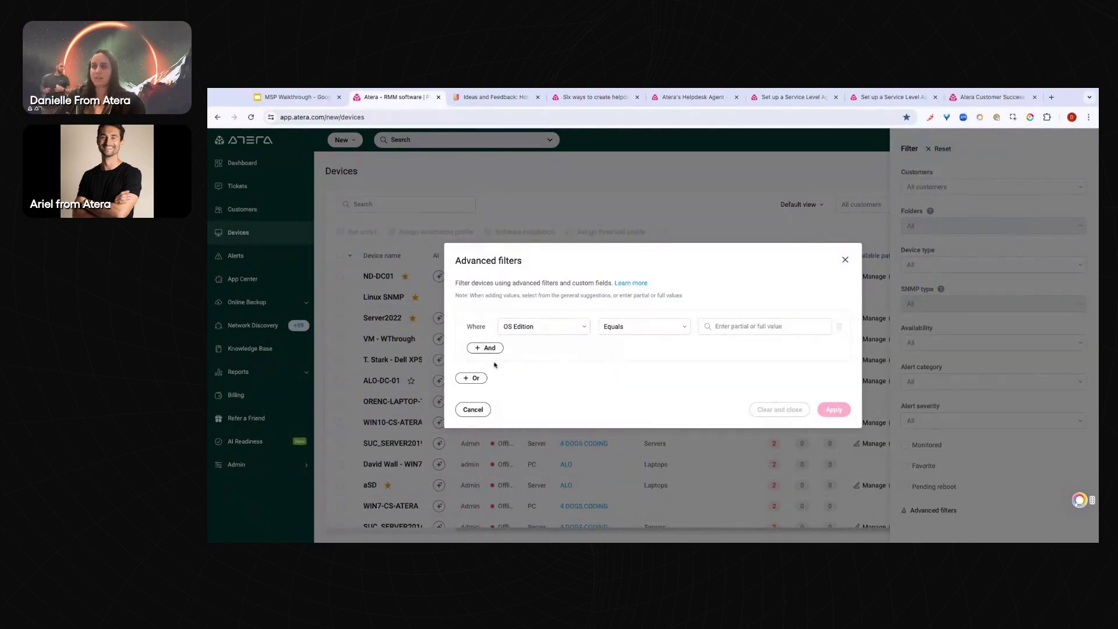
Discard the advanced filters and filter devices to Device type PC and Availability Online
left_click(845, 260)
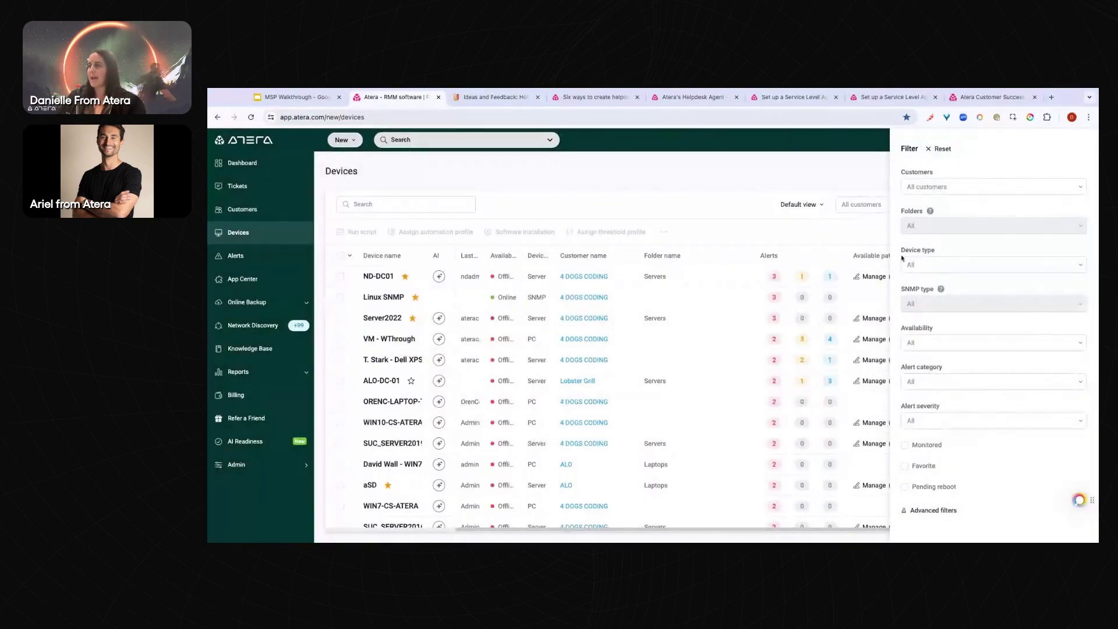
left_click(956, 267)
left_click(947, 287)
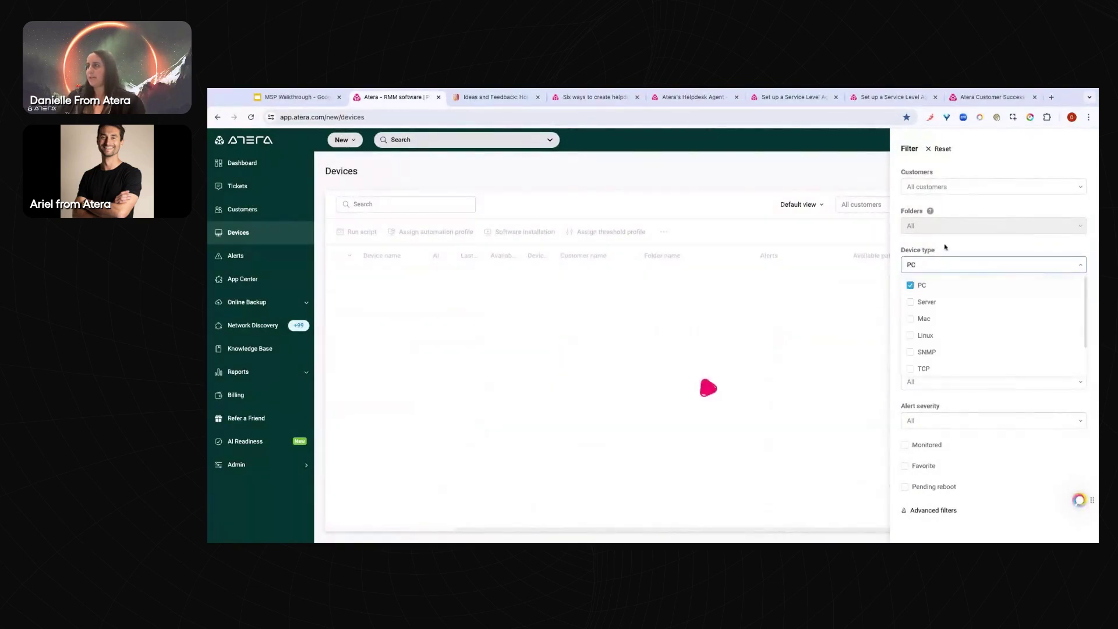
left_click(932, 344)
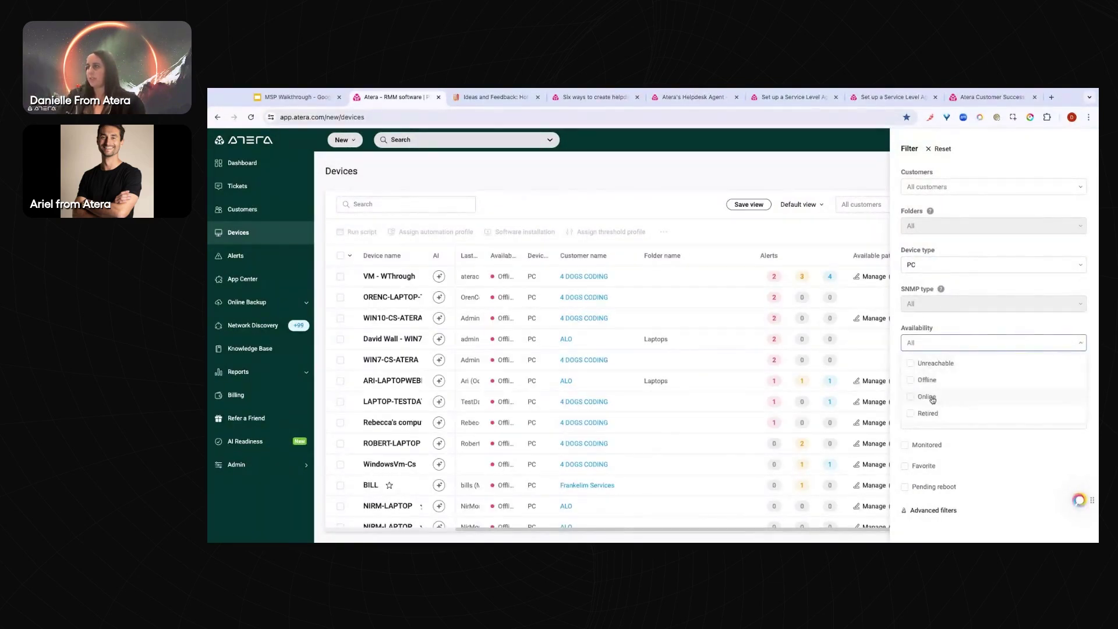
left_click(934, 396)
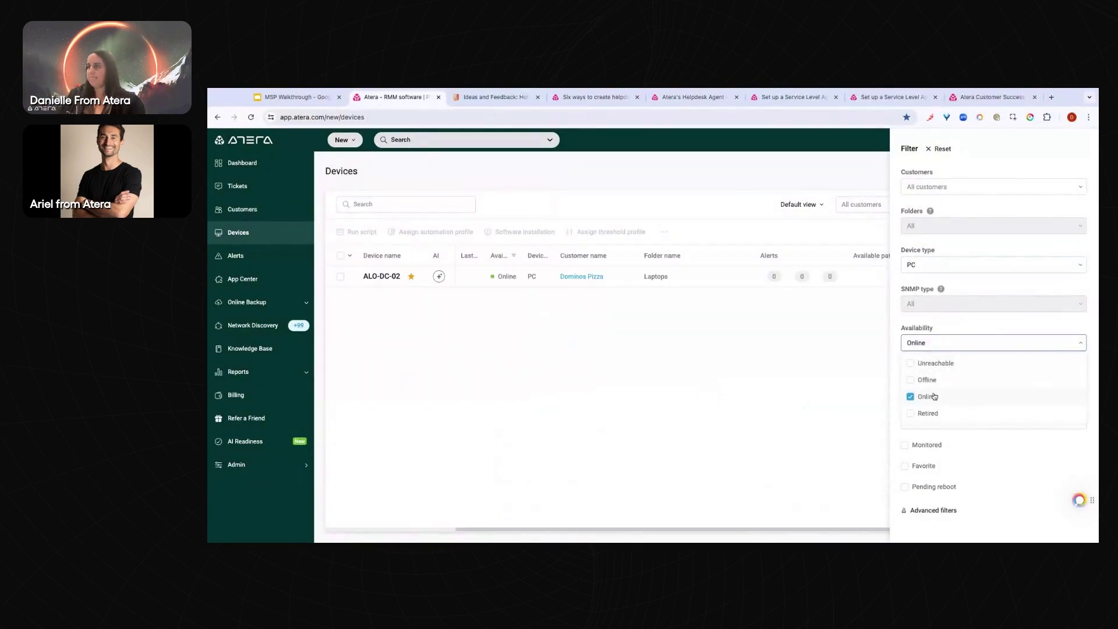
left_click(830, 181)
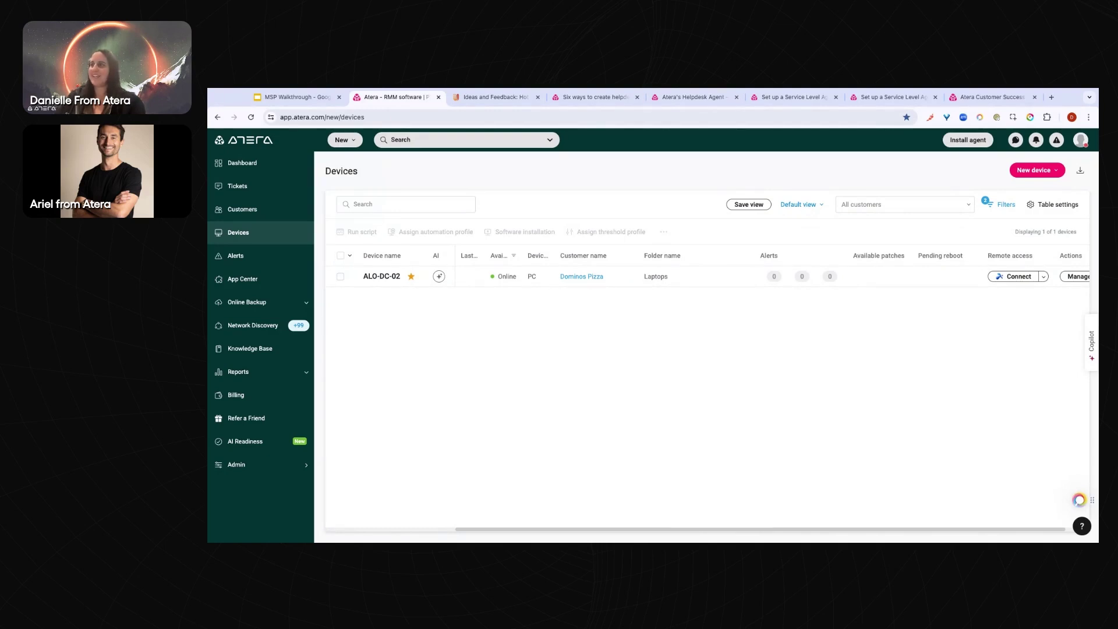
left_click(797, 204)
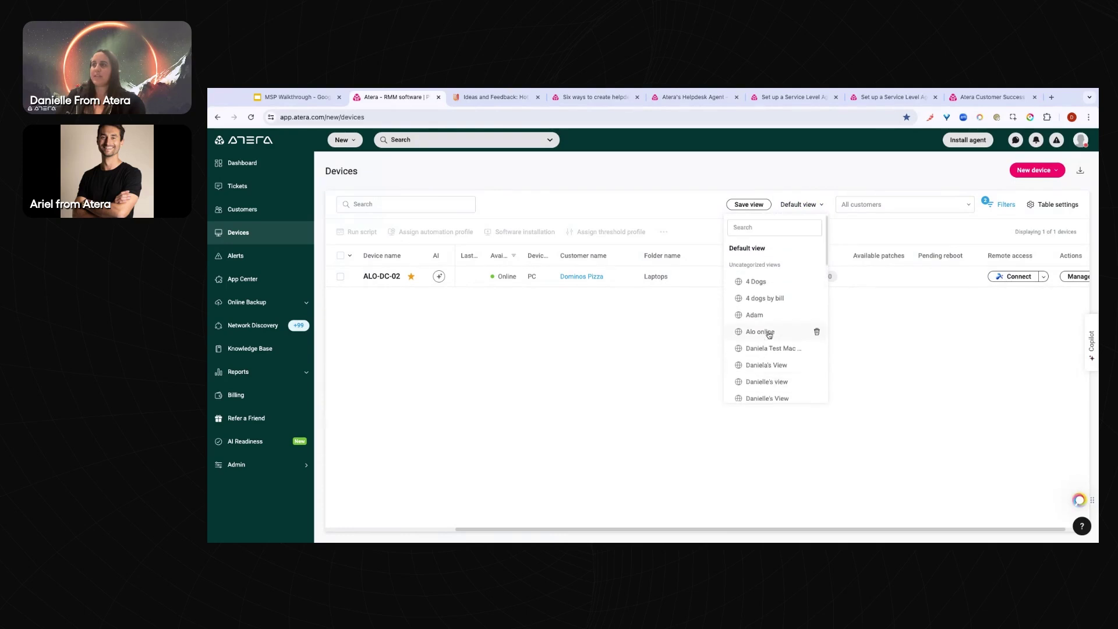
scroll(768, 334, "down", 8)
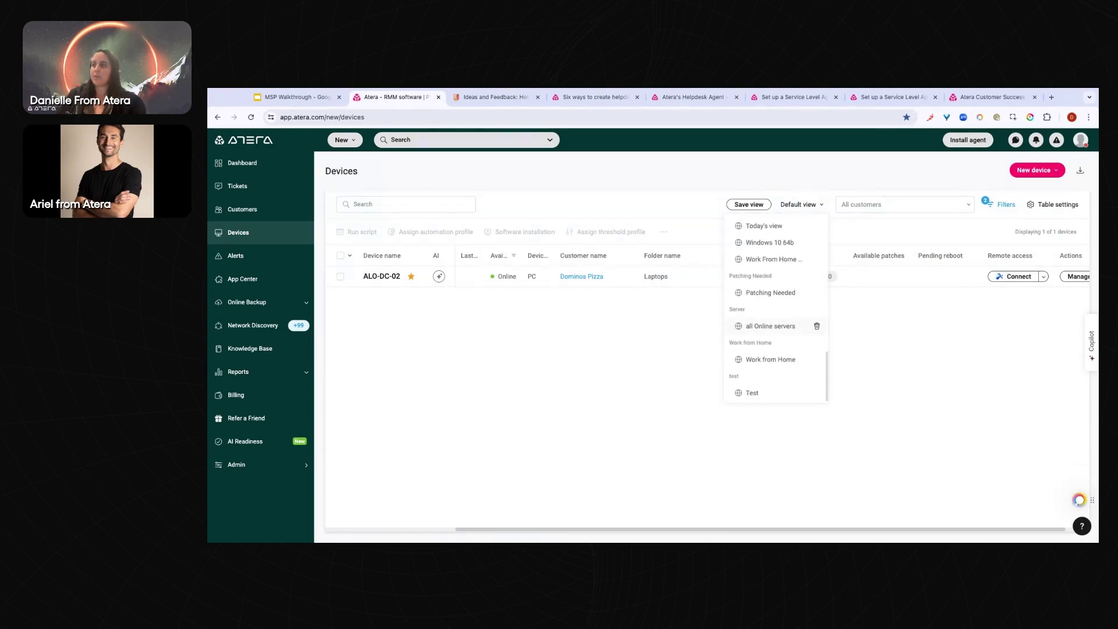
left_click(748, 204)
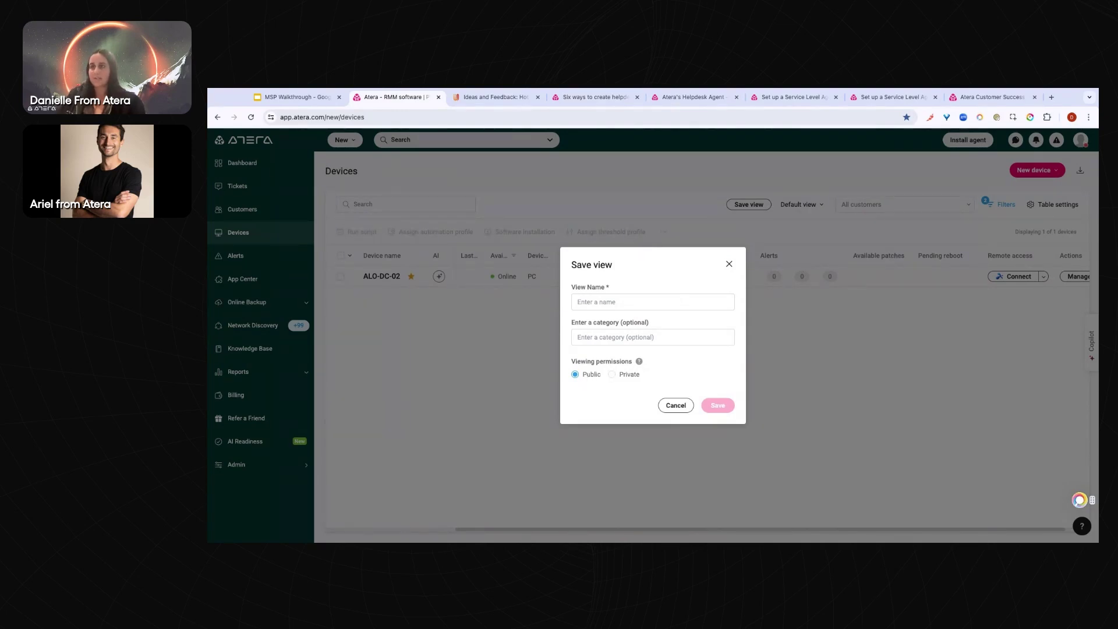
left_click(615, 380)
left_click(676, 407)
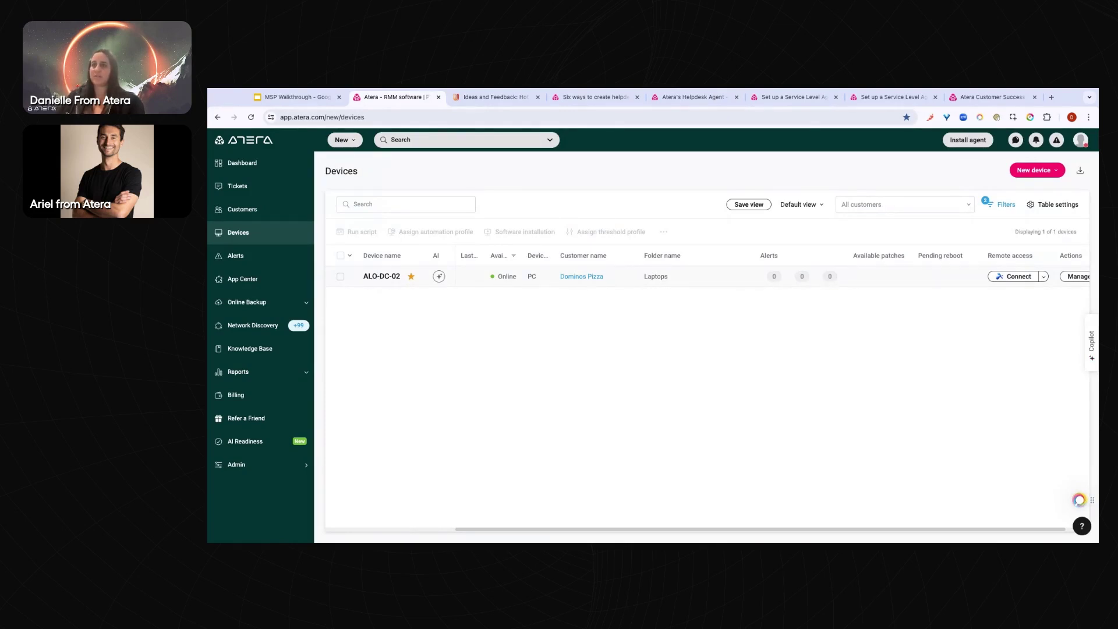
On ALO-DC-02, move the Alert status card below Patching status, check Hardware, then go back
left_click(381, 276)
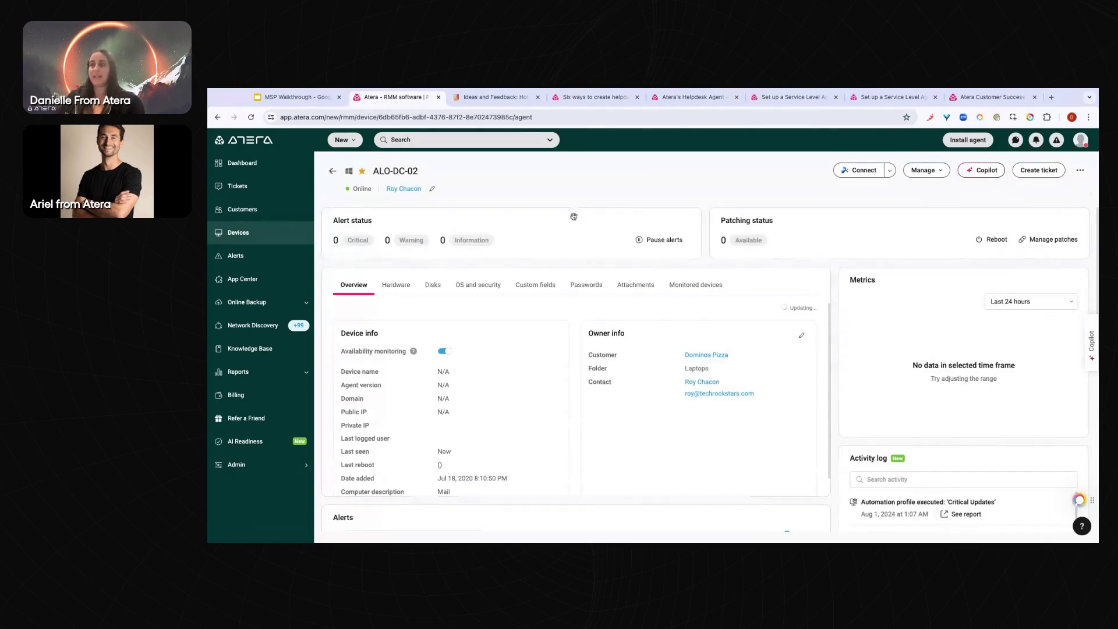
left_click_drag(570, 231, 497, 220)
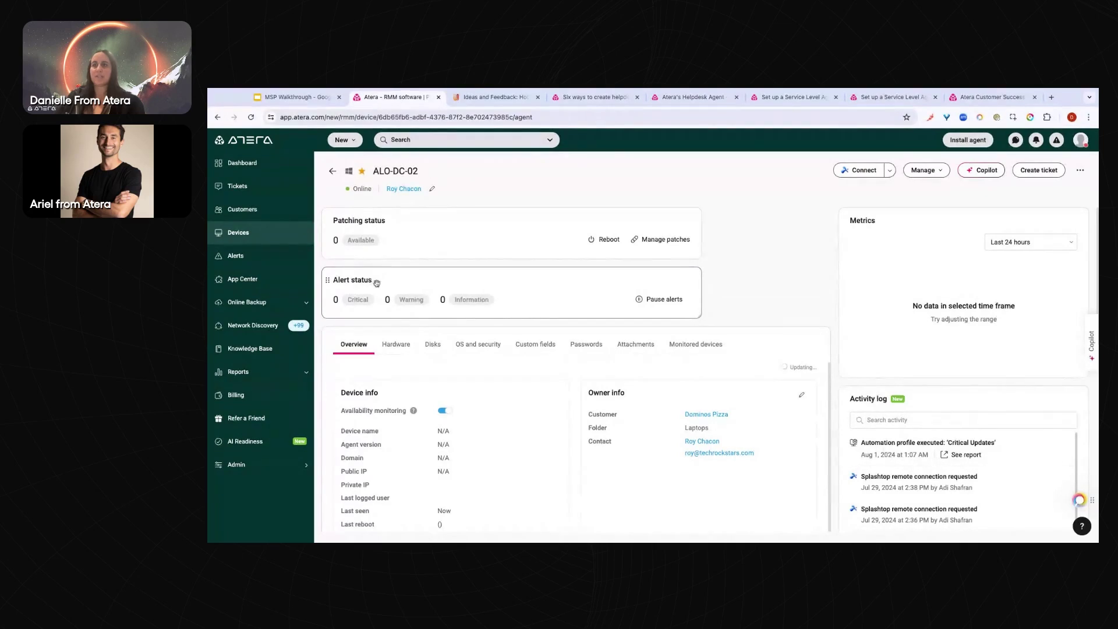
scroll(553, 297, "down", 1)
scroll(553, 297, "down", 1)
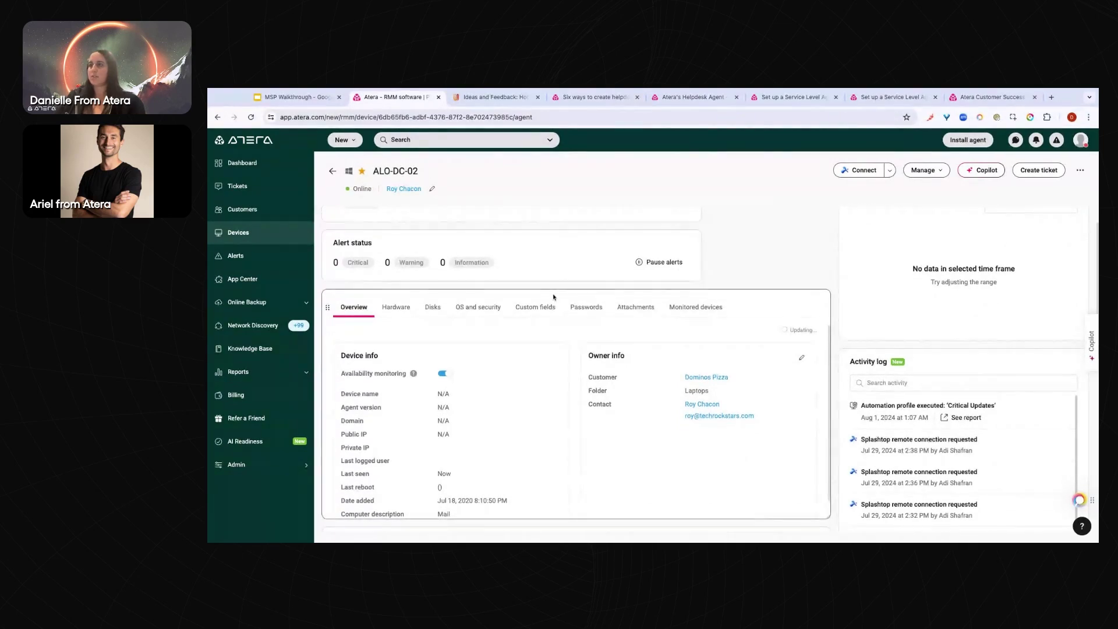
scroll(553, 297, "down", 1)
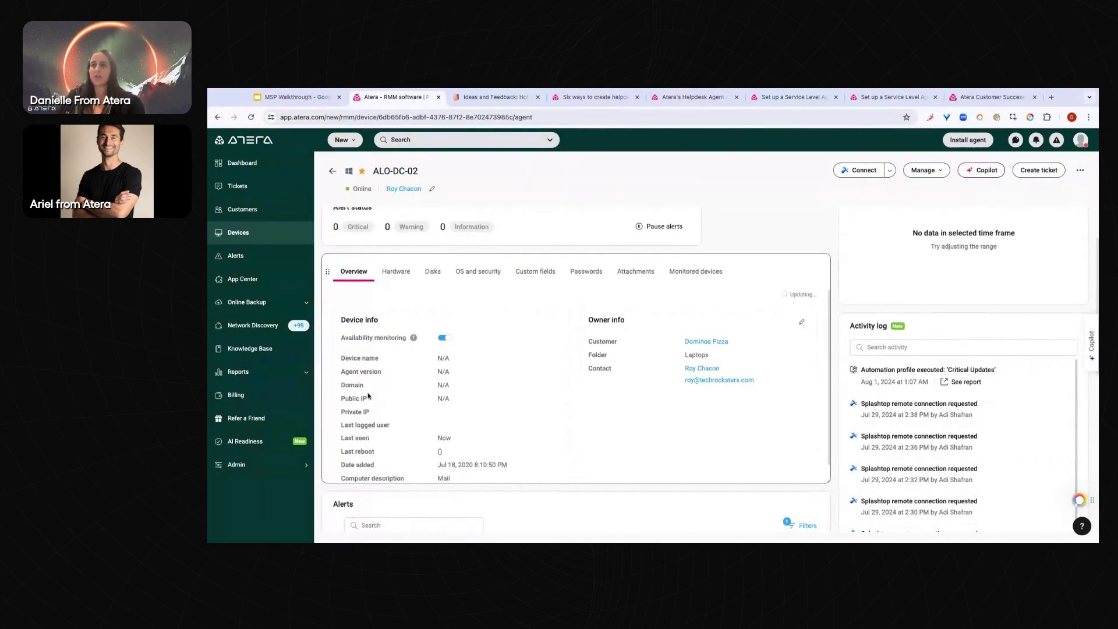
left_click(395, 273)
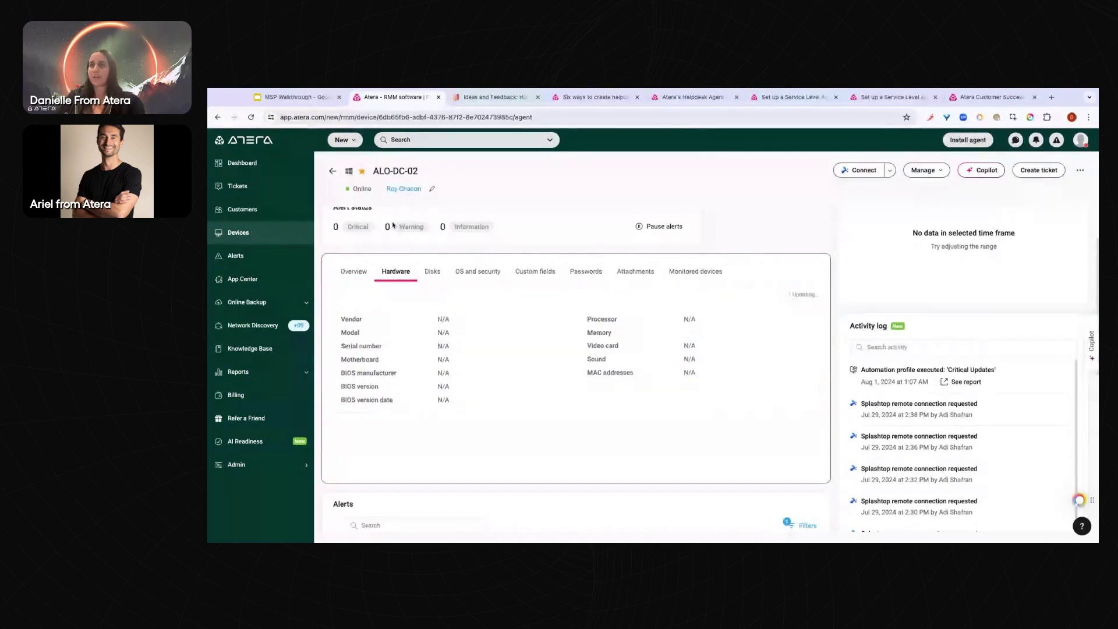
left_click(331, 173)
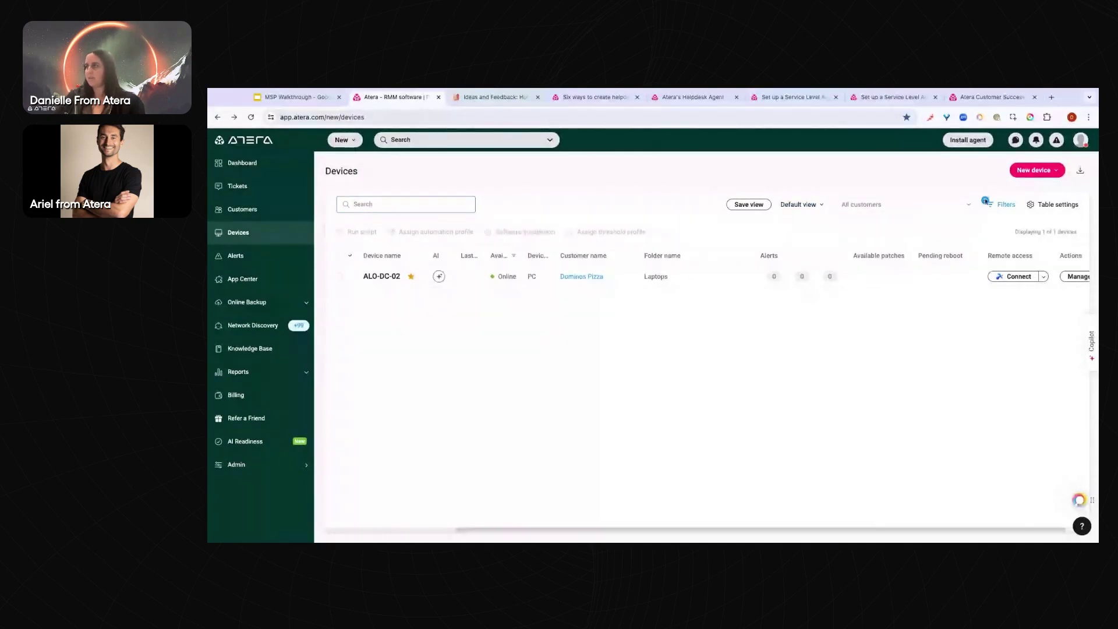
Clear the Online availability filter and open ORENC-LAPTOP-TE's device page
left_click(996, 207)
left_click(958, 344)
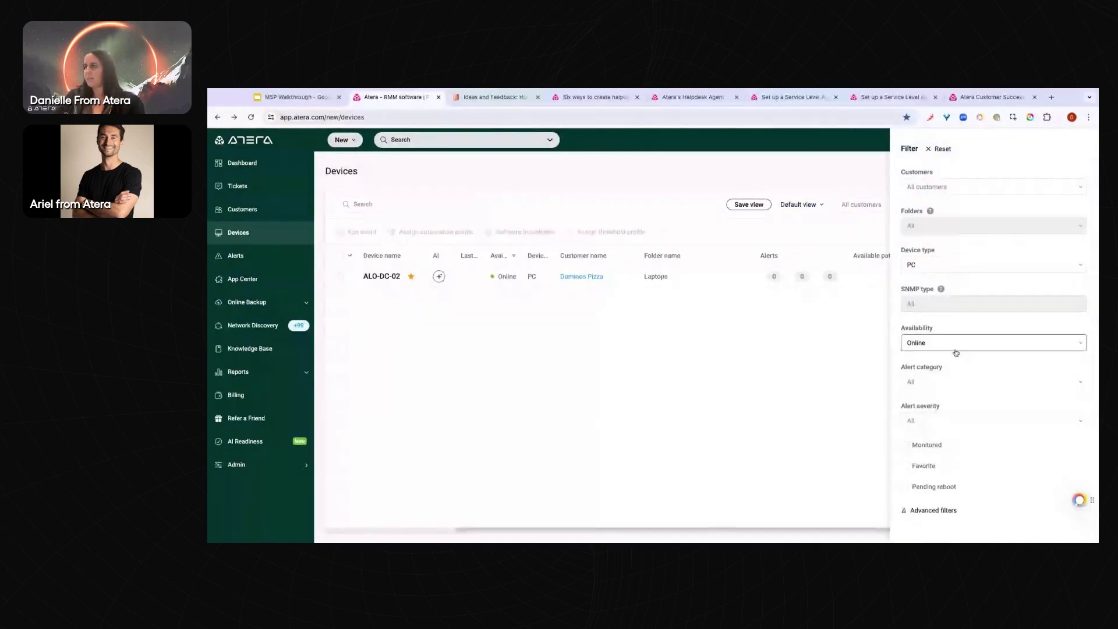
left_click(921, 398)
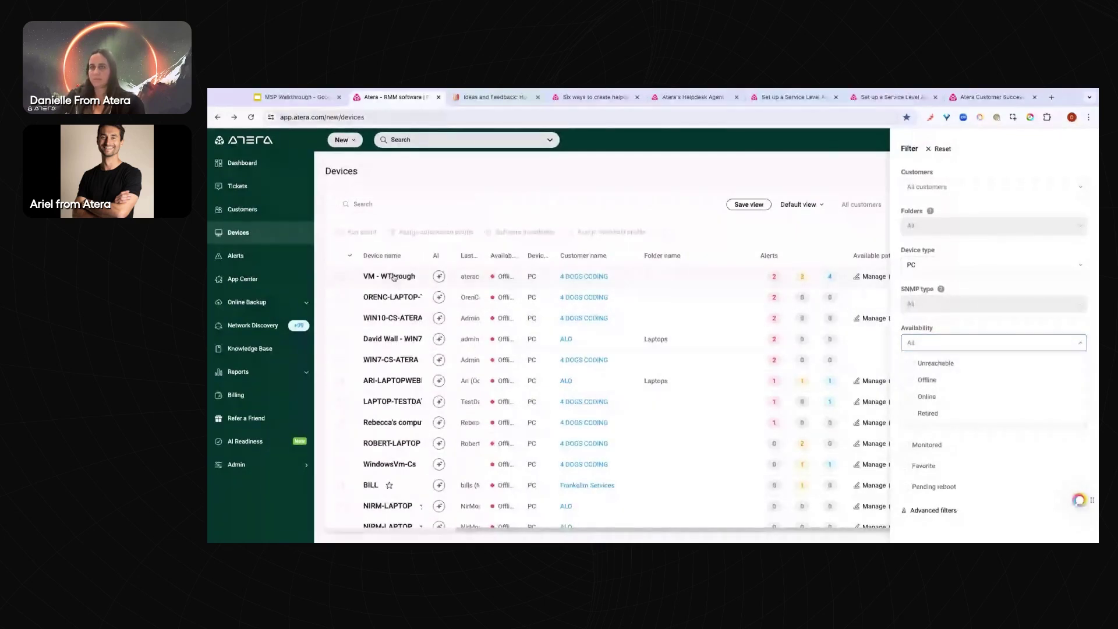
left_click(386, 301)
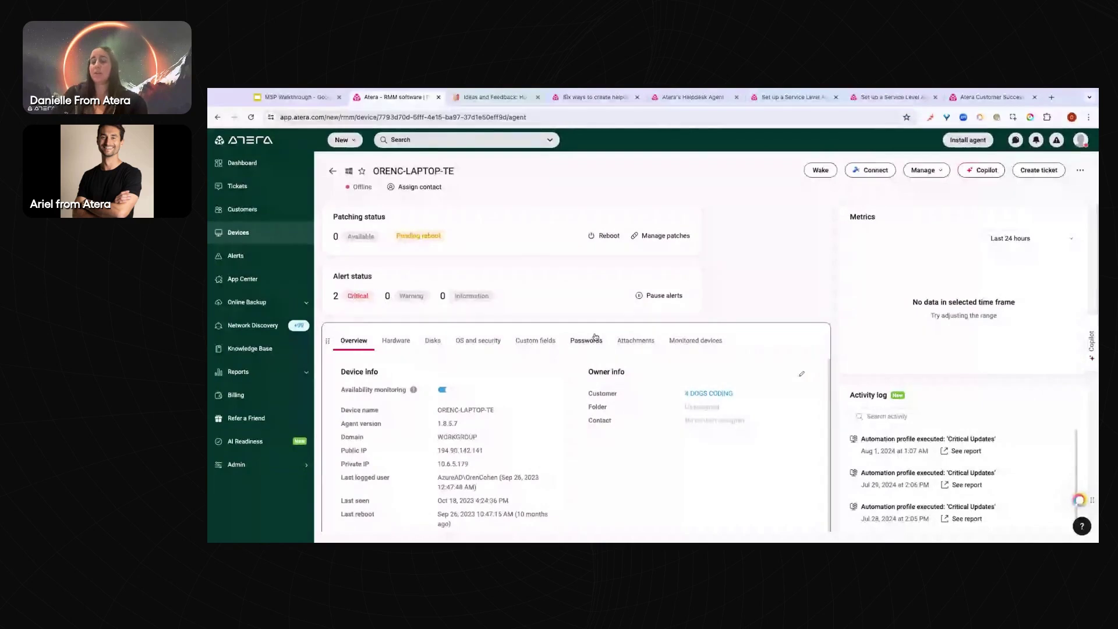
scroll(571, 354, "down", 1)
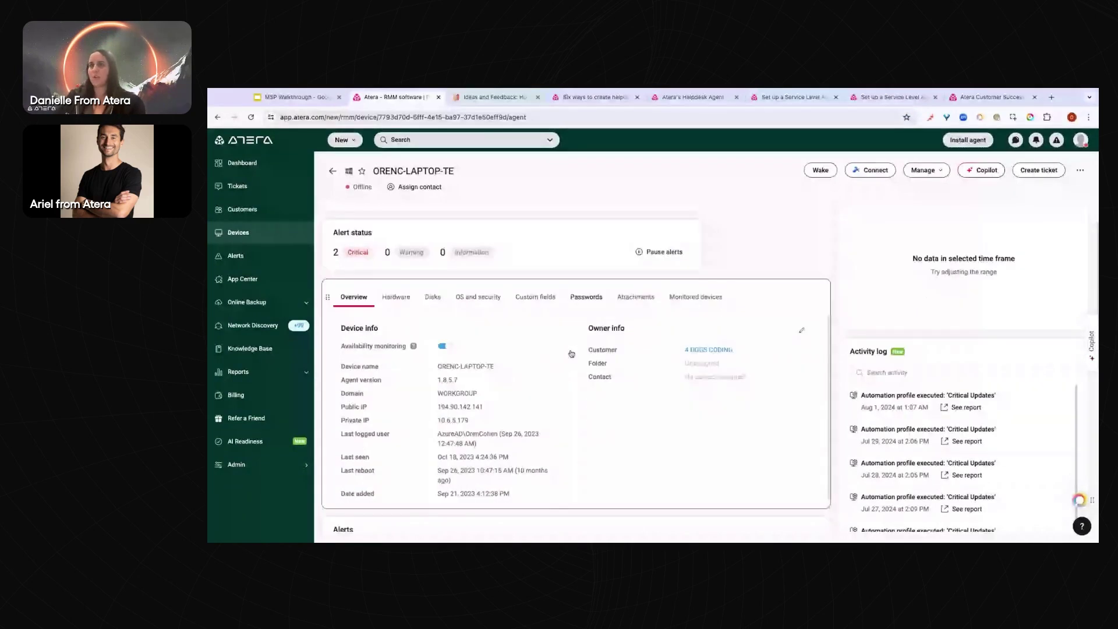
scroll(571, 354, "down", 1)
scroll(446, 344, "down", 1)
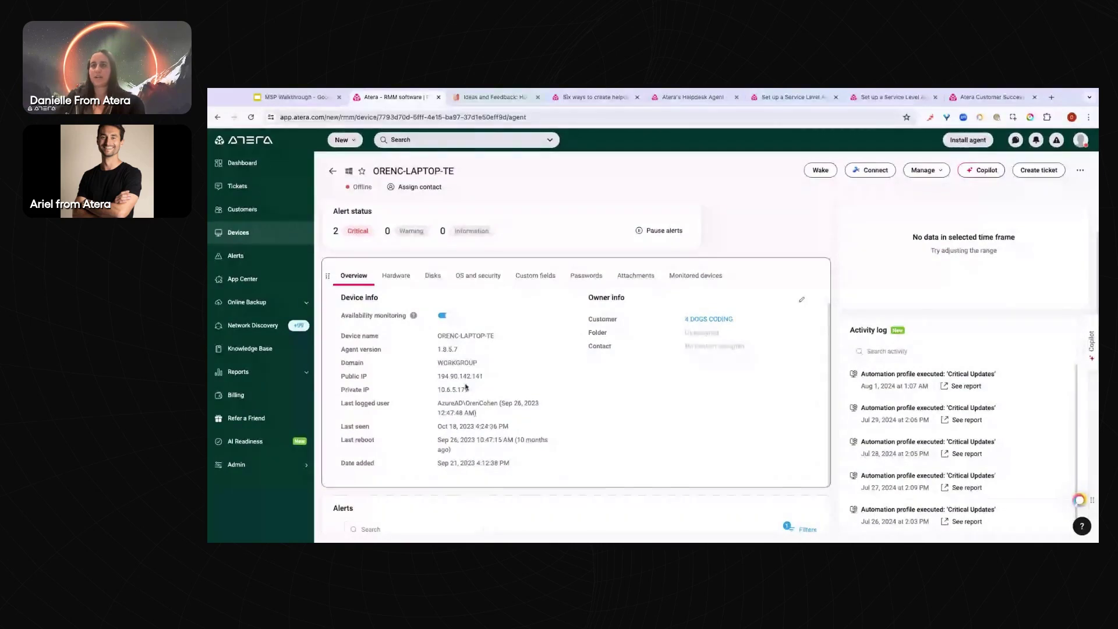
Review the Hardware, Disks, OS and security, Custom fields, Passwords, Attachments and Monitored devices tabs
left_click(395, 277)
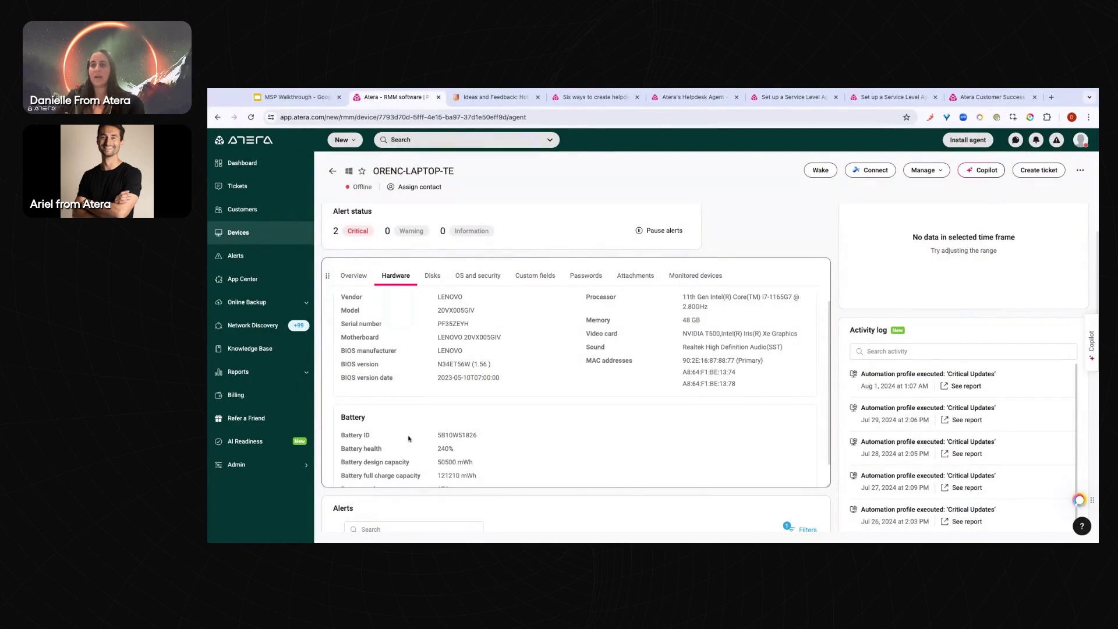
left_click(431, 280)
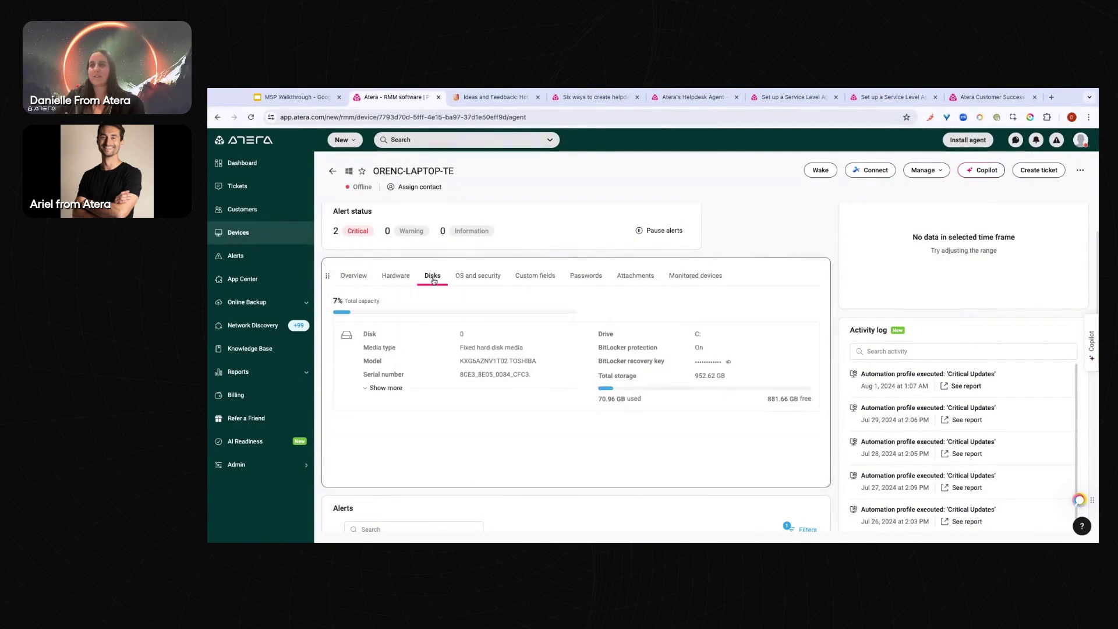
left_click(477, 280)
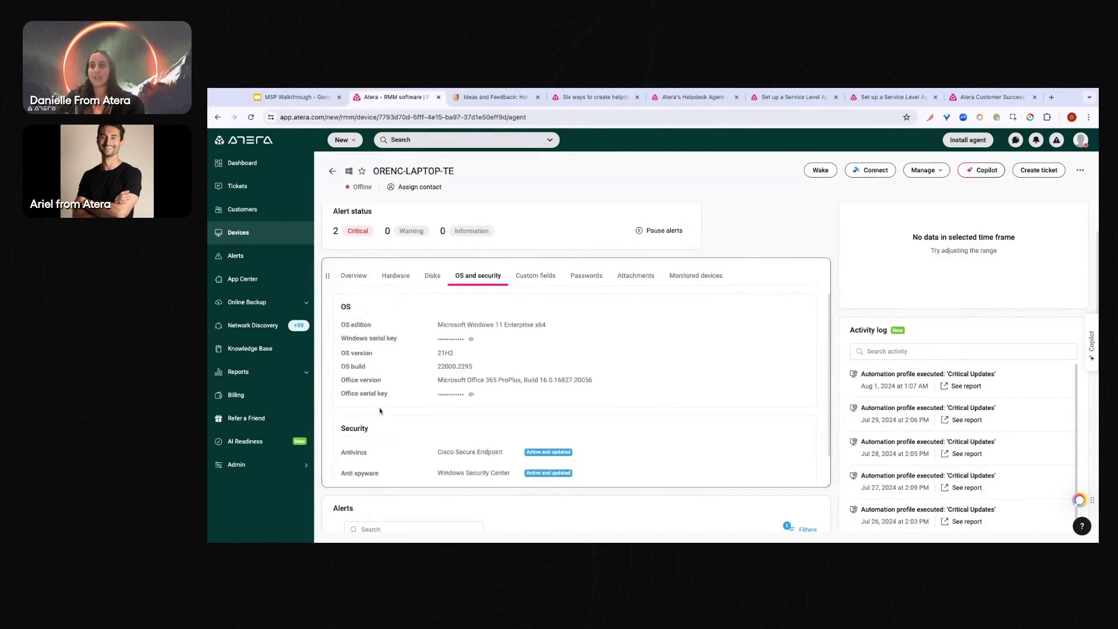
scroll(400, 419, "down", 1)
scroll(412, 407, "up", 1)
left_click(519, 282)
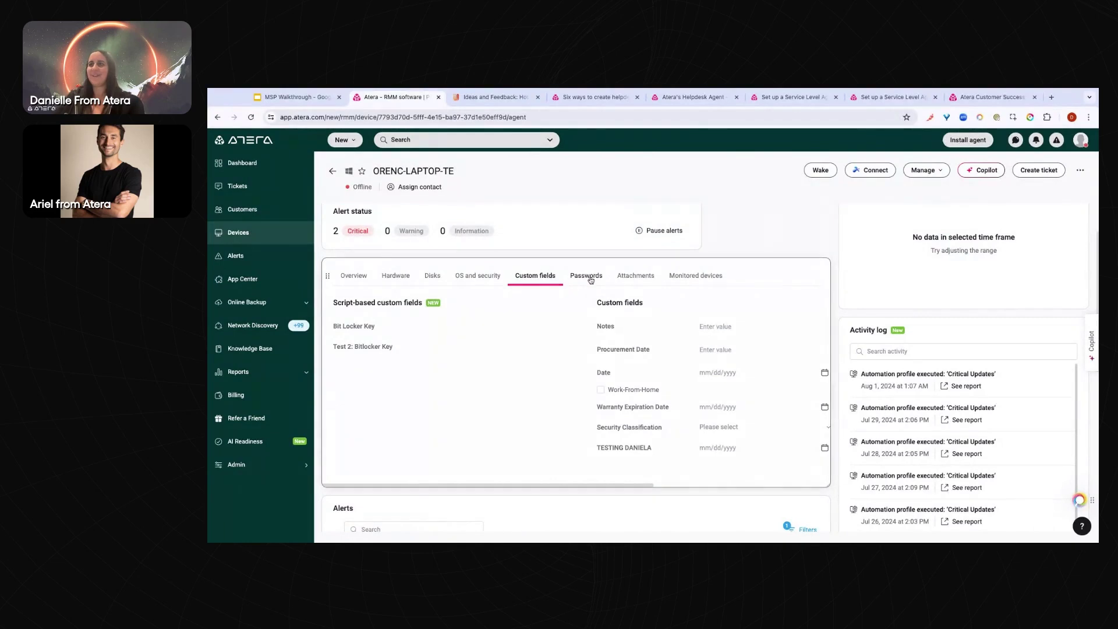
left_click(590, 281)
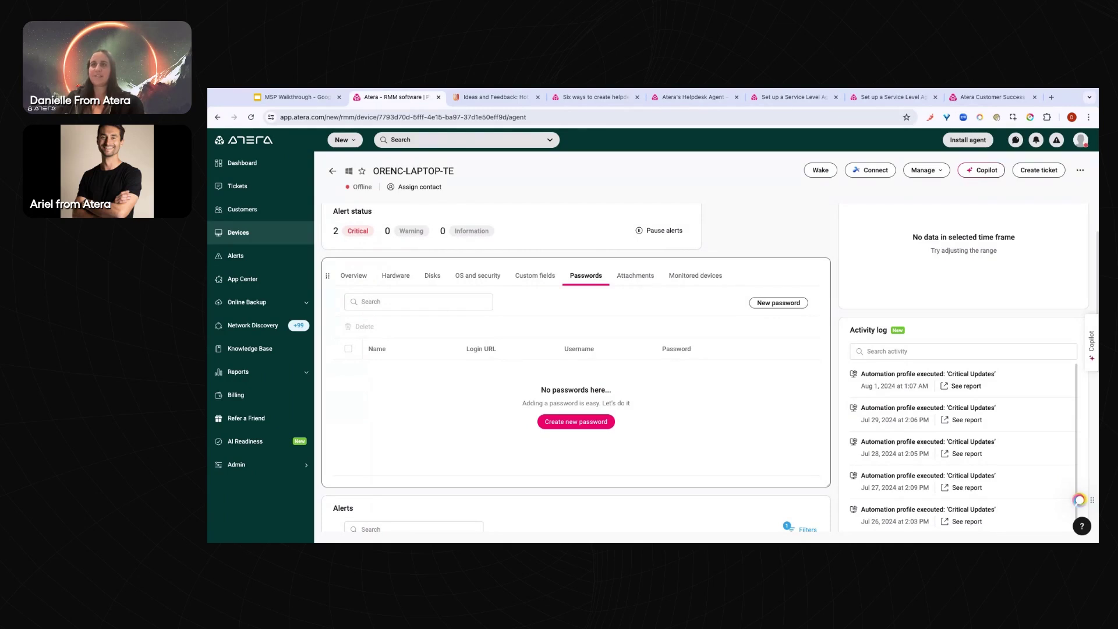
left_click(641, 279)
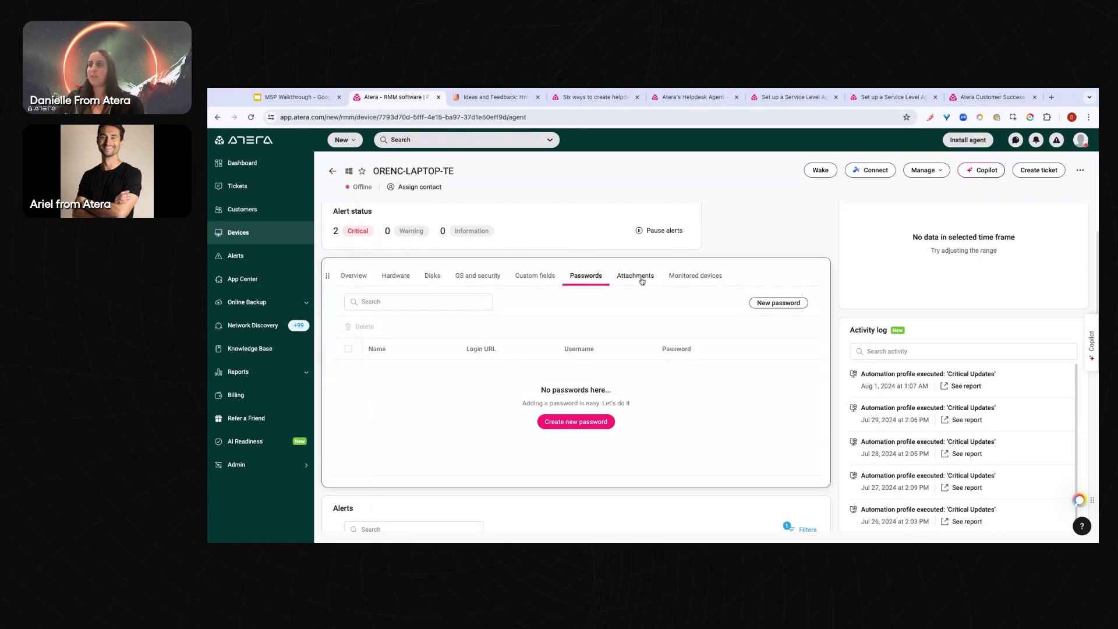
left_click(693, 282)
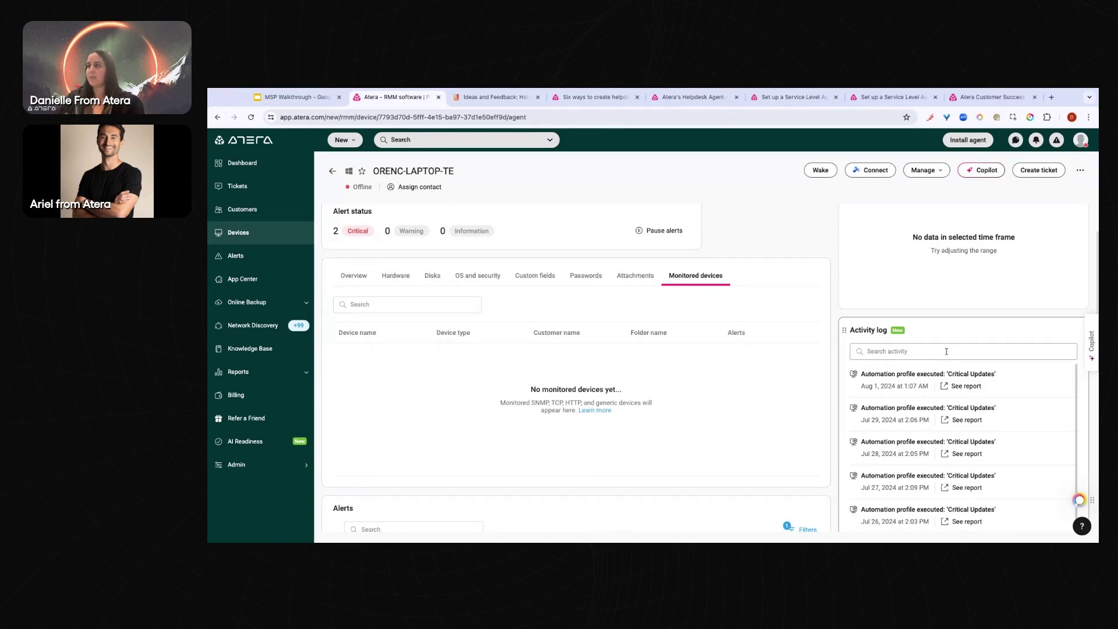
Scroll to the Profiles card and expand, then collapse, the full automation profile list
scroll(931, 349, "down", 5)
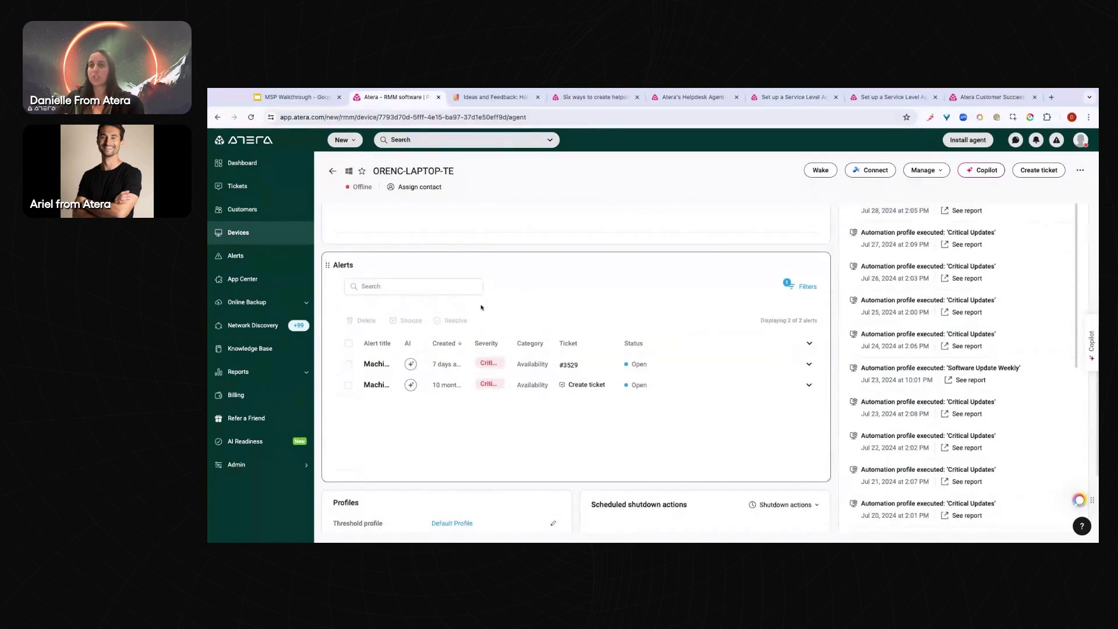
scroll(443, 382, "down", 3)
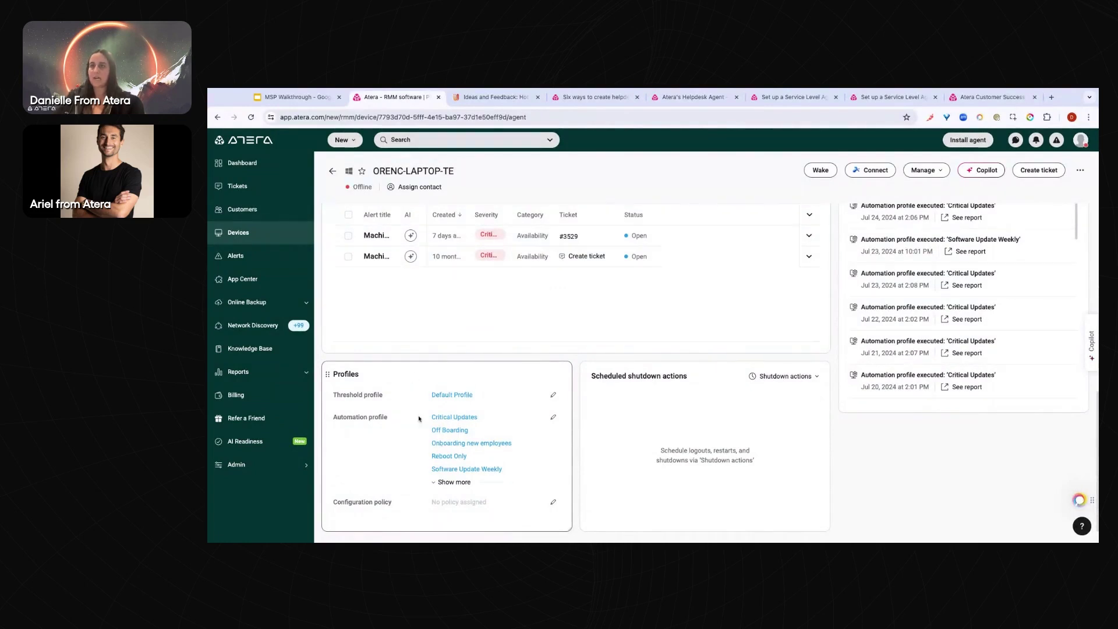
left_click(447, 483)
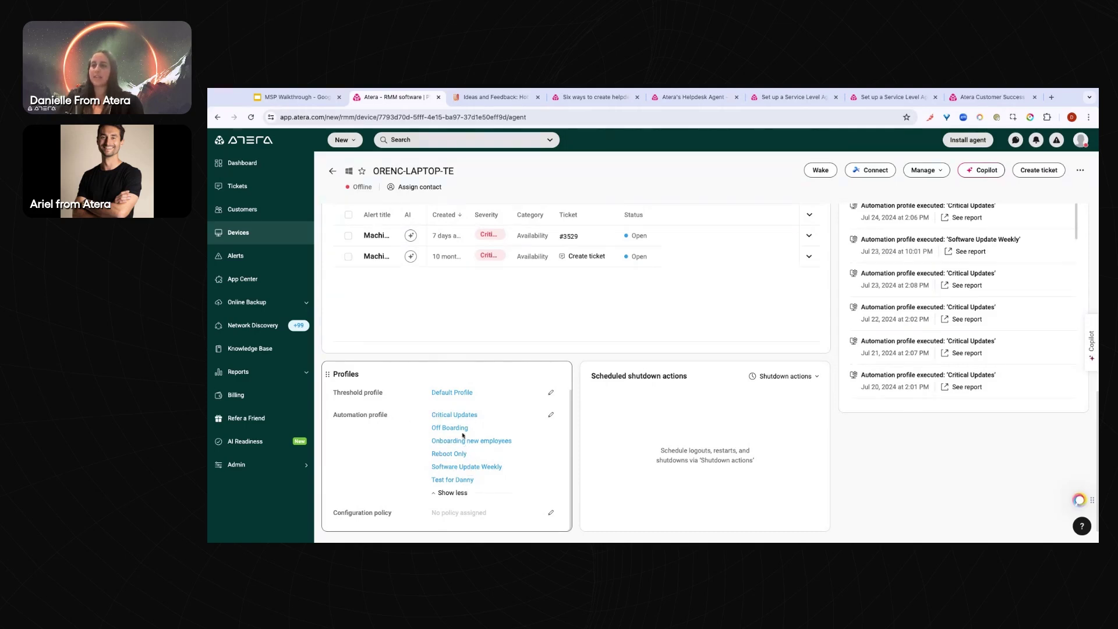
left_click(453, 493)
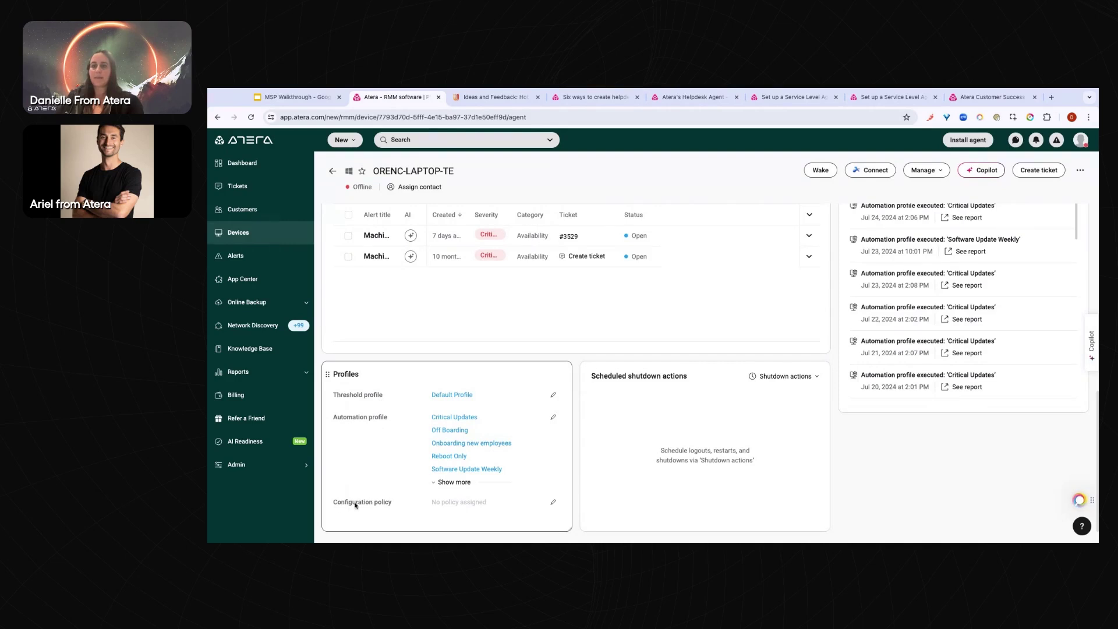
Assign the AP testing configuration policy to ORENC-LAPTOP-TE, then view its Custom fields
left_click(552, 503)
left_click(632, 349)
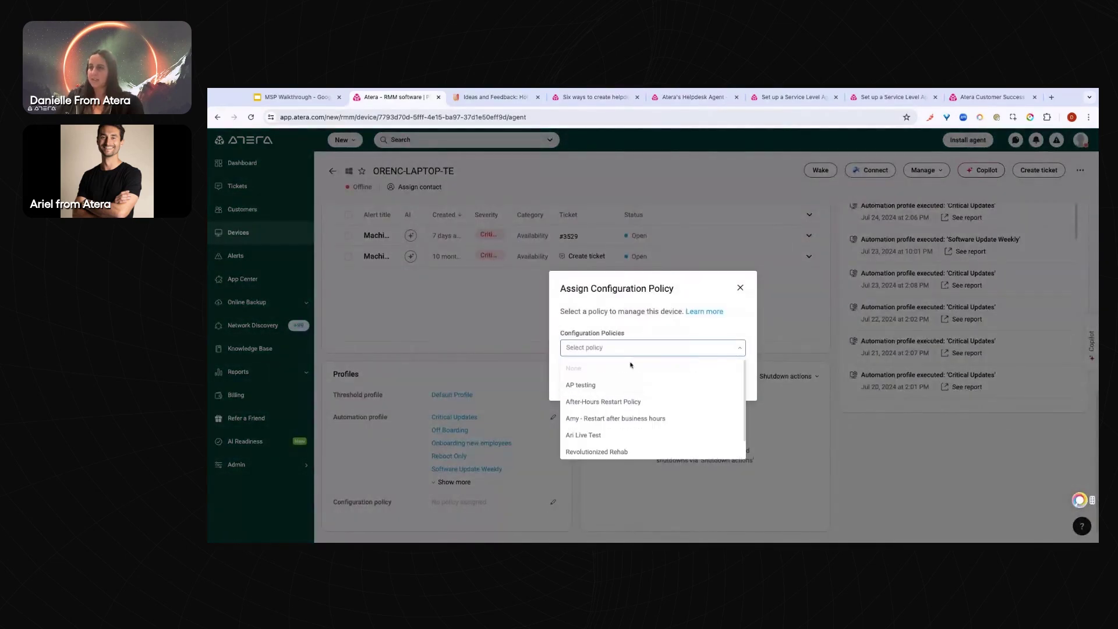
left_click(629, 386)
left_click(728, 401)
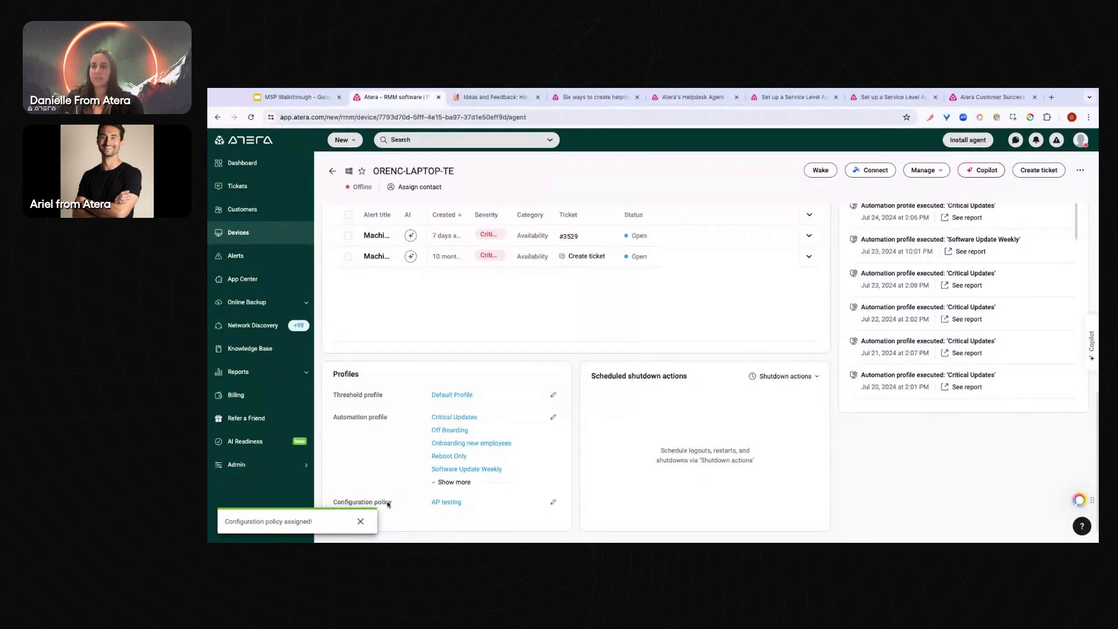
scroll(550, 316, "up", 5)
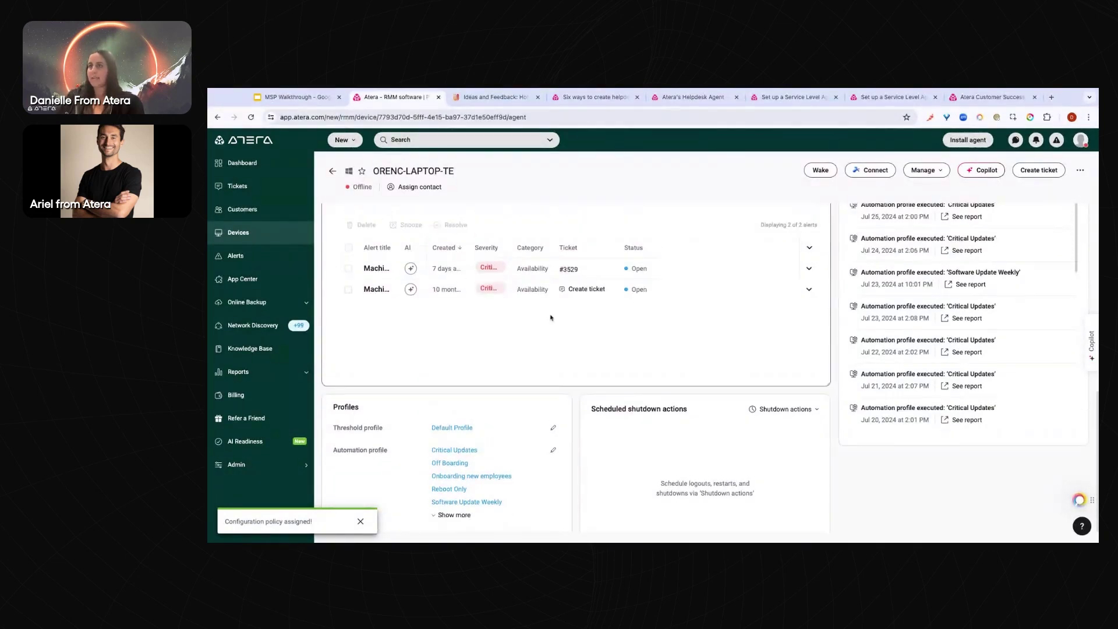
left_click(536, 341)
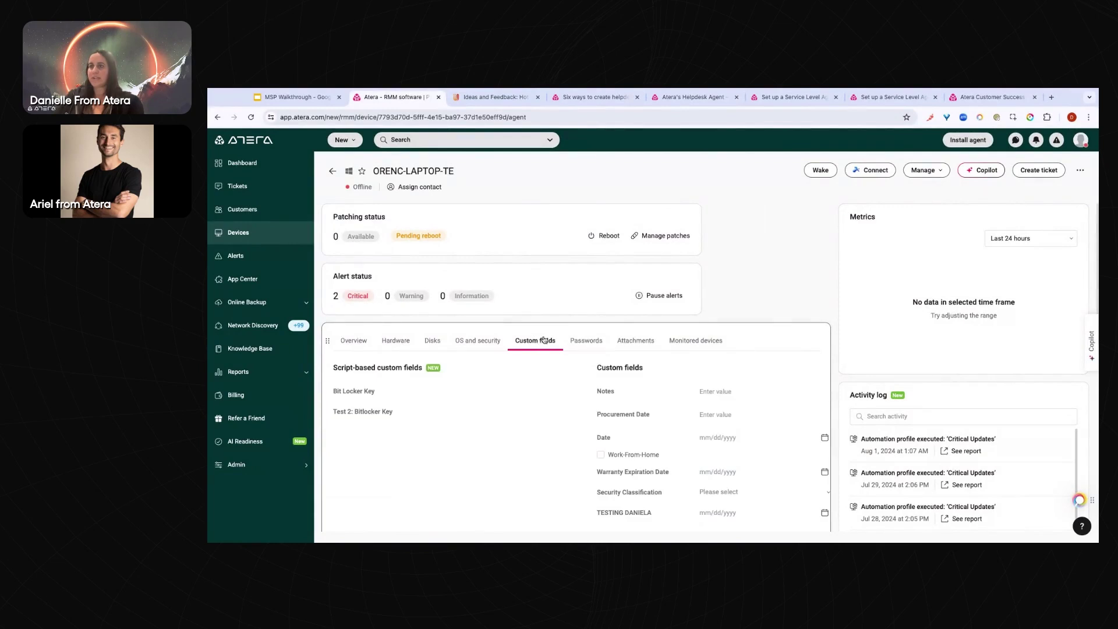
Search Admin for 'custom fi' and open the Custom fields settings page
left_click(299, 466)
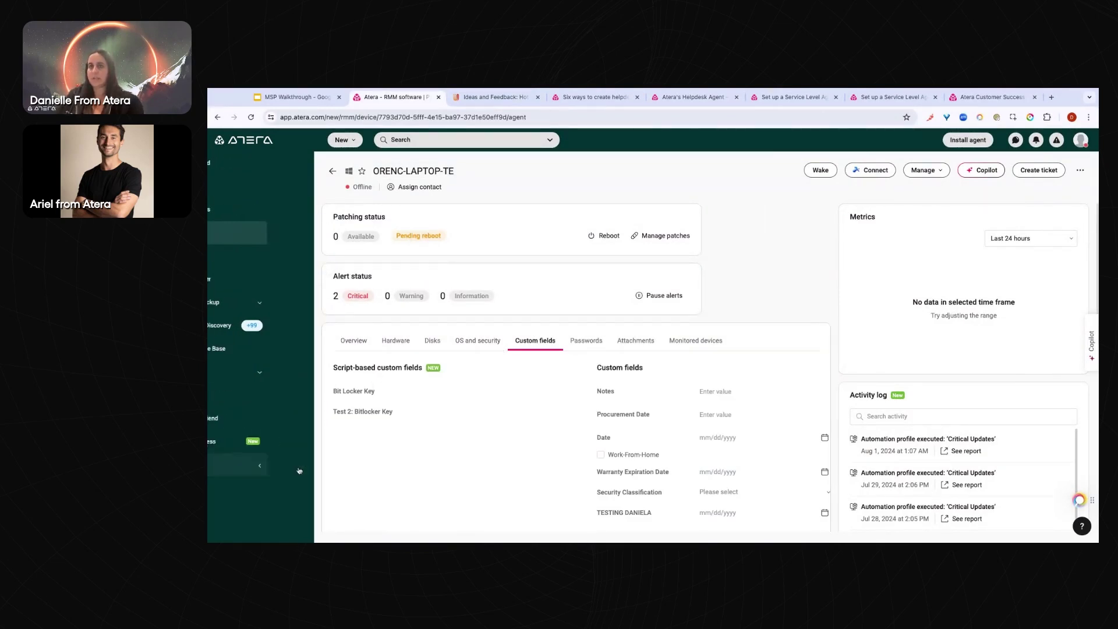
type("custom fi")
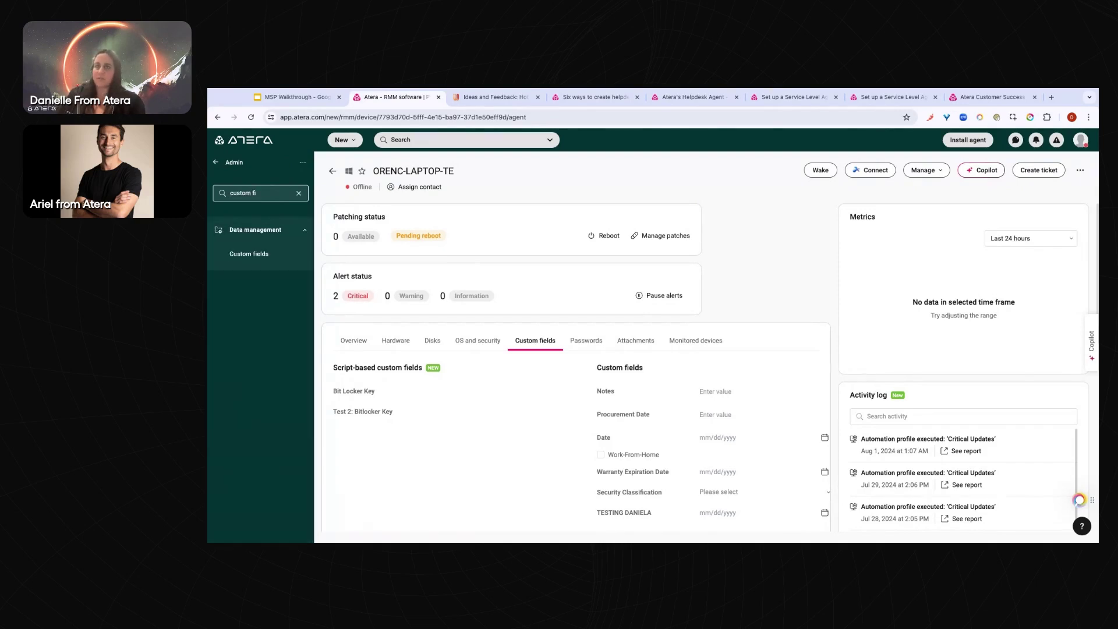
left_click(269, 256)
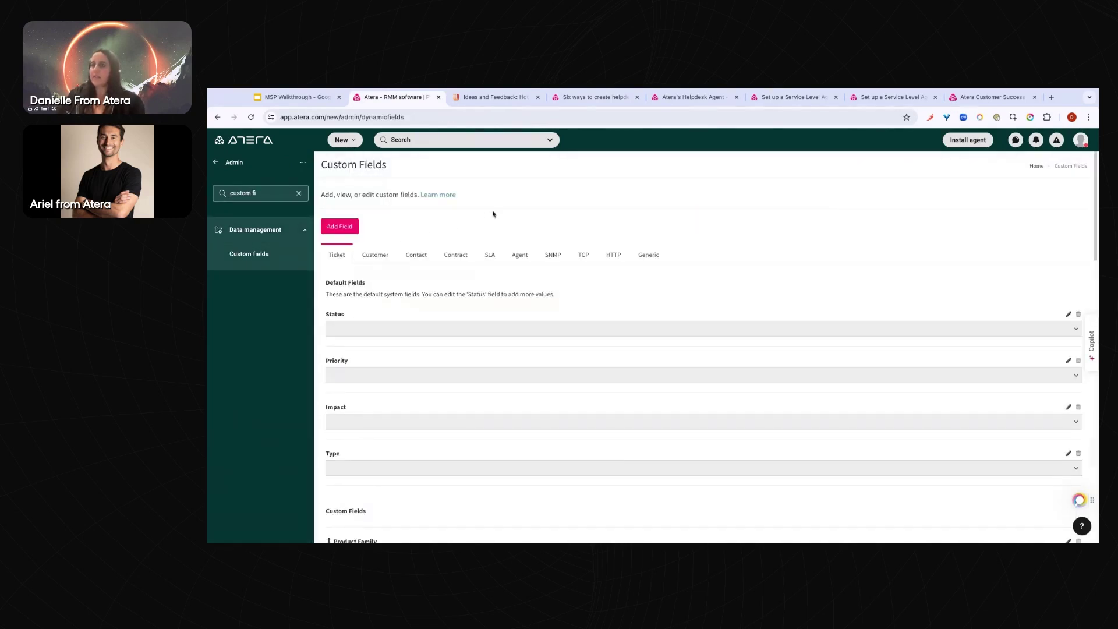
Browse the Customer, Ticket, Contact, Contract, SLA and Agent field tabs, then start a new Agent field
left_click(376, 258)
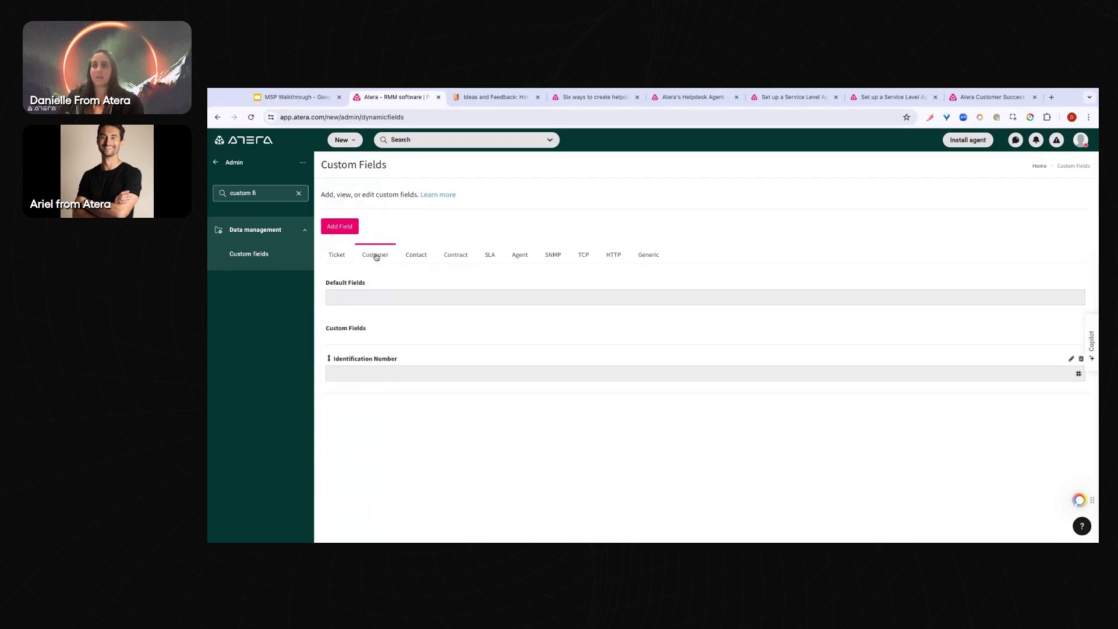
left_click(339, 259)
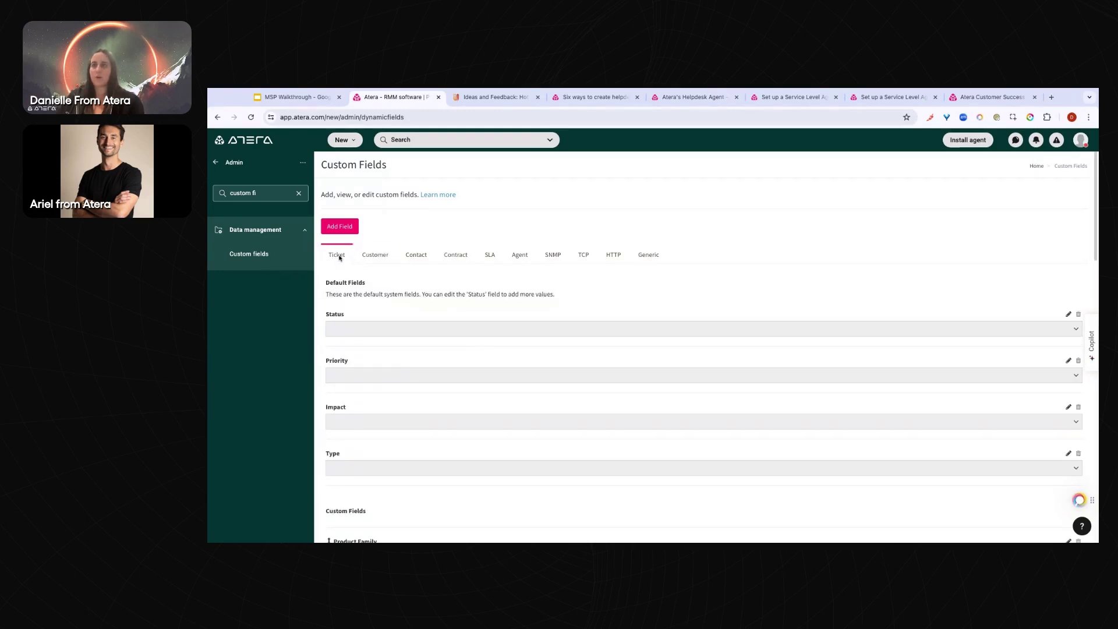
left_click(372, 257)
left_click(423, 258)
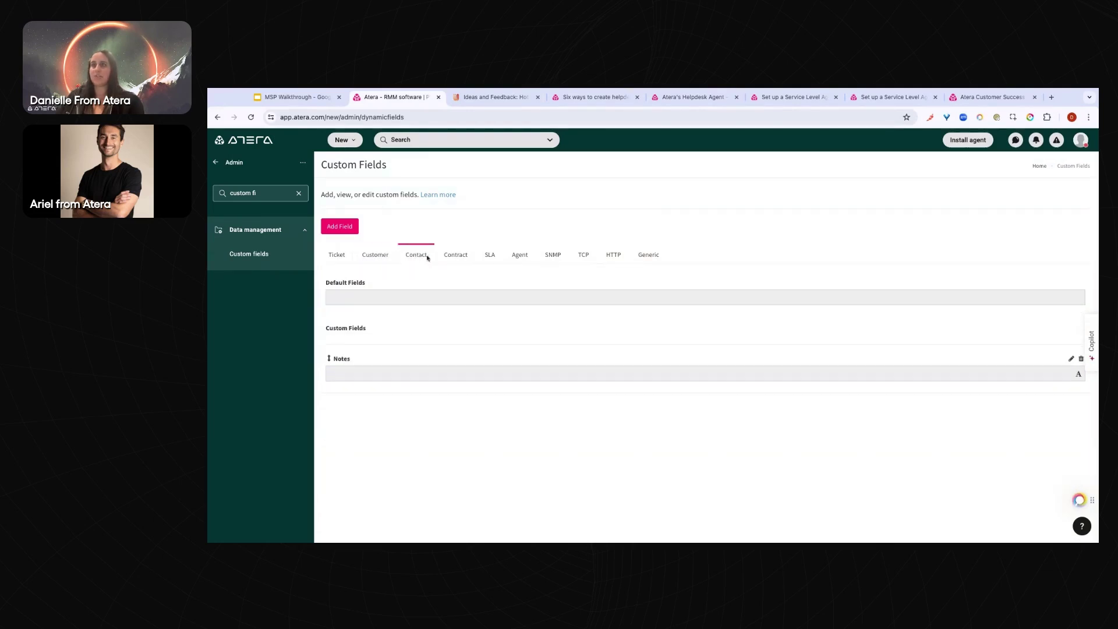
left_click(469, 258)
left_click(490, 258)
left_click(519, 259)
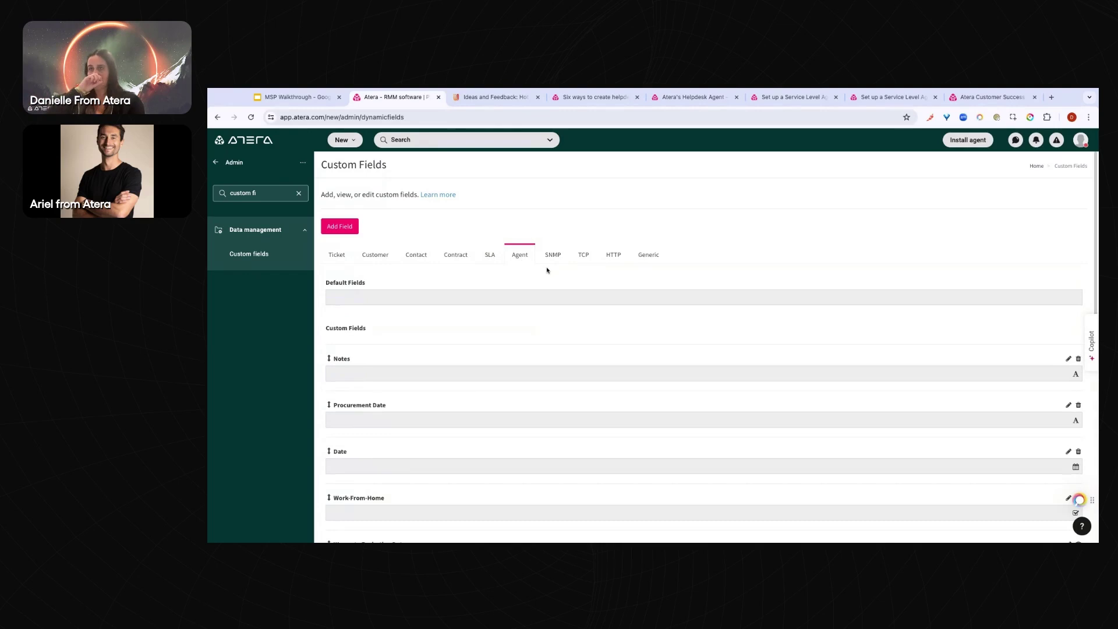
left_click(345, 227)
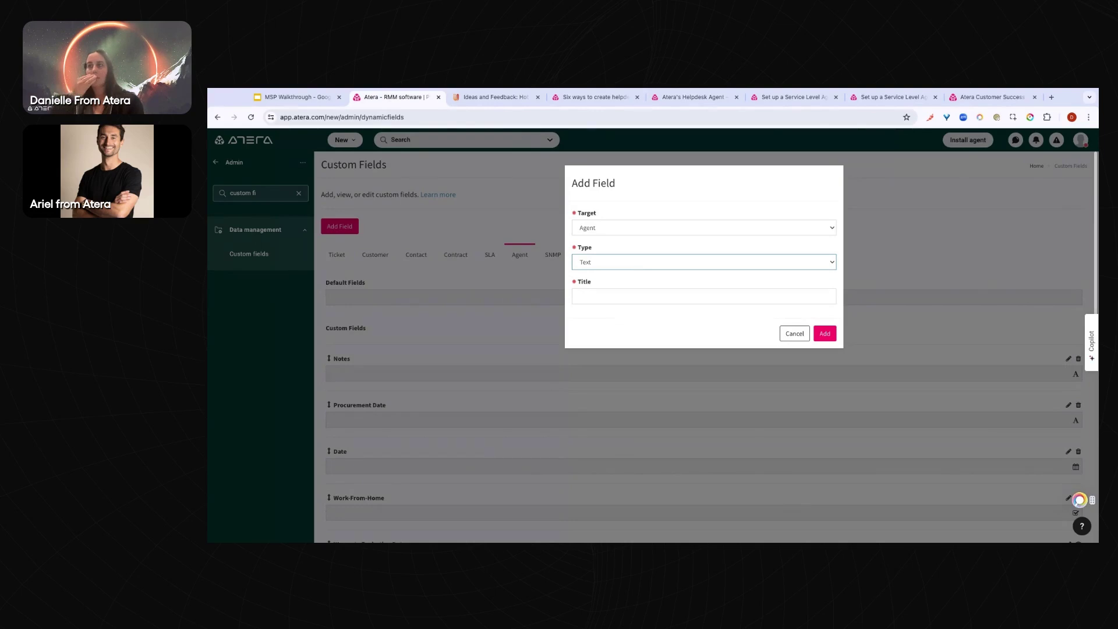
Set the field type to Script based, browse My Scripts and Shared Script Library, then cancel
left_click(654, 269)
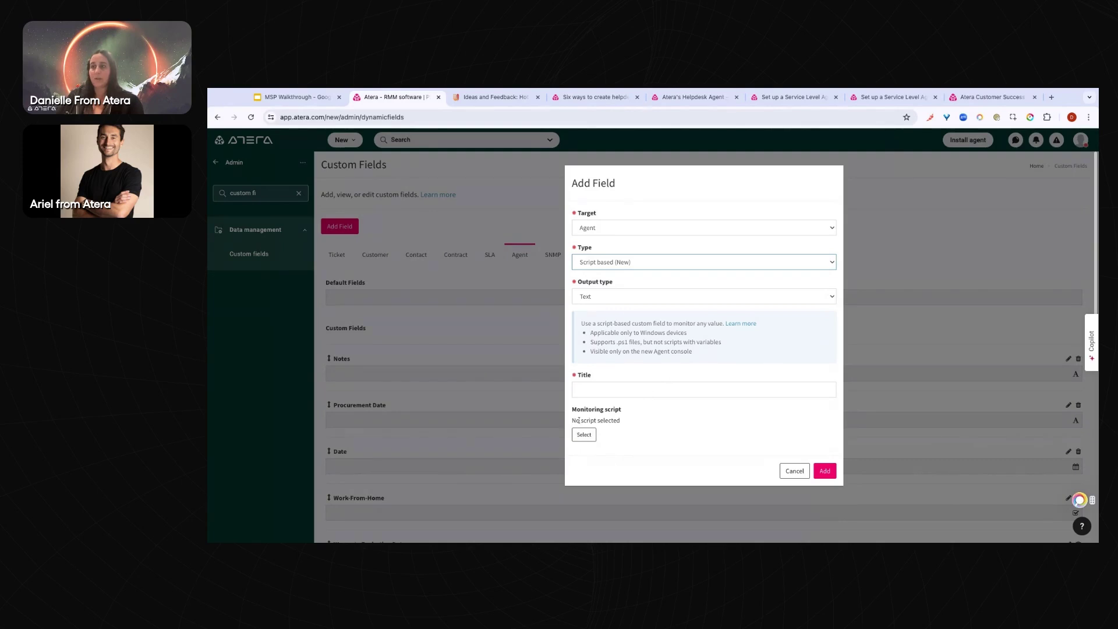
left_click(584, 437)
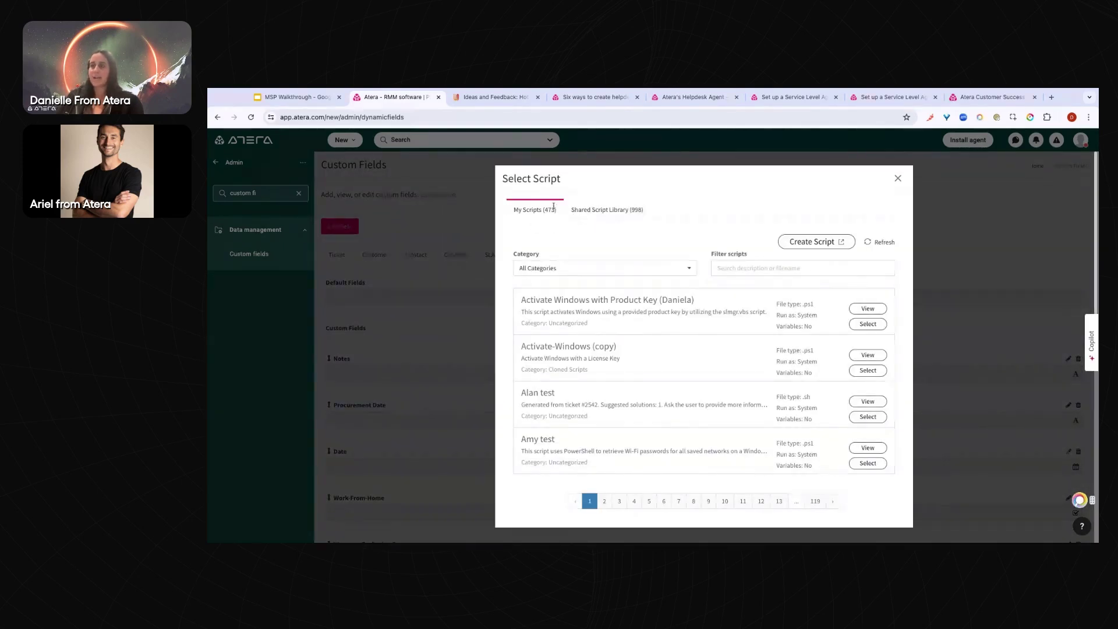
left_click(605, 211)
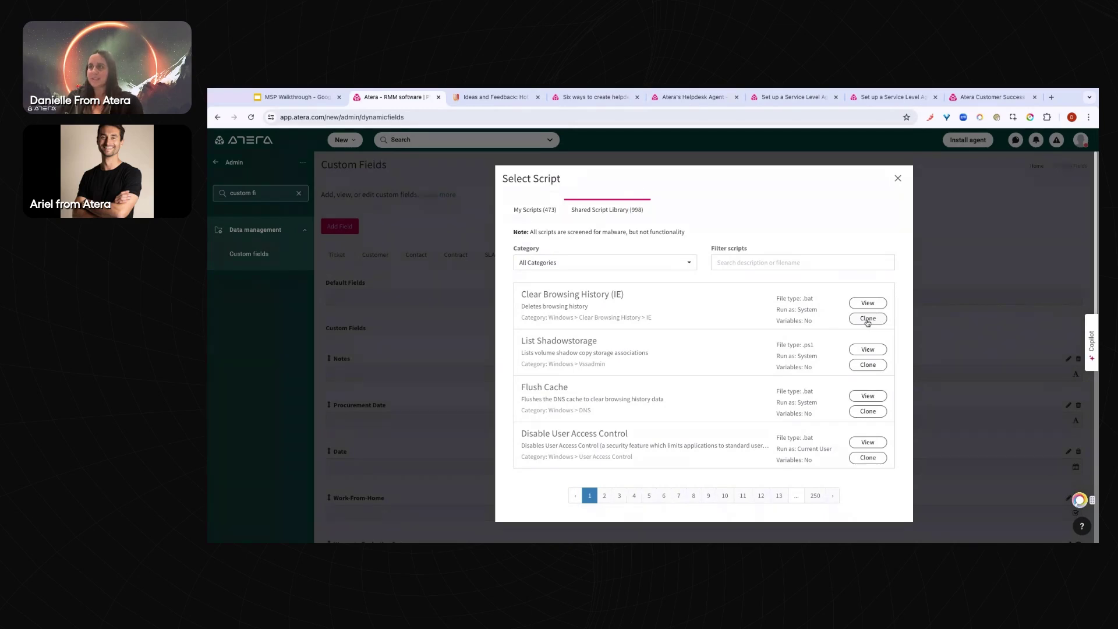
left_click(534, 209)
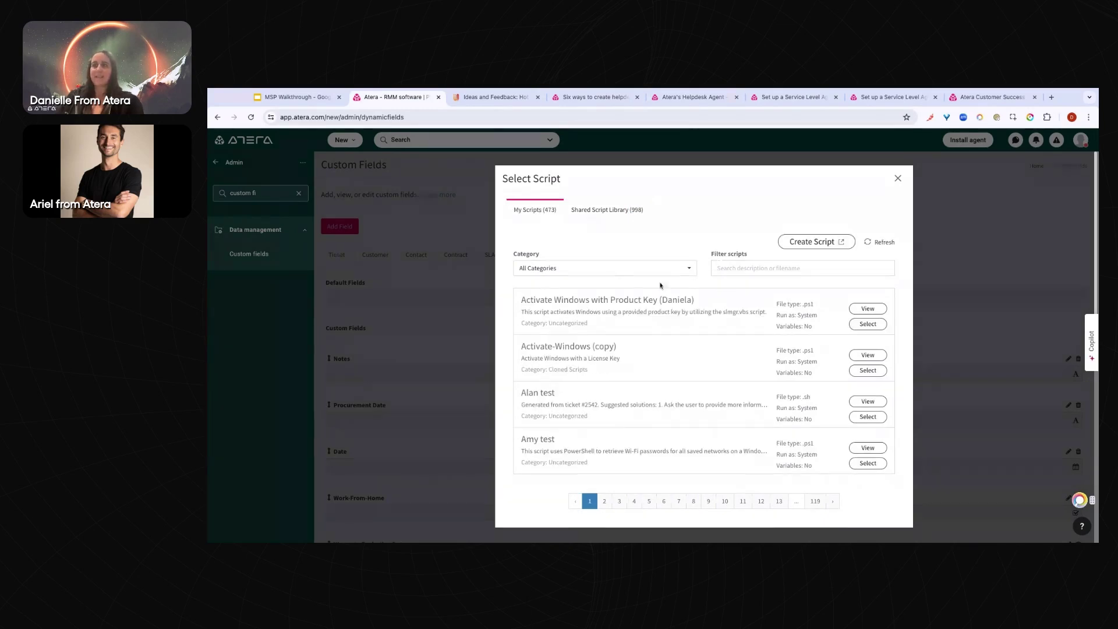
left_click(898, 179)
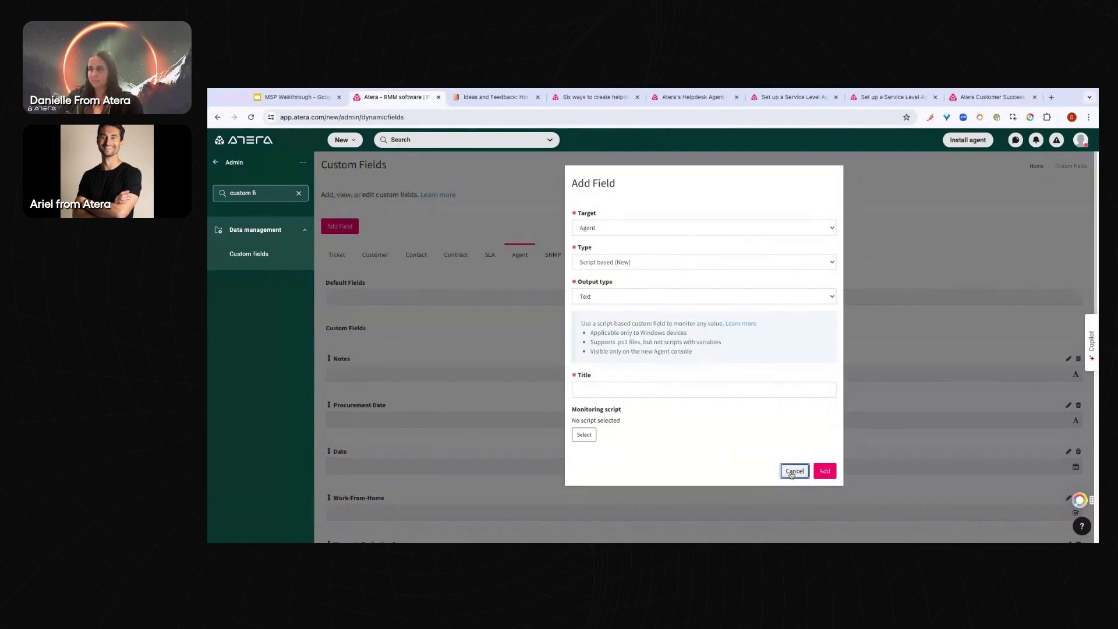
left_click(793, 470)
left_click(216, 162)
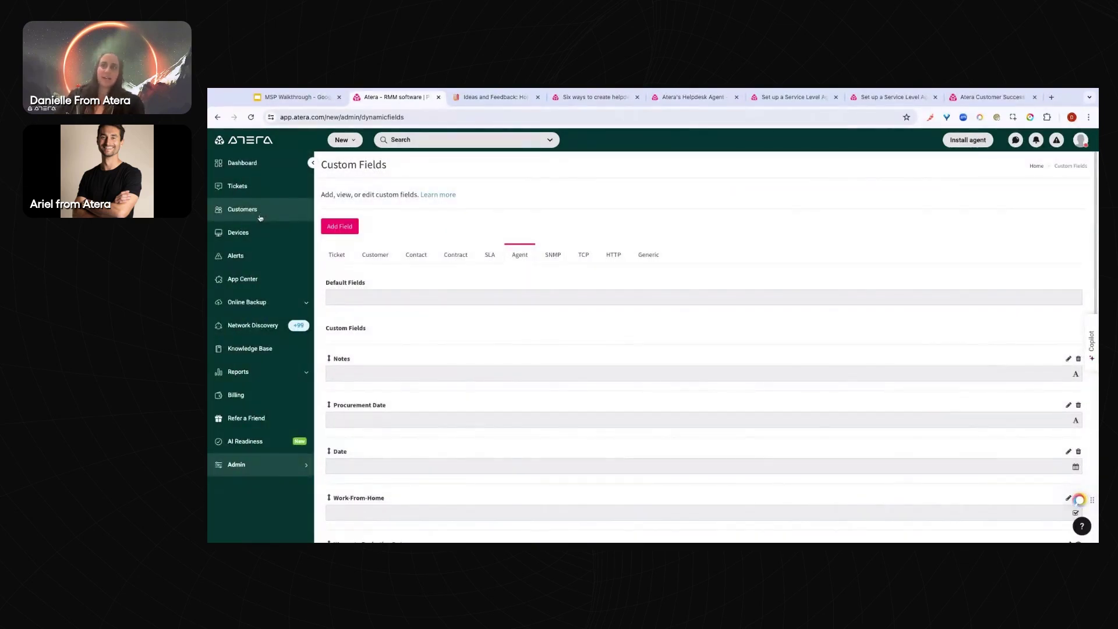
Open ORENC-LAPTOP-TE from the device list and confirm its Profiles card shows the AP testing policy
left_click(256, 231)
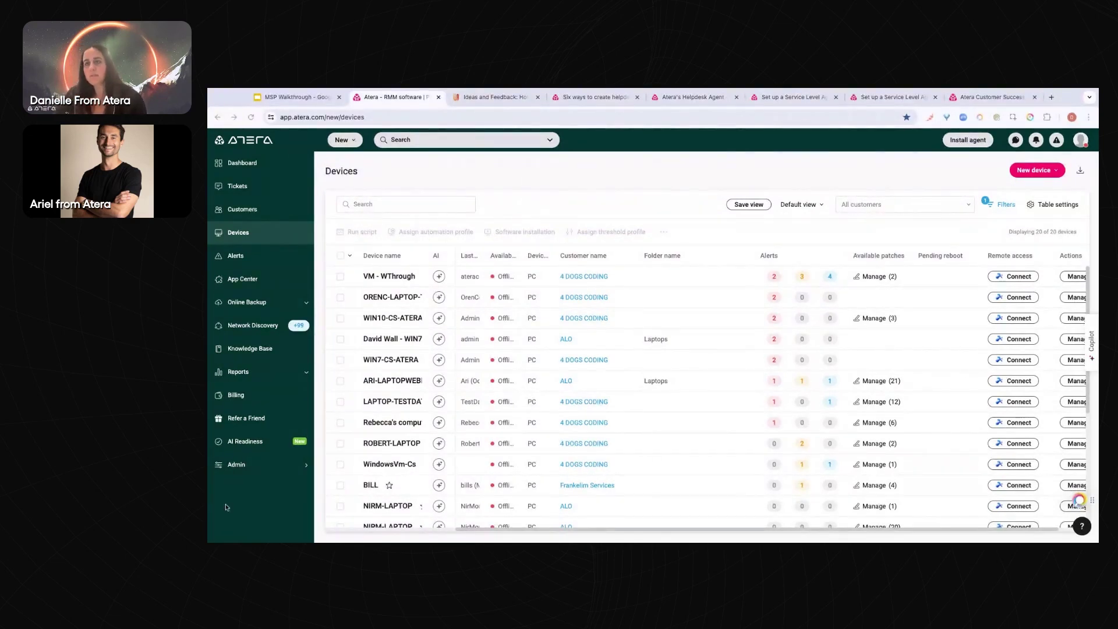
left_click(402, 204)
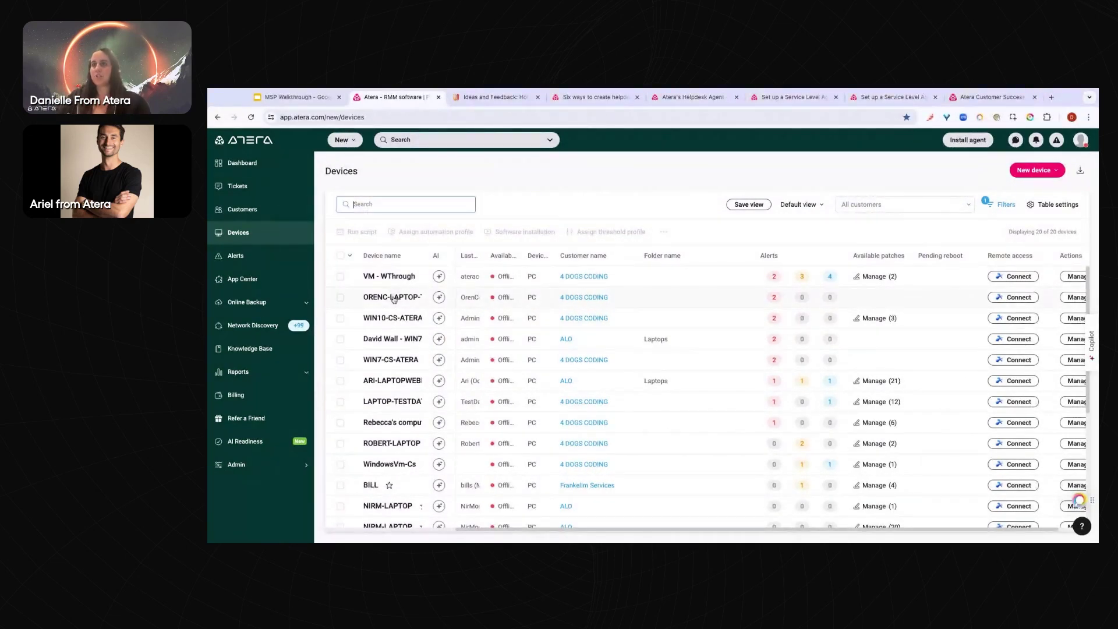
left_click(394, 298)
scroll(430, 325, "down", 5)
scroll(431, 327, "down", 3)
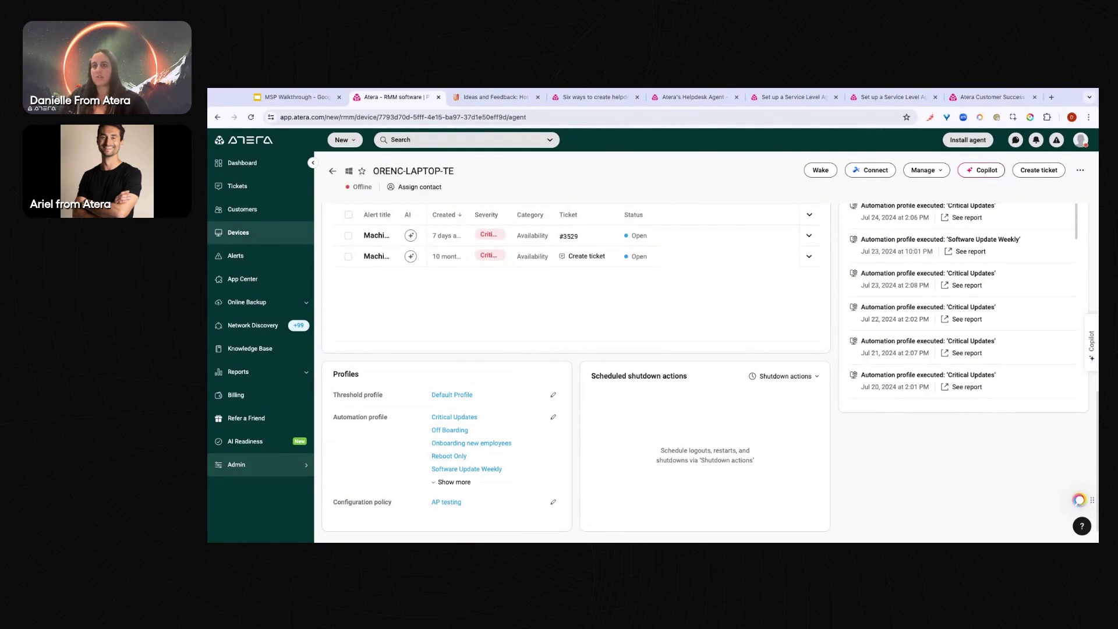
Go to Admin > Monitoring and automation > Thresholds to view the threshold profiles
left_click(298, 466)
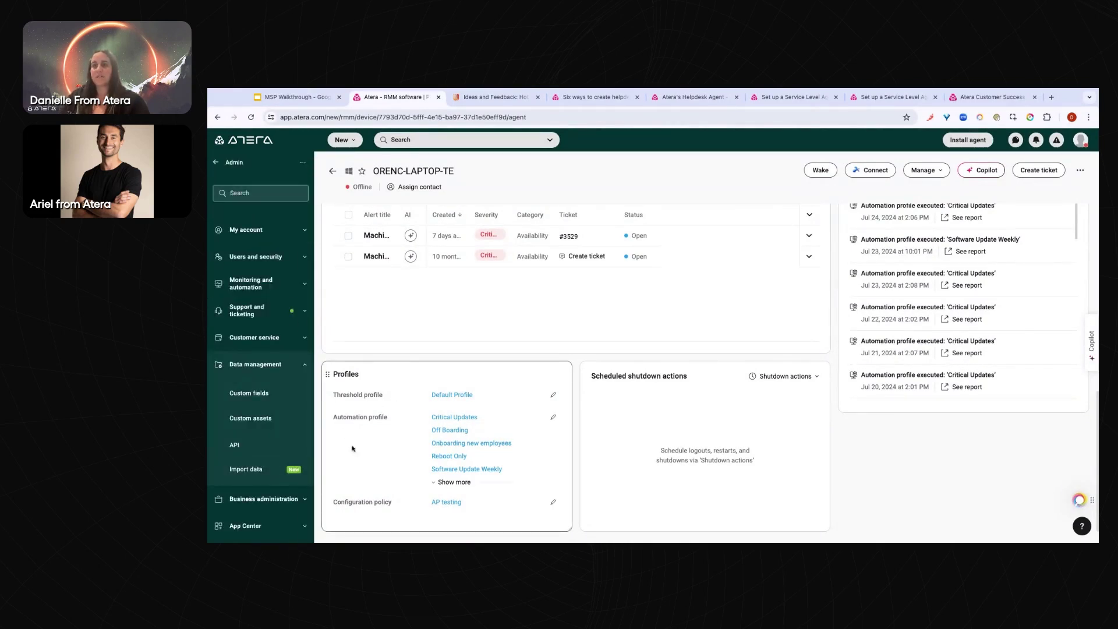
left_click(244, 285)
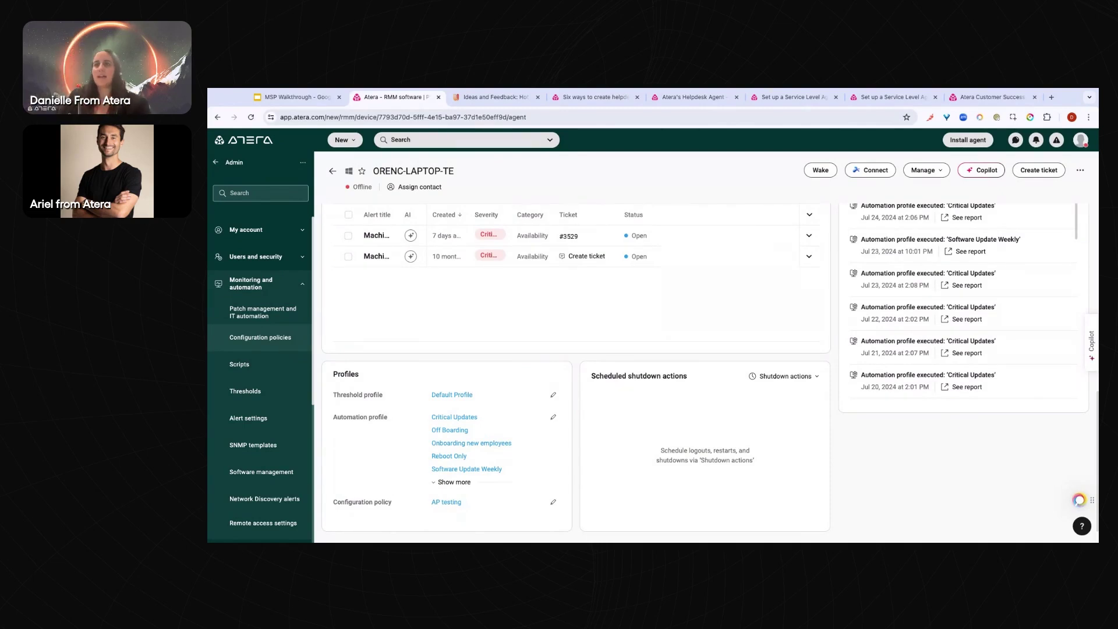
left_click(264, 390)
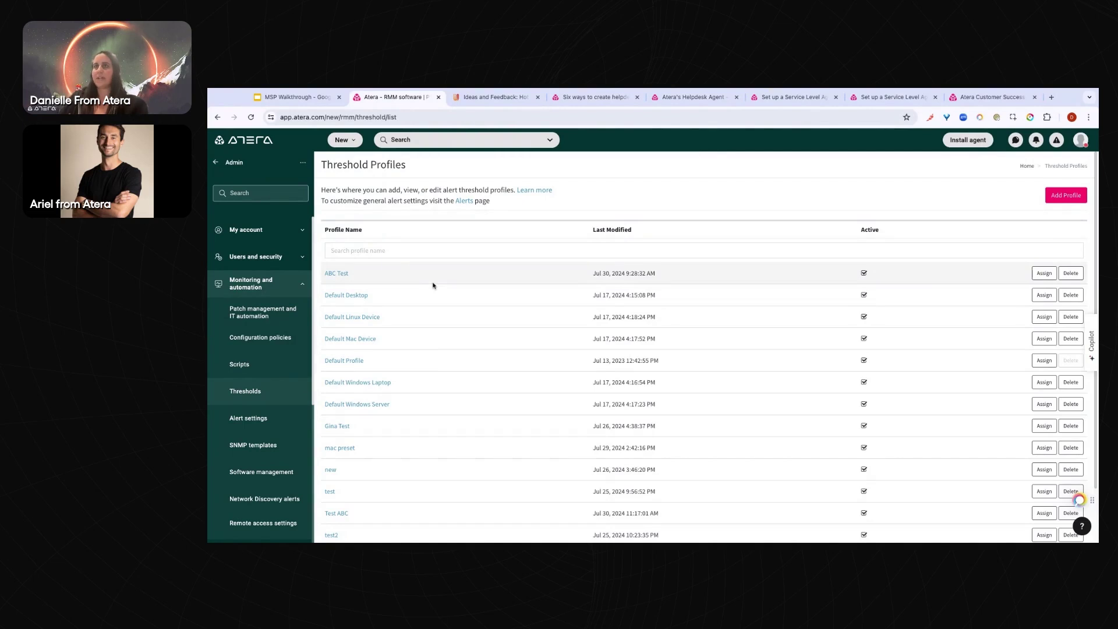
Add and save a test threshold profile named for the tester, then apply a preset's alert thresholds
left_click(1070, 198)
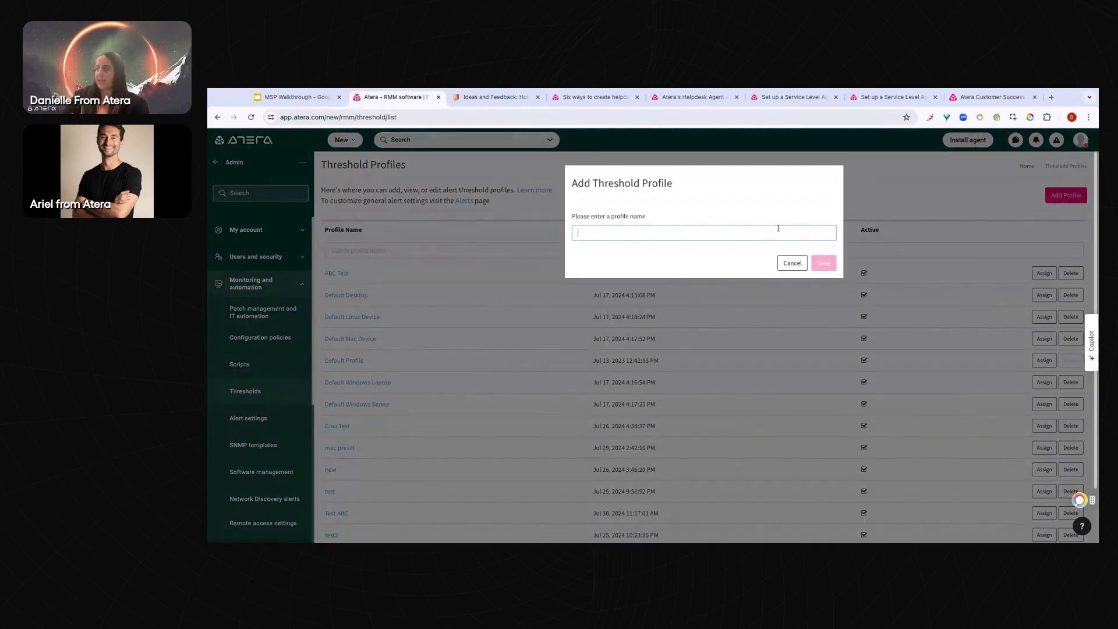
type("Test Danielle")
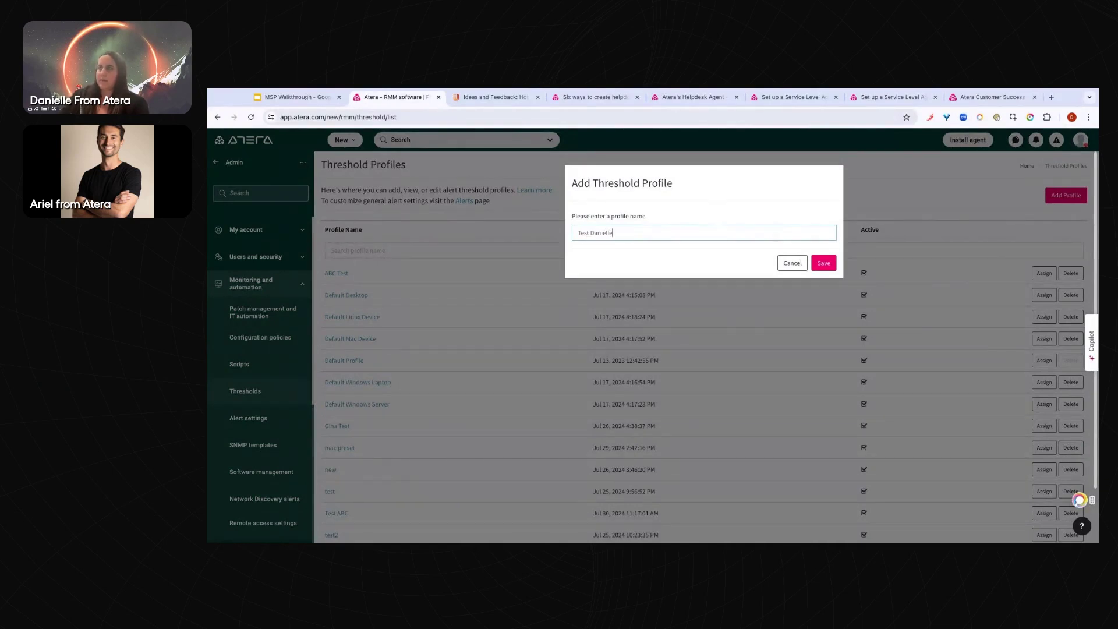
left_click(824, 265)
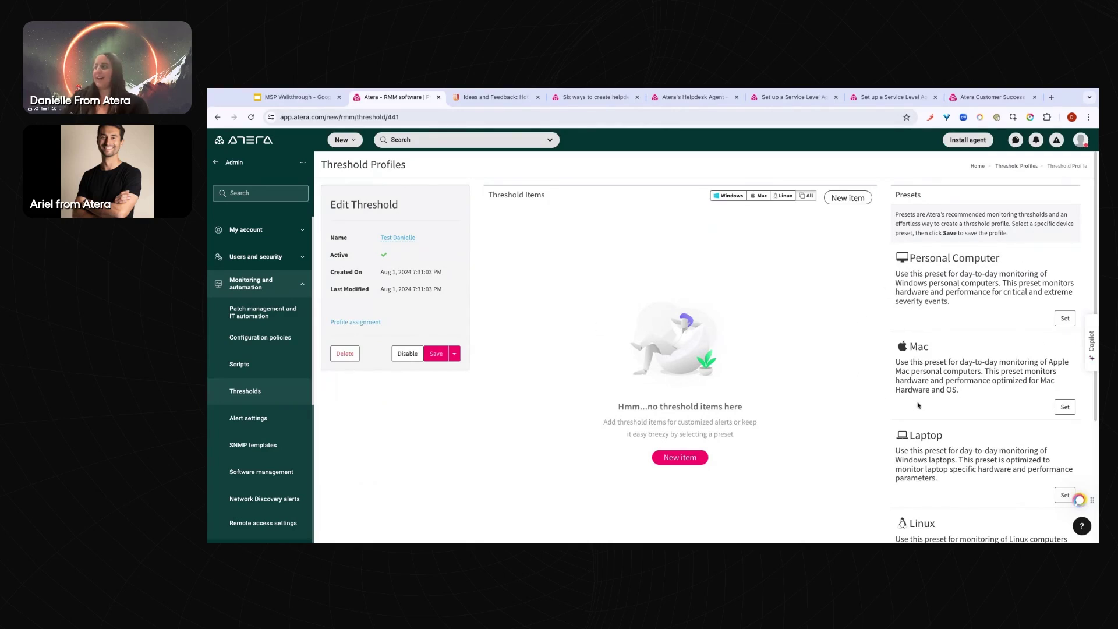
left_click(1063, 407)
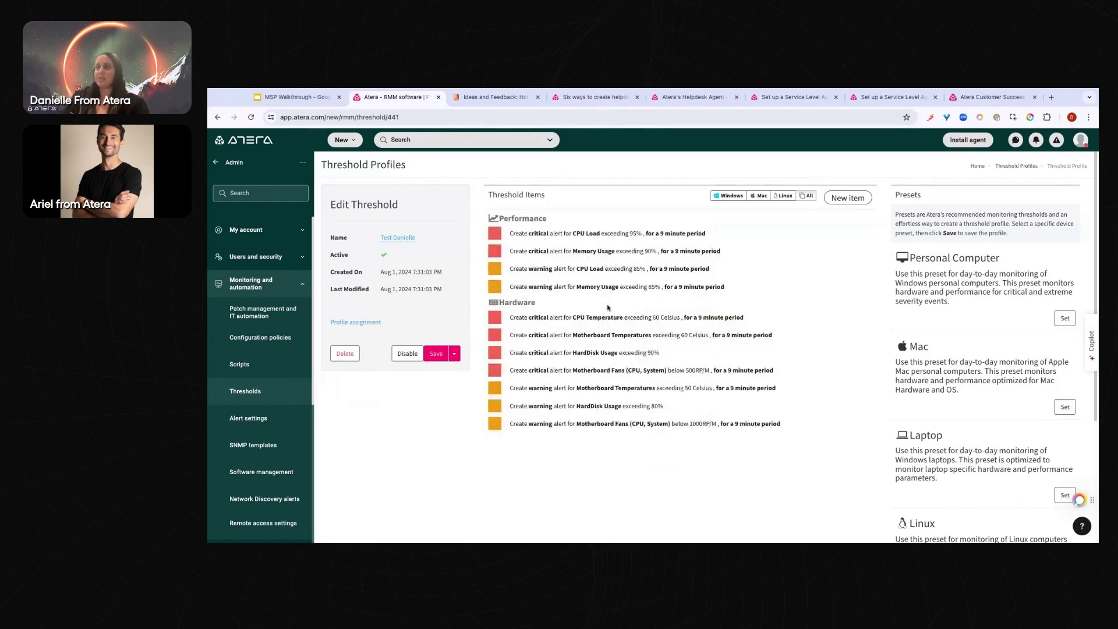
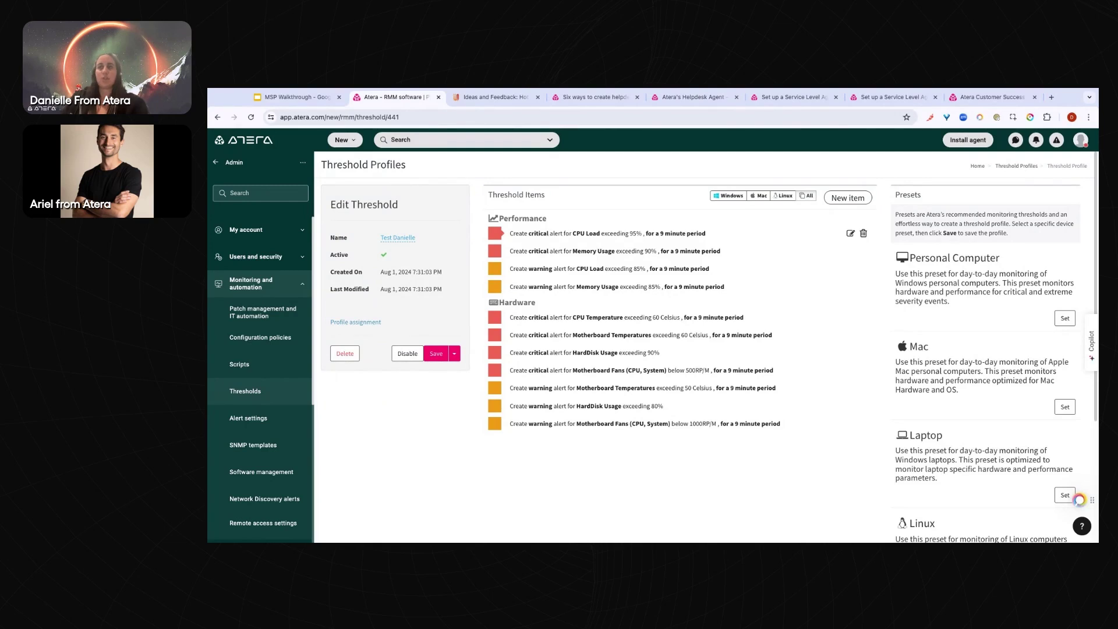
Try changing the CPU Load critical alert to 99% with a longer period, then discard it
left_click(850, 234)
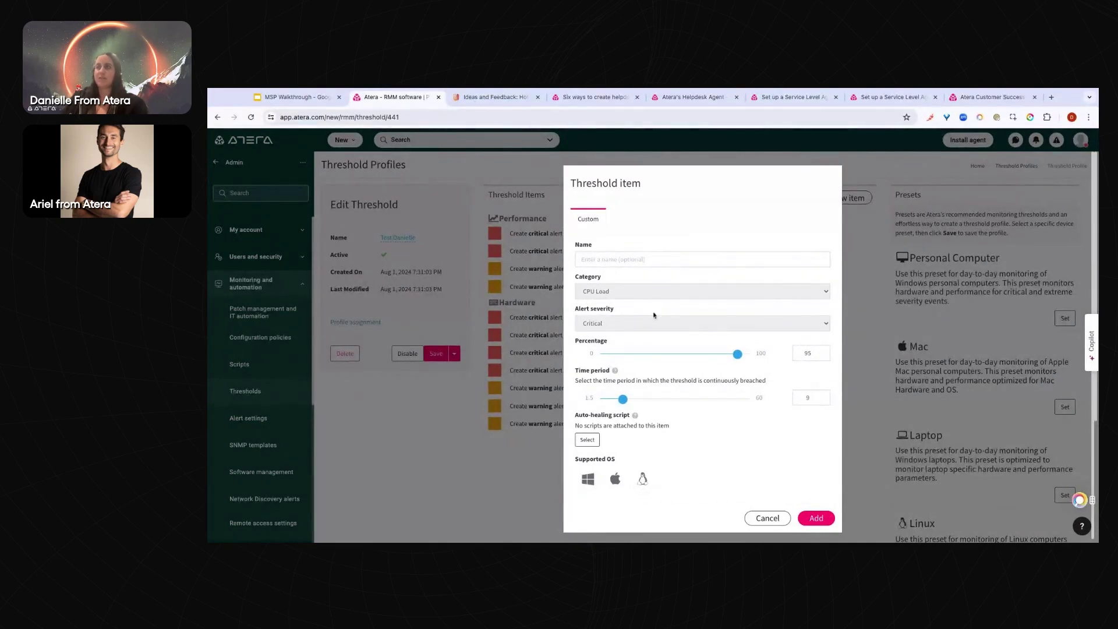
double_click(808, 353)
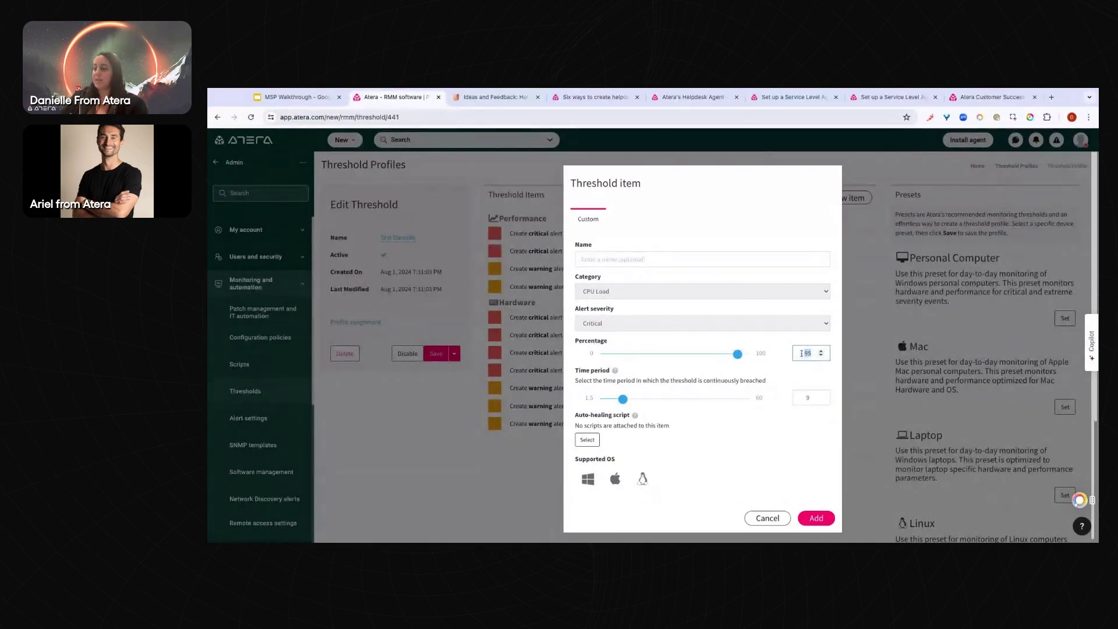
type("99")
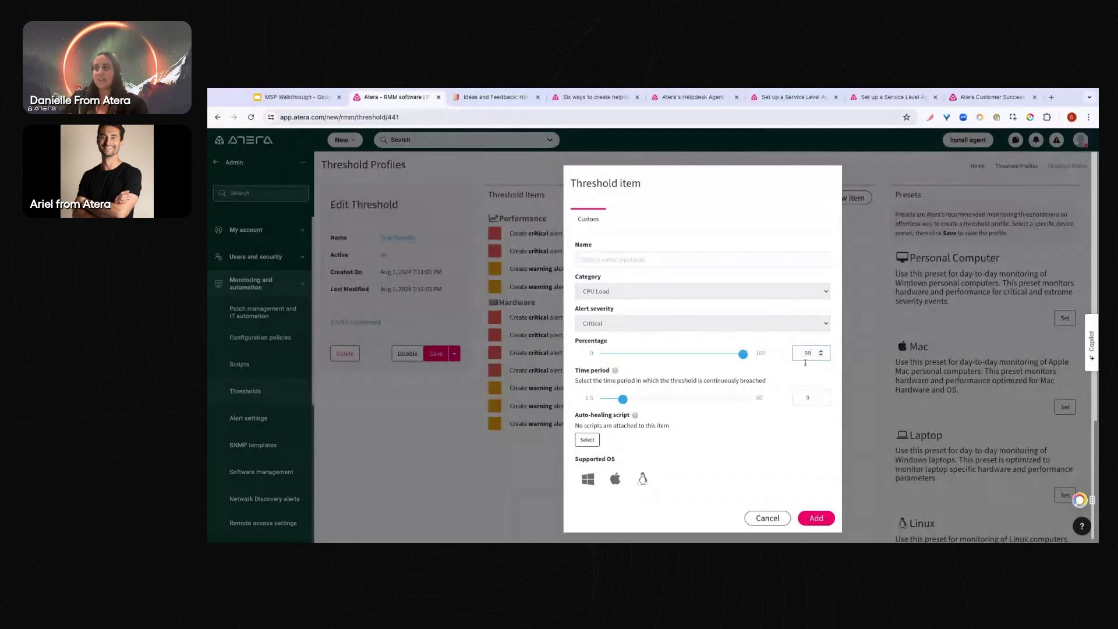
left_click(783, 380)
mouse_move(623, 399)
left_mouse_down()
mouse_move(672, 399)
mouse_move(634, 398)
left_mouse_up()
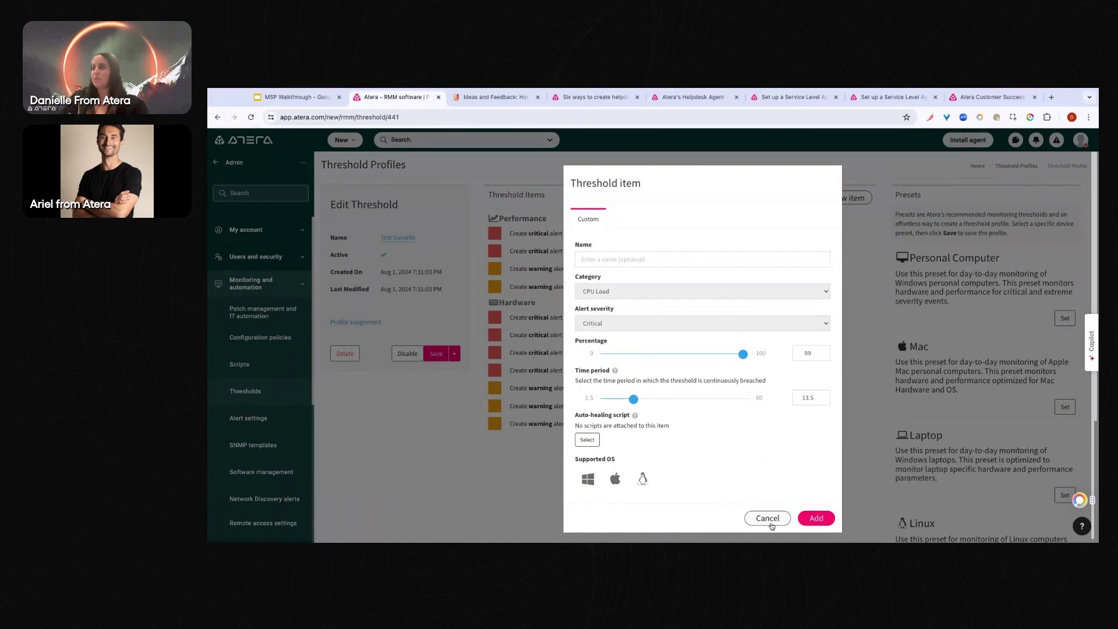
left_click(767, 518)
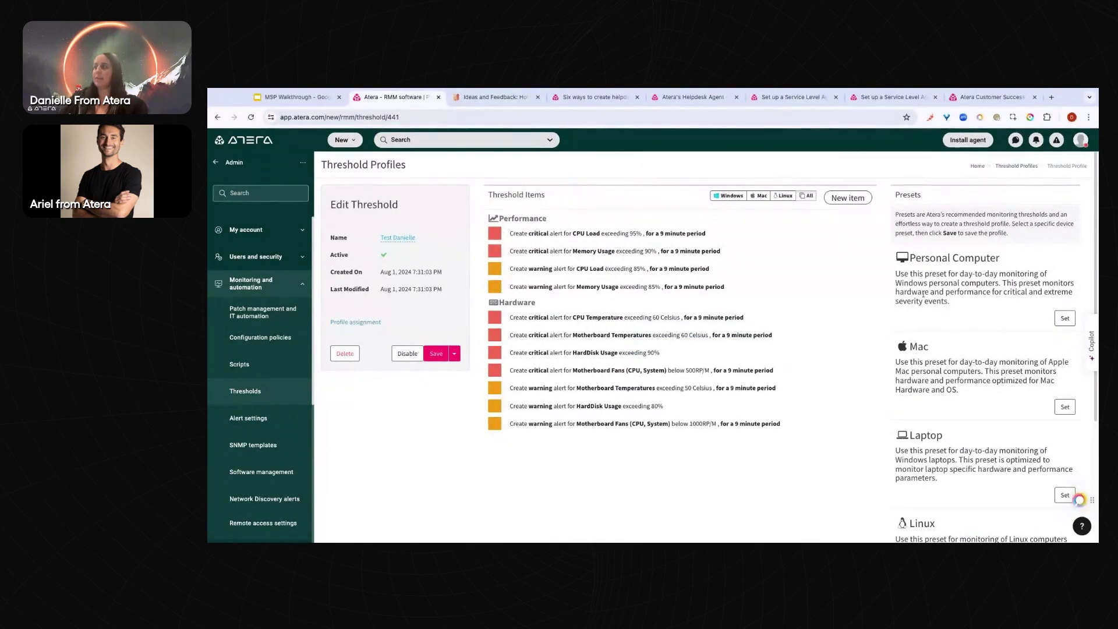
Apply the Laptop preset, then the Linux preset, leaving only the two HardDisk Usage hardware alerts
scroll(991, 336, "down", 1)
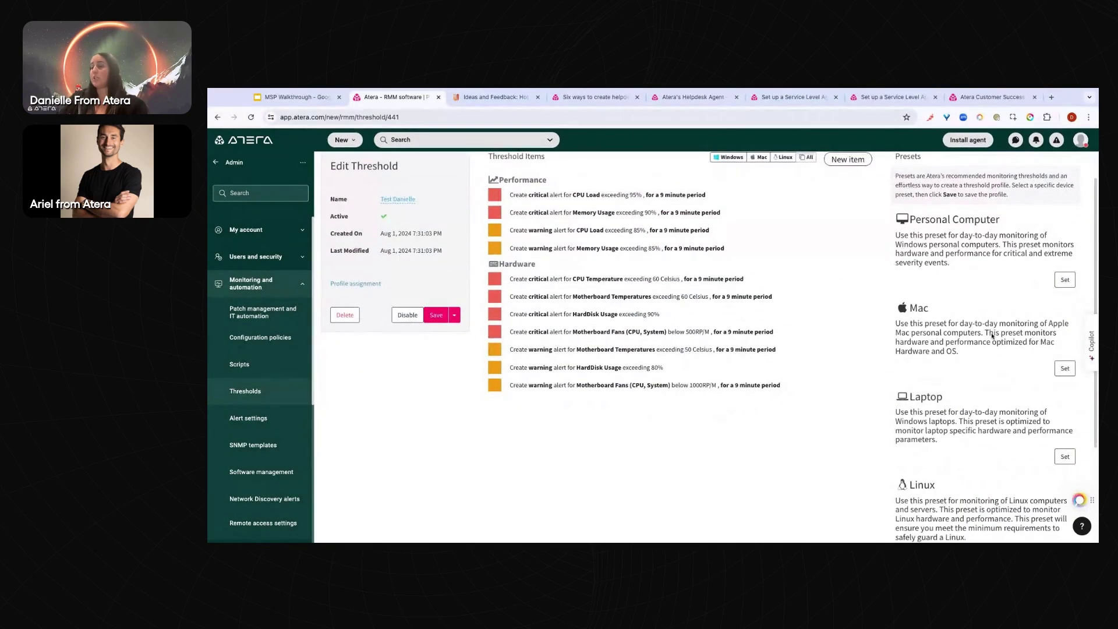
scroll(991, 336, "up", 1)
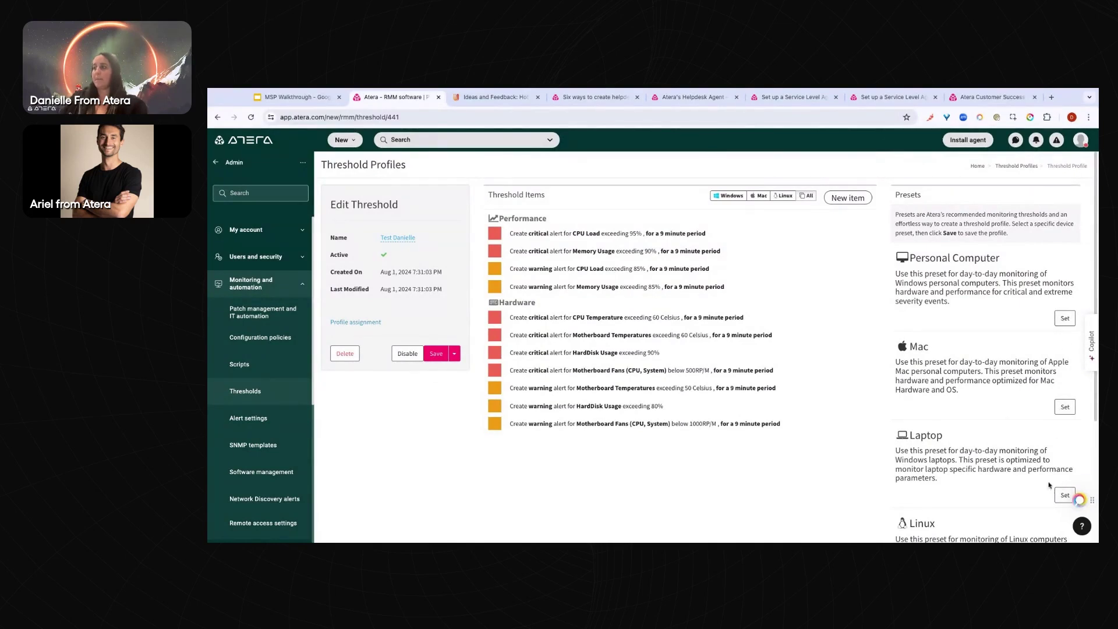
scroll(1062, 490, "down", 3)
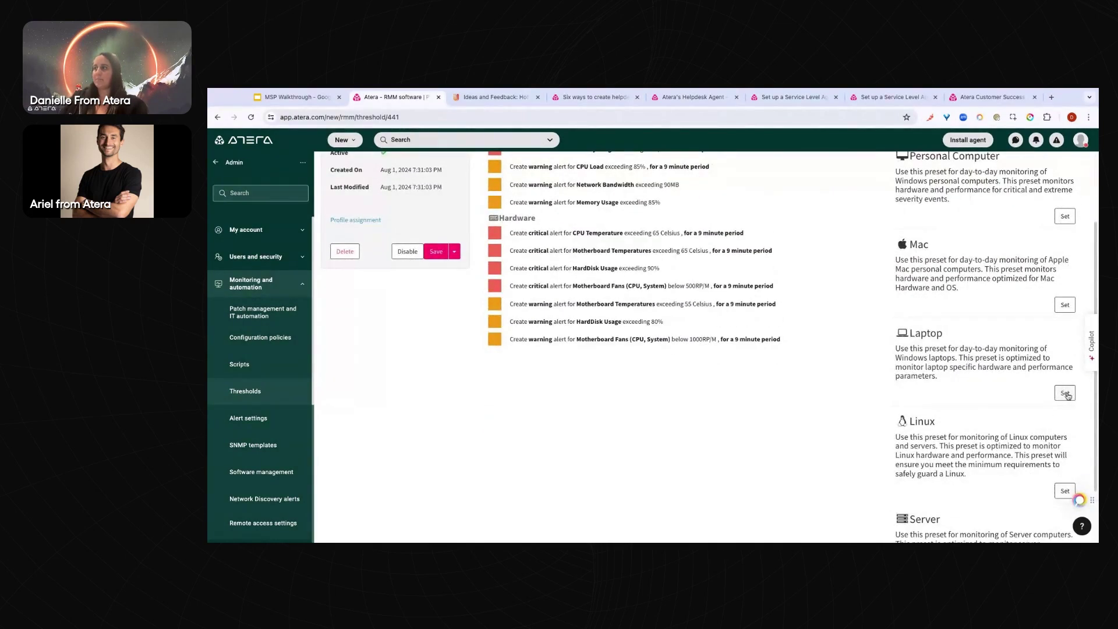
left_click(1064, 394)
left_click(1061, 492)
scroll(675, 357, "up", 3)
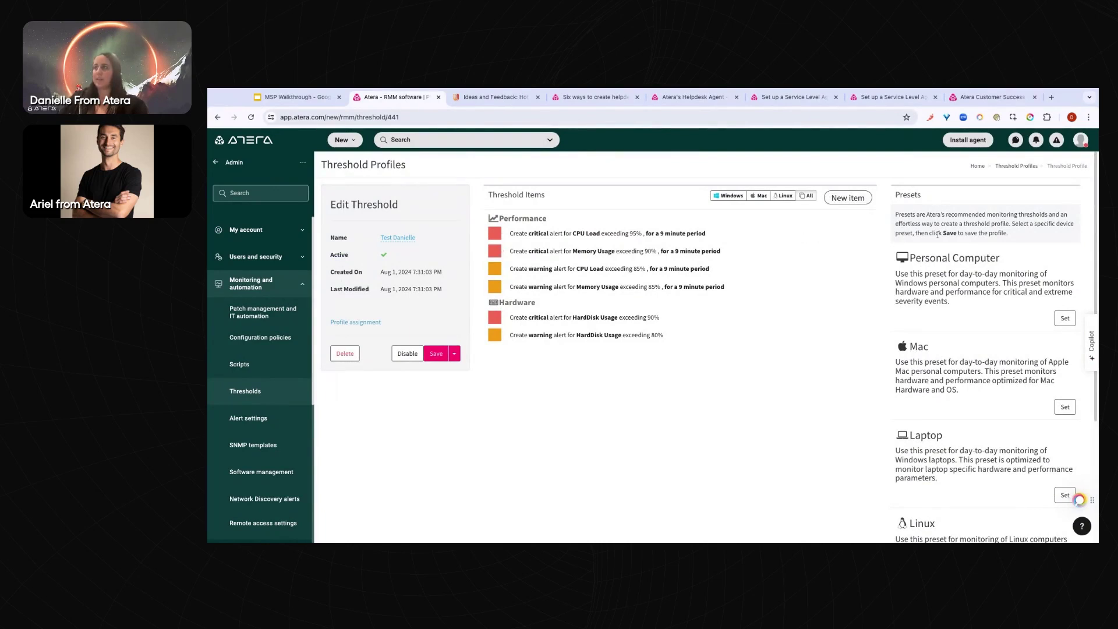
Add a new preset item, settling on Failed Login Attempts at Information severity (3 logins in 5 minutes)
left_click(857, 200)
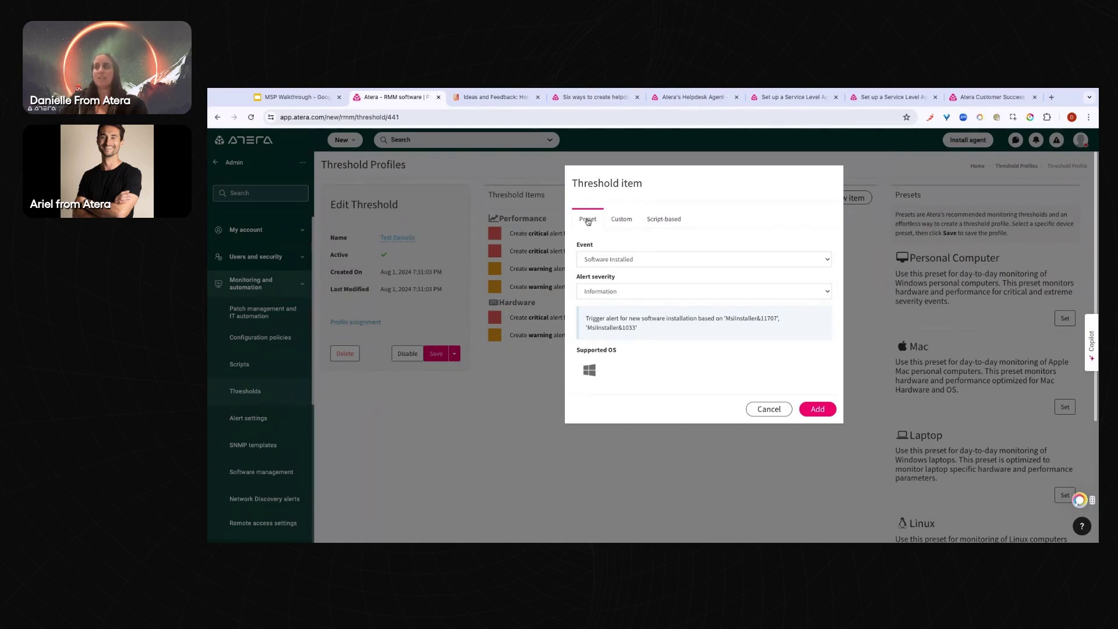
left_click(602, 260)
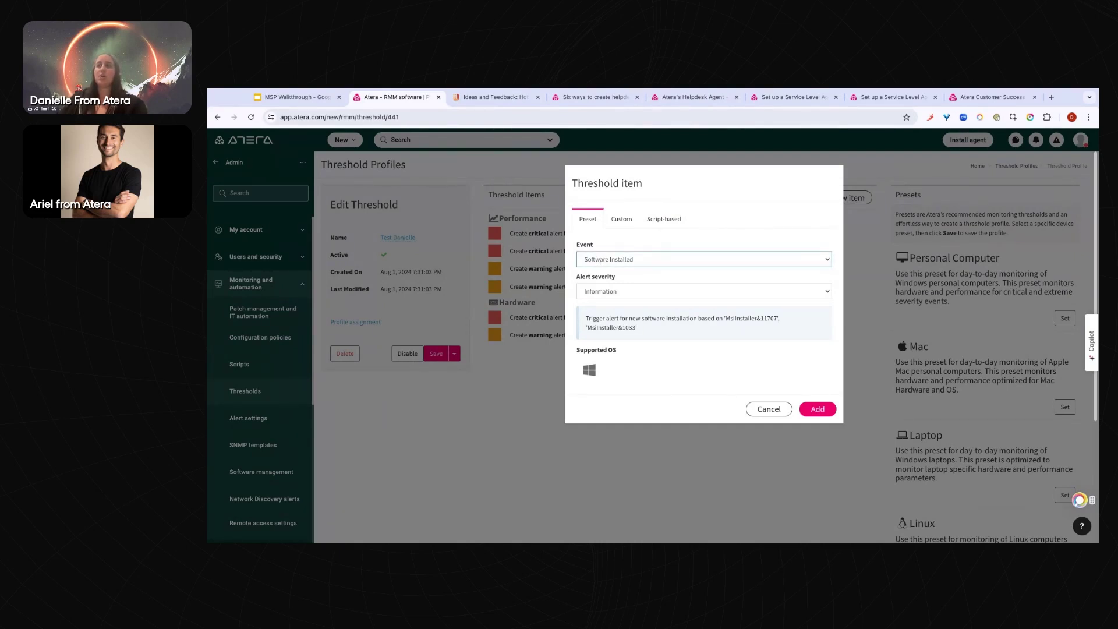
left_click(610, 266)
left_click(633, 290)
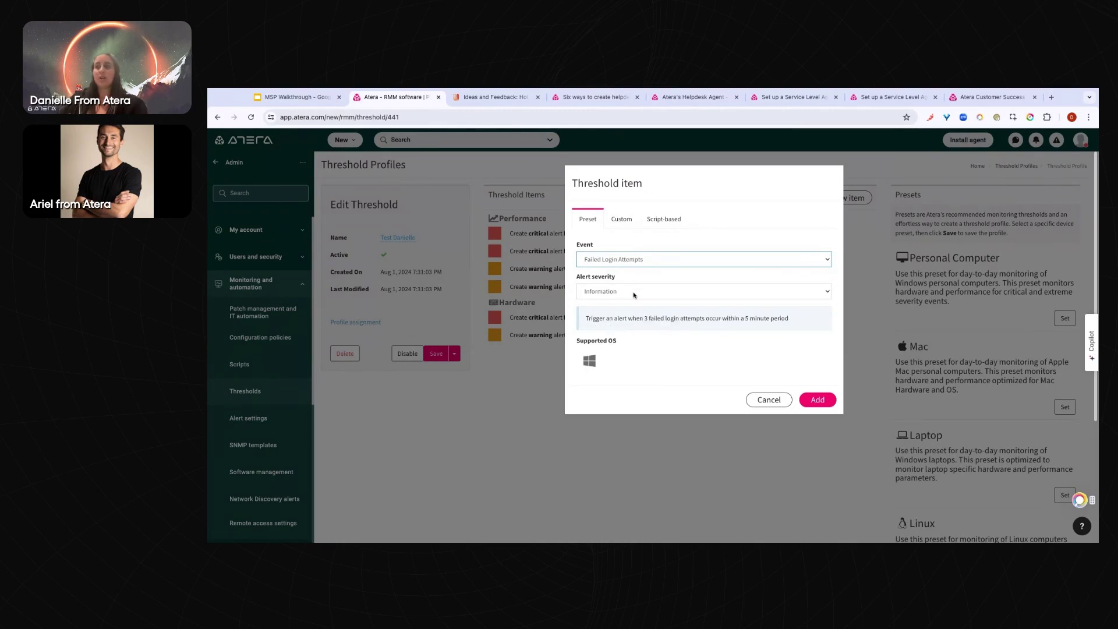
left_click_drag(788, 319, 764, 318)
left_click(644, 318)
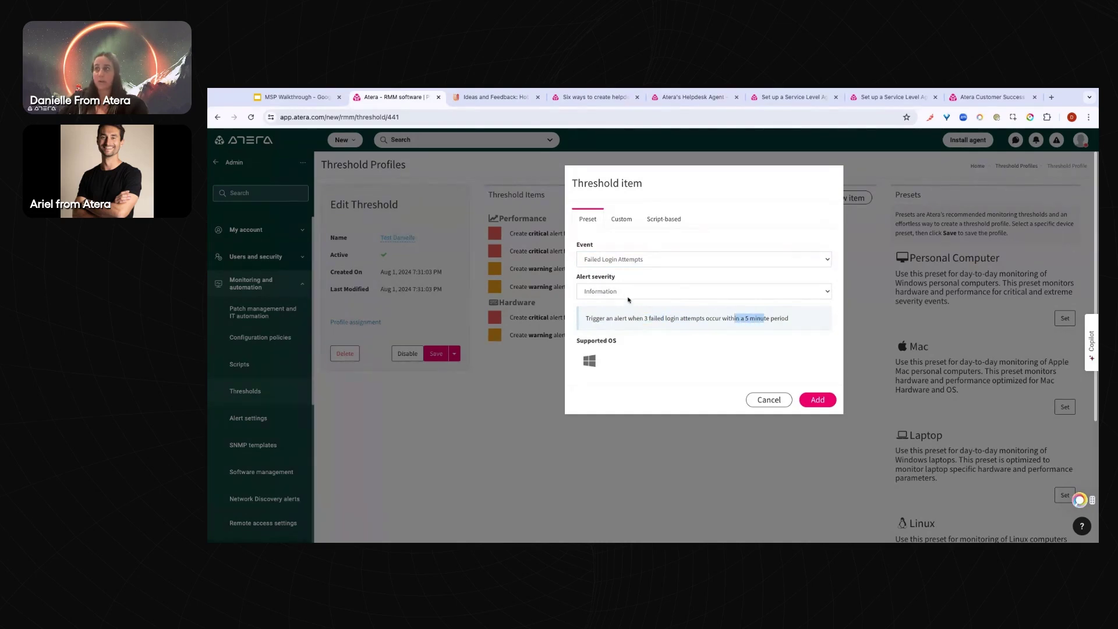
left_click_drag(582, 276, 608, 277)
left_click(614, 280)
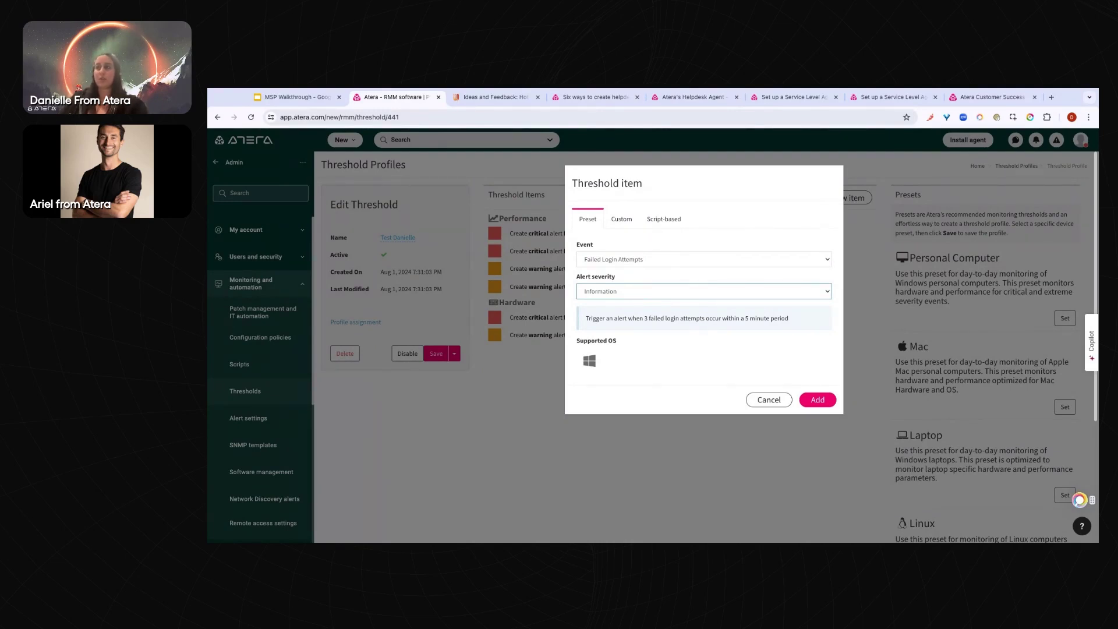
Make the item custom: Failed Login Attempts category, 10 failed attempts, time period 6
left_click(621, 221)
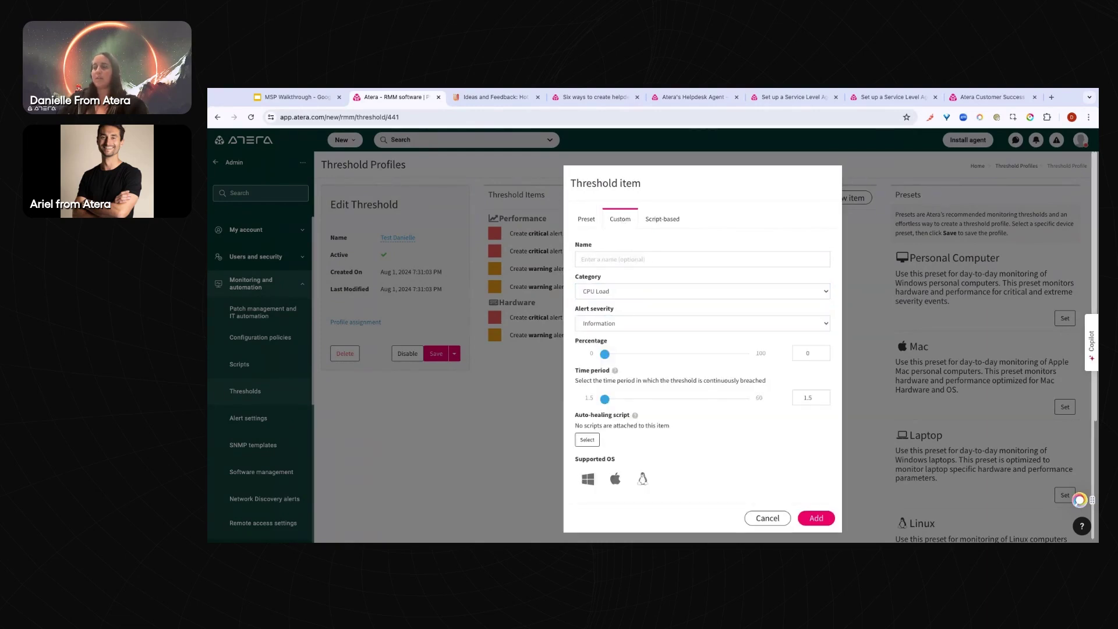
left_click(610, 293)
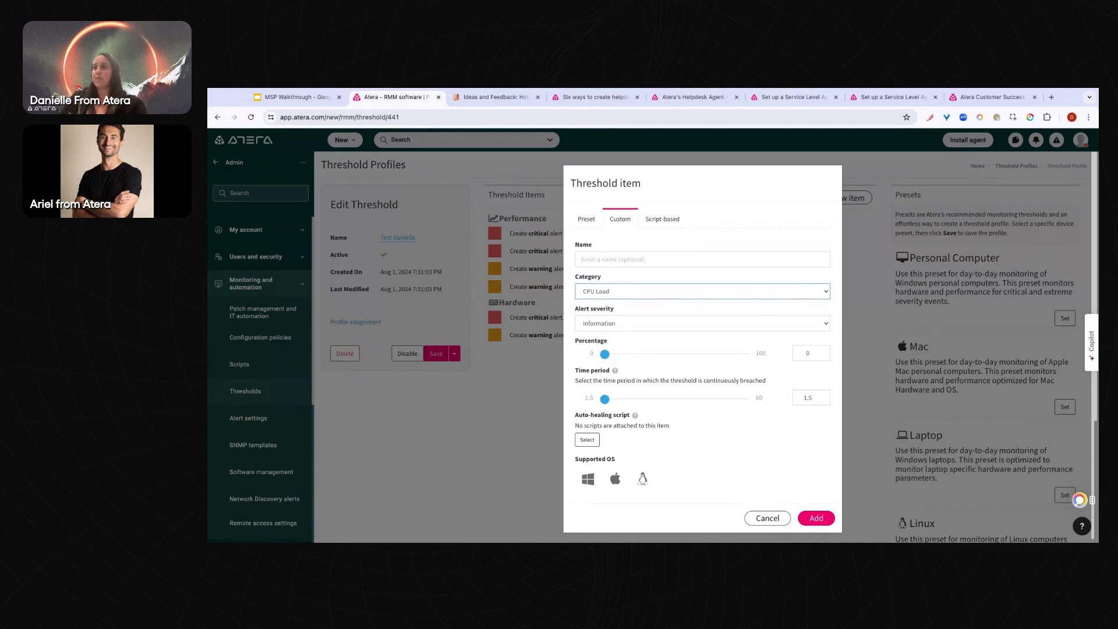
double_click(587, 219)
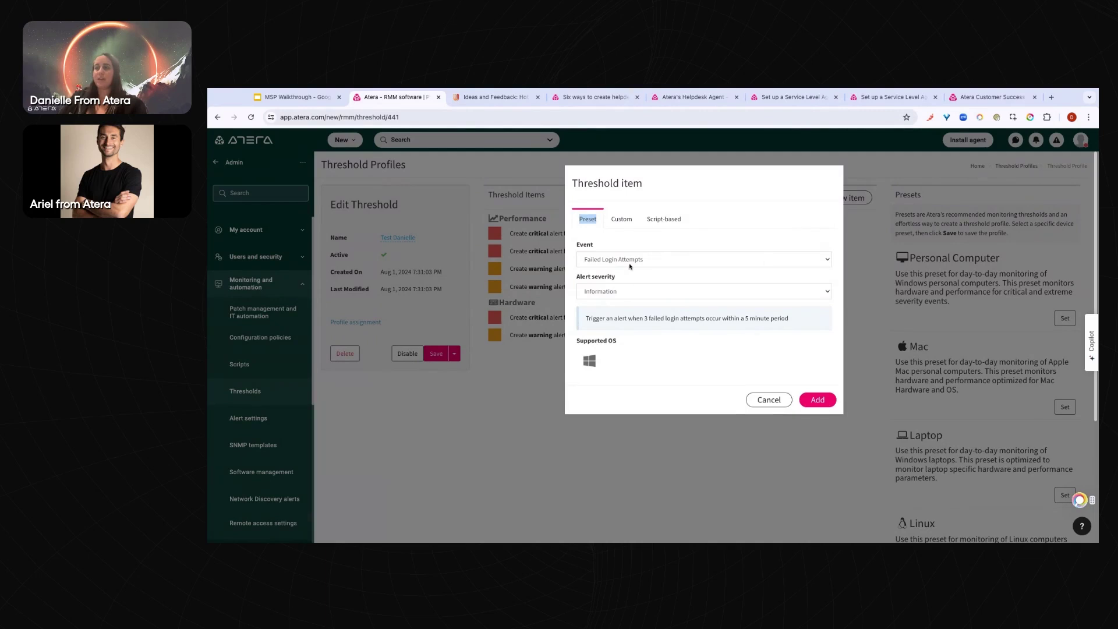
left_click_drag(671, 318, 749, 318)
left_click(620, 219)
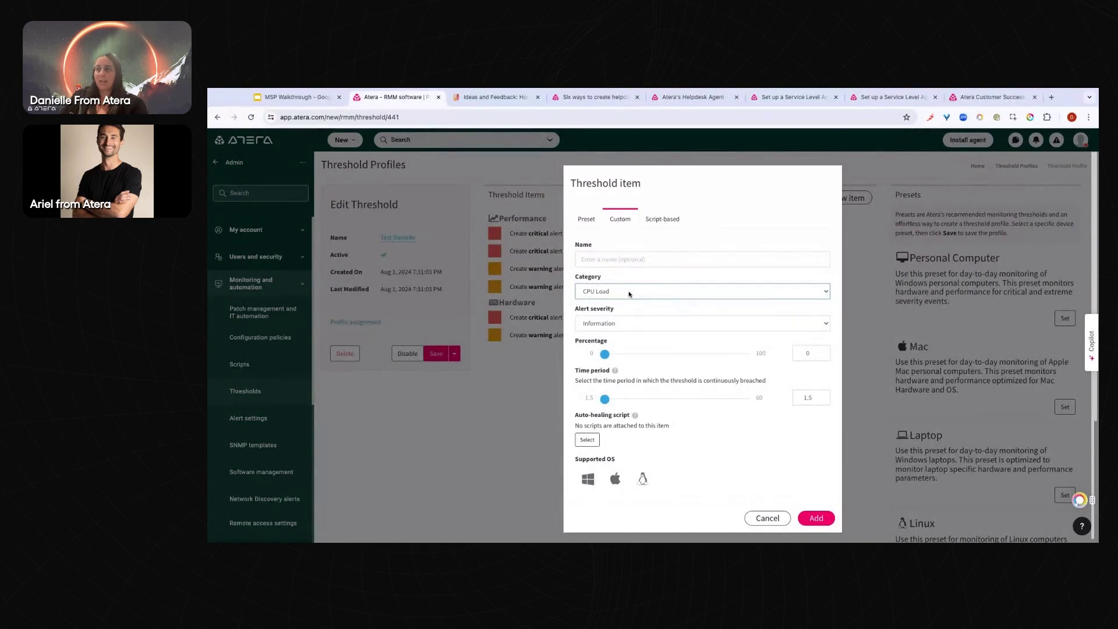
left_click(600, 301)
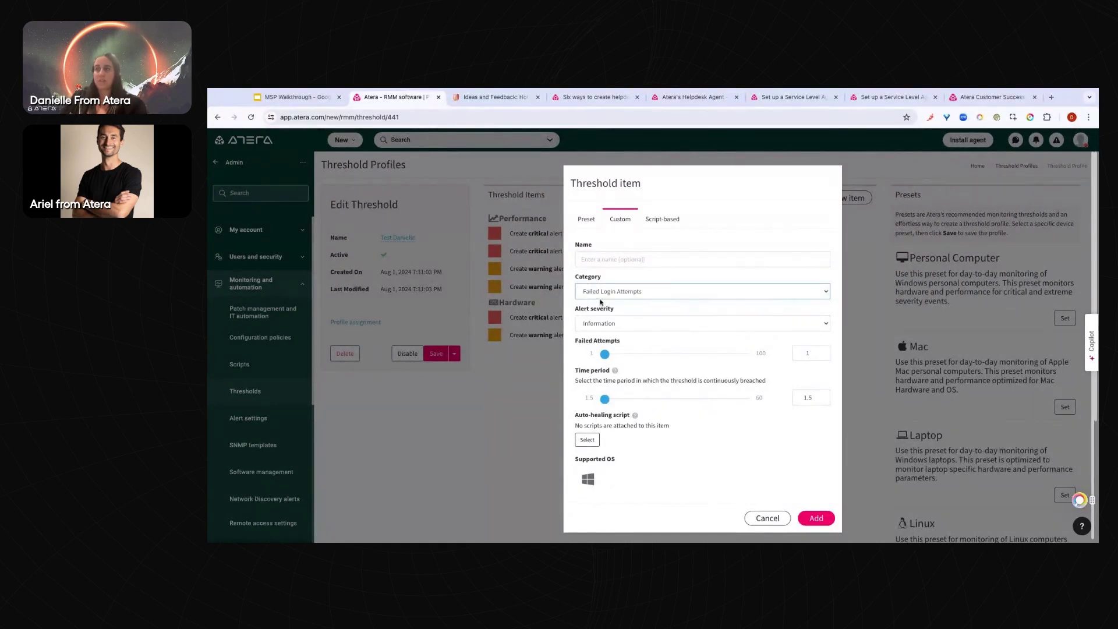
key("Right")
key("Right")
key("Right")
key("Right")
key("Right")
key("Right")
key("Right")
key("Right")
key("Right")
key("Right")
key("Right")
key("Right")
key("Right")
key("Left")
key("Left")
key("Left")
key("Left")
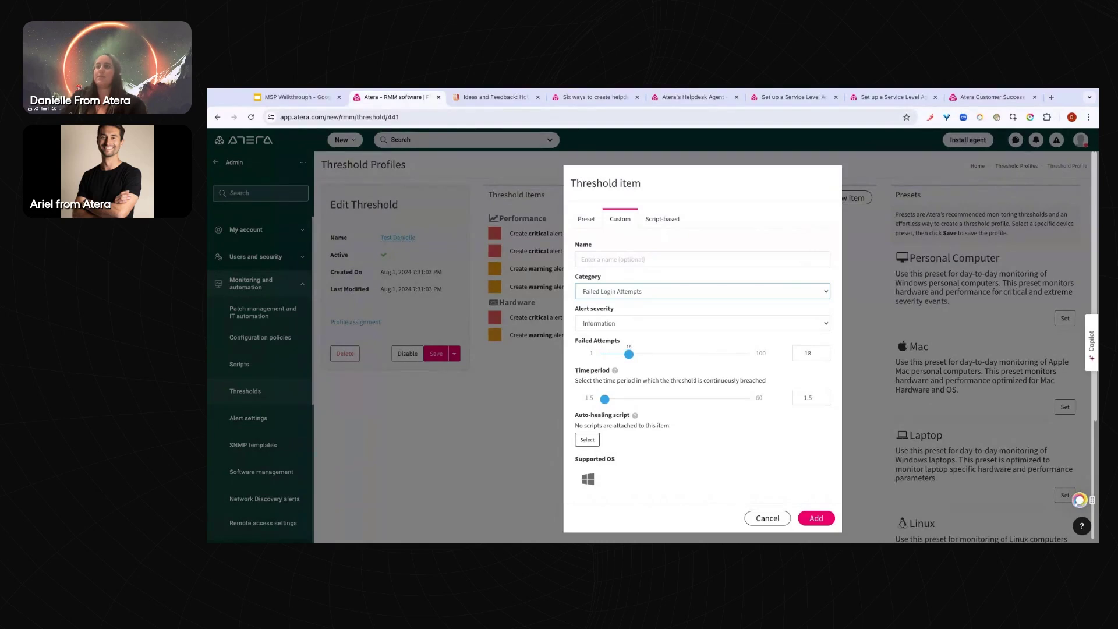
key("Left")
key("Left")
key("Left")
key("Left")
key("Left")
key("Left")
key("Left")
key("Left")
key("Right")
mouse_move(605, 403)
left_mouse_down()
mouse_move(648, 399)
mouse_move(615, 400)
left_mouse_up()
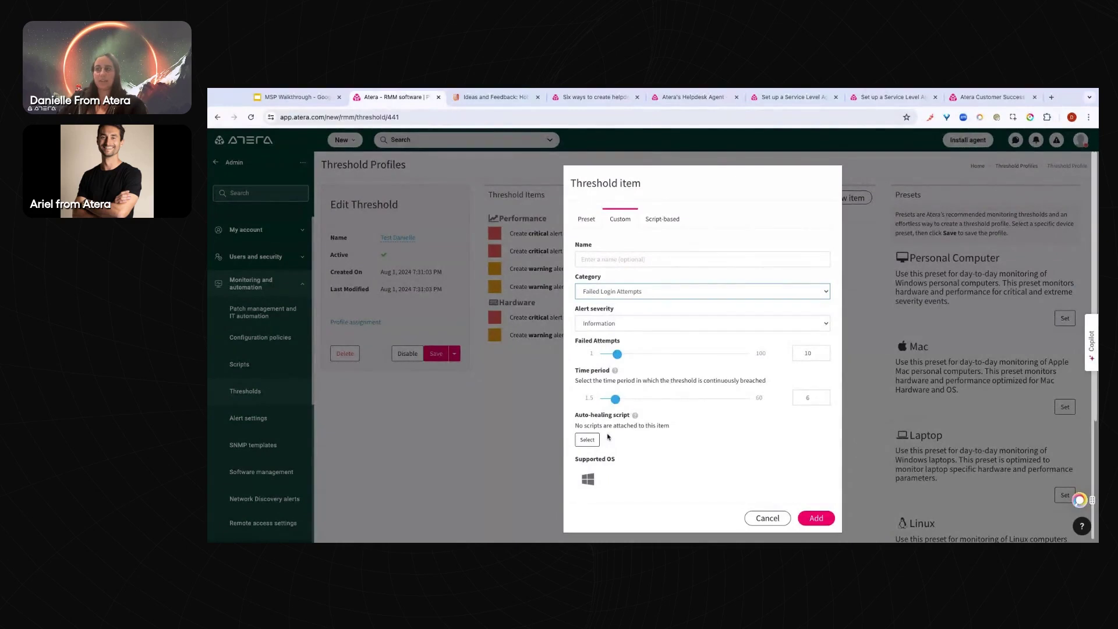
Lower failed attempts to 3, browsing the auto-healing script list but attaching no script
left_click(588, 440)
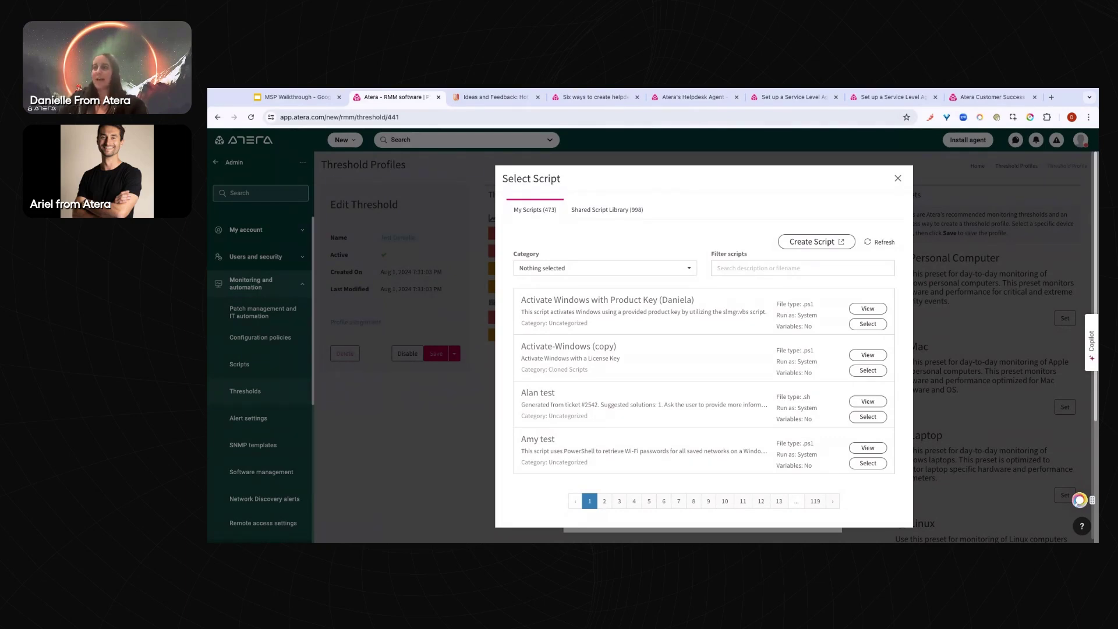
left_click(897, 178)
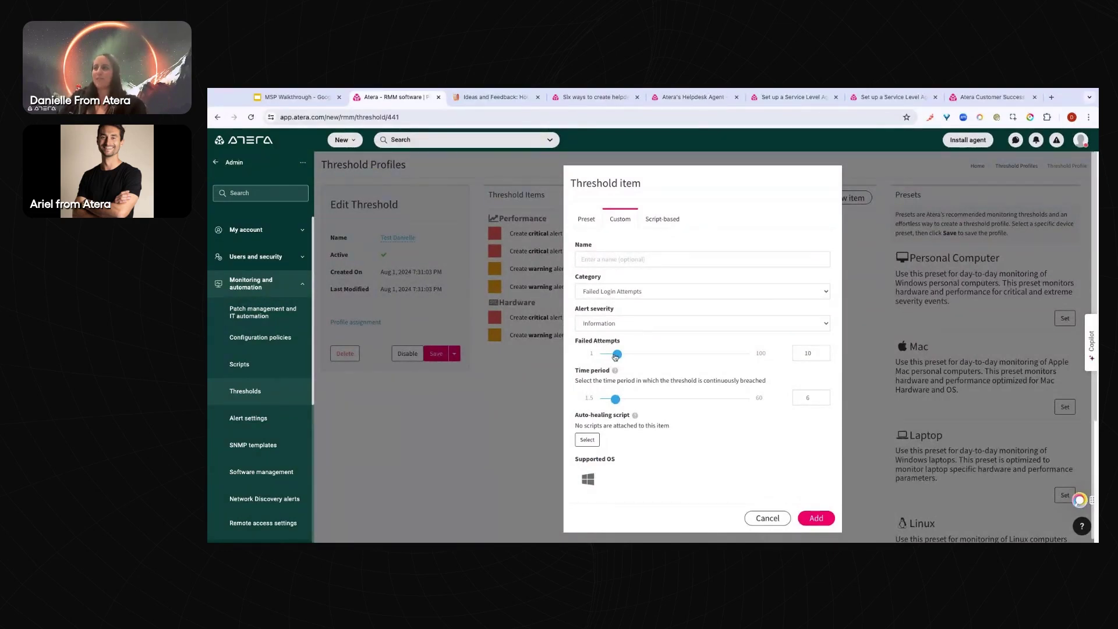
left_click_drag(618, 354, 607, 354)
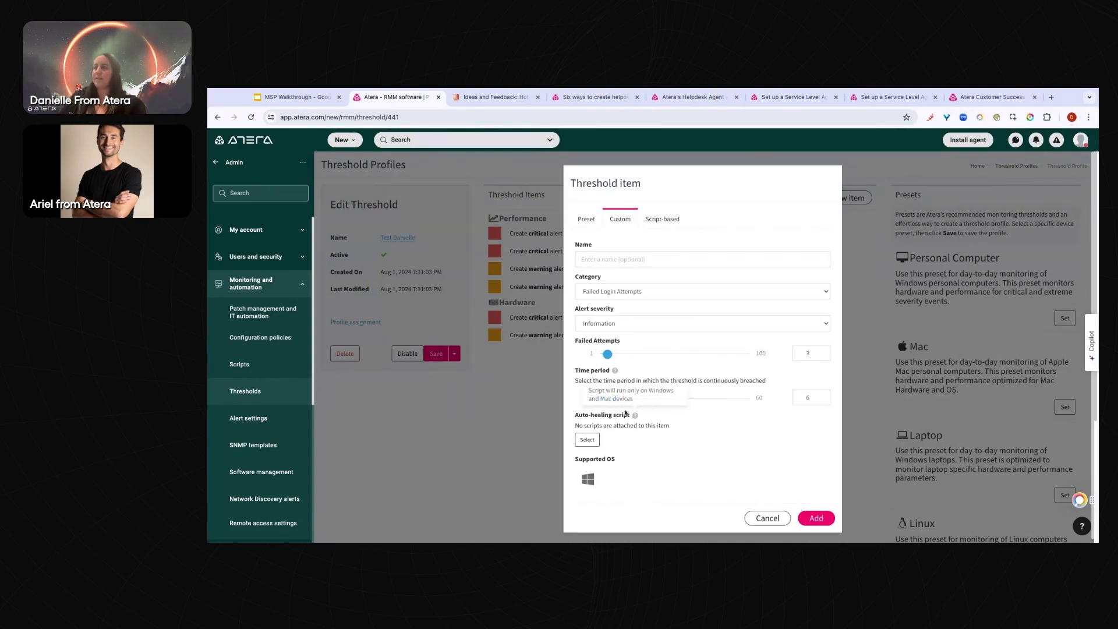
left_click(587, 439)
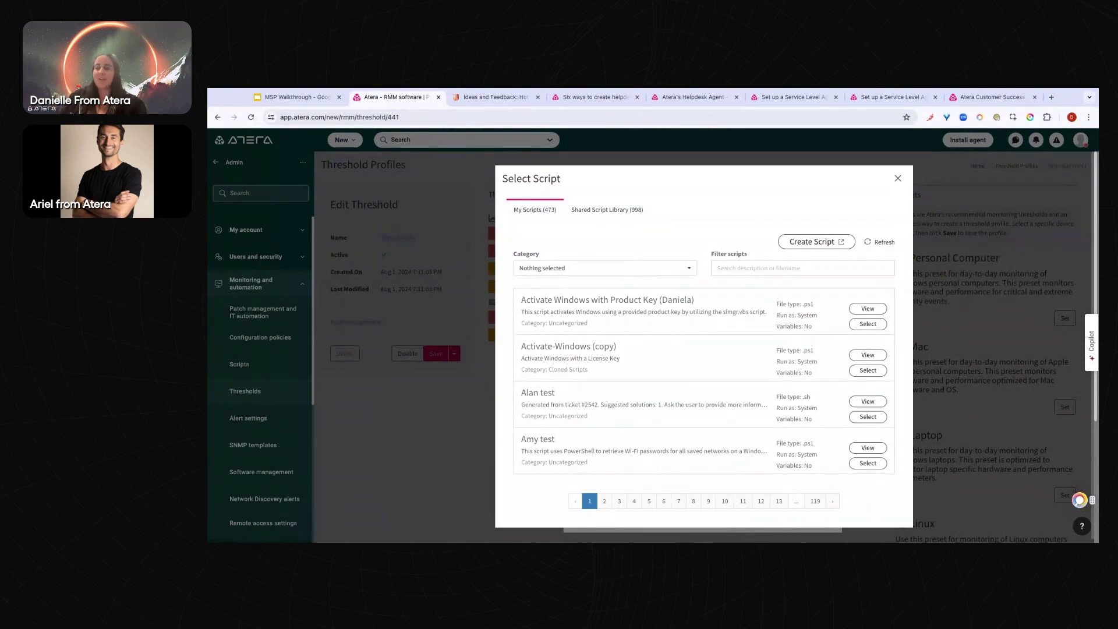
key("Escape")
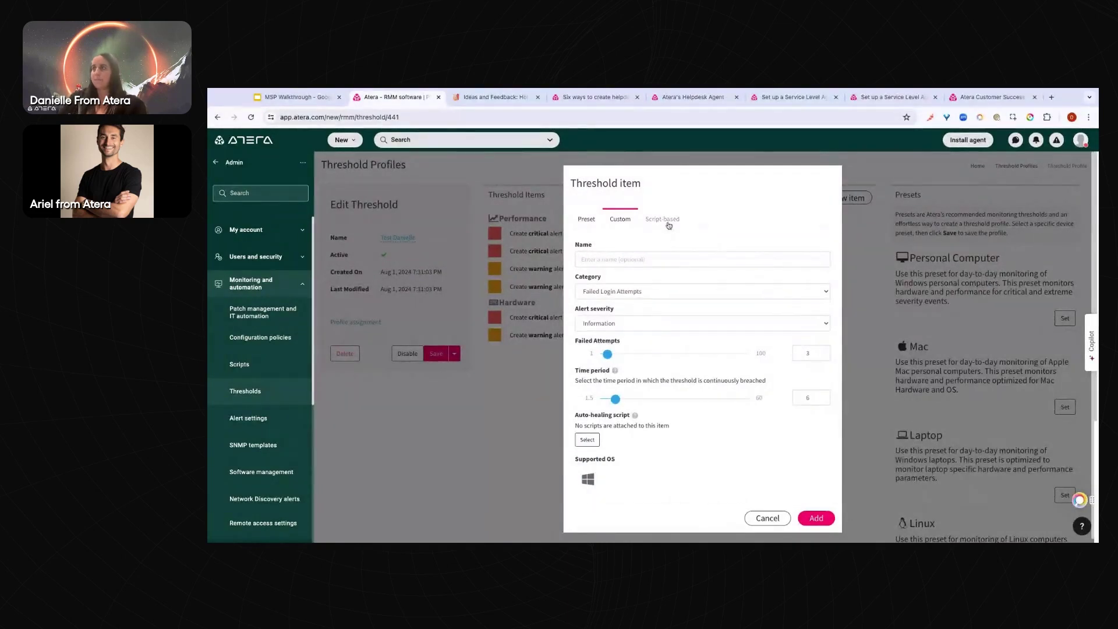
Switch the item to a script-based threshold and browse monitoring scripts without choosing one
left_click(659, 224)
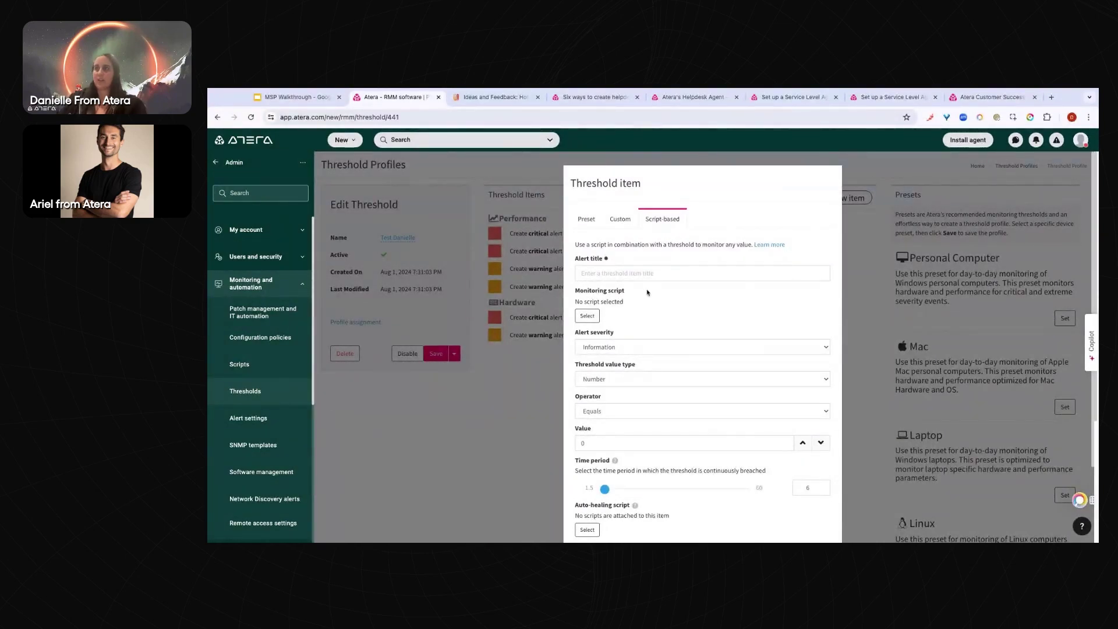
left_click(588, 315)
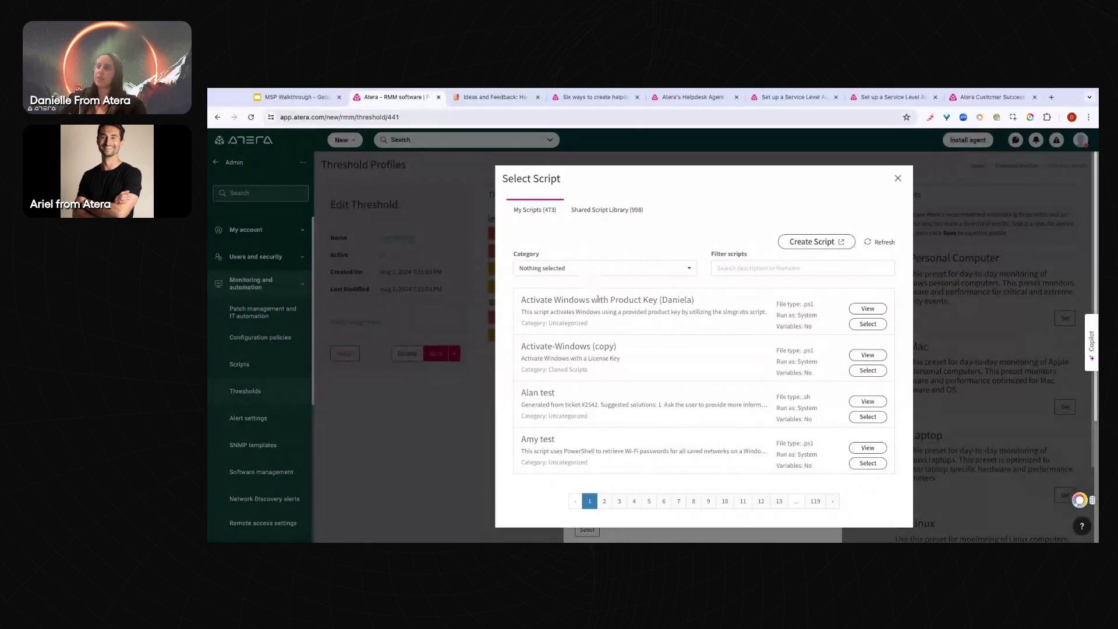
left_click(898, 180)
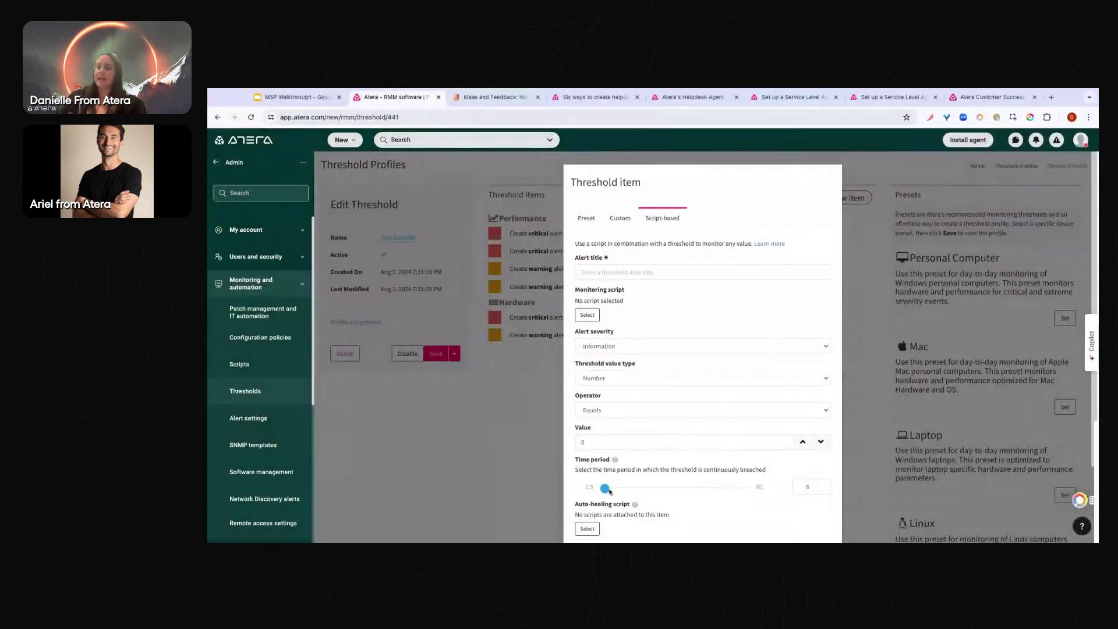
scroll(609, 491, "down", 1)
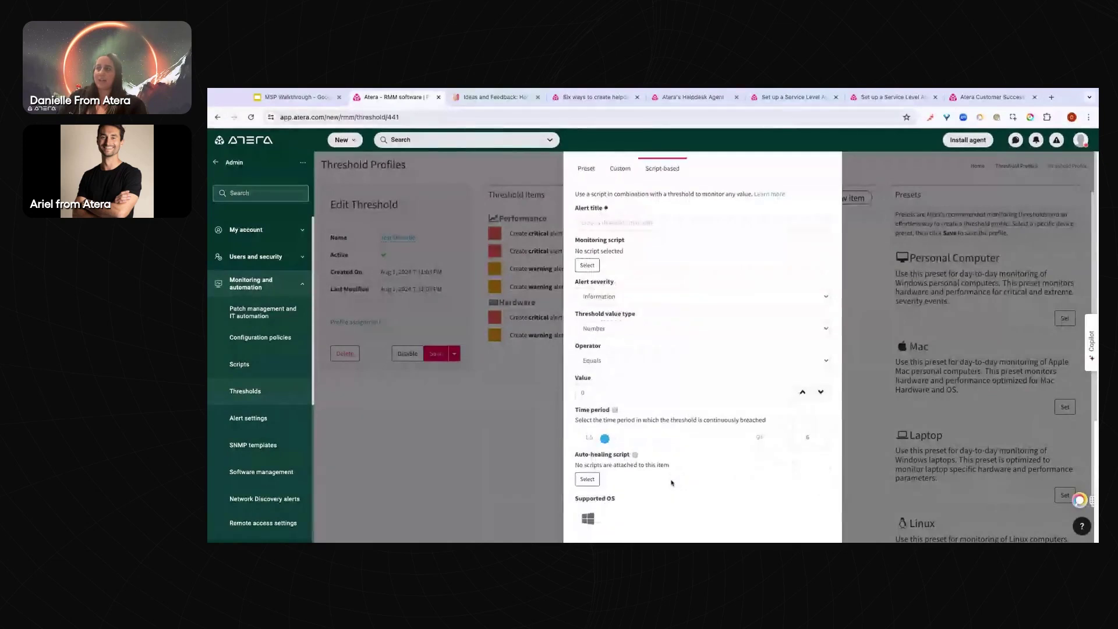
scroll(672, 483, "down", 1)
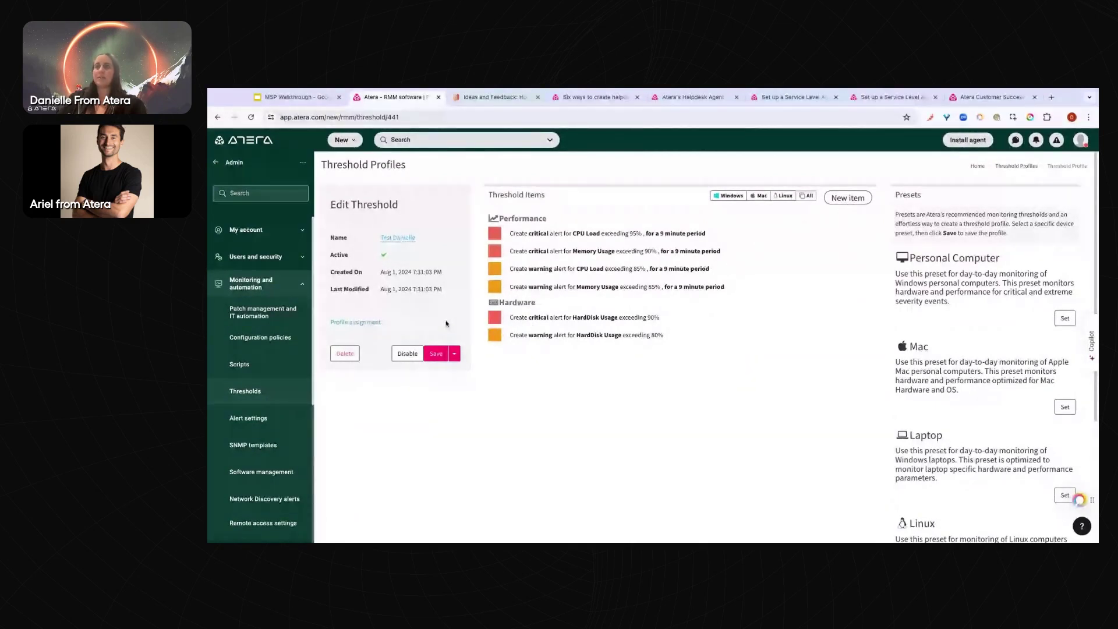
Apply the Server preset, adding Network Bandwidth, temperature, fan and Exchange alerts to the profile
scroll(729, 357, "down", 2)
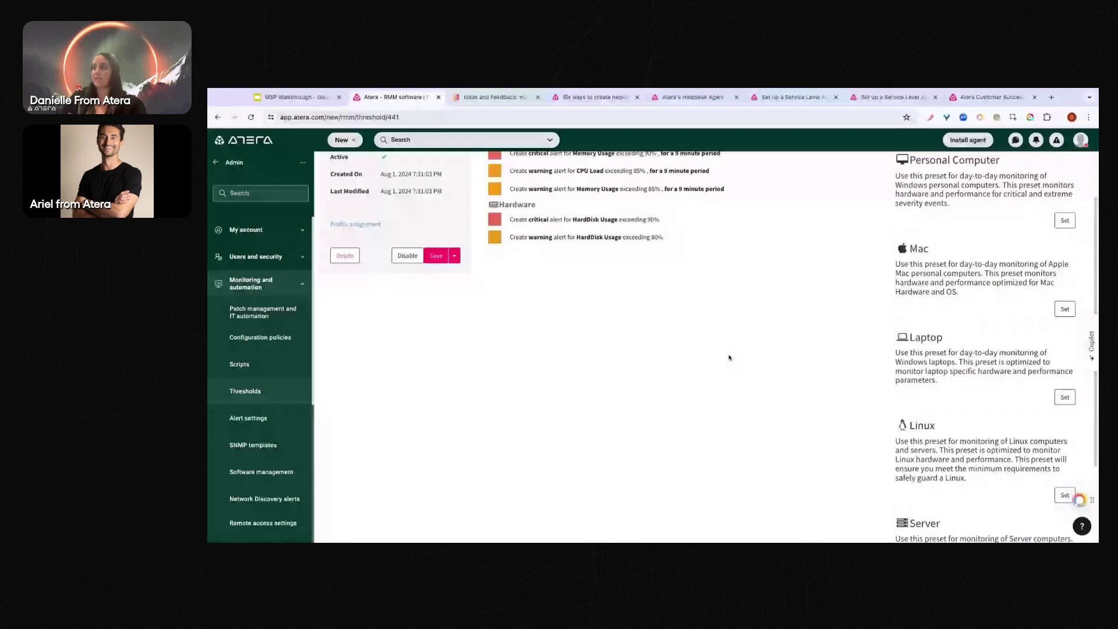
scroll(1006, 475, "down", 2)
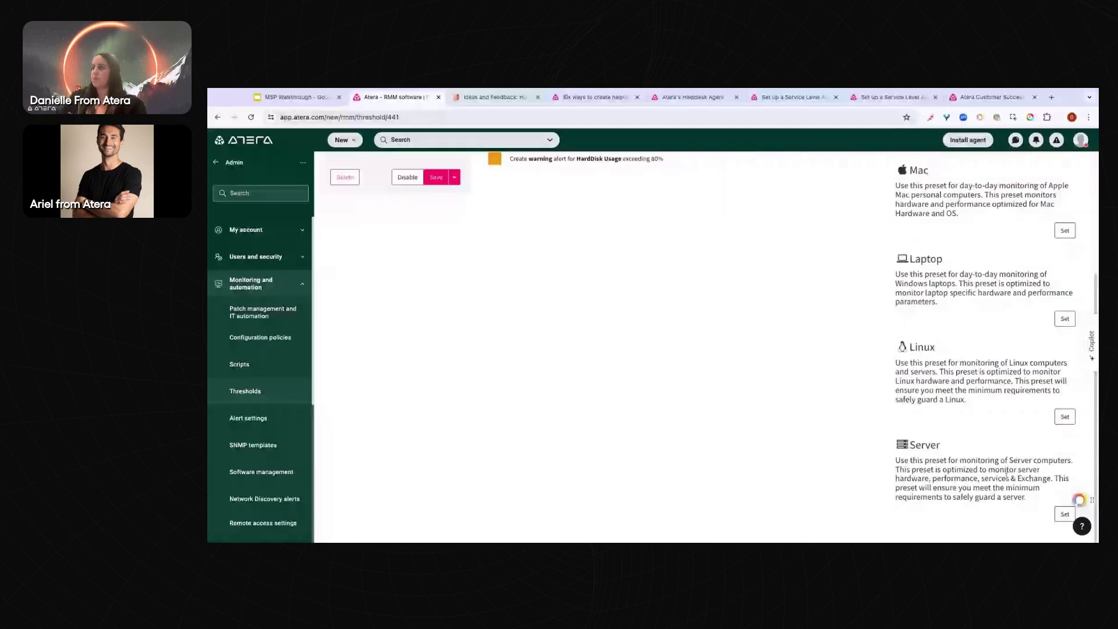
left_click(1064, 514)
scroll(1063, 515, "up", 3)
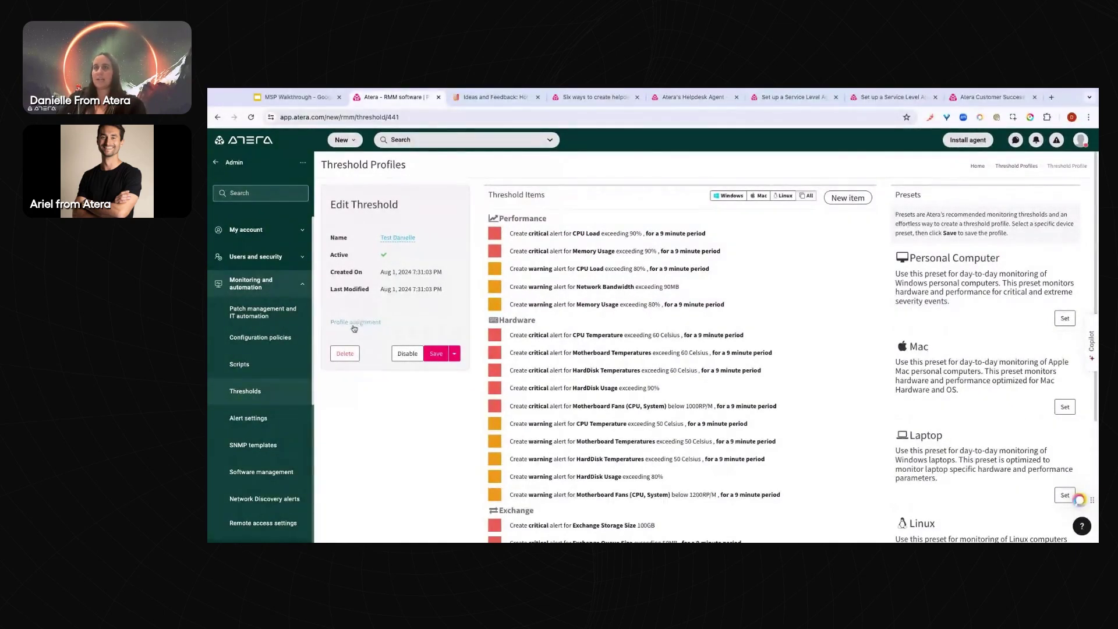
left_click(358, 324)
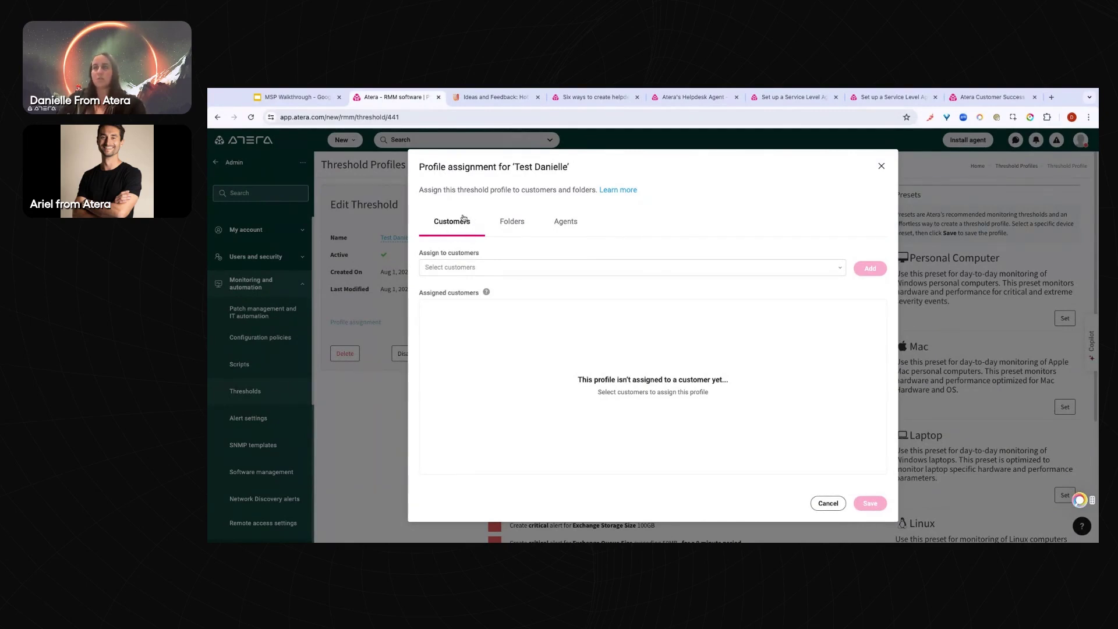
left_click(511, 222)
left_click(566, 224)
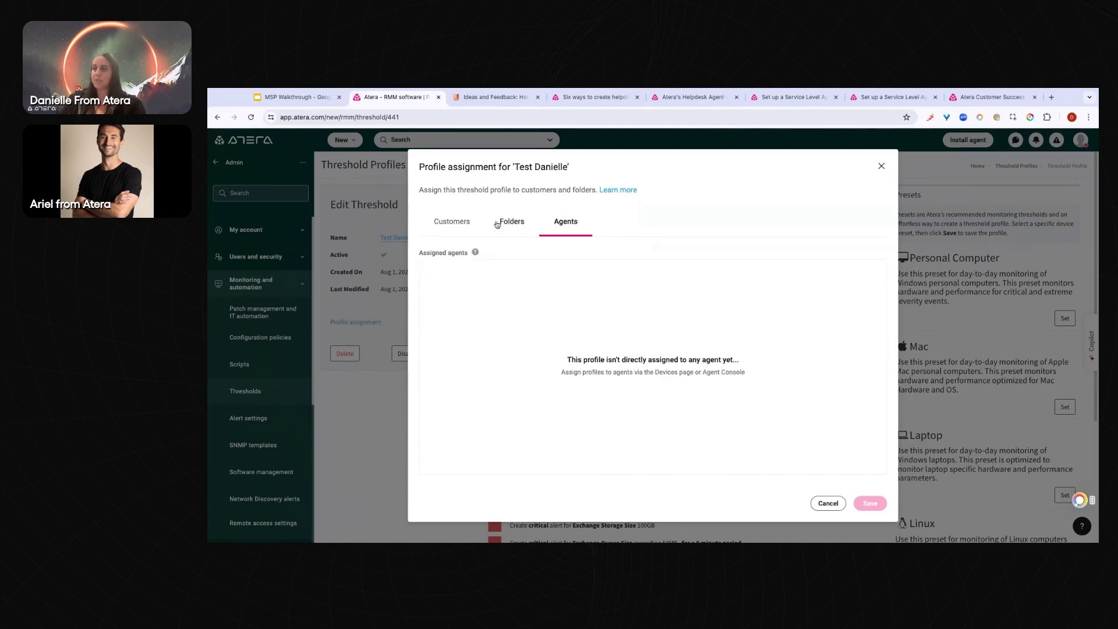
left_click(466, 223)
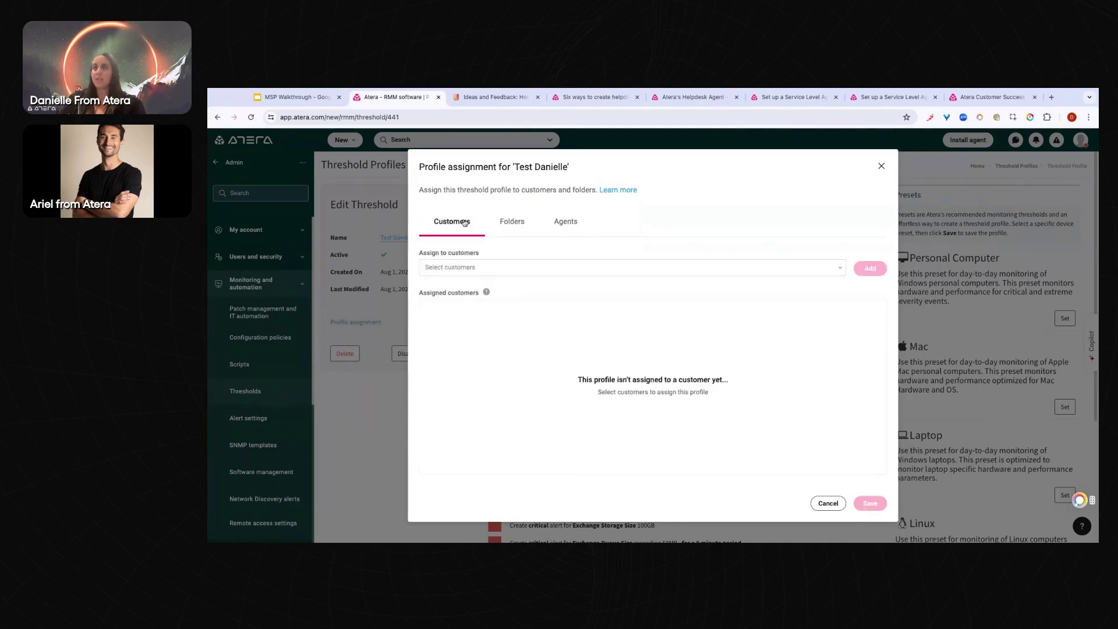
left_click(501, 273)
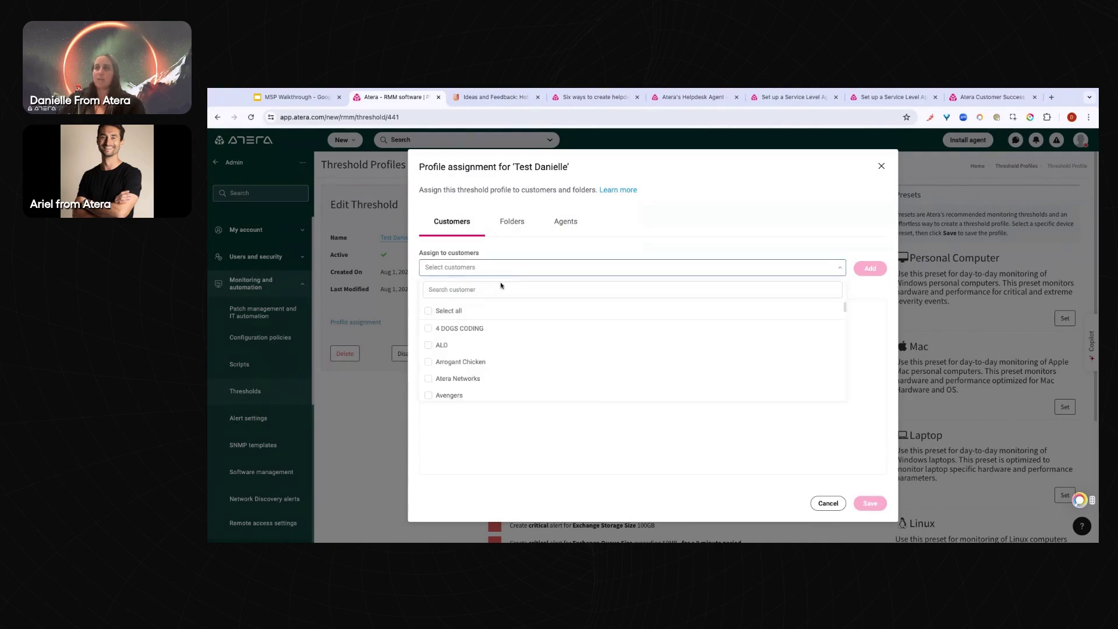
left_click(475, 346)
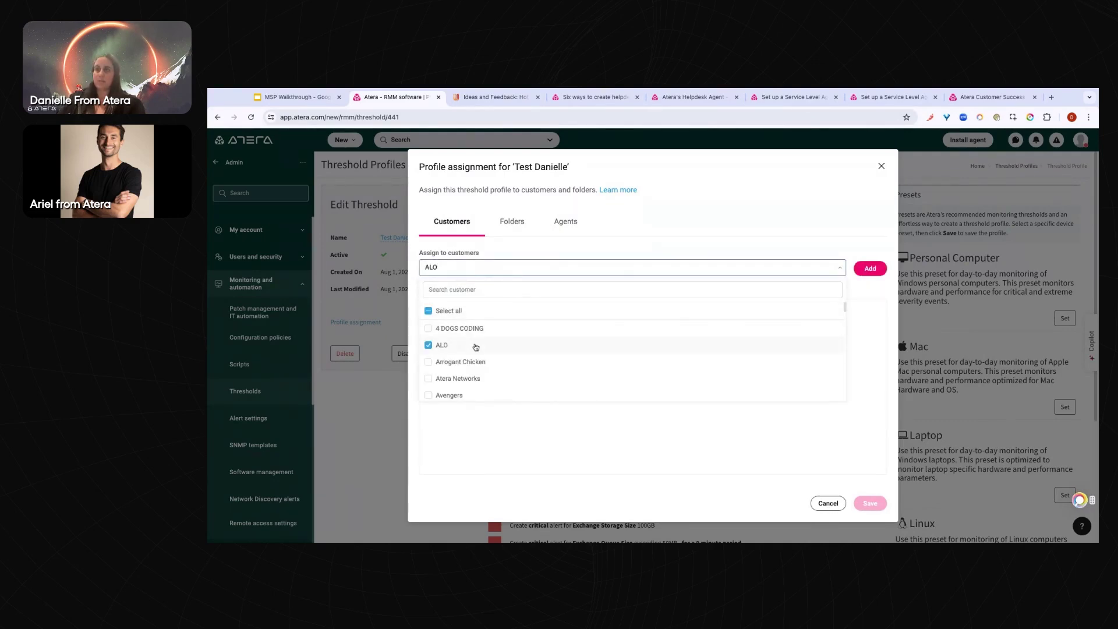
left_click(874, 269)
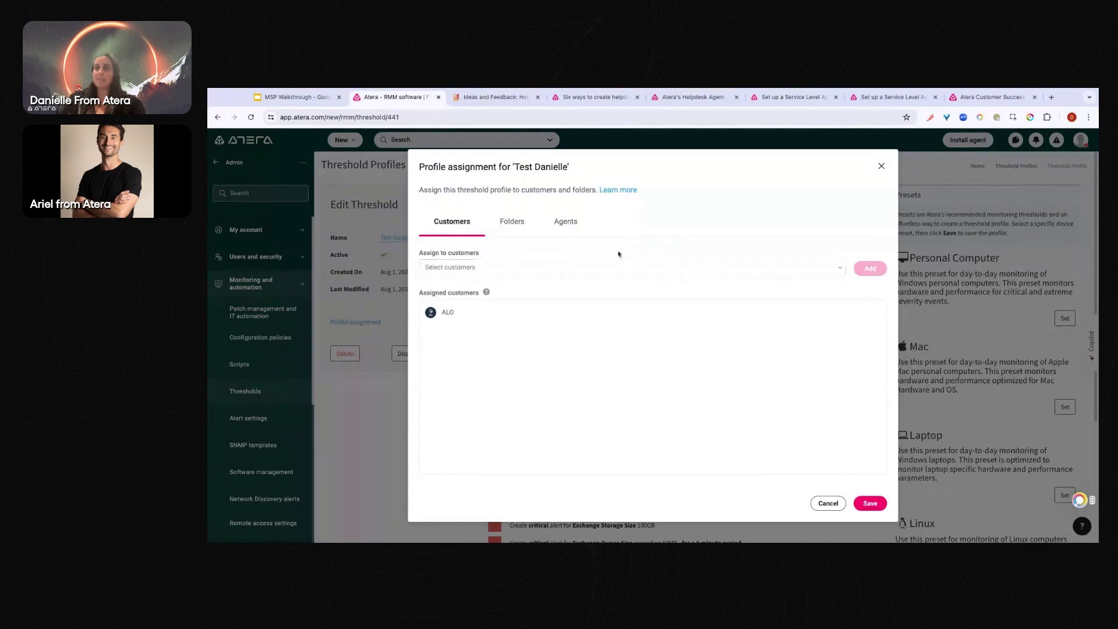
left_click(507, 226)
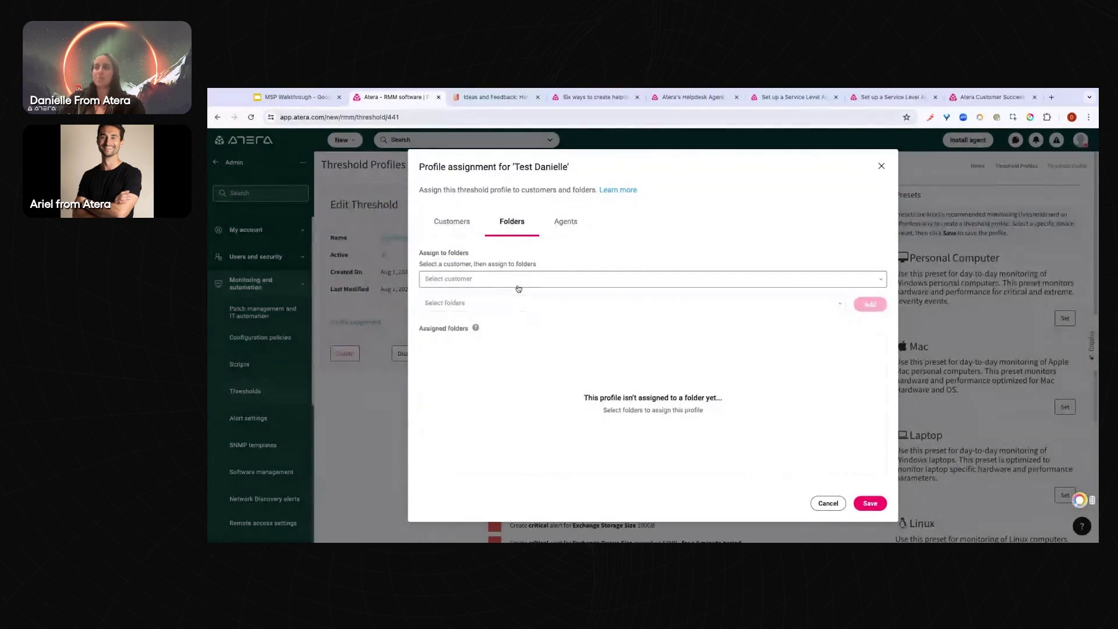
left_click(518, 288)
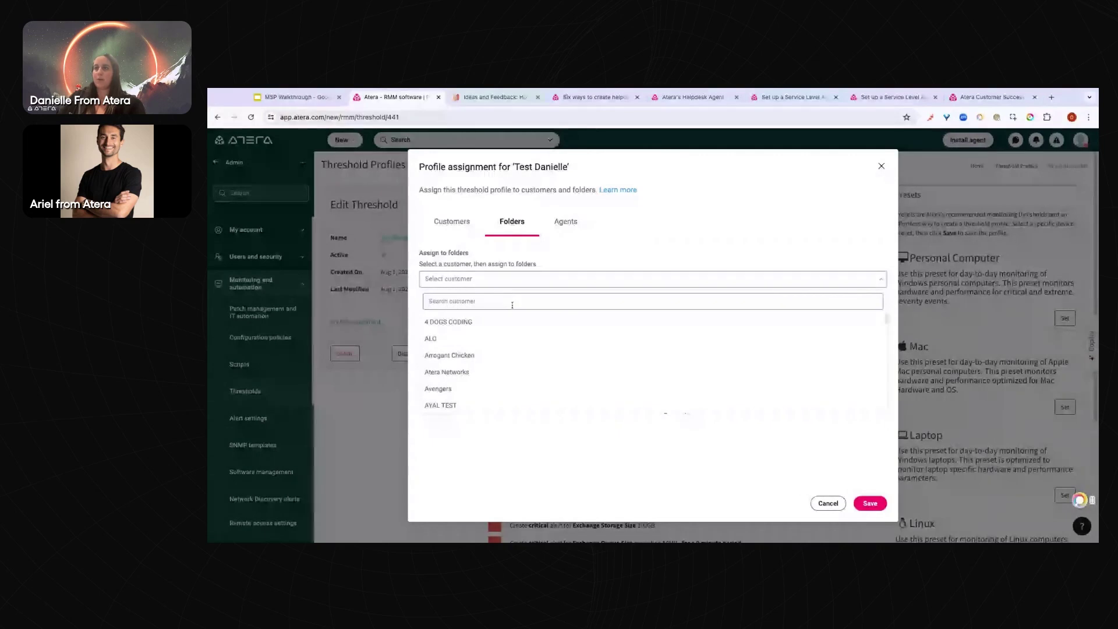
left_click(512, 322)
left_click(534, 303)
left_click(531, 364)
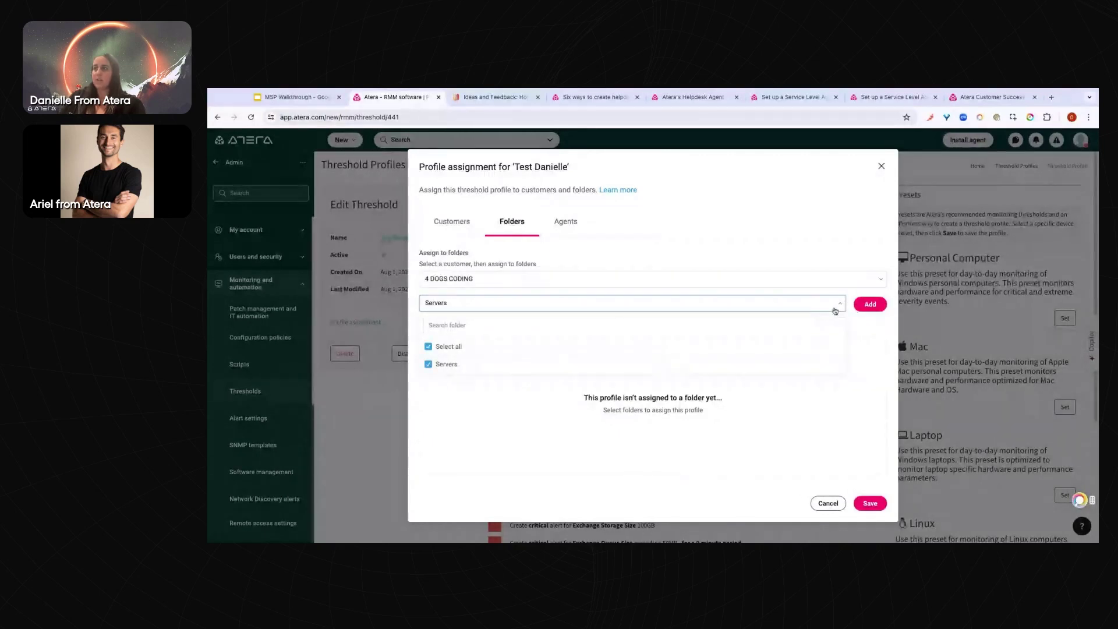
left_click(869, 308)
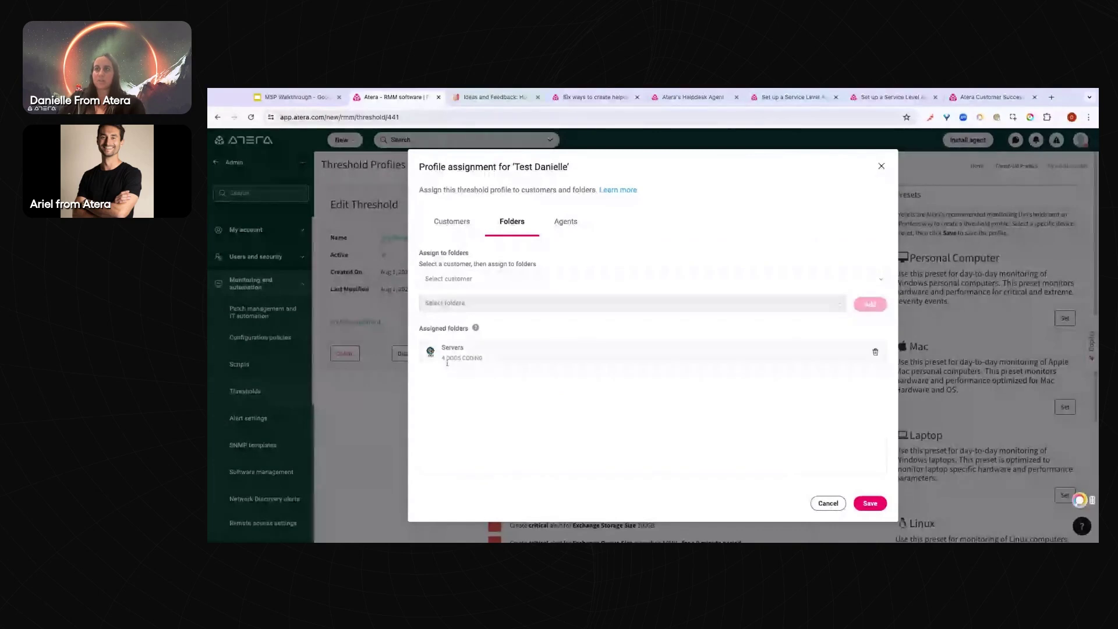
left_click(829, 504)
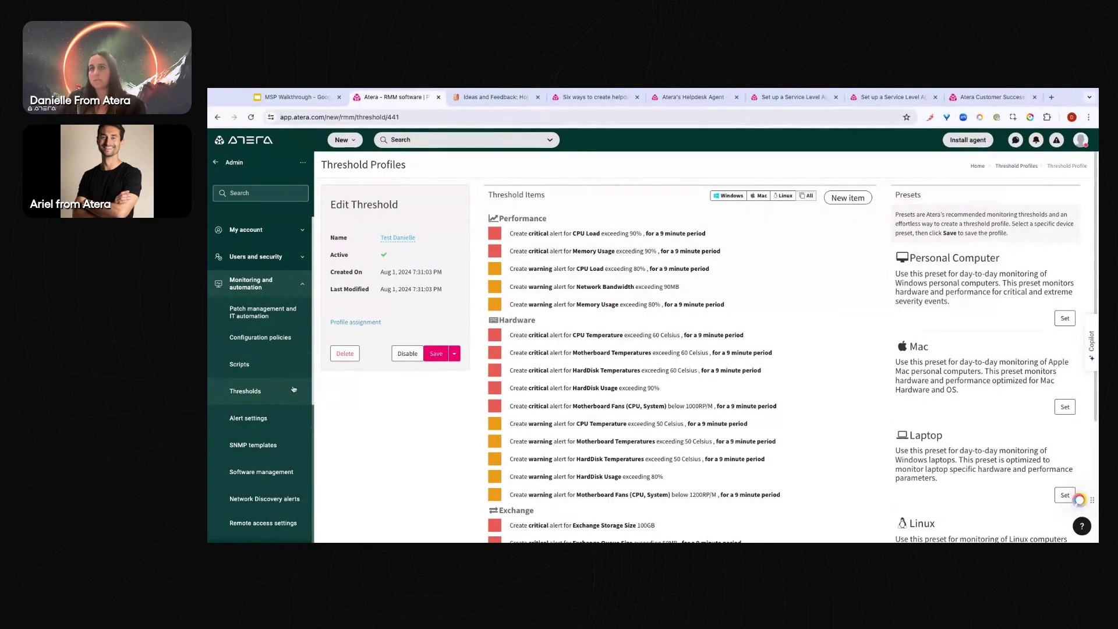
Generate the 'Create Restore Point and Restart Computer' .ps1 script with Copilot from the restore-point example
left_click(239, 364)
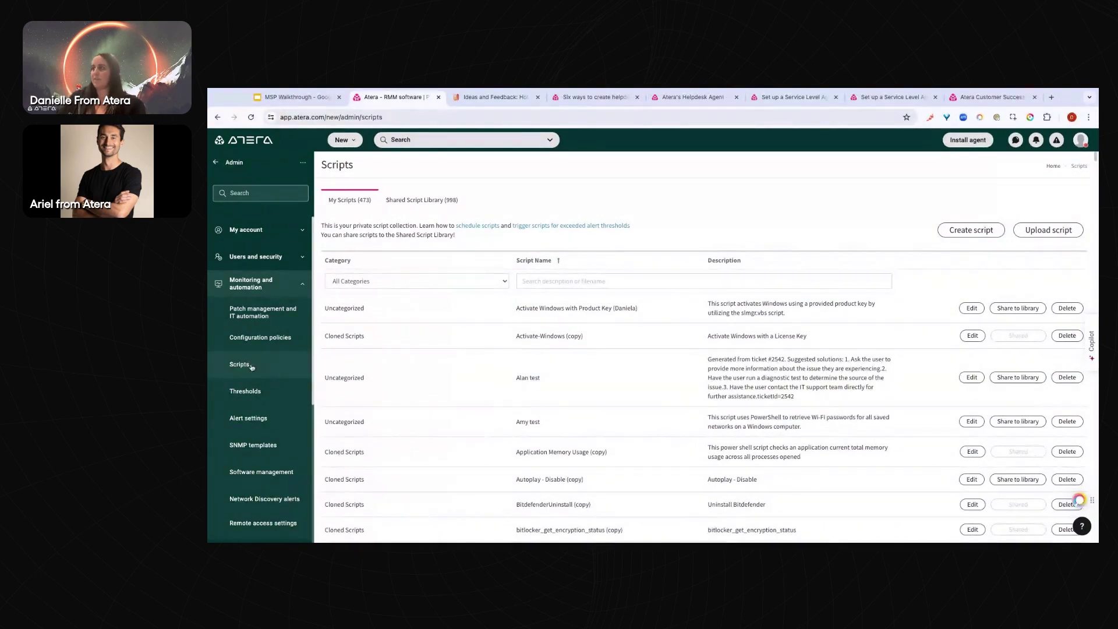
left_click(968, 233)
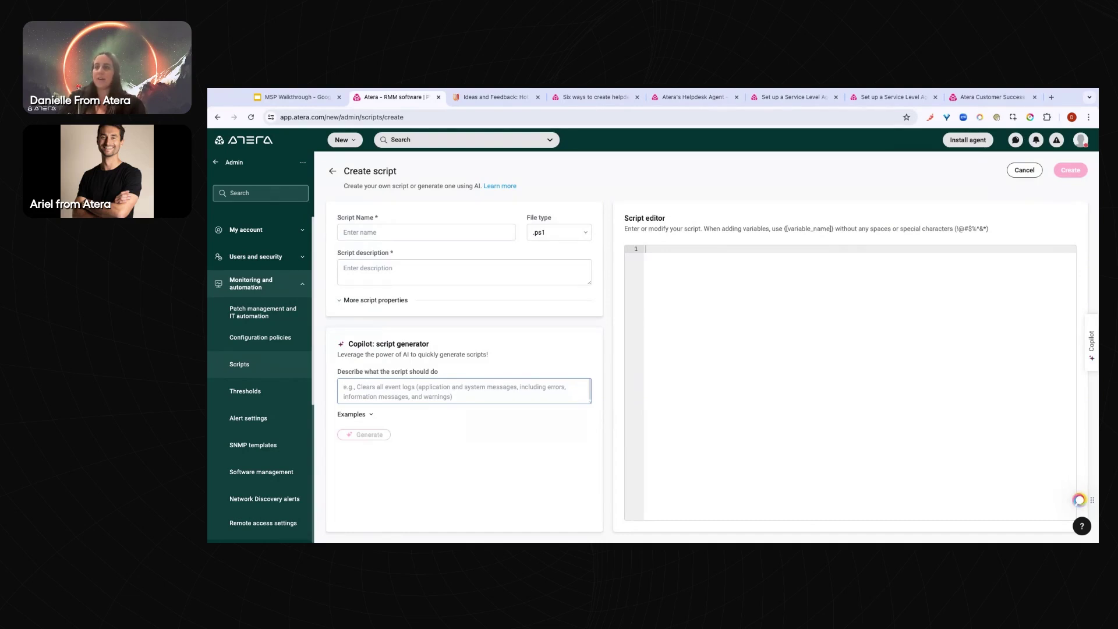
left_click(364, 416)
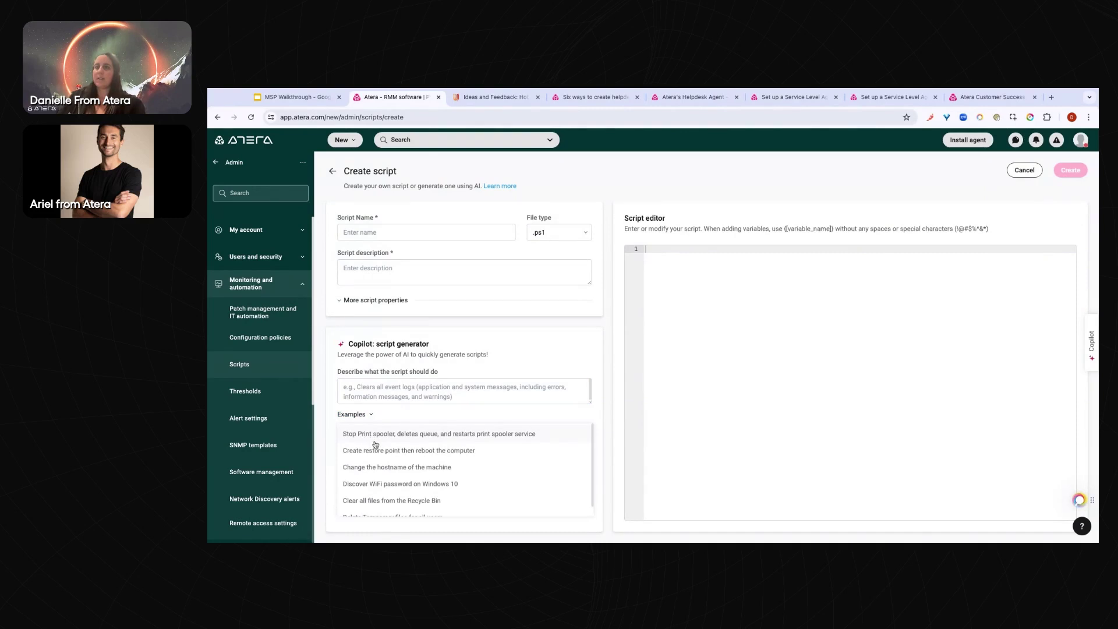
left_click(412, 451)
left_click(380, 434)
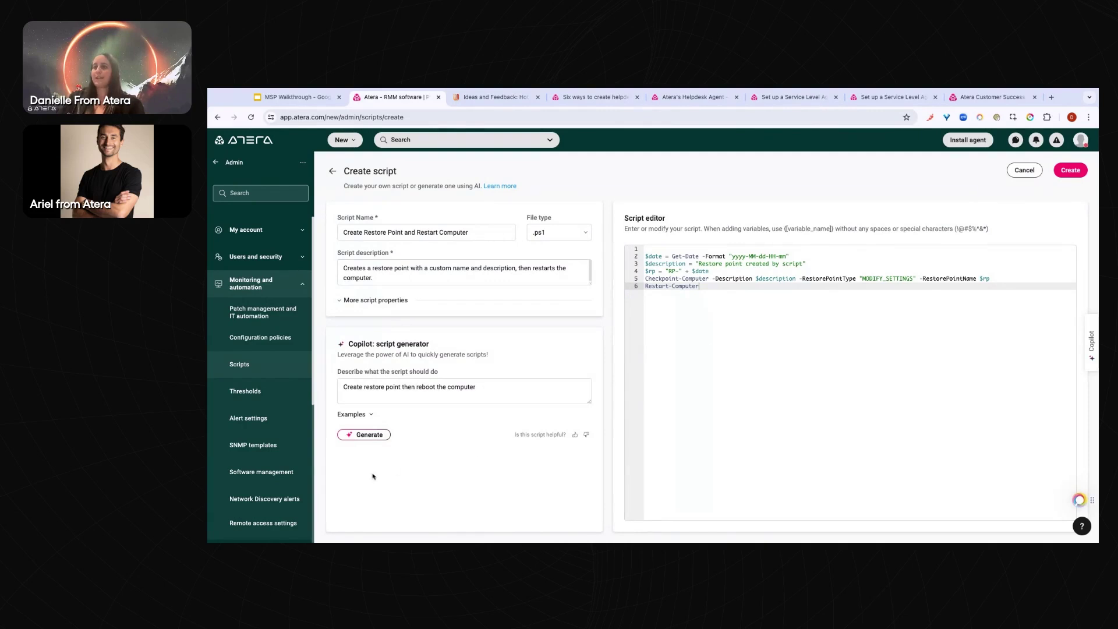
left_click_drag(359, 232, 417, 272)
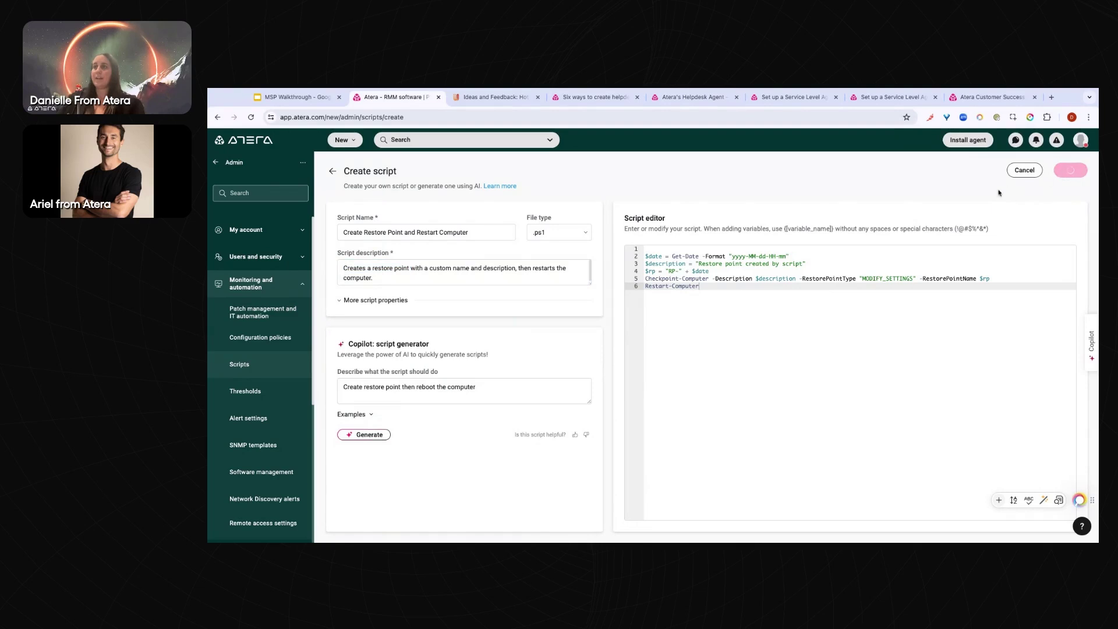
Browse the Shared Script Library, then leave Admin and open the Alerts list
left_click(418, 199)
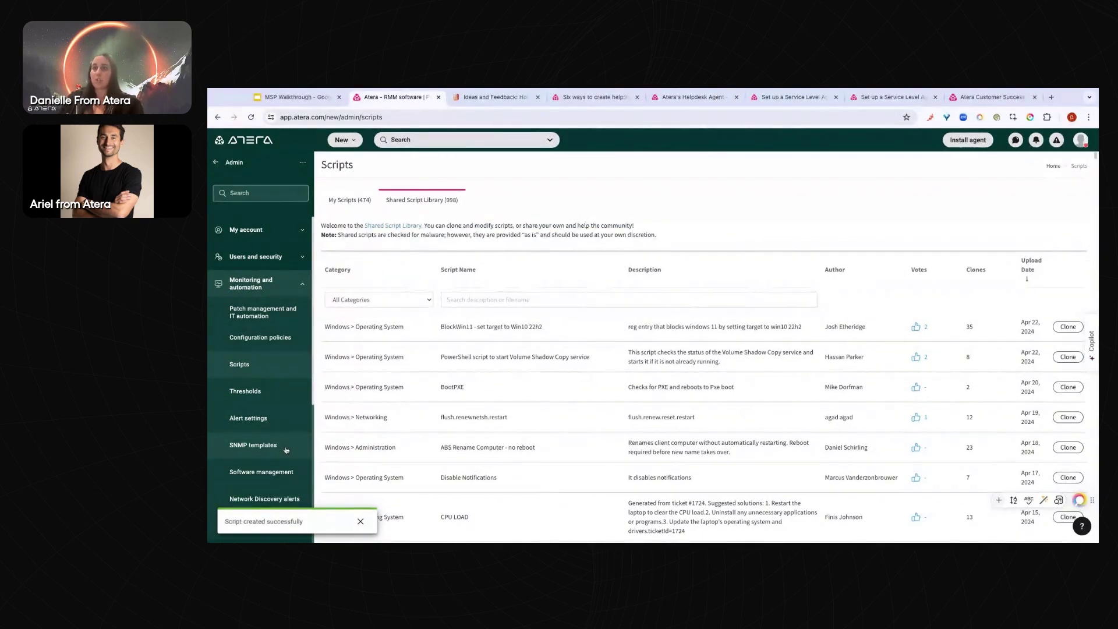
left_click(217, 164)
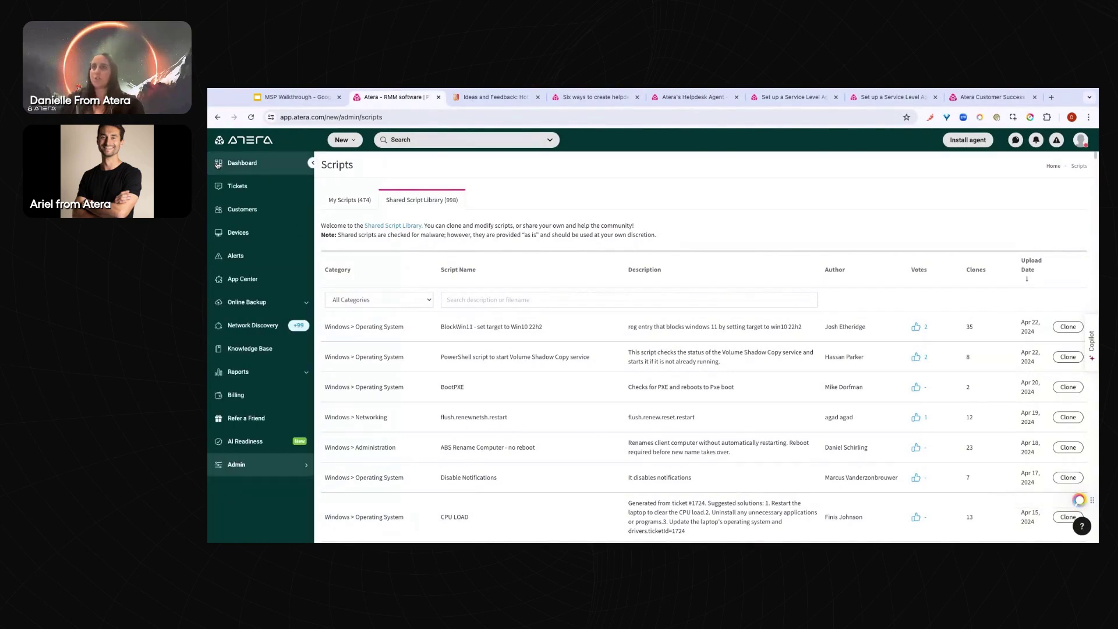
left_click(253, 255)
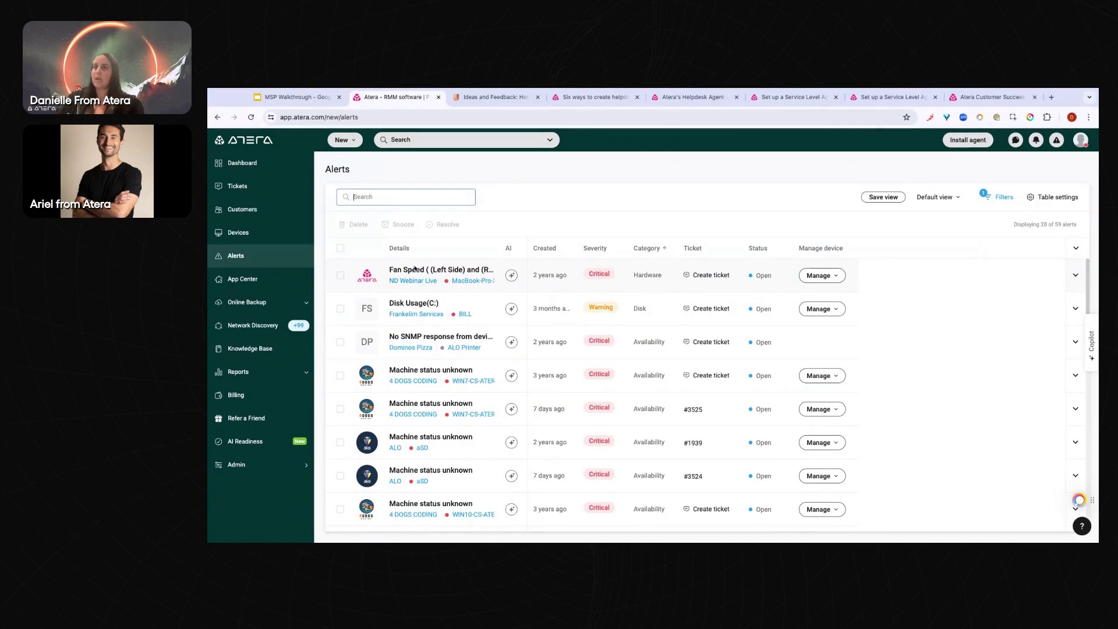
Preview snooze options for the Fan Speed and Disk Usage(C:) alerts, then show Fan Speed's ticket options
left_click(341, 276)
left_click(340, 309)
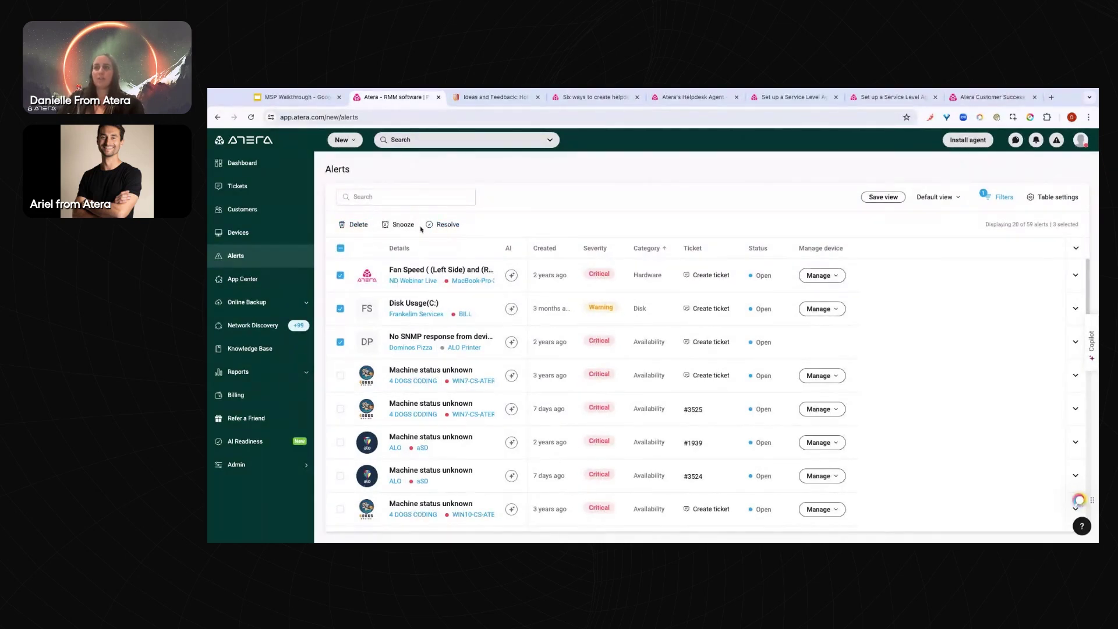
left_click(395, 227)
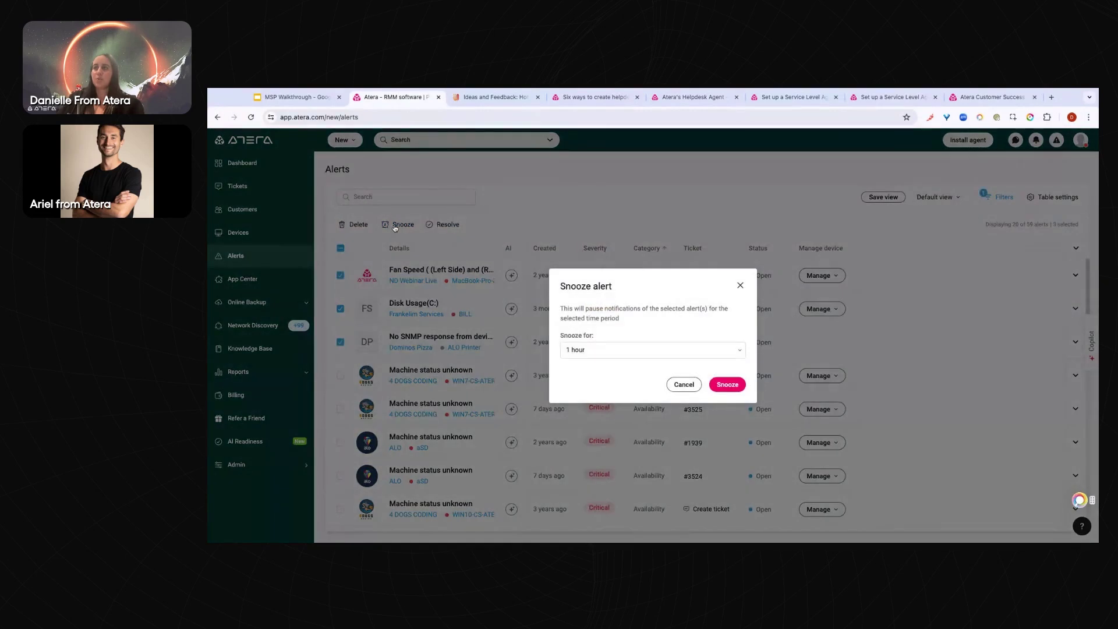
left_click(633, 359)
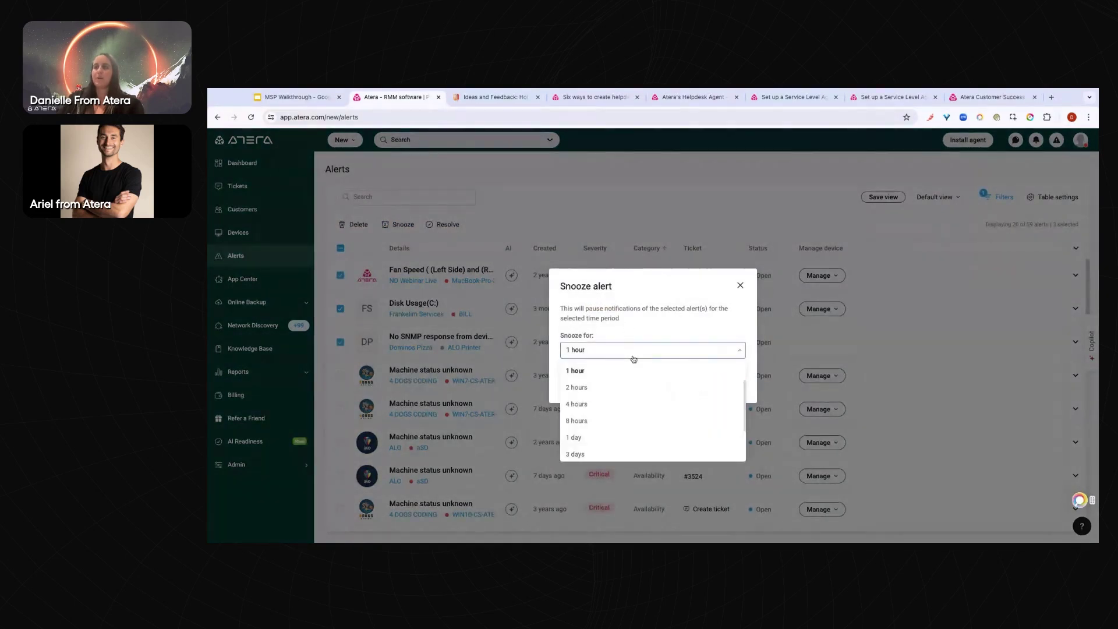
left_click(740, 286)
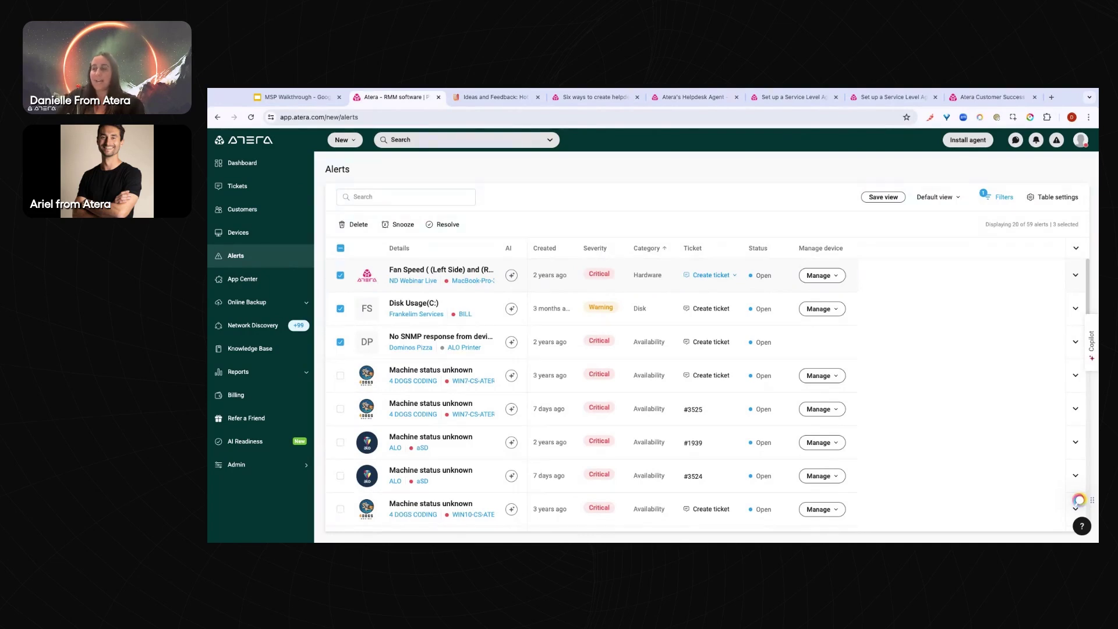
left_click(712, 275)
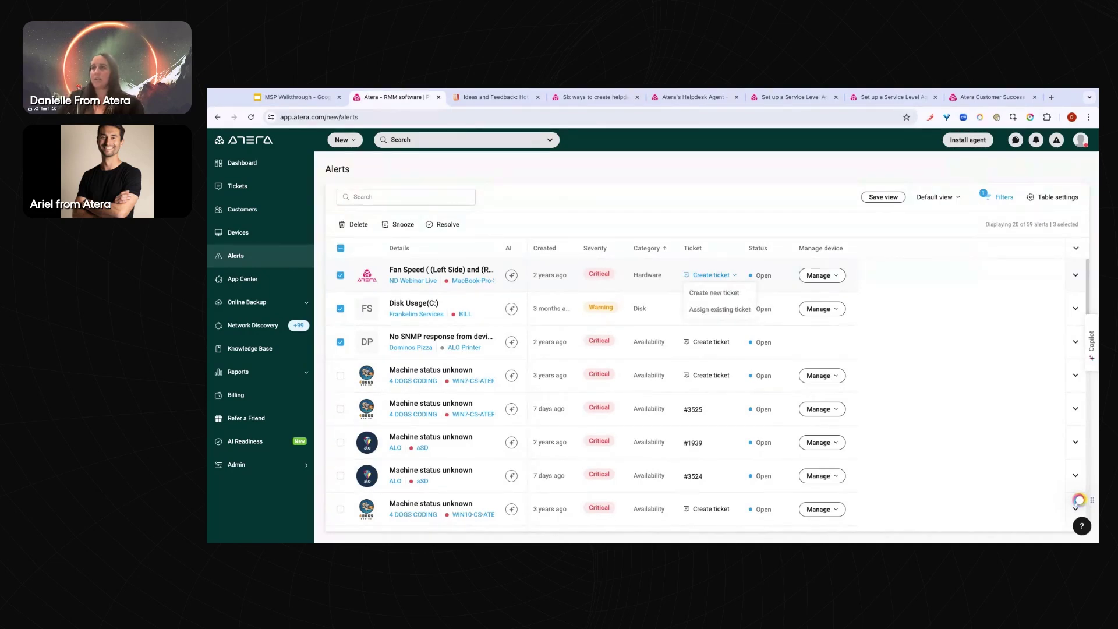
Start a ticket from the Fan Speed alert, review its pre-filled description, and cancel it
left_click(724, 294)
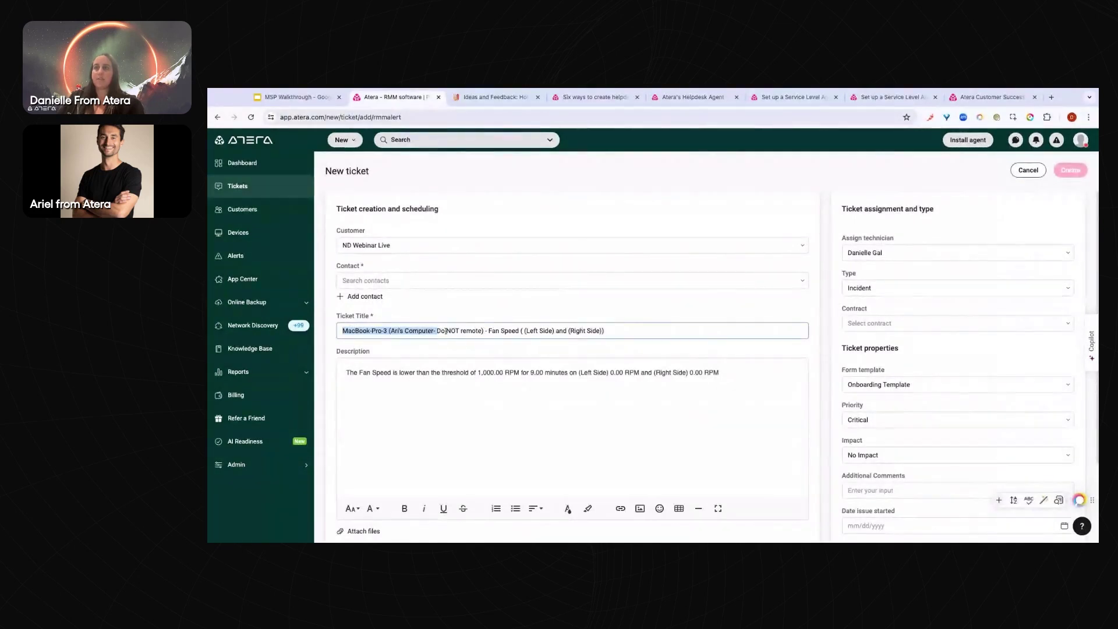
left_click_drag(720, 372, 354, 372)
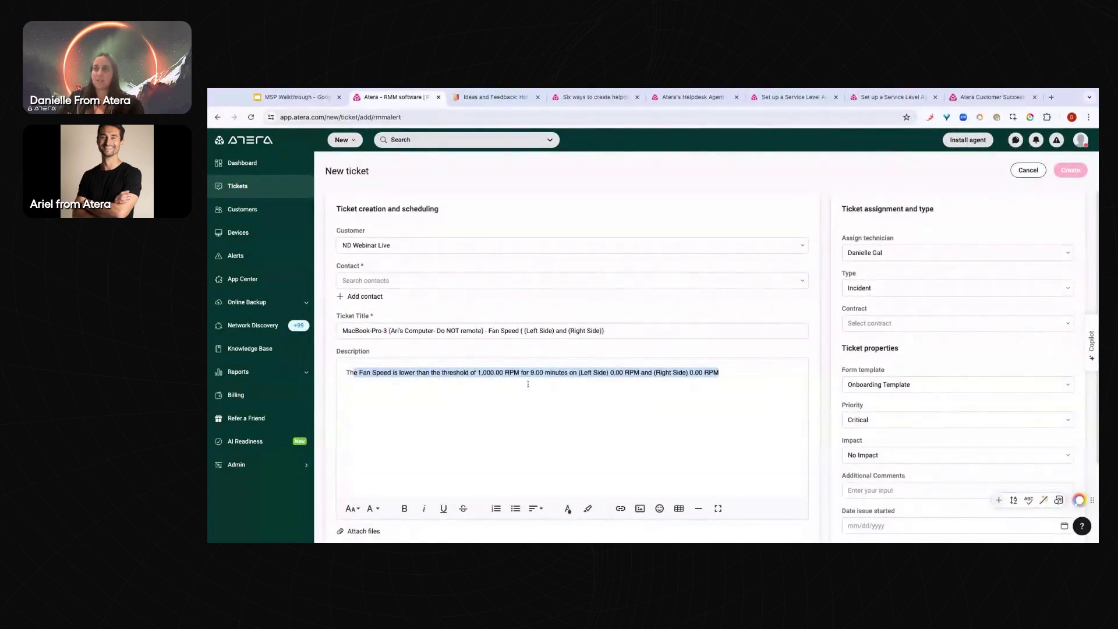
left_click(460, 372)
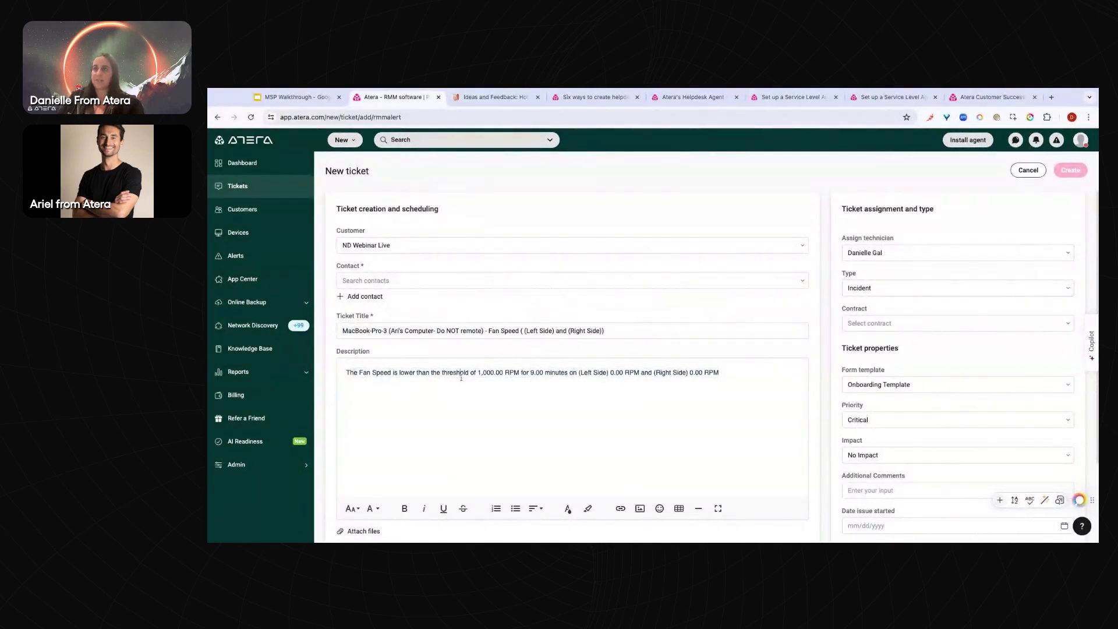
left_click(1026, 171)
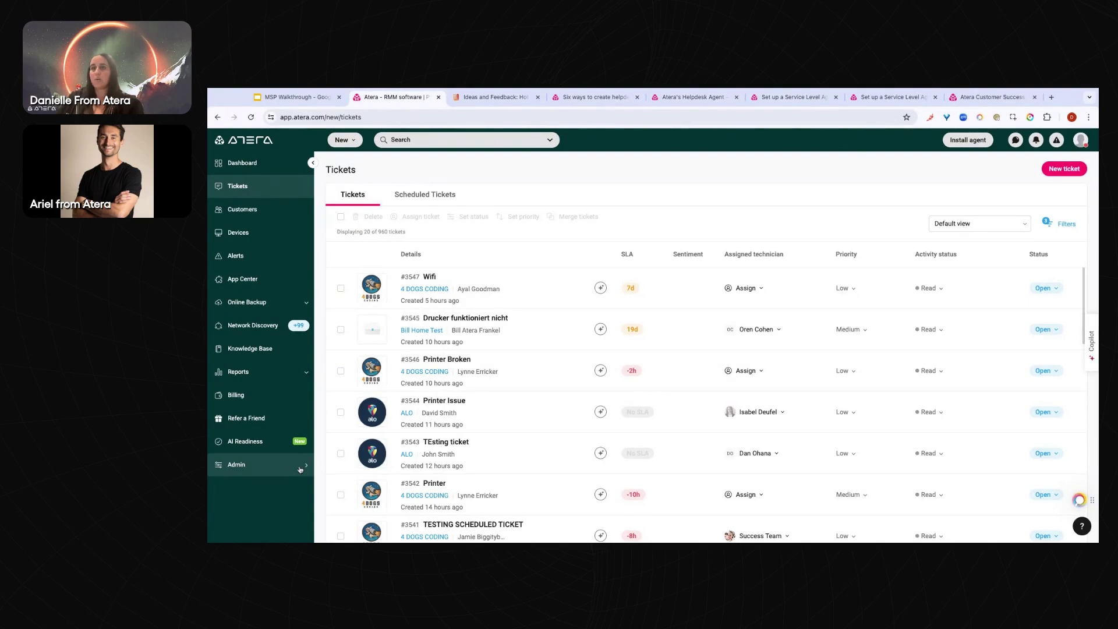
Open the Admin settings menu and scroll down through it
left_click(299, 466)
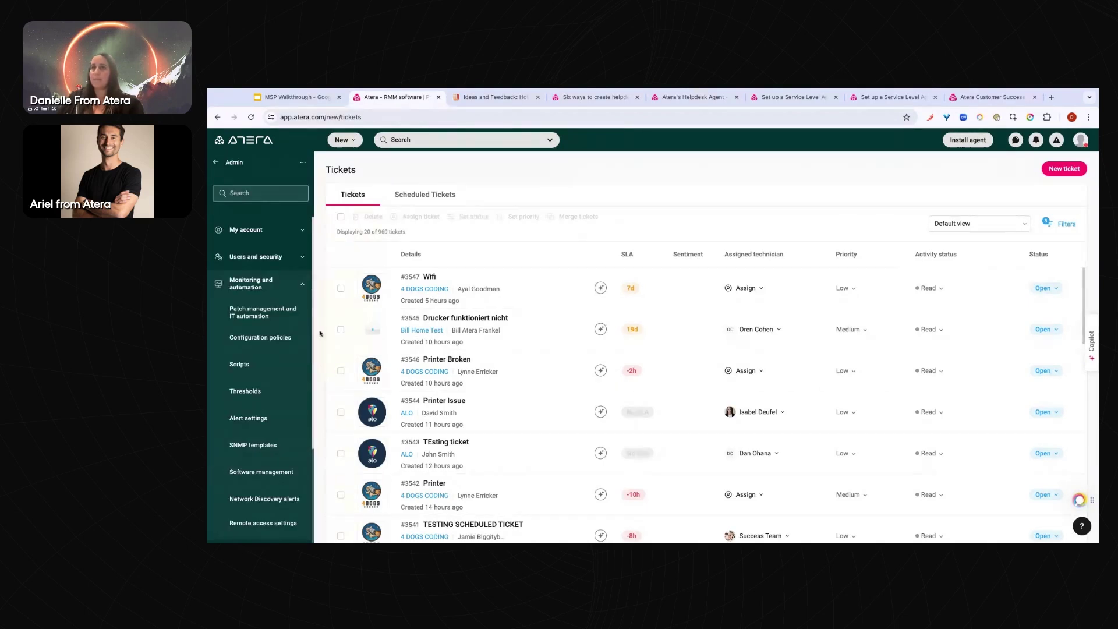
scroll(281, 320, "down", 1)
scroll(281, 321, "down", 2)
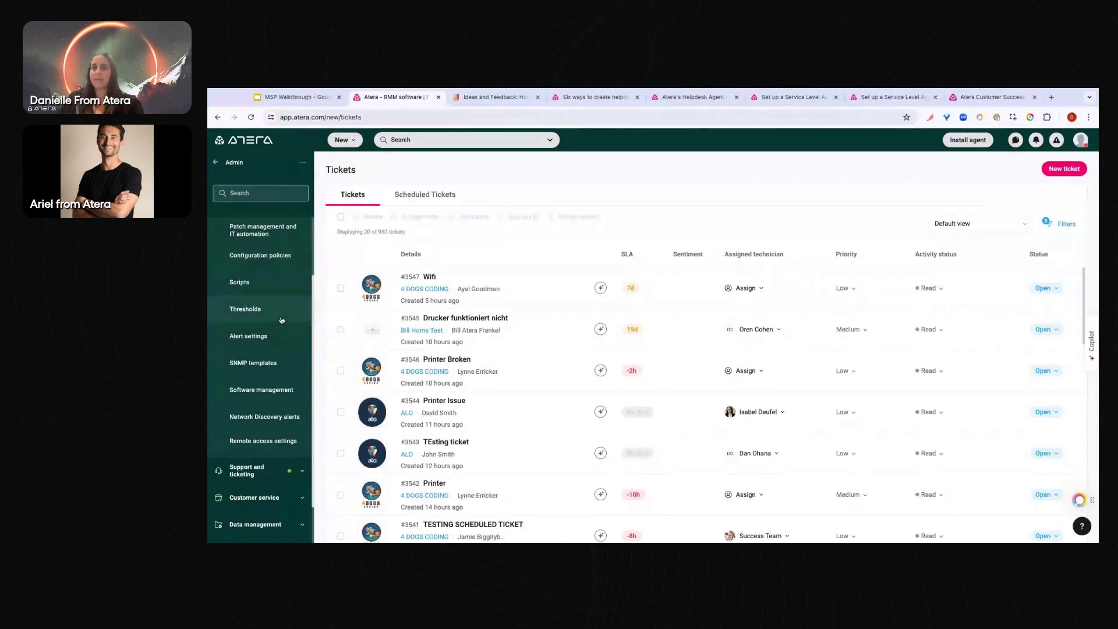
On the Alert settings page, also send alert e-mails for Warning and Resolved alerts
left_click(251, 327)
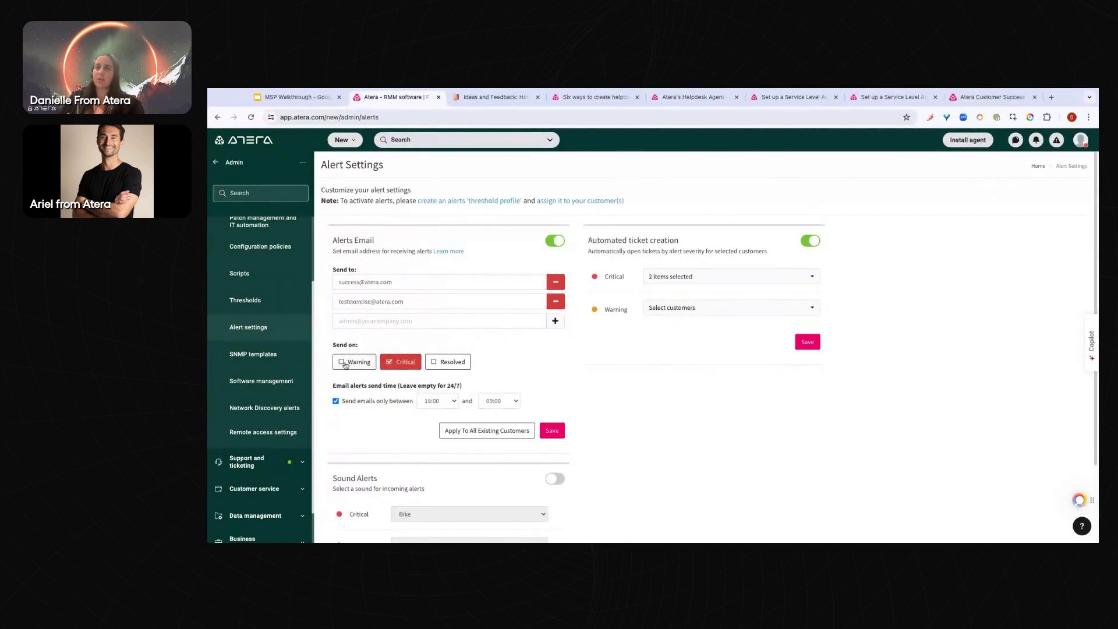
left_click(345, 365)
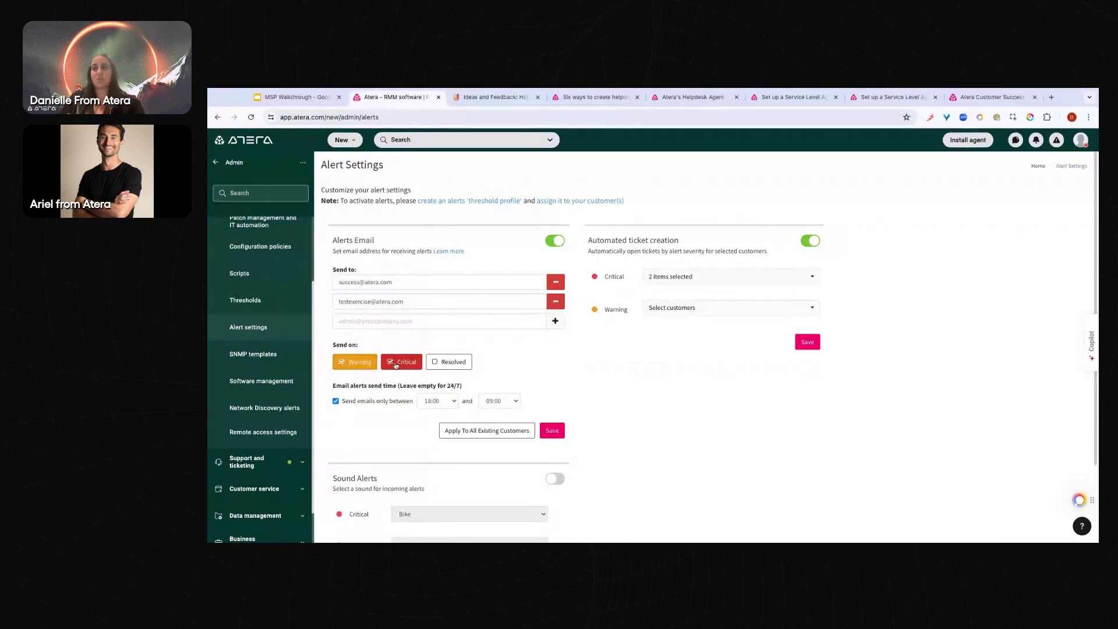
left_click(433, 363)
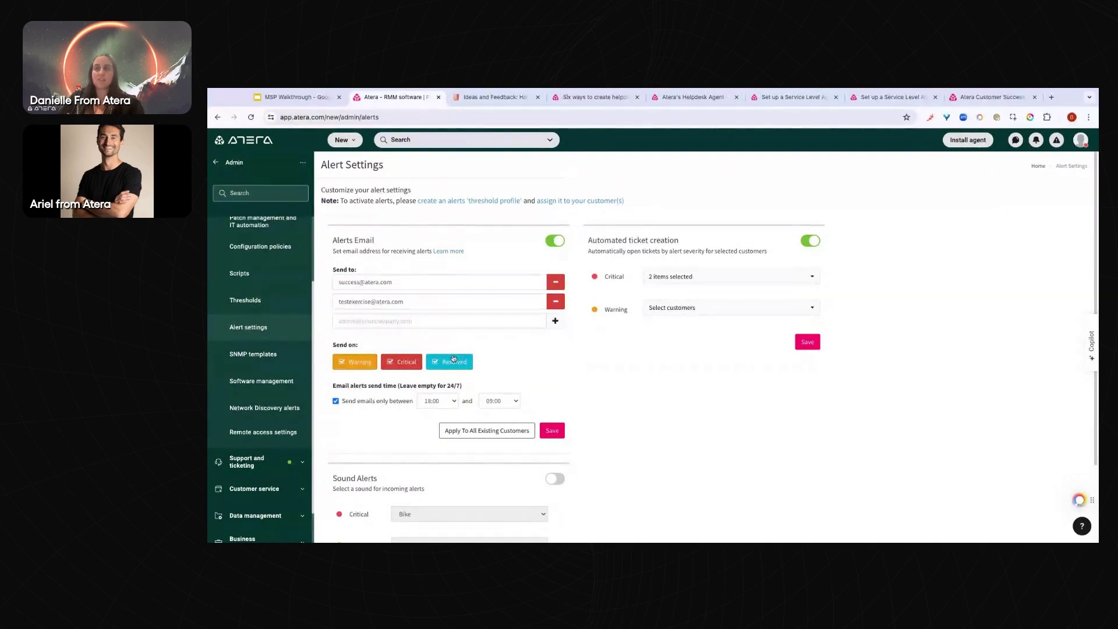
left_click(453, 360)
left_click(451, 364)
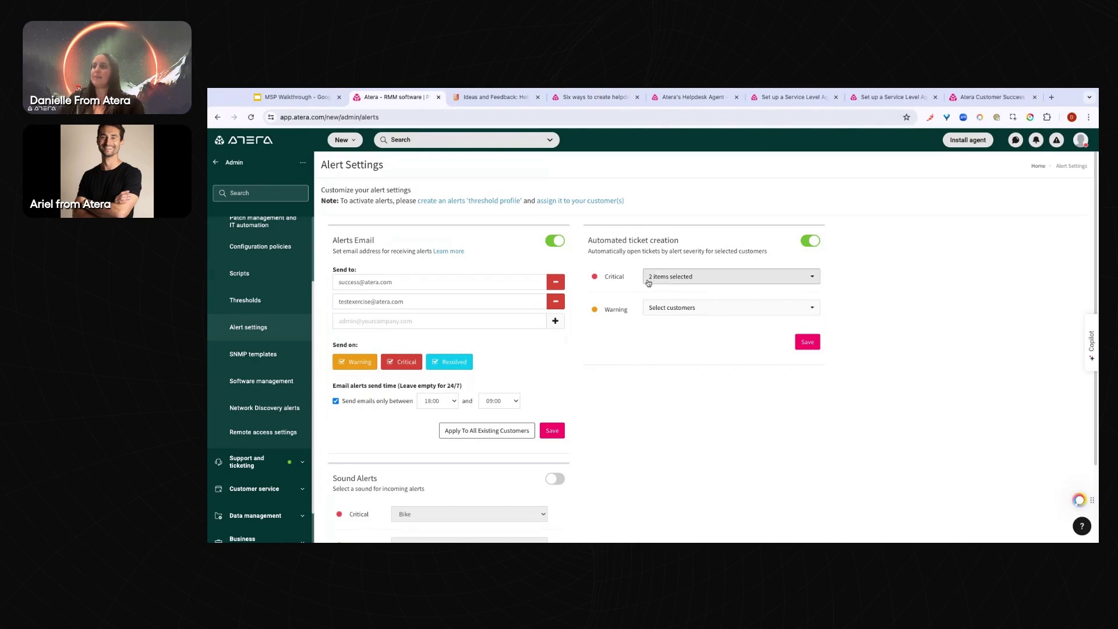
Leave the Critical customer list unchanged and save the automated ticket creation settings
left_click(670, 278)
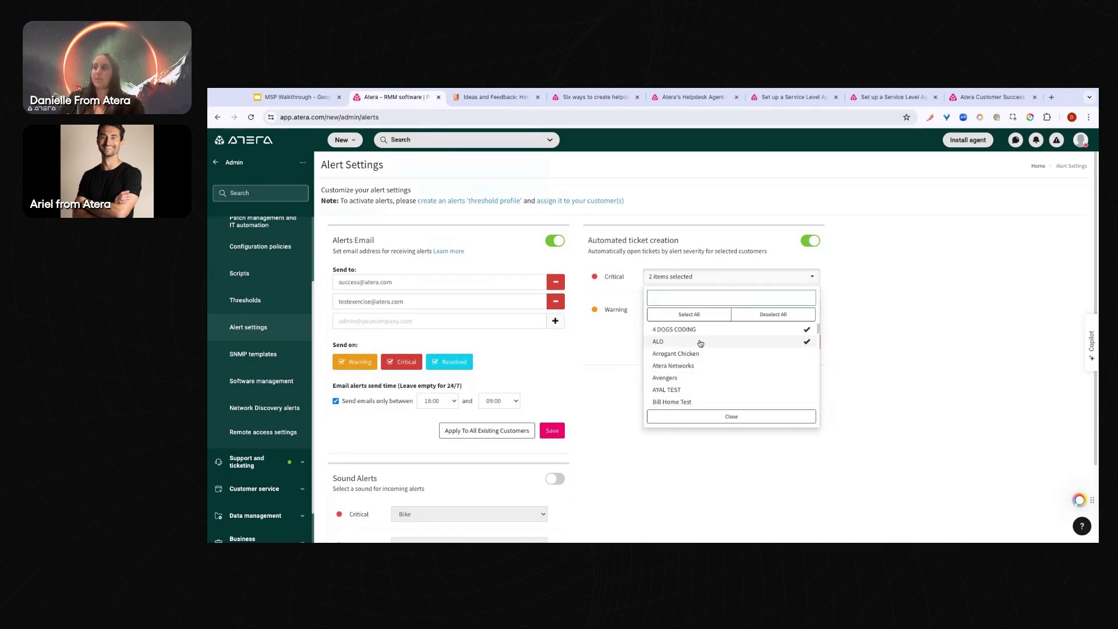
left_click(748, 228)
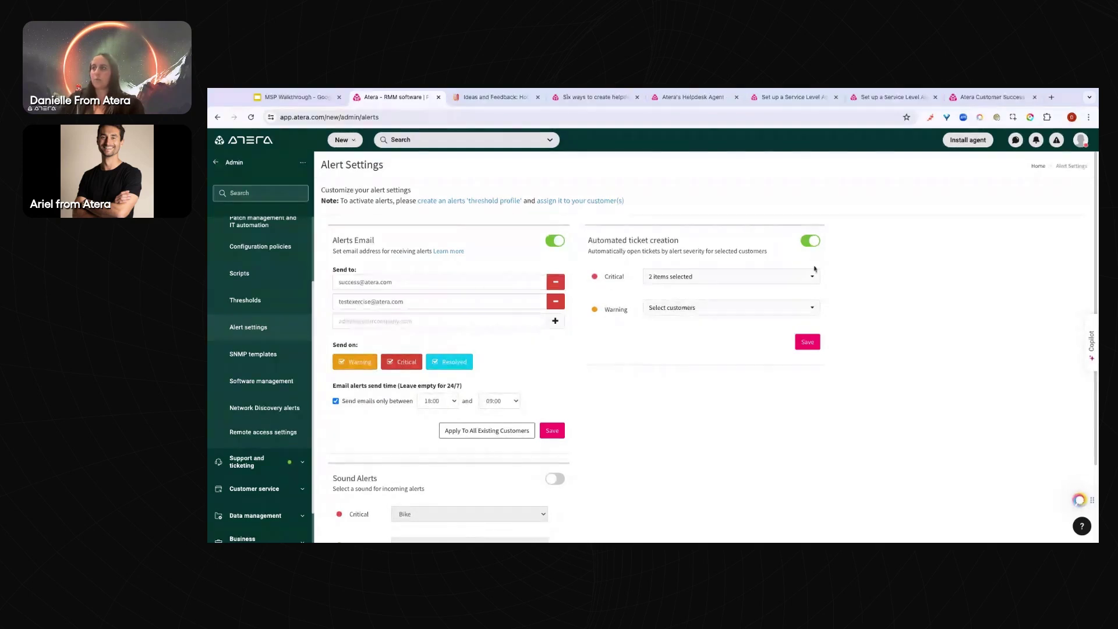
left_click(815, 342)
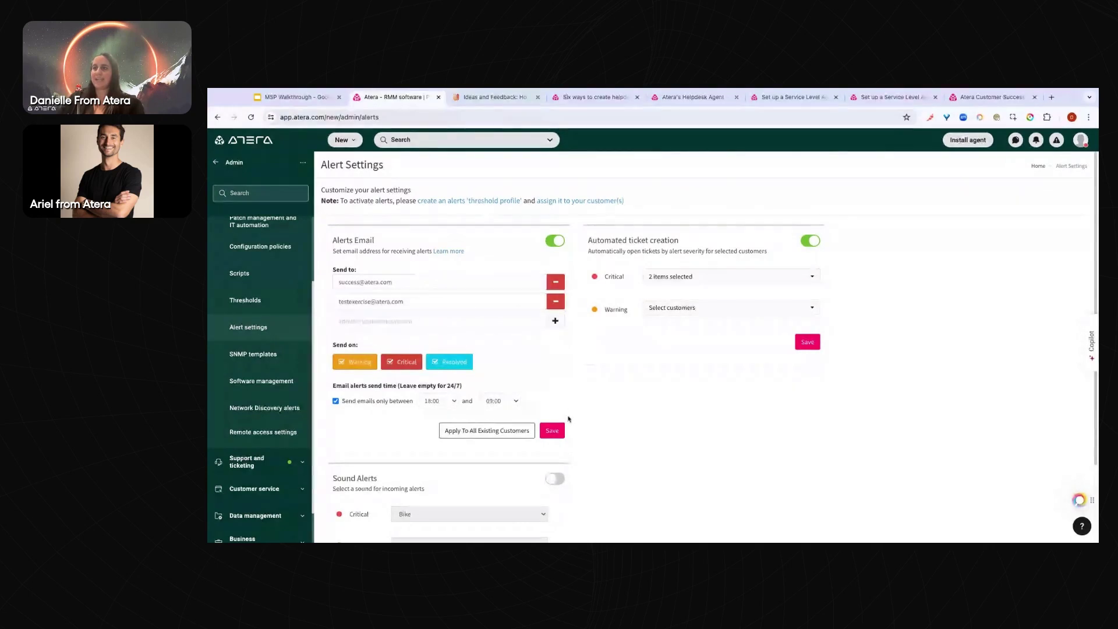
scroll(592, 387, "down", 1)
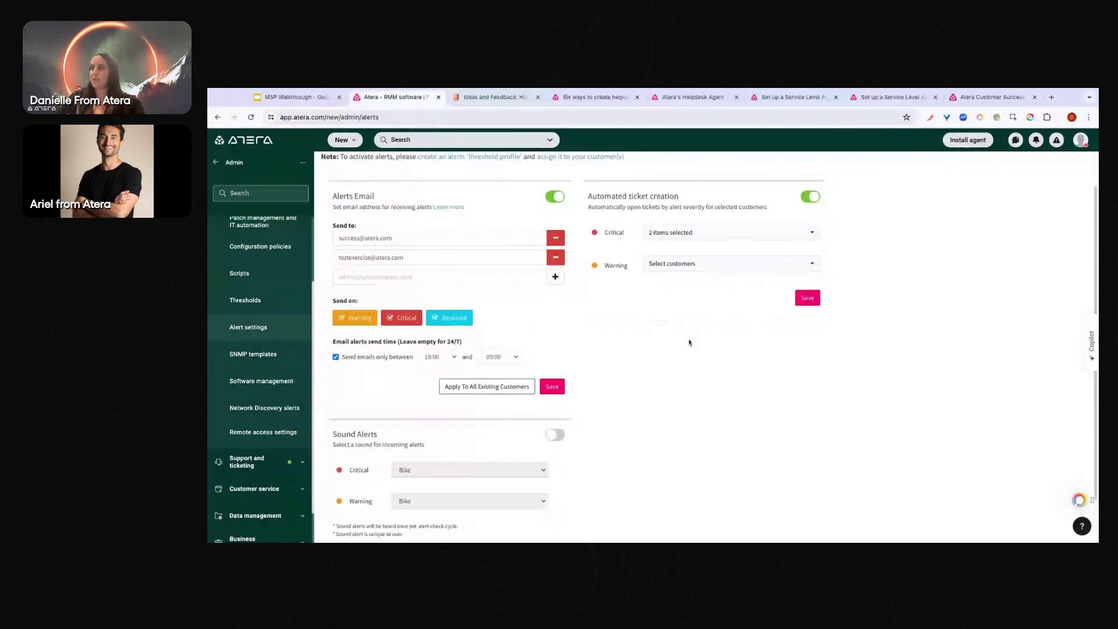
scroll(691, 337, "down", 1)
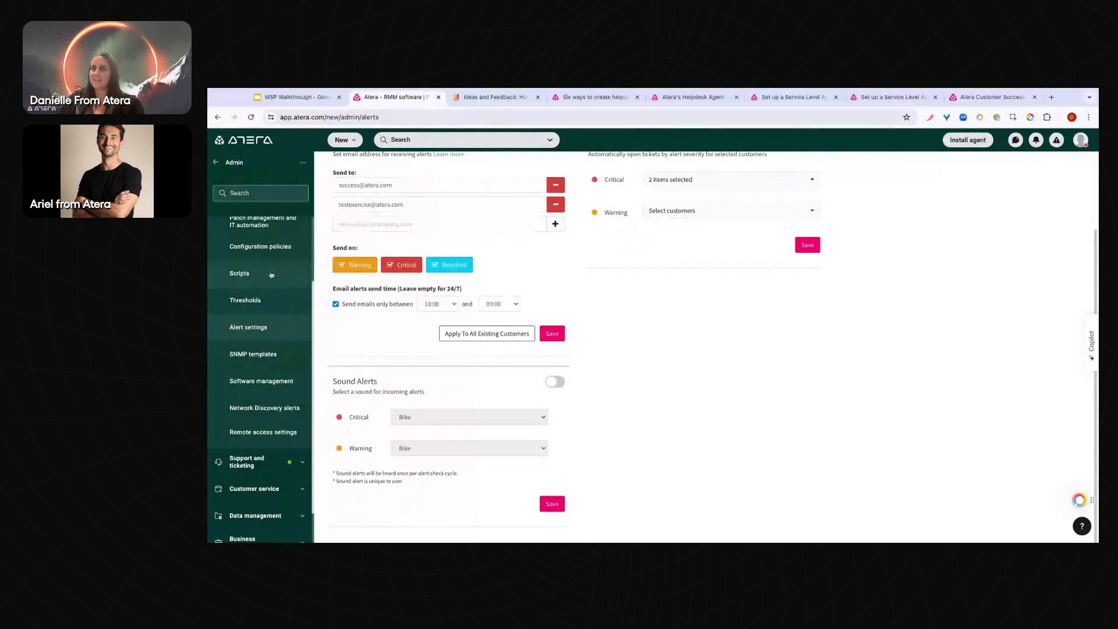
scroll(269, 279, "up", 2)
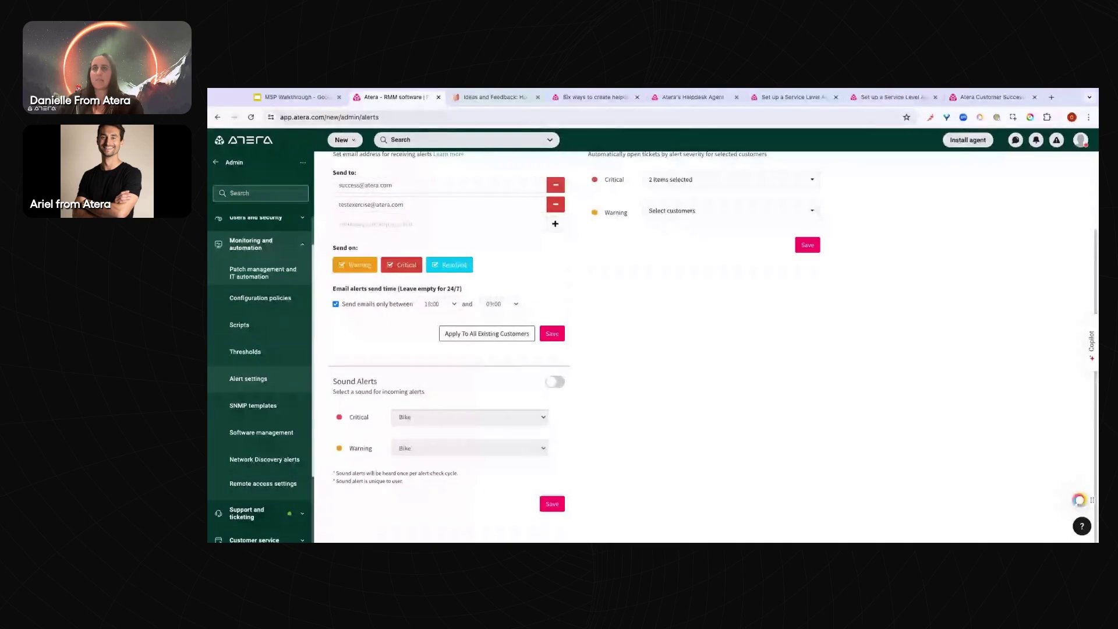
Open the Patch Management and IT Automation profiles and scroll down to the Excluded Patches section
left_click(263, 273)
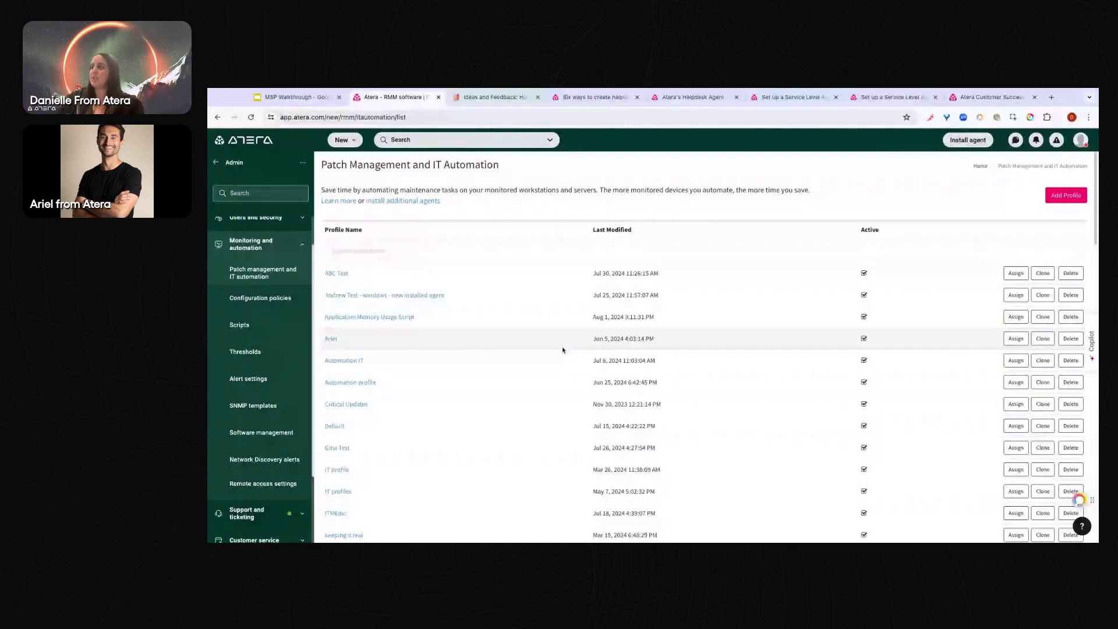
scroll(562, 350, "down", 4)
scroll(562, 350, "down", 7)
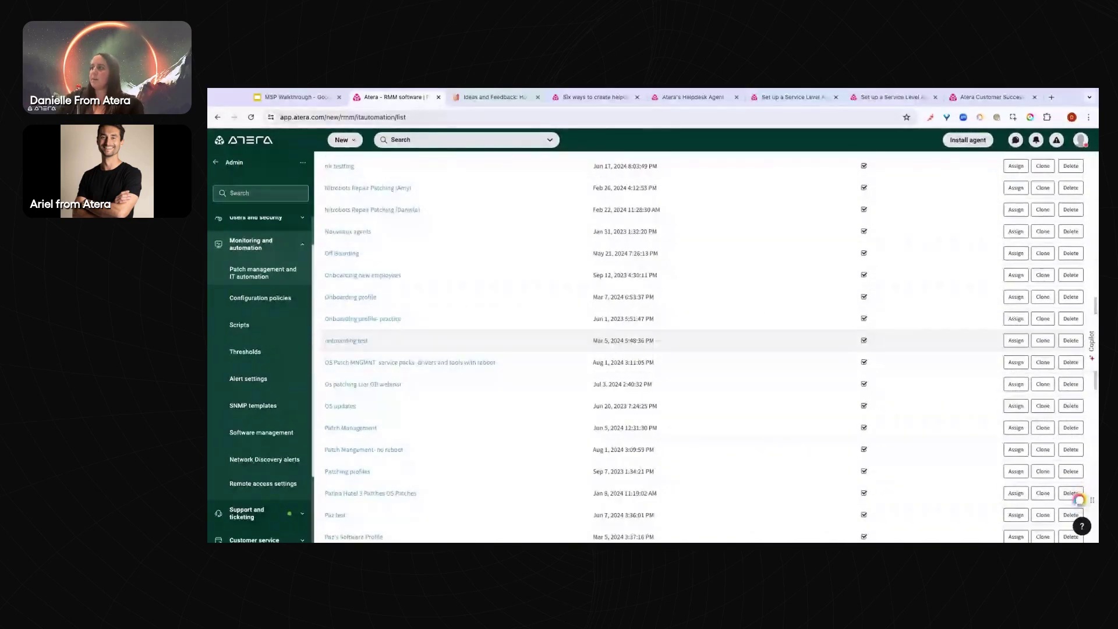
scroll(562, 350, "down", 5)
mouse_move(781, 449)
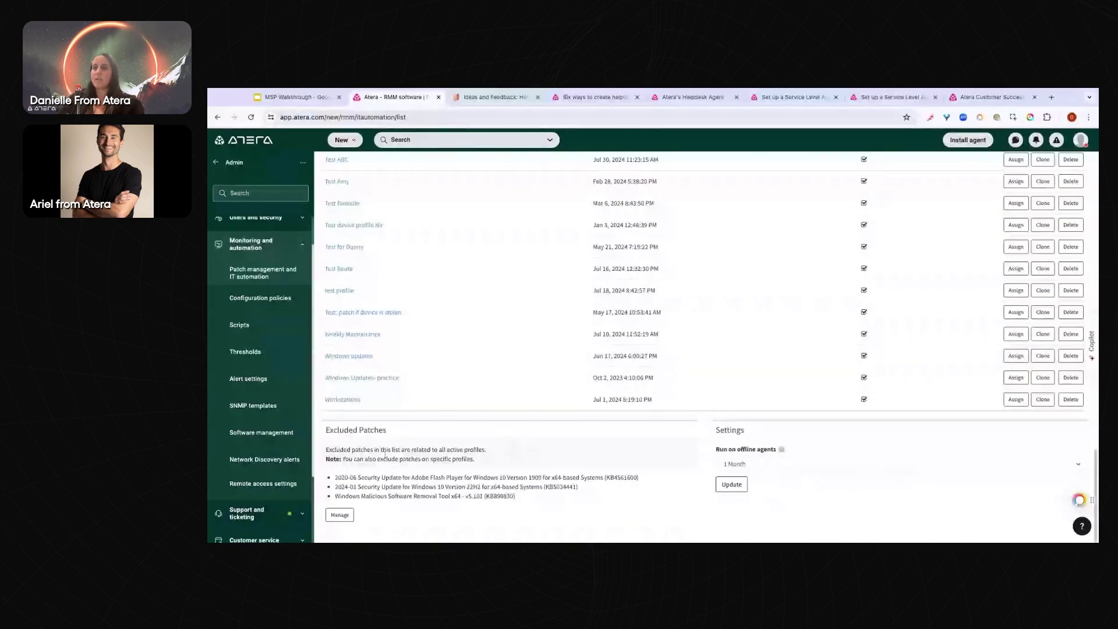
left_click_drag(326, 430, 389, 430)
left_click(396, 432)
left_click(344, 515)
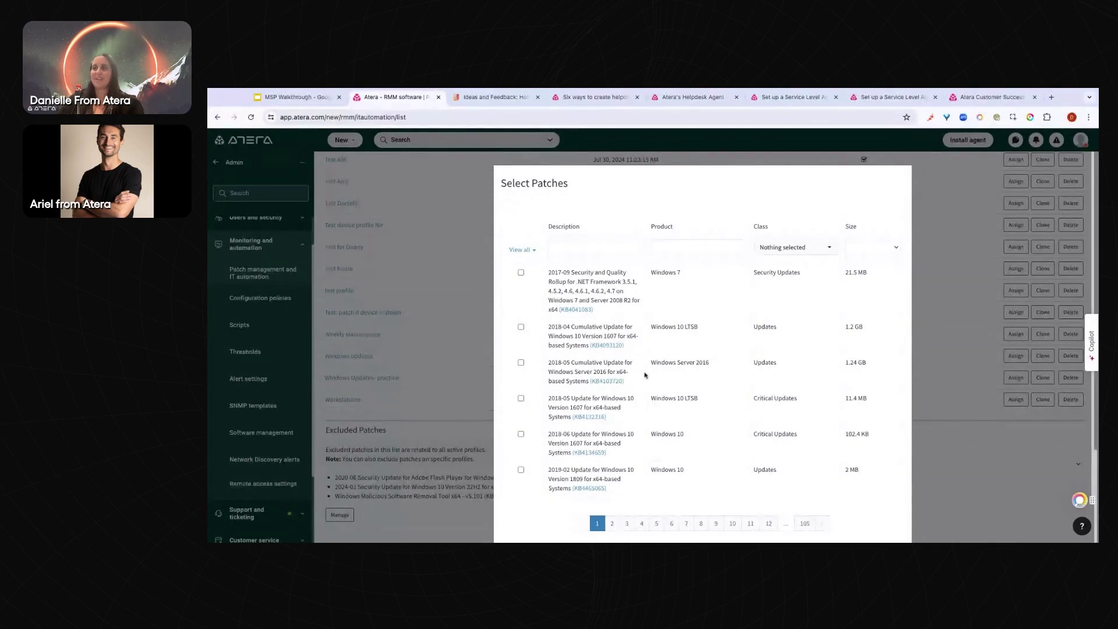
scroll(644, 375, "down", 1)
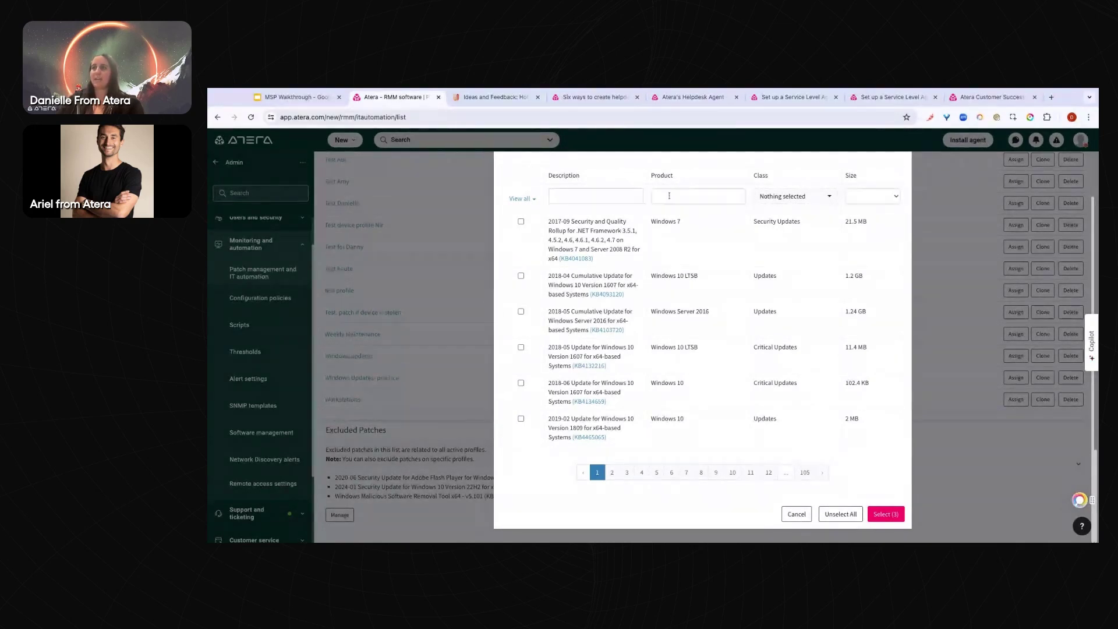
scroll(778, 217, "up", 1)
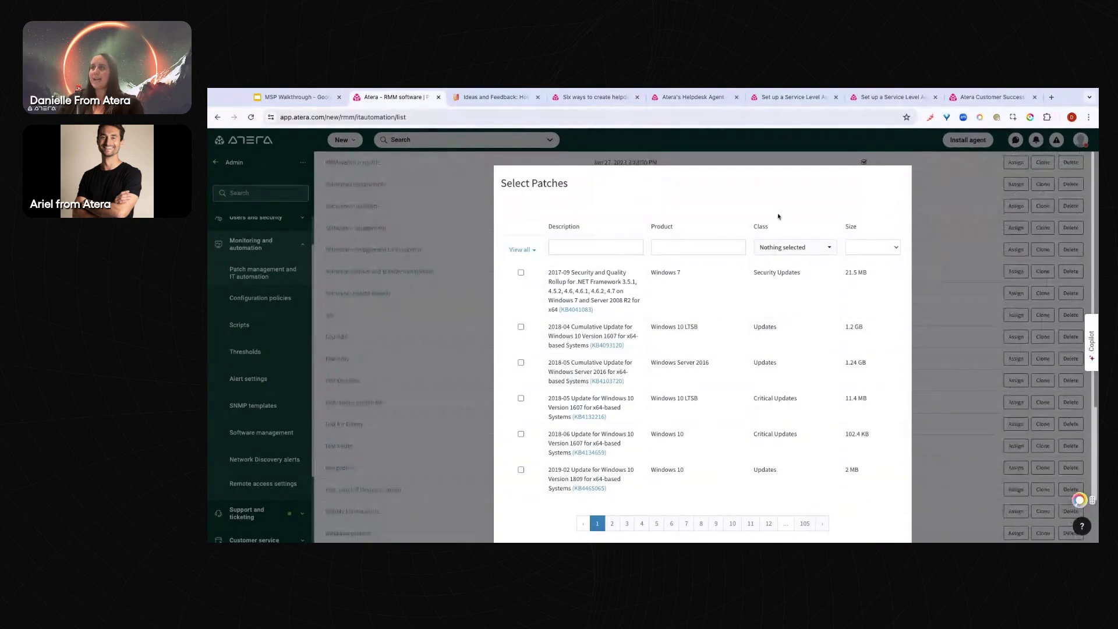
scroll(782, 442, "down", 1)
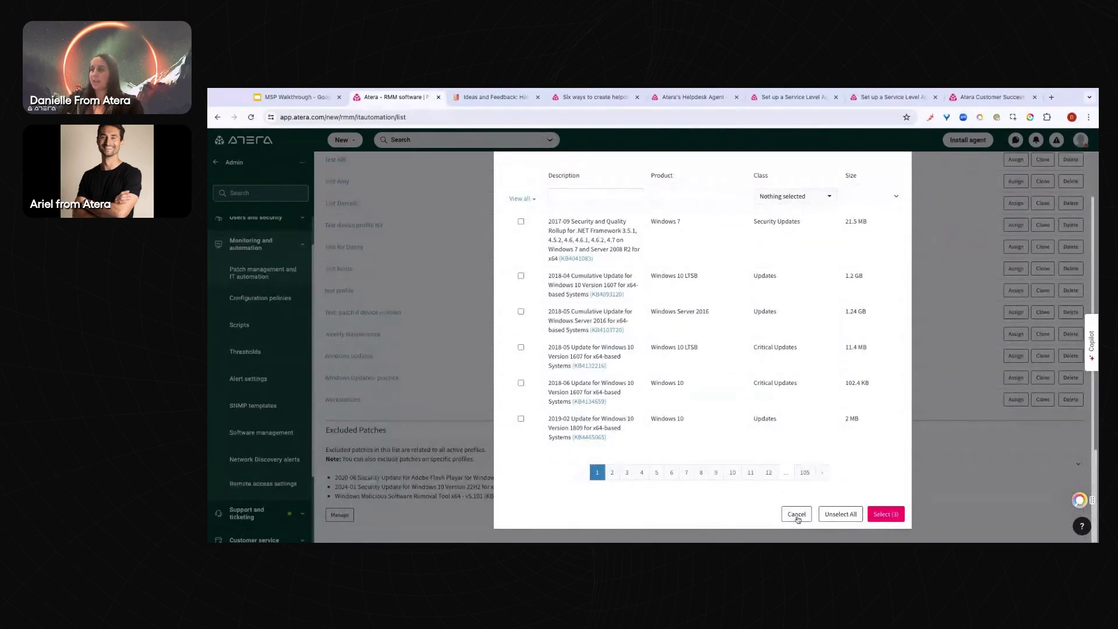
left_click(796, 514)
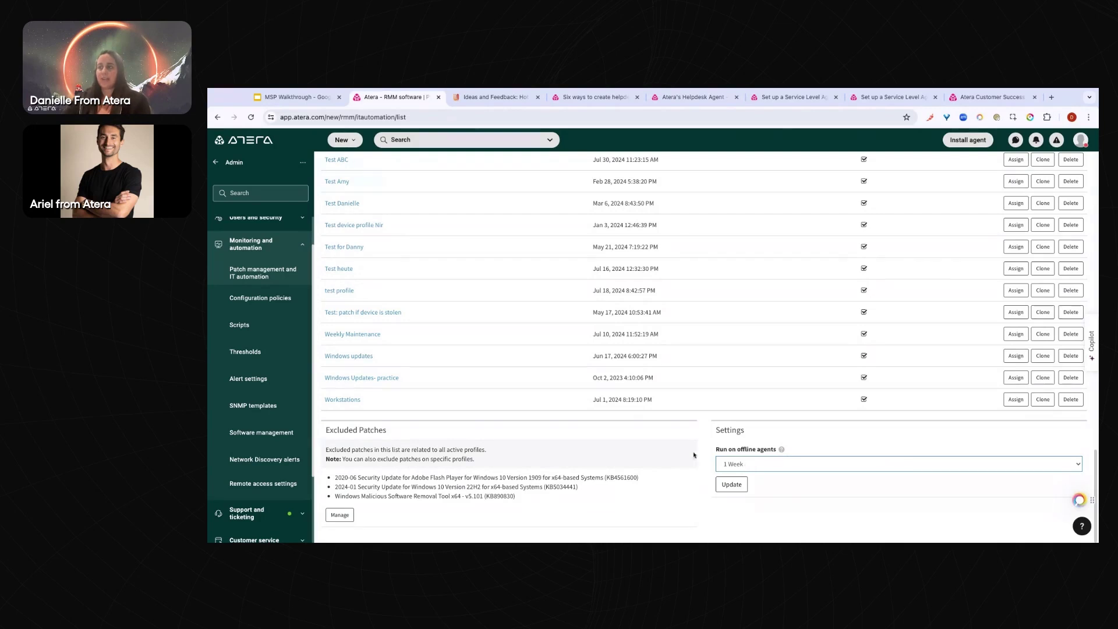
Scroll the Patch Management page back up to the top of the profile list
scroll(560, 330, "up", 10)
scroll(560, 330, "down", 10)
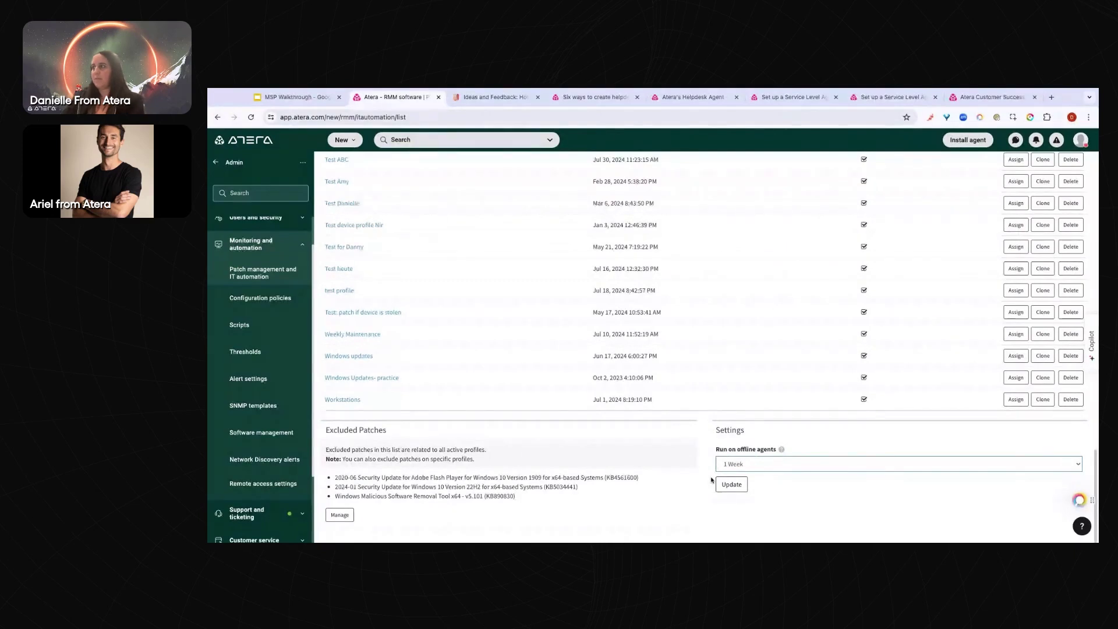
scroll(448, 408, "up", 10)
scroll(448, 408, "up", 10)
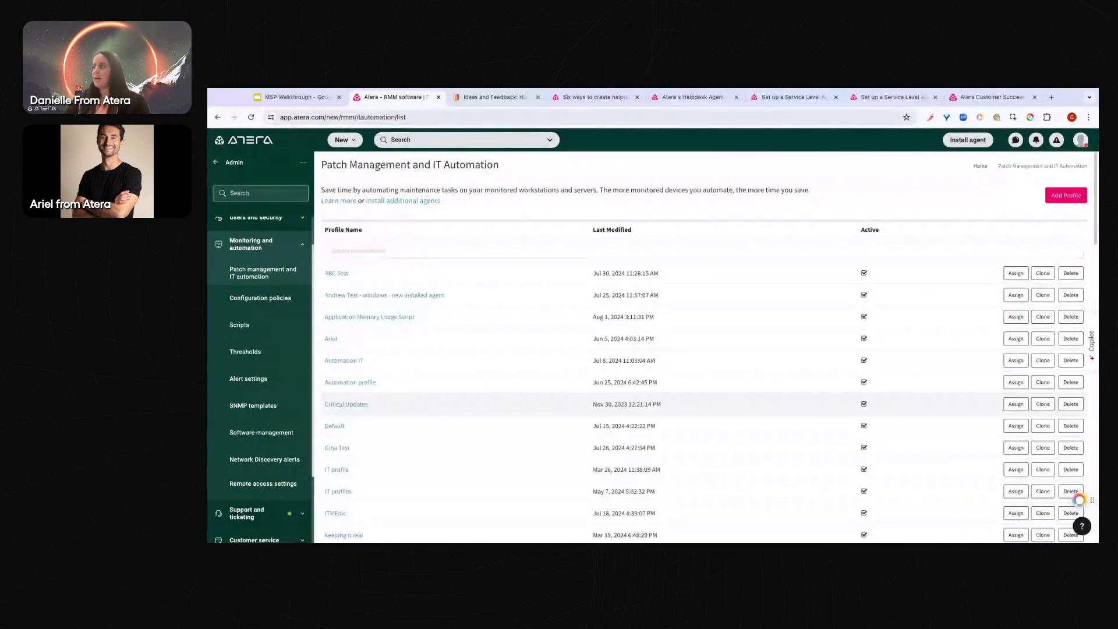
In the ABC Test profile, add a Daily schedule running every 1 day at 01:00 AM
left_click(339, 275)
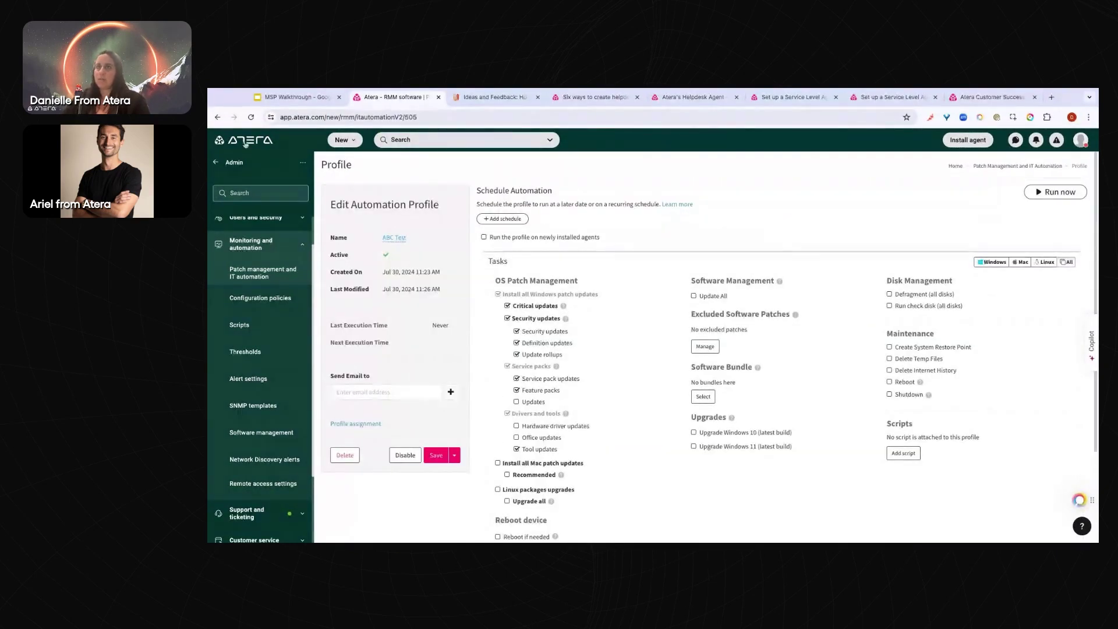
left_click(216, 119)
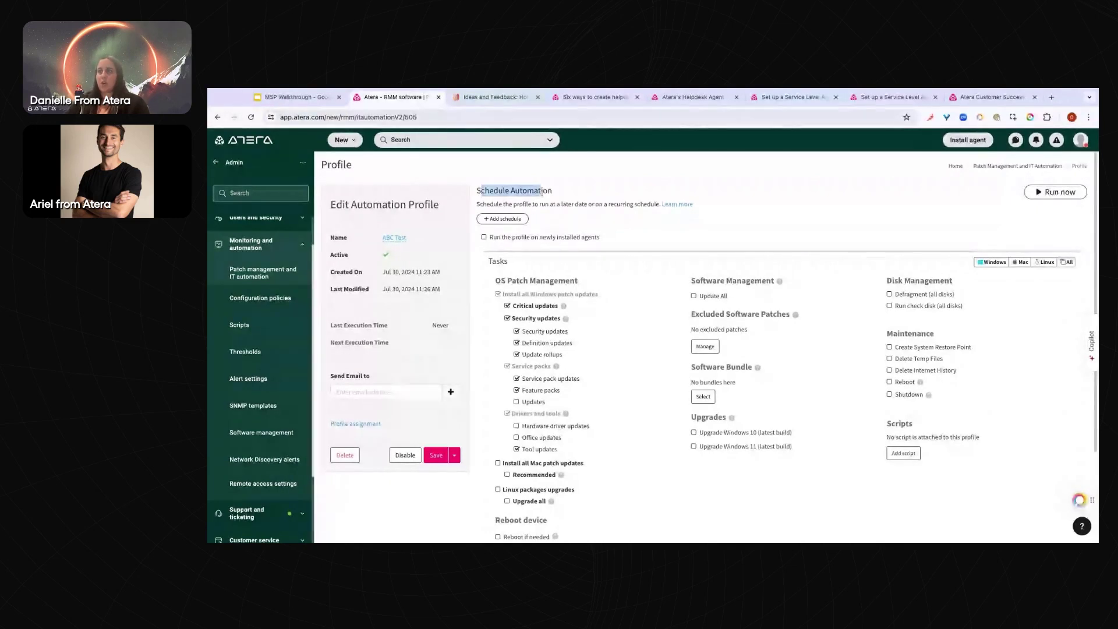
left_click(504, 219)
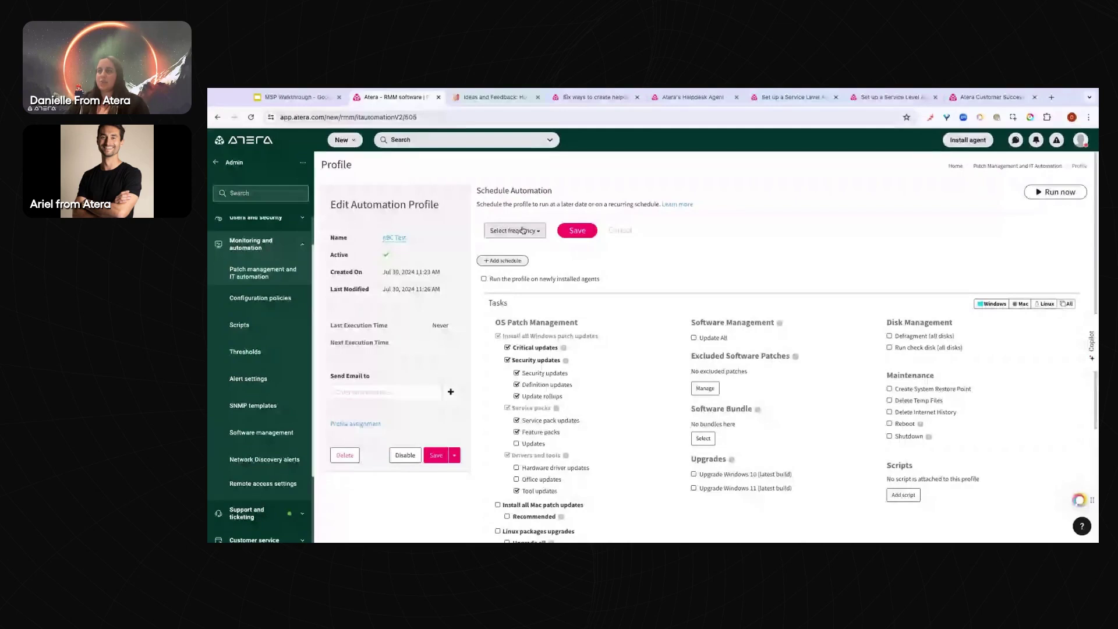
left_click(522, 229)
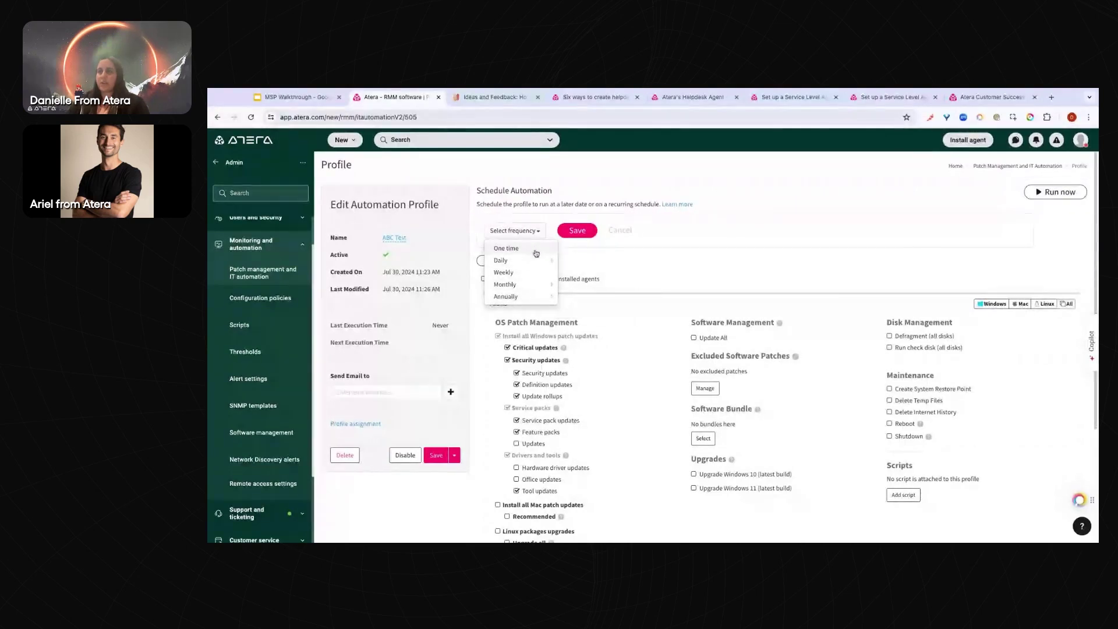
left_click(656, 265)
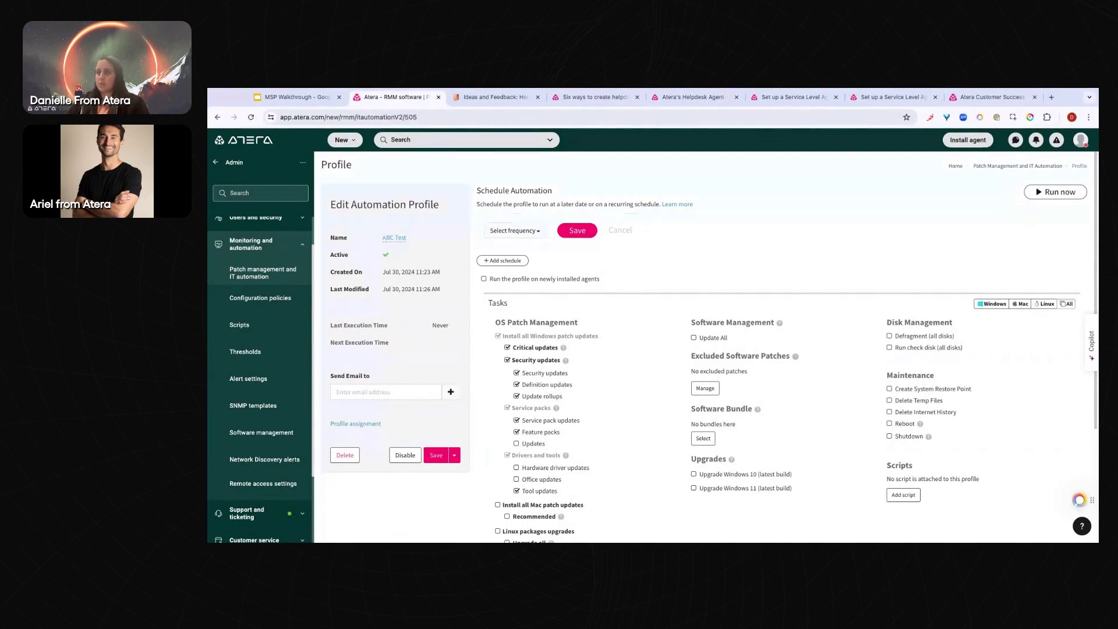
left_click(520, 231)
mouse_move(520, 263)
left_click(565, 264)
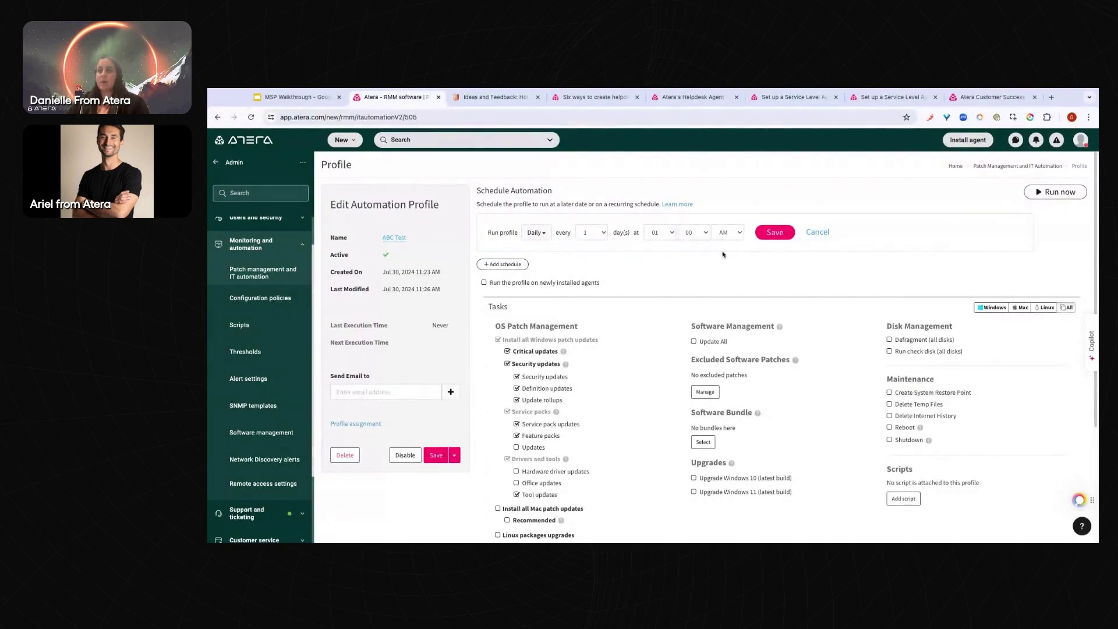
scroll(245, 270, "up", 1)
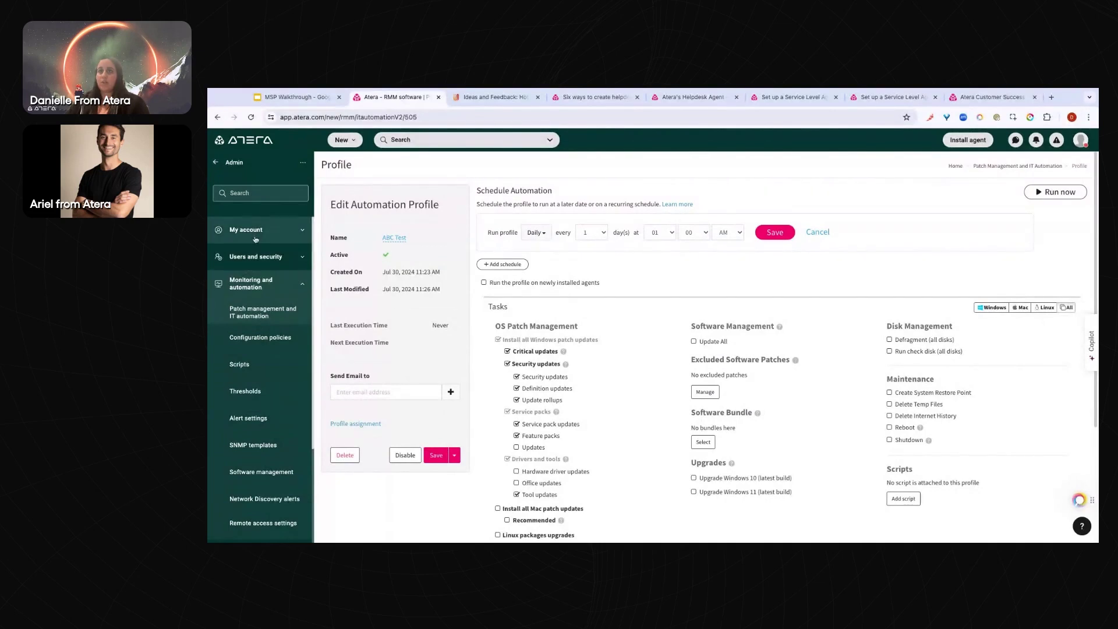
left_click(257, 235)
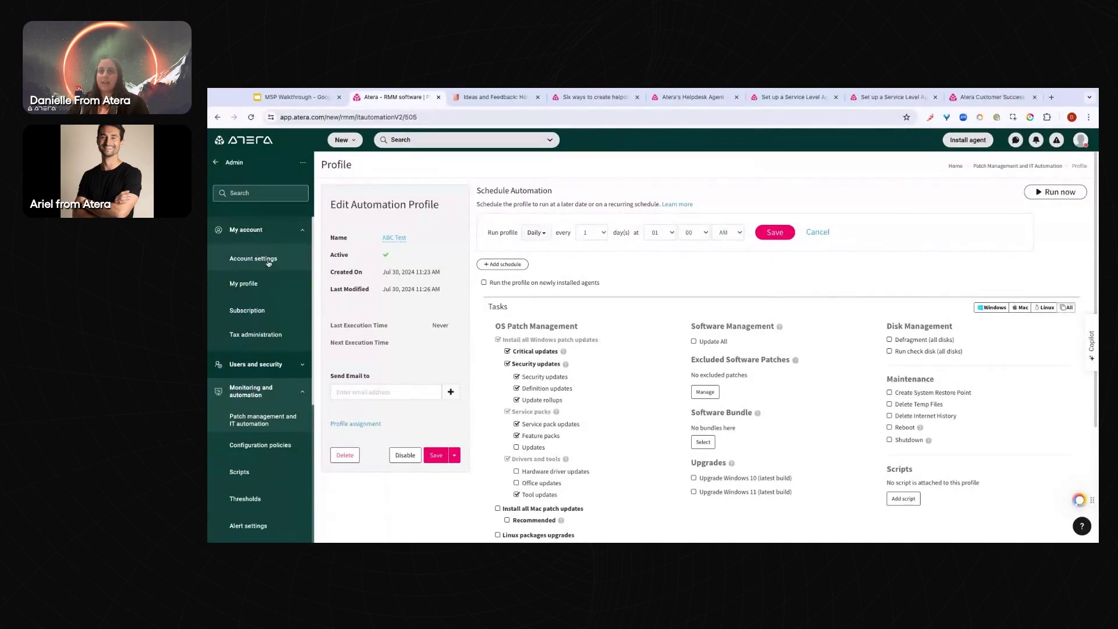
Go from Account settings back to the Patch management and IT automation profile list
left_click(268, 263)
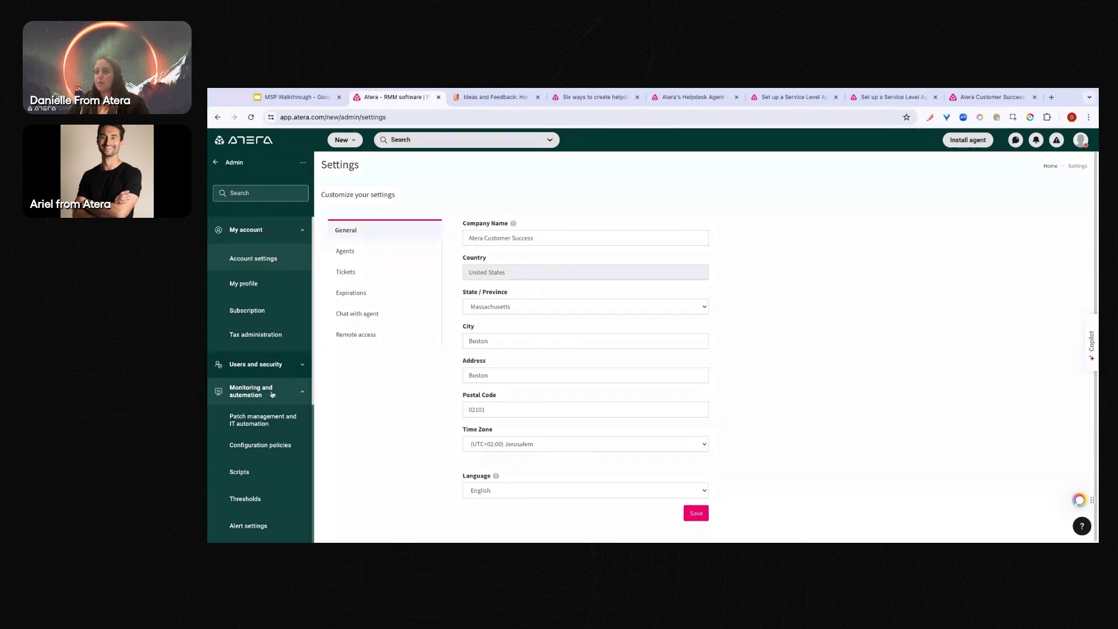
left_click(250, 390)
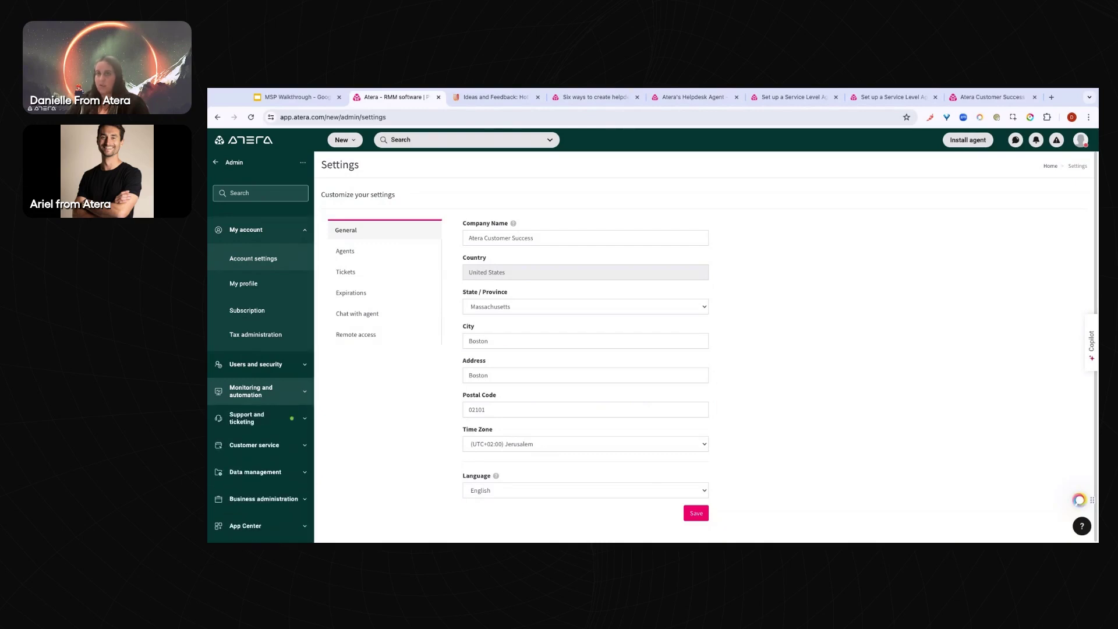
left_click(251, 391)
scroll(268, 309, "down", 3)
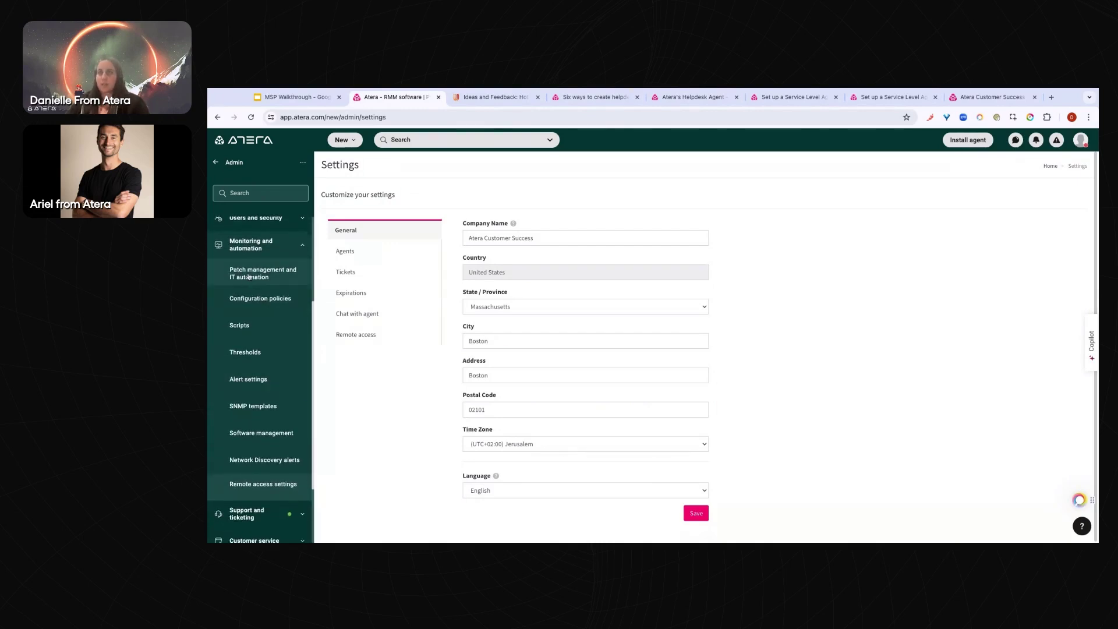
left_click(248, 275)
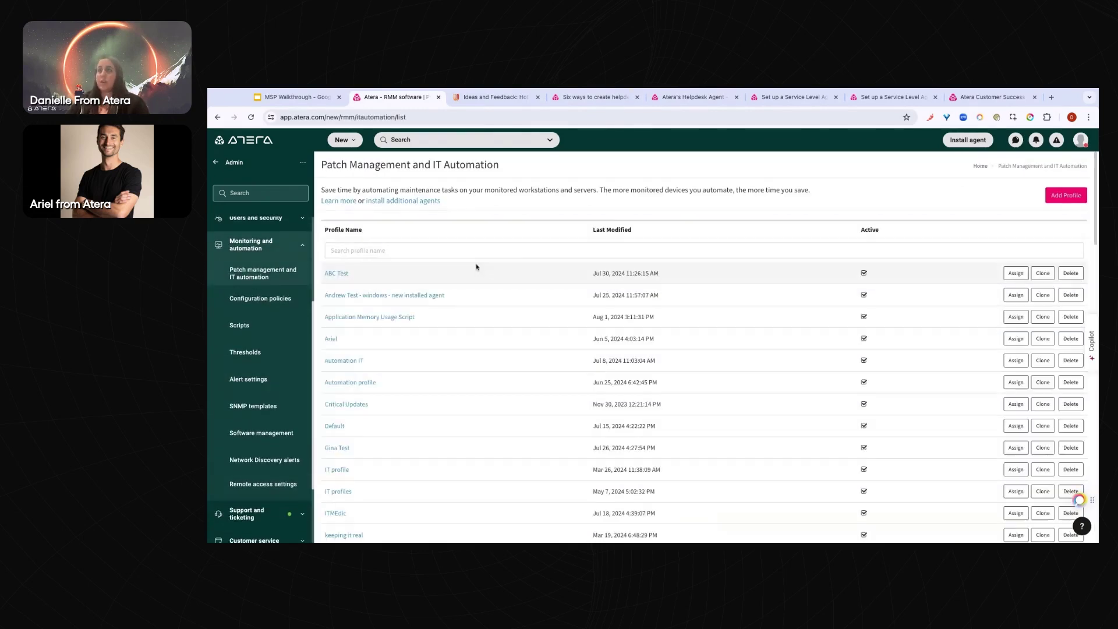
Open ABC Test and scroll past its newly-installed-agents option to the Windows patch tasks
left_click(343, 273)
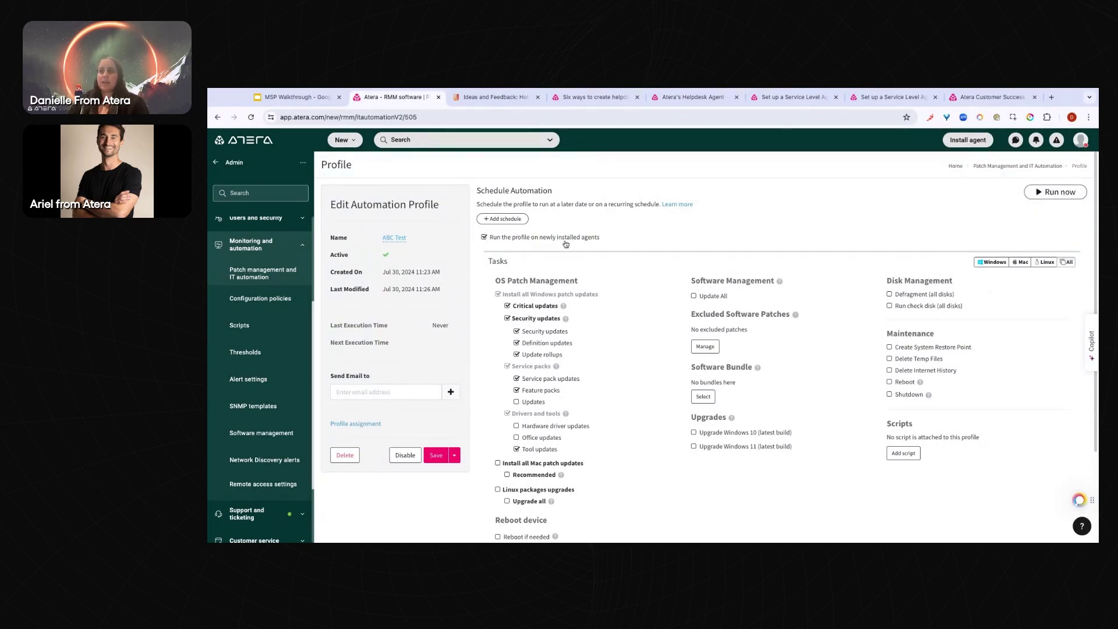
triple_click(606, 241)
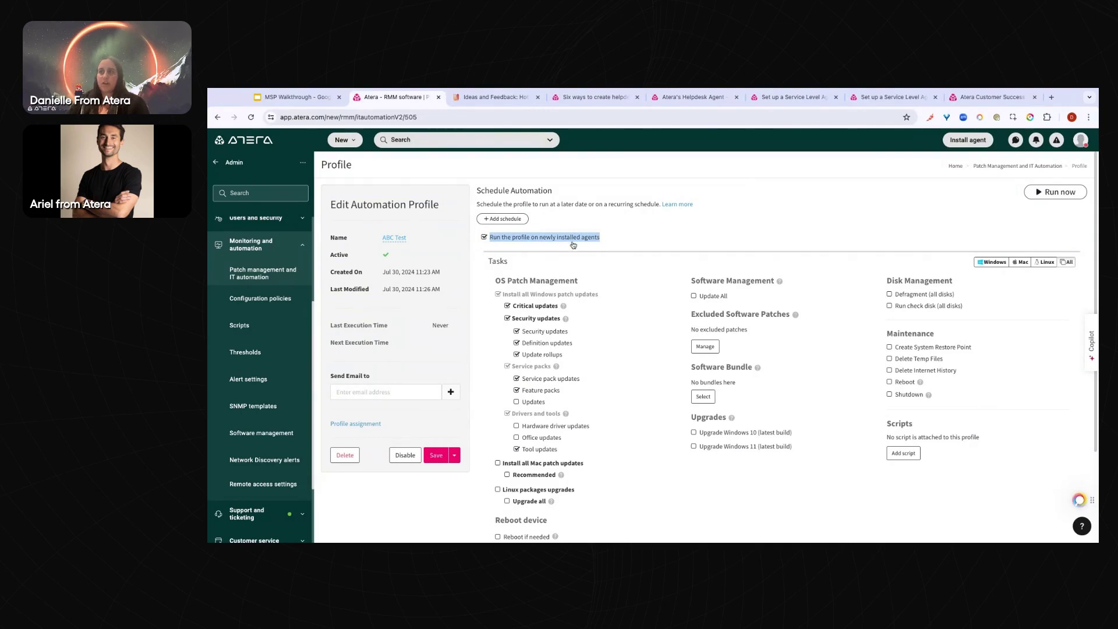
scroll(575, 244, "down", 1)
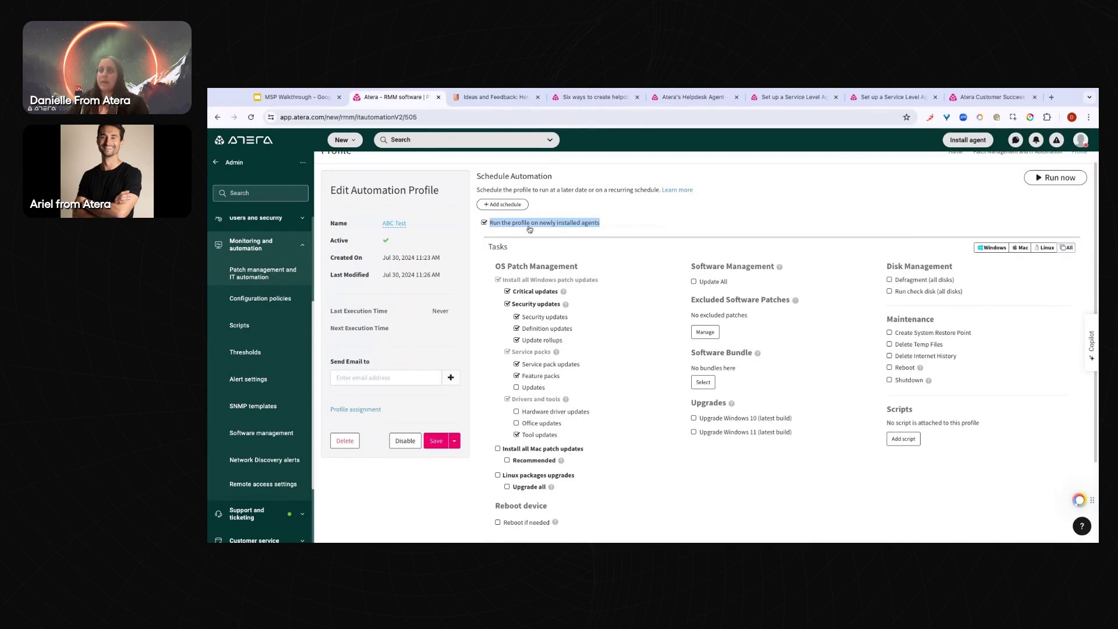
left_click(620, 245)
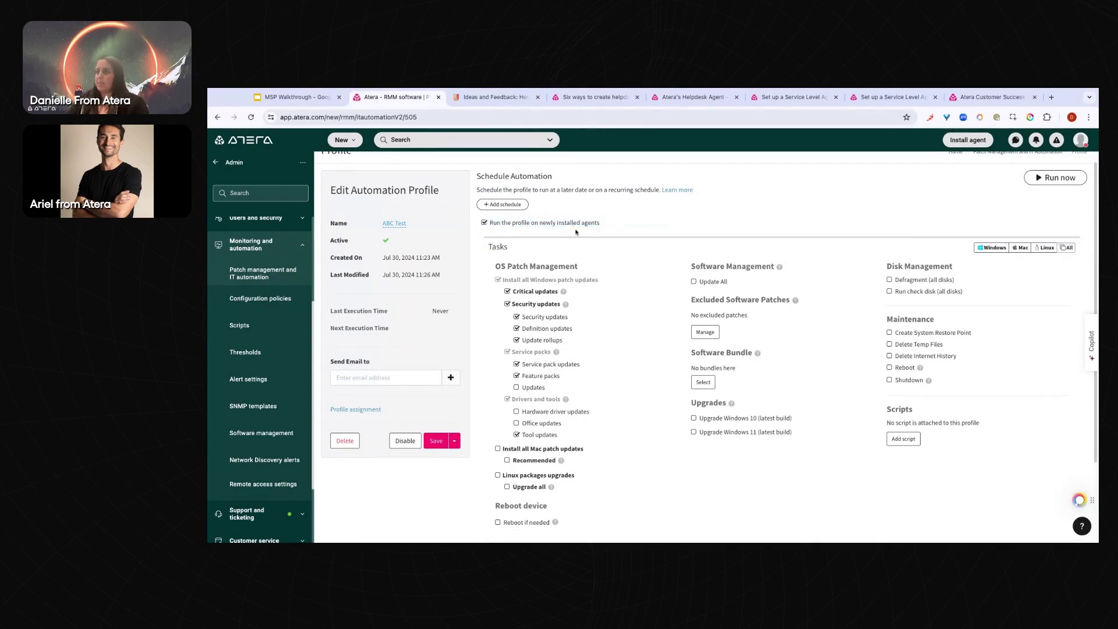
scroll(570, 259, "down", 1)
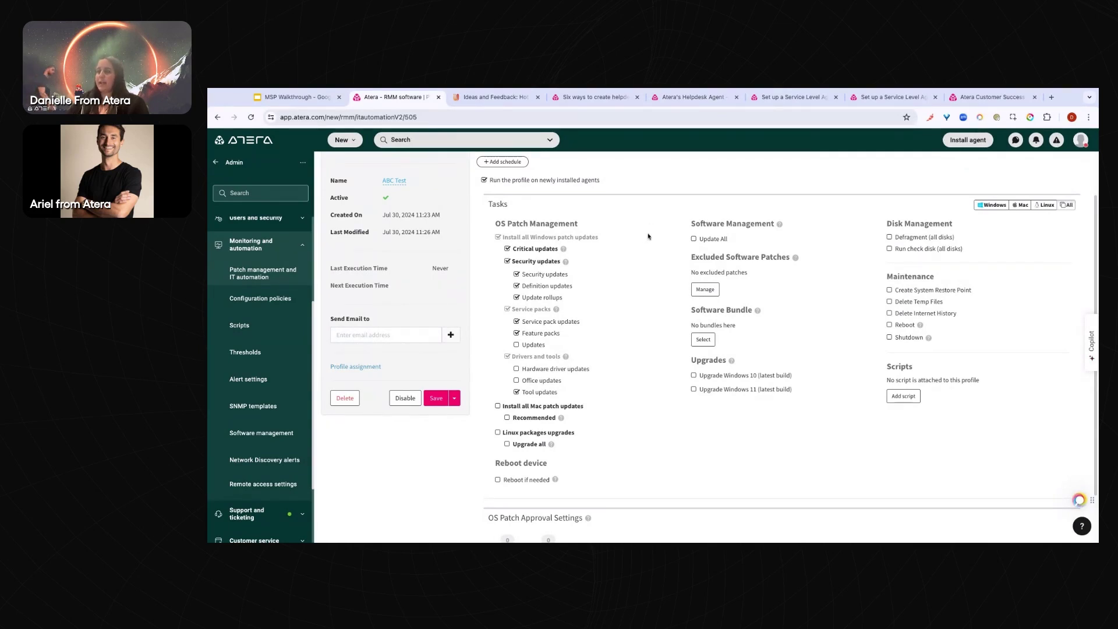
scroll(643, 238, "up", 1)
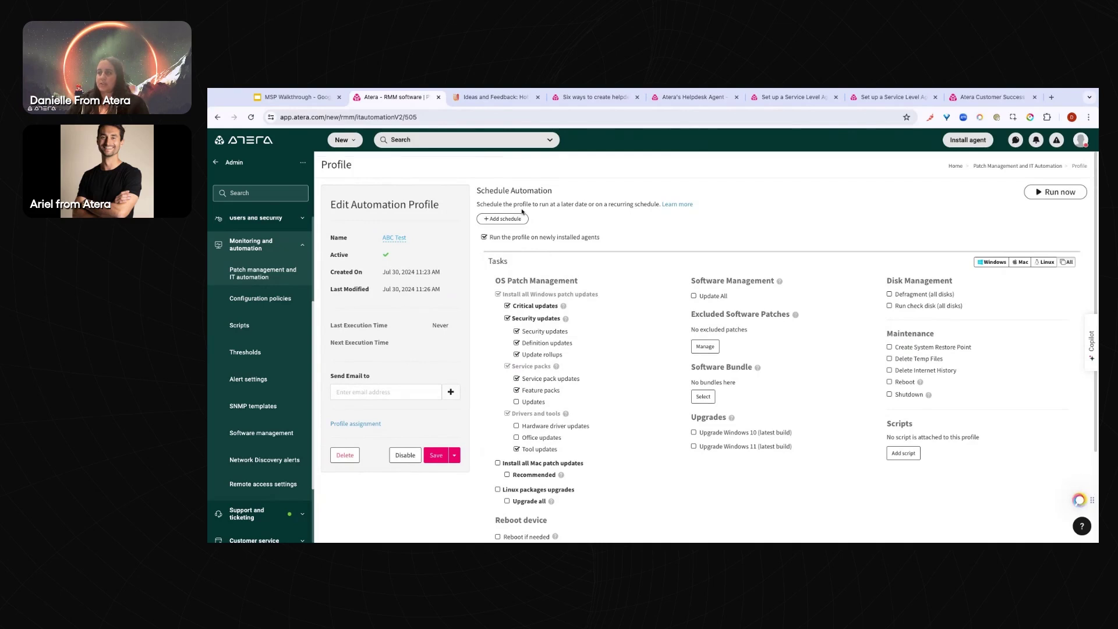
scroll(660, 296, "down", 1)
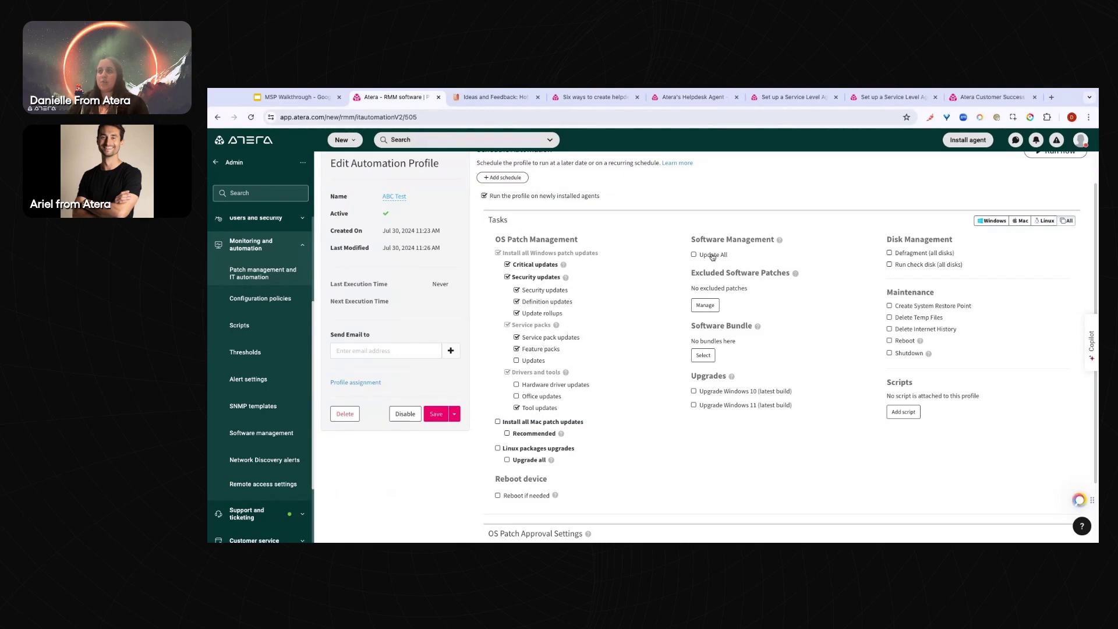
Open the Chocolatey and Homebrew patching help article from the Software Management info icon
mouse_move(779, 241)
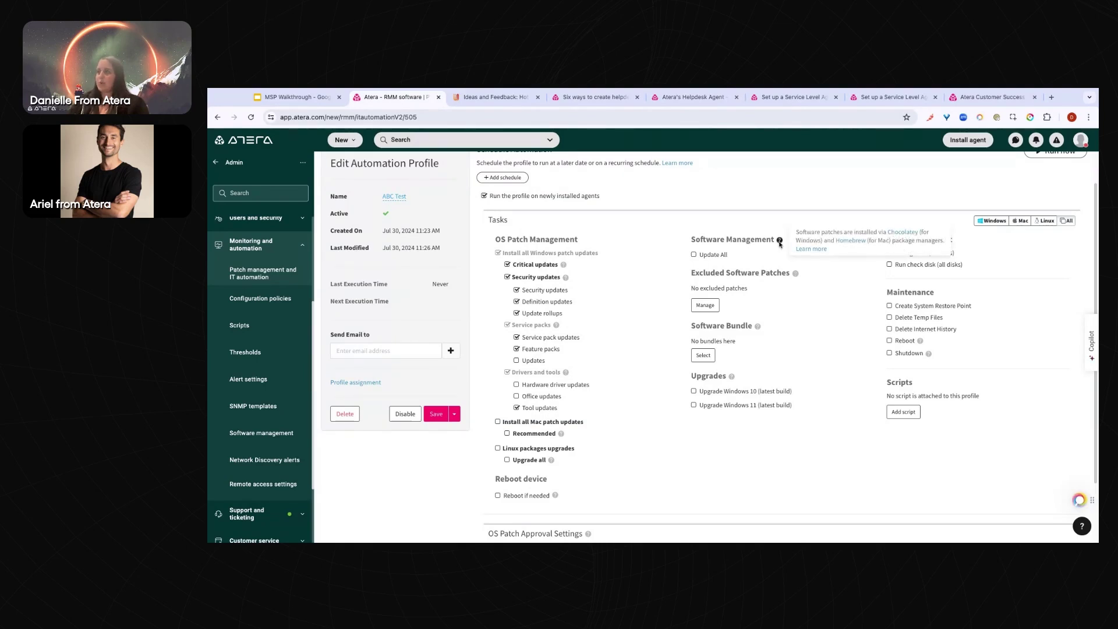
left_click(809, 249)
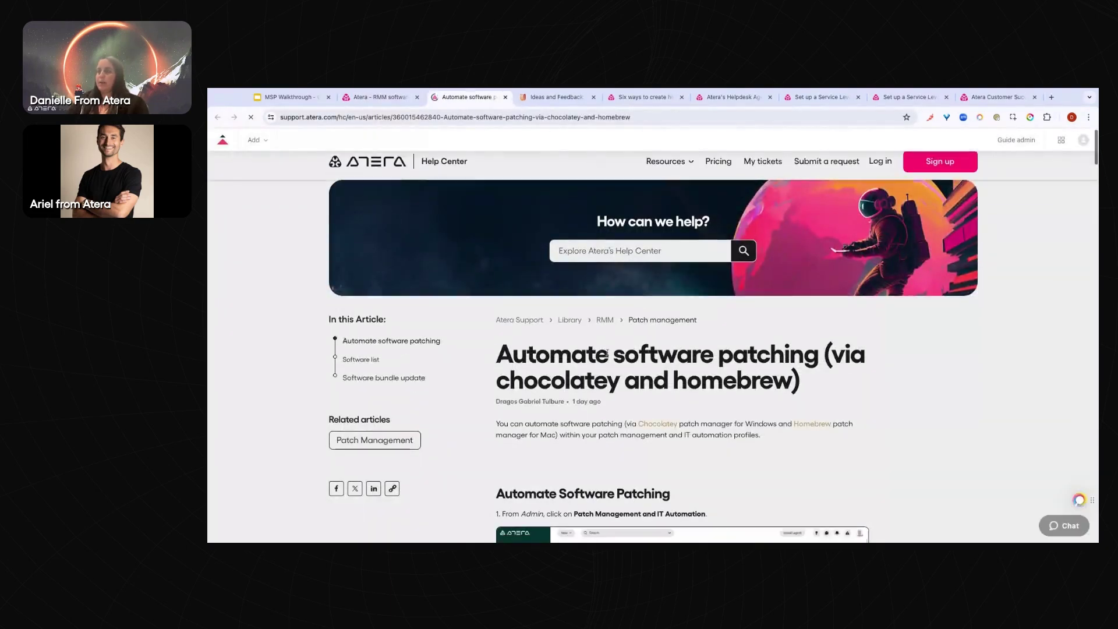
scroll(607, 352, "down", 3)
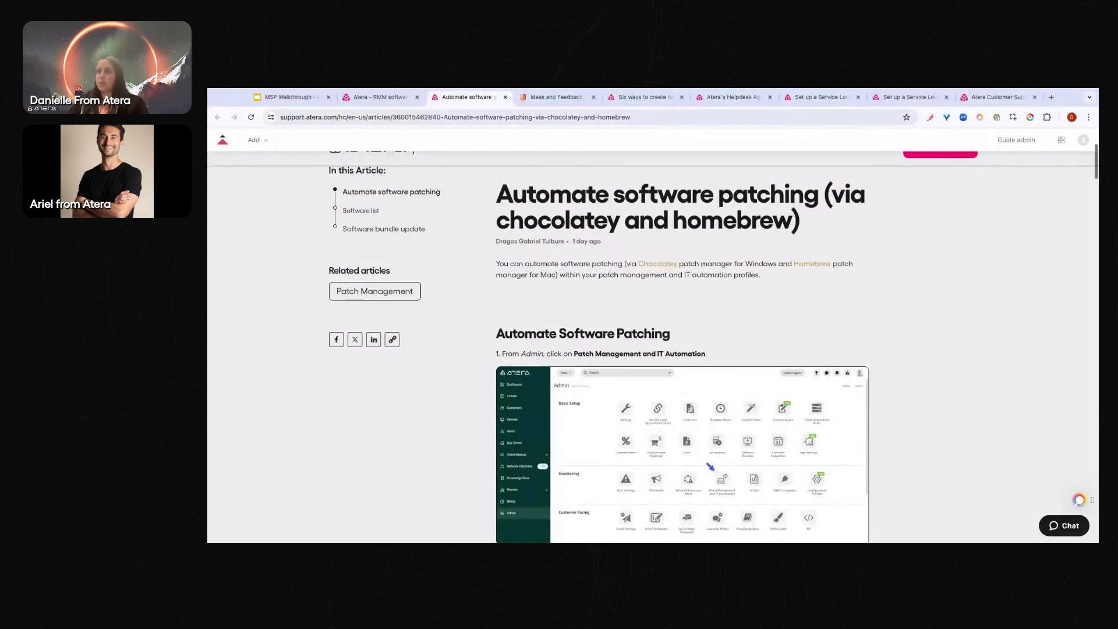
scroll(608, 352, "down", 3)
scroll(607, 351, "down", 10)
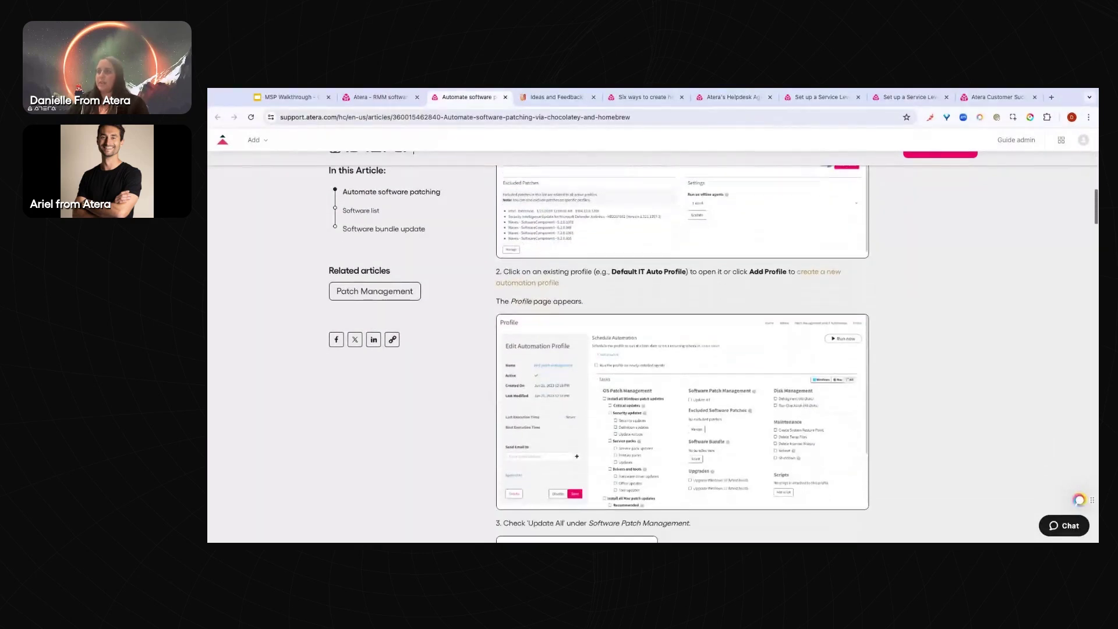
scroll(512, 228, "down", 2)
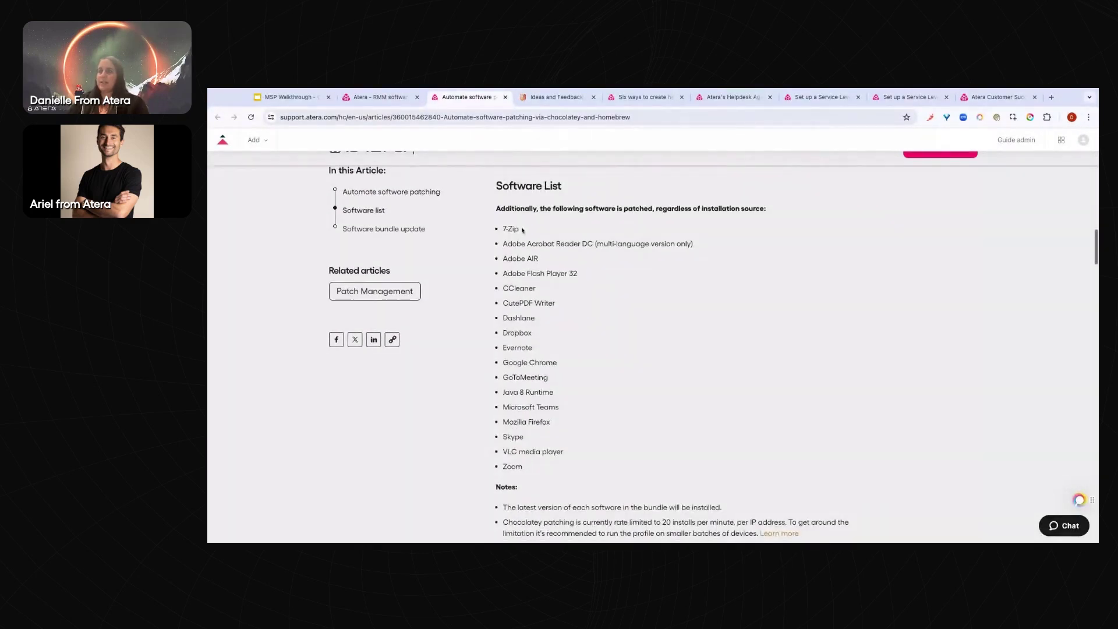
Read through the article's Software List, then return to the ABC Test profile
left_click_drag(502, 229, 522, 465)
left_click(466, 257)
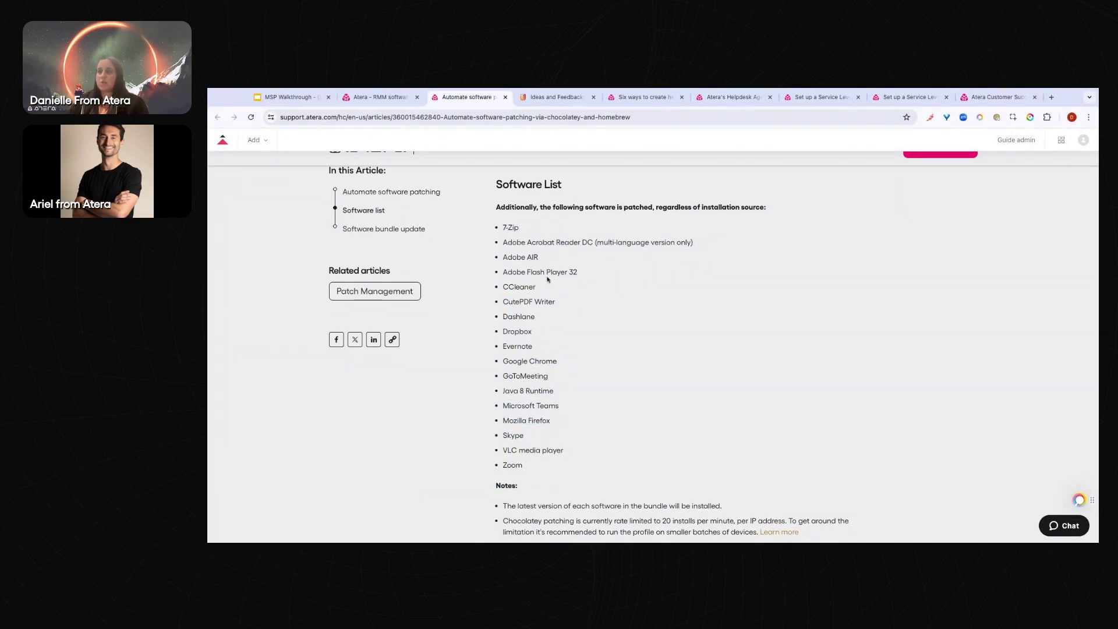
scroll(503, 228, "down", 1)
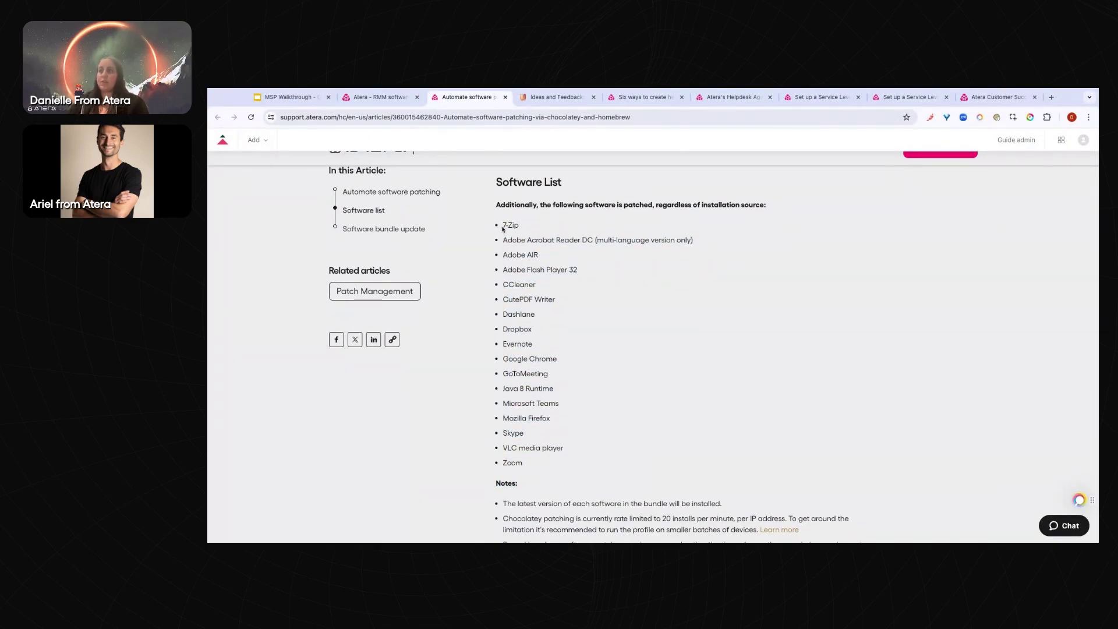
scroll(503, 228, "down", 1)
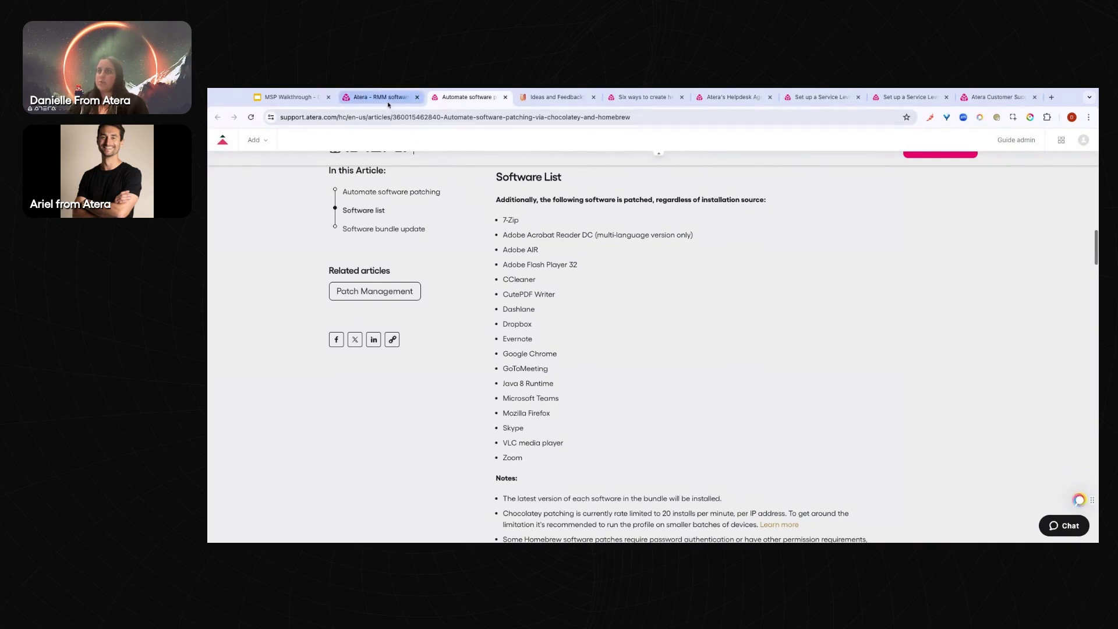
scroll(550, 356, "down", 1)
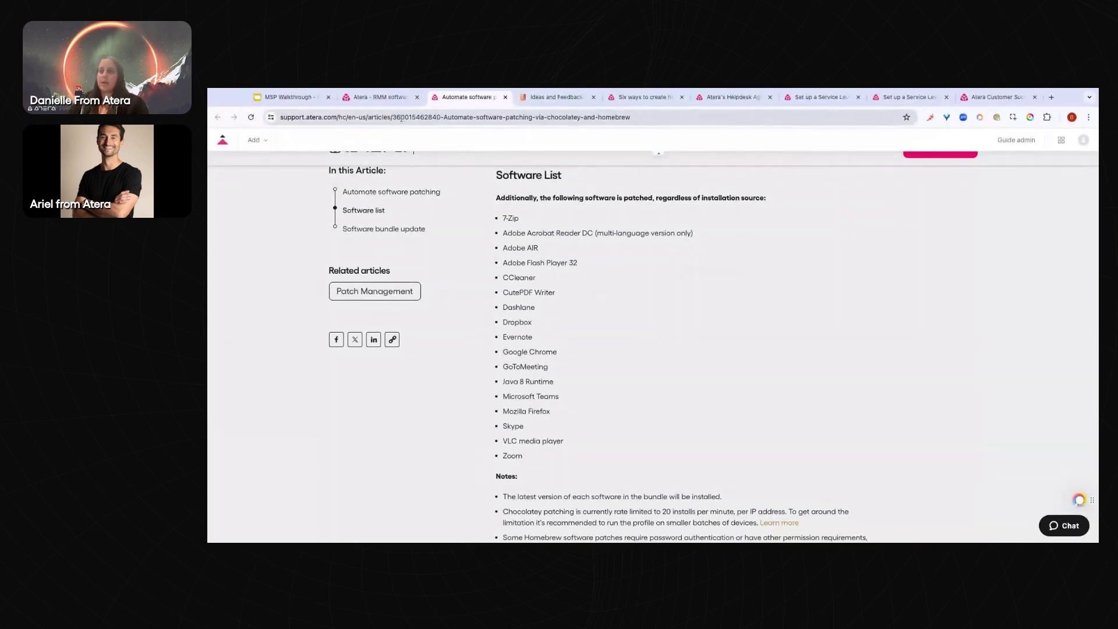
left_click(378, 97)
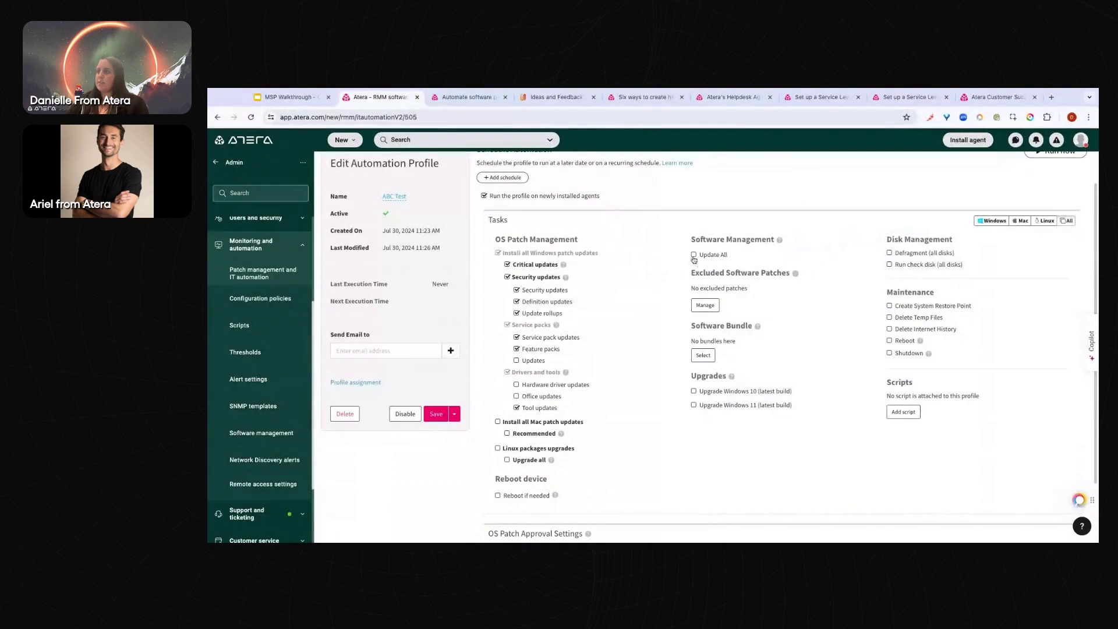
left_click(779, 239)
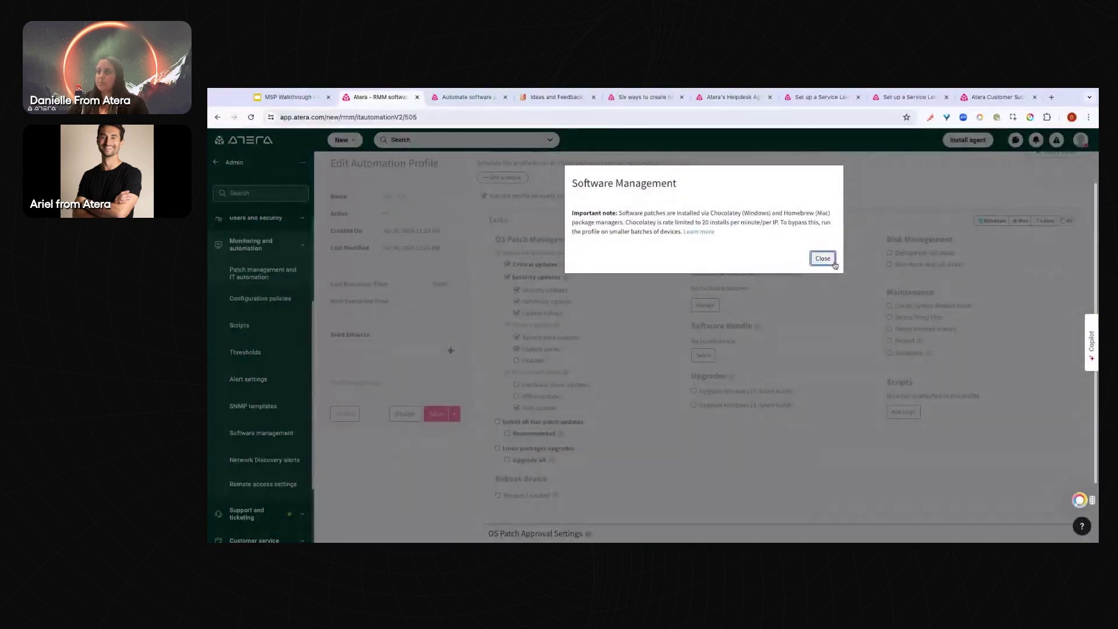
left_click(822, 258)
left_click(693, 255)
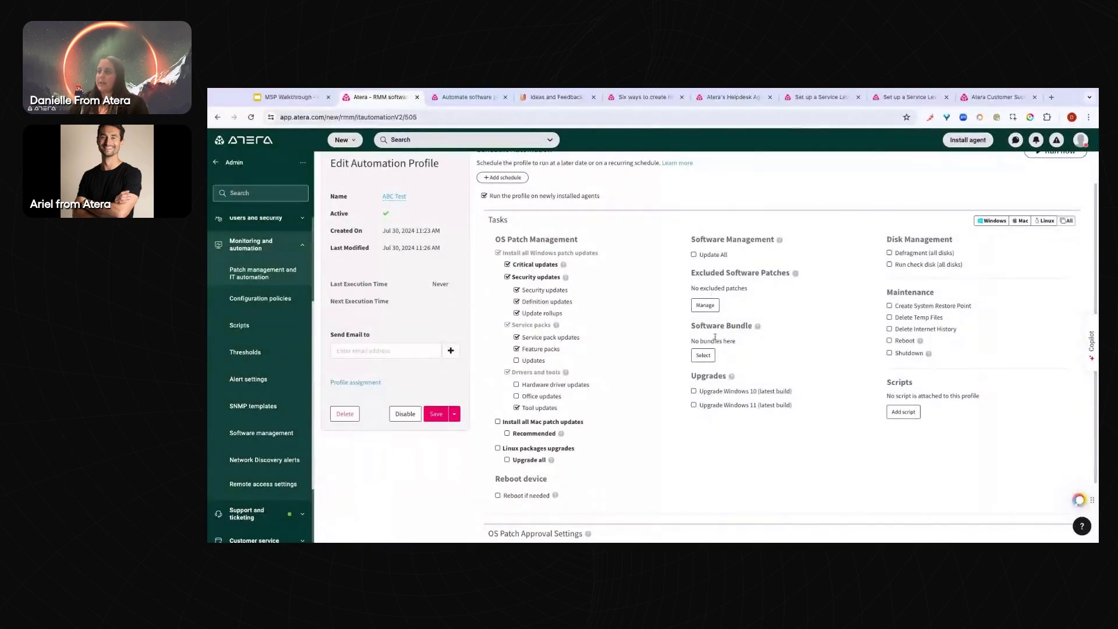
left_click(705, 356)
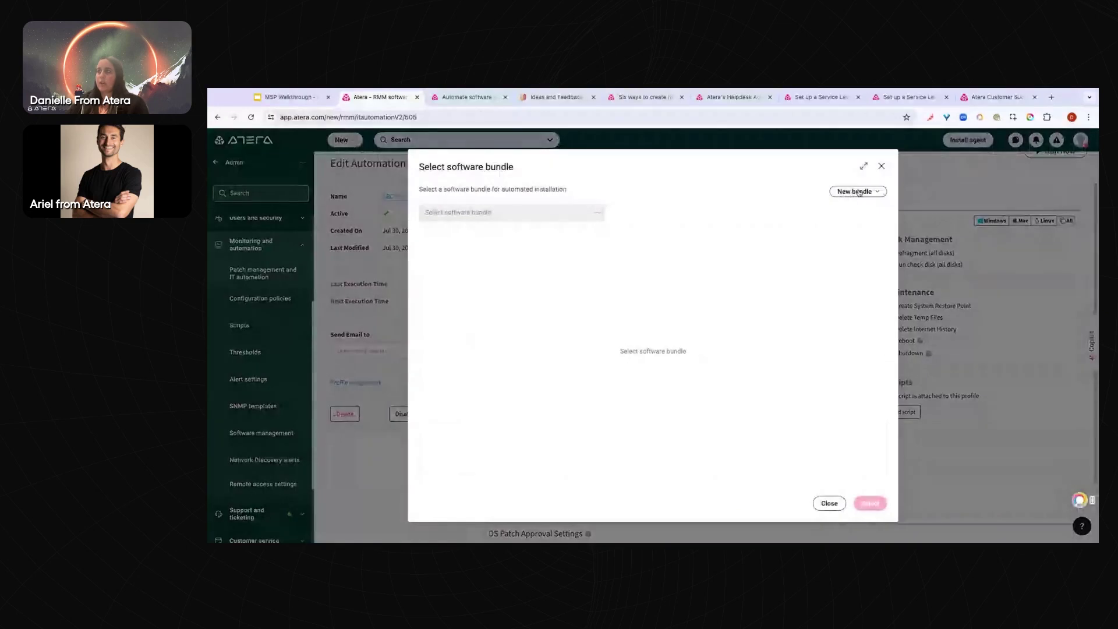
left_click(858, 192)
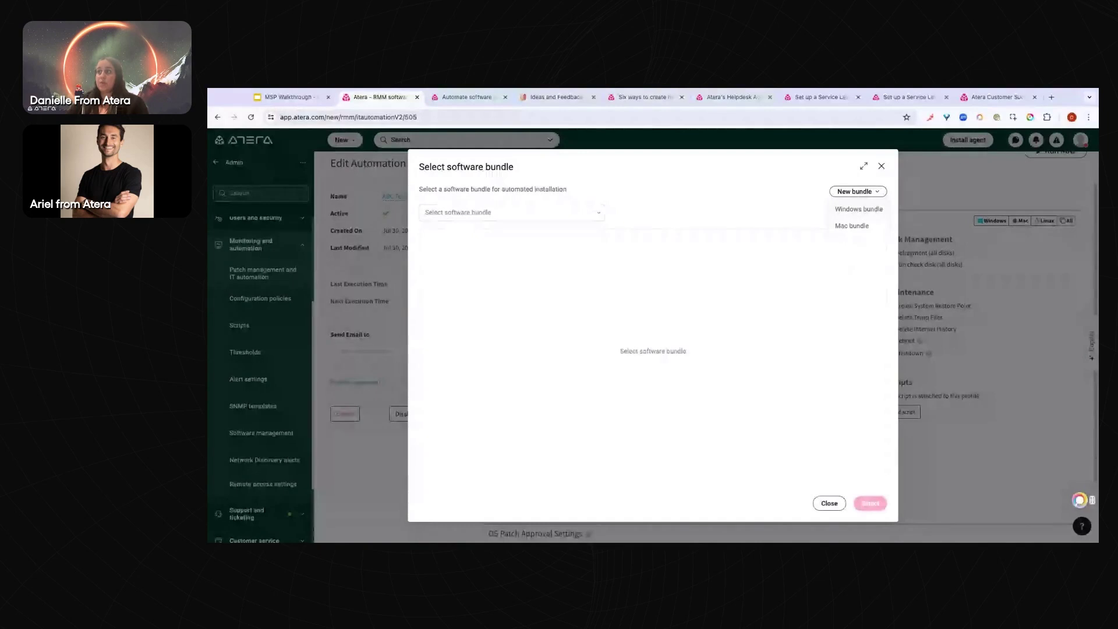
left_click(882, 167)
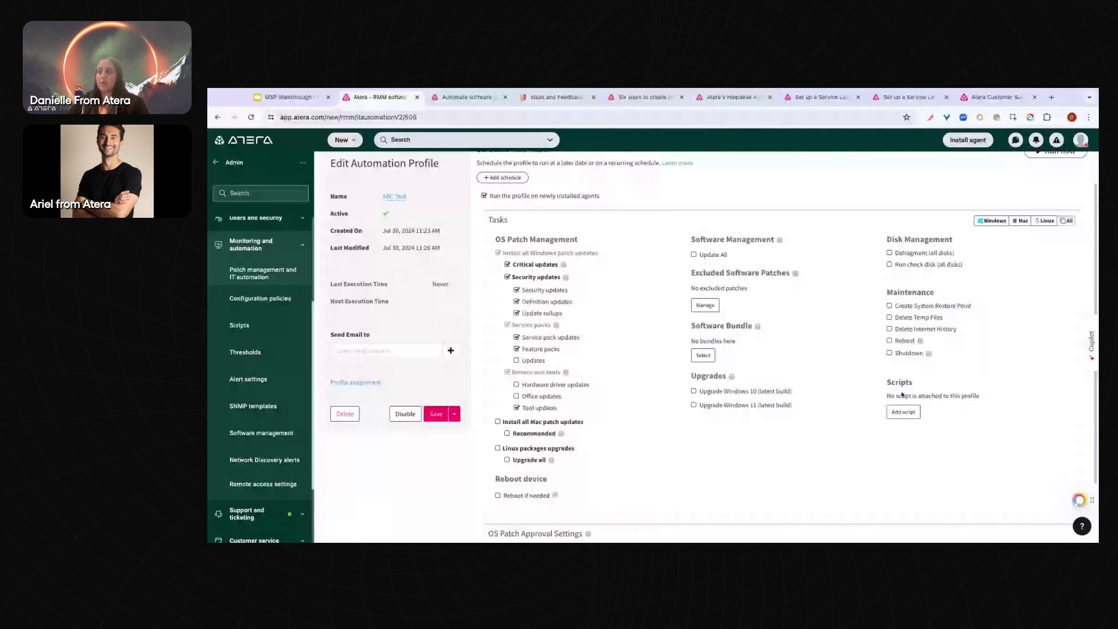
left_click(903, 412)
left_click(896, 179)
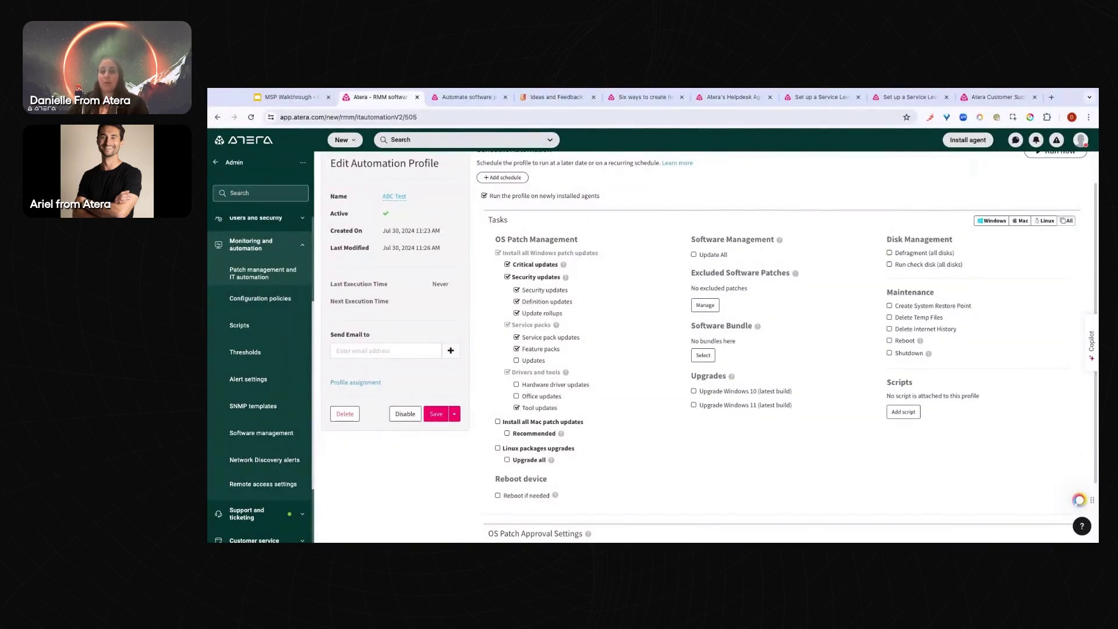
scroll(668, 316, "down", 1)
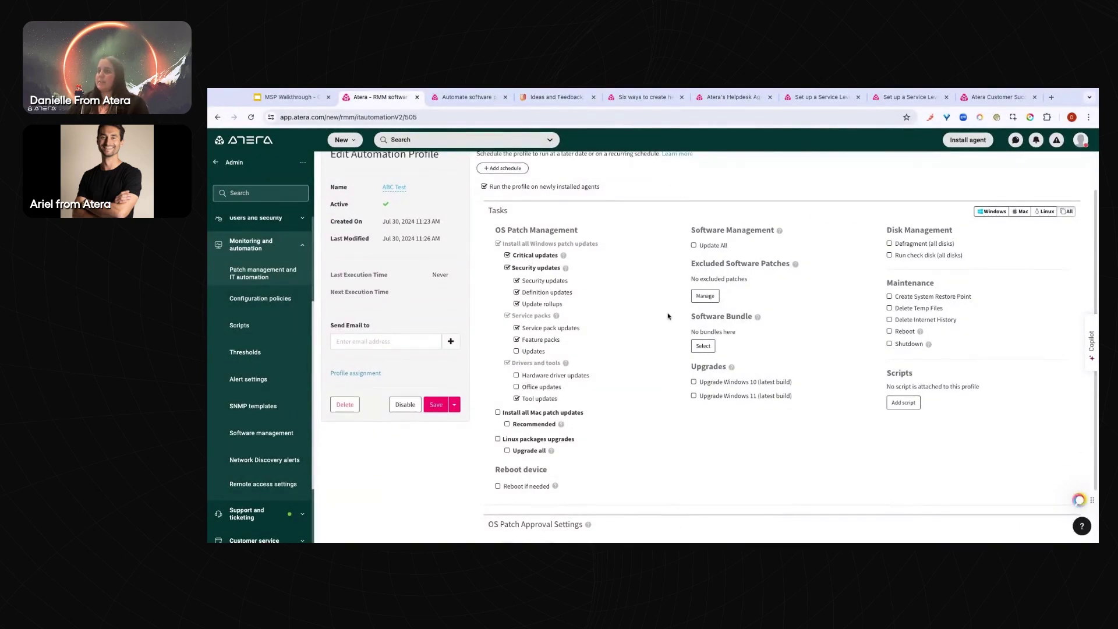
scroll(668, 317, "down", 2)
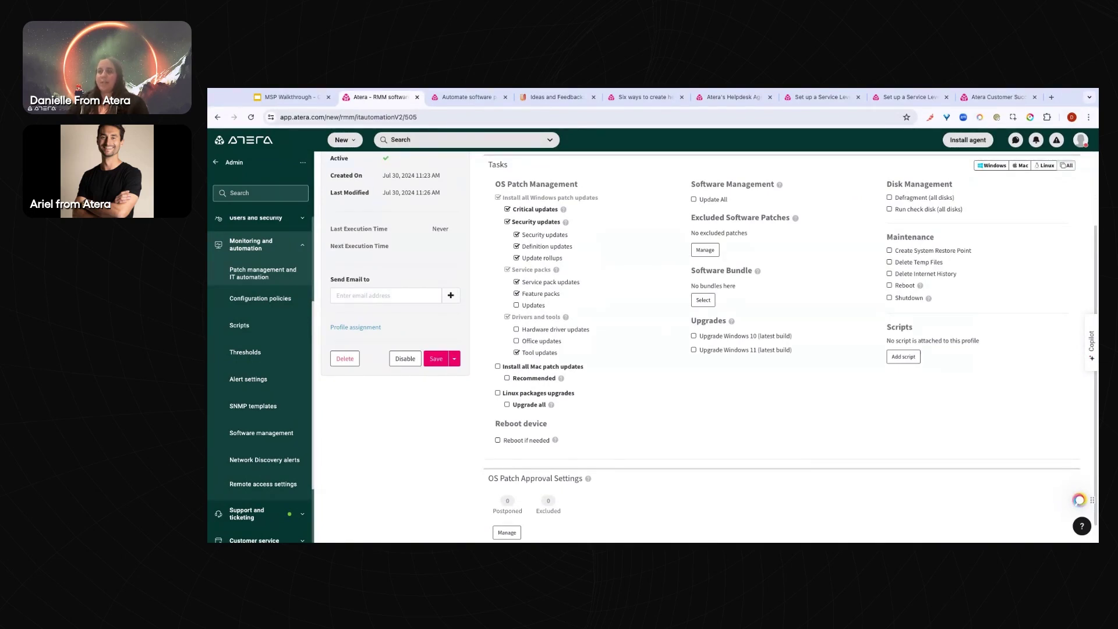
scroll(709, 346, "down", 1)
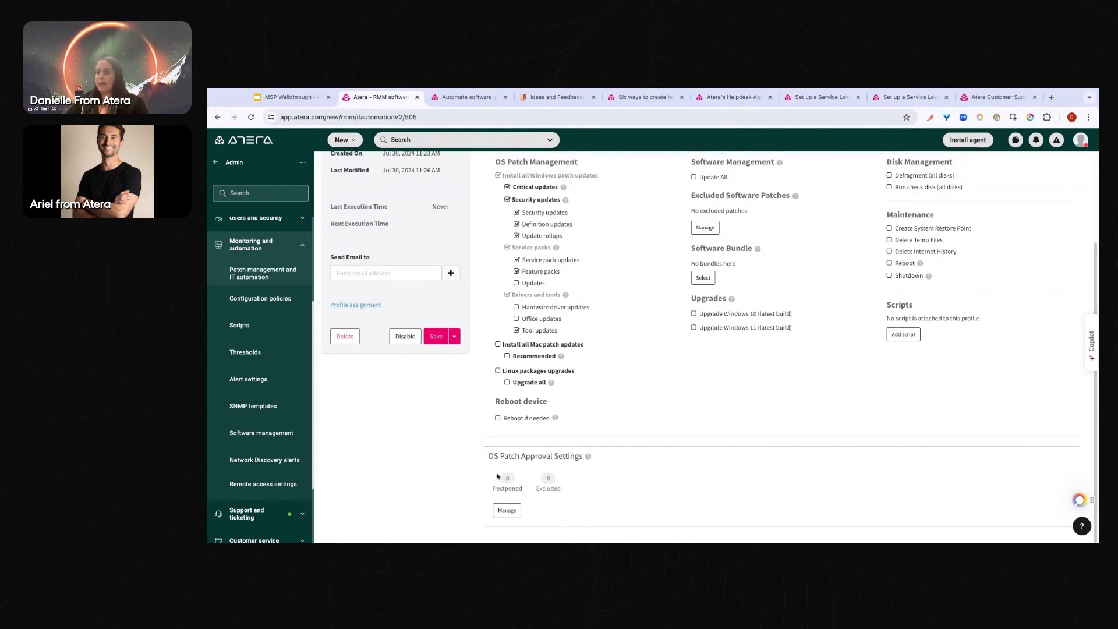
Save ABC Test and set Windows critical updates to Always Approve in OS patch approval
left_click(507, 510)
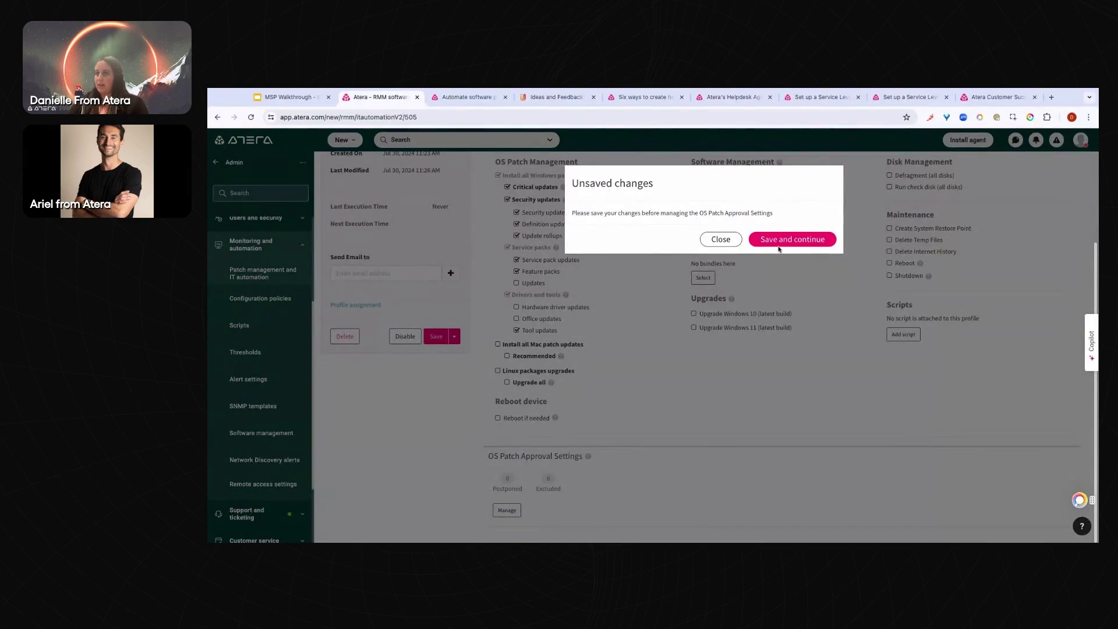
left_click(787, 241)
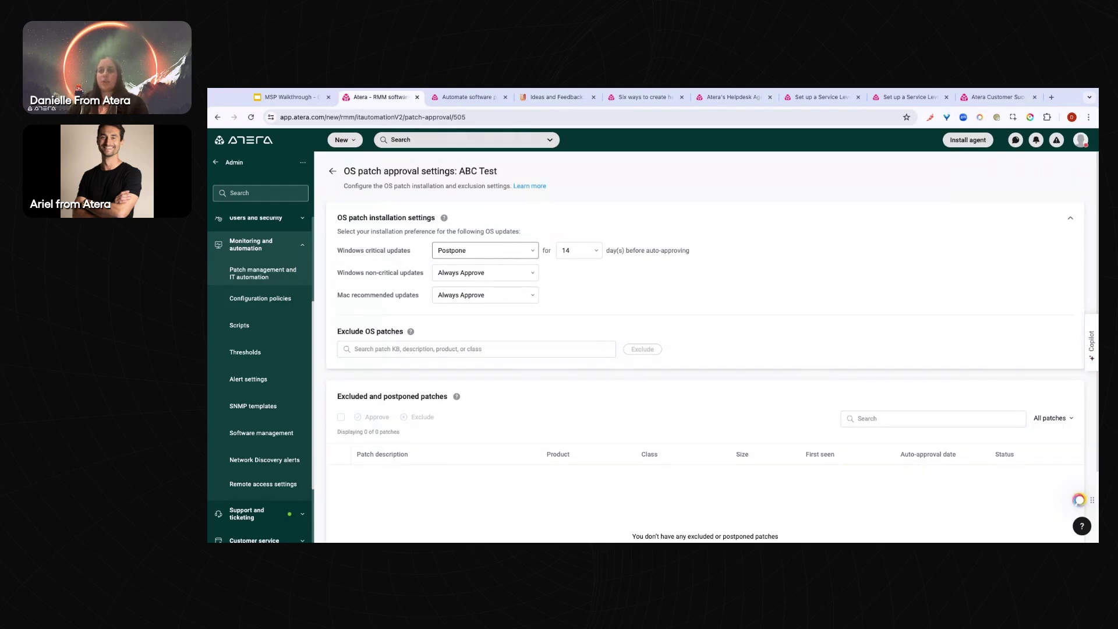
left_click_drag(365, 249, 366, 271)
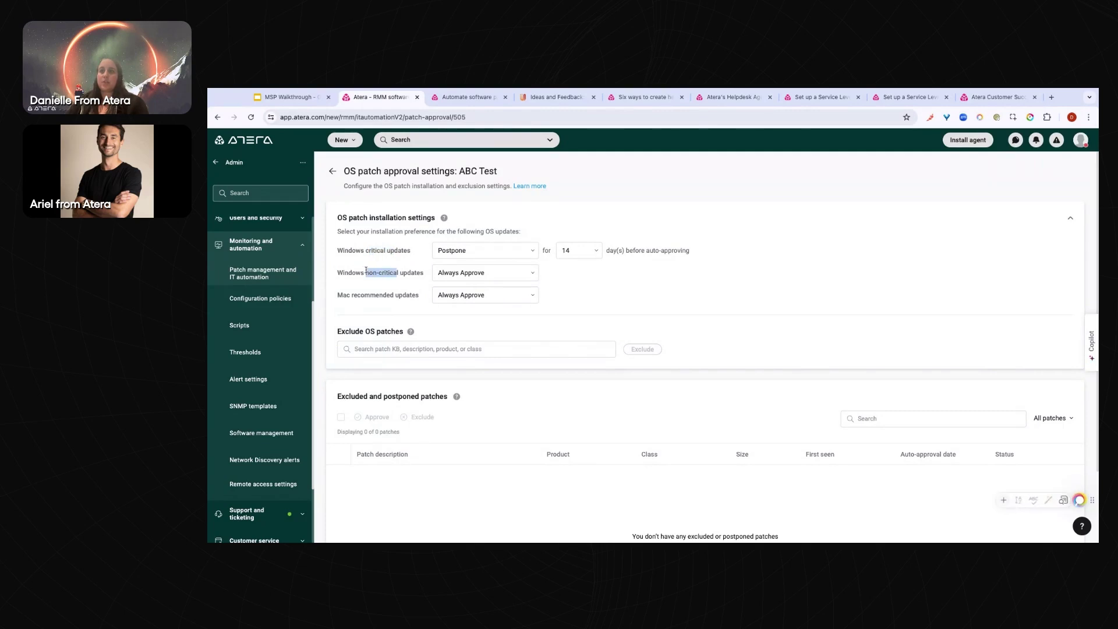
left_click(485, 251)
left_click(482, 271)
left_click(362, 250)
Set Windows non-critical updates to Postpone for 14 days
left_click_drag(363, 249, 399, 254)
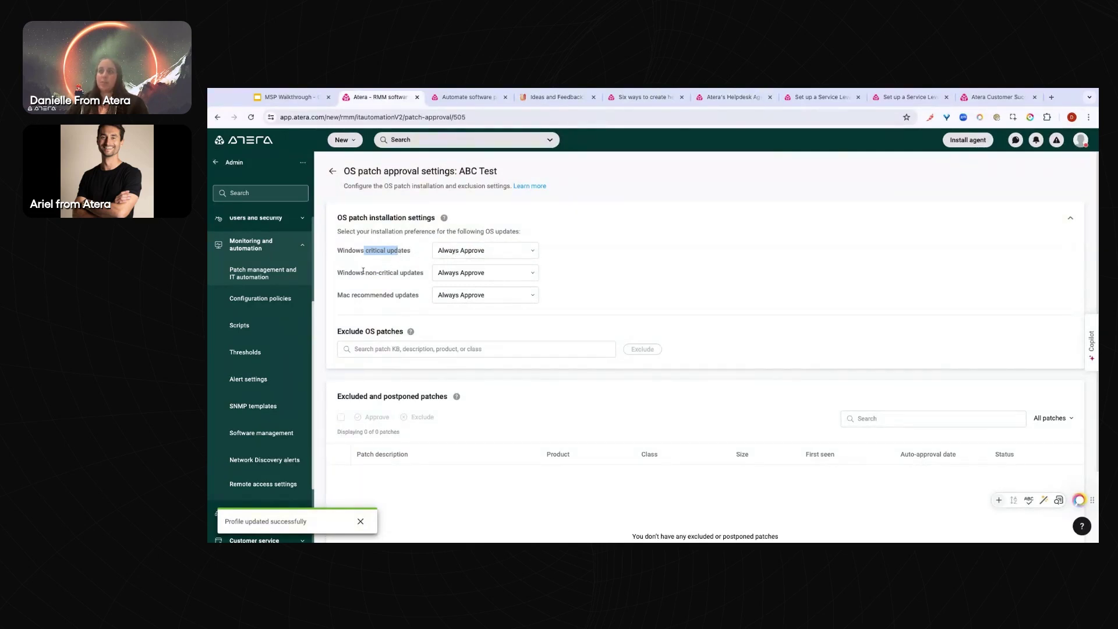
left_click_drag(365, 272, 389, 274)
left_click(478, 277)
left_click(482, 308)
left_click(580, 273)
scroll(585, 324, "down", 3)
left_click(677, 273)
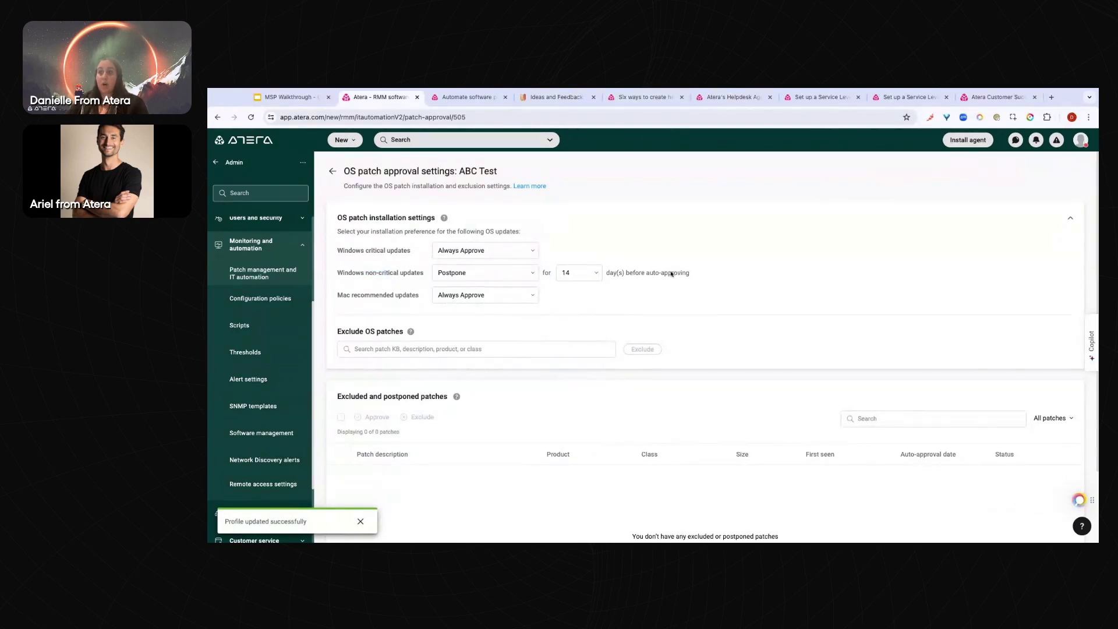
Type 'KB' in the excluded patches search, then go back to the automation profile
left_click_drag(344, 395, 430, 396)
scroll(353, 442, "down", 1)
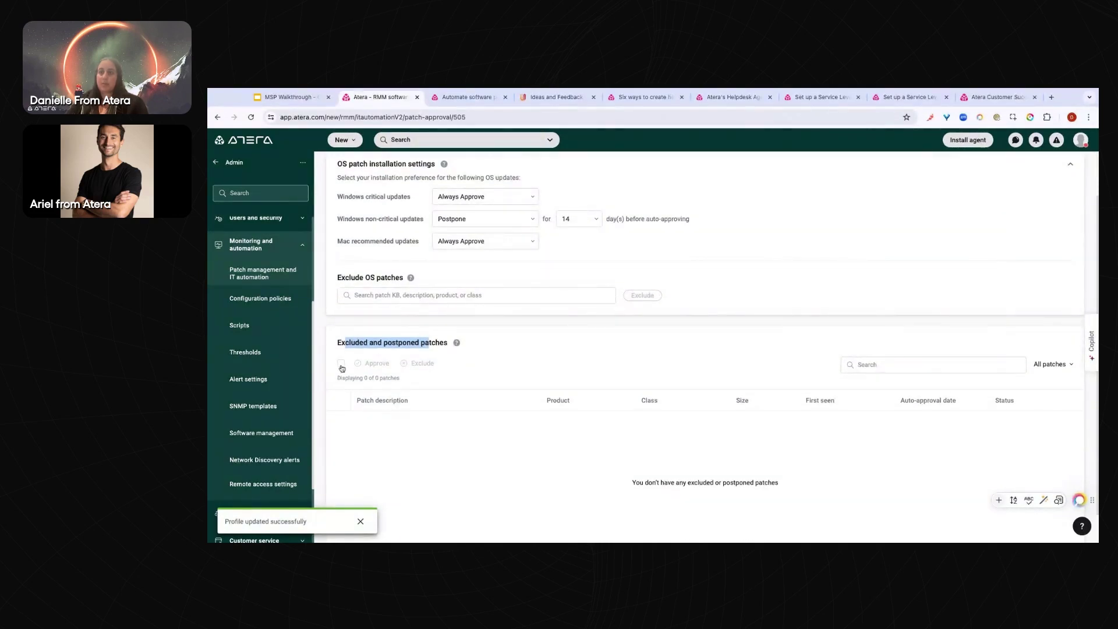
left_click(470, 366)
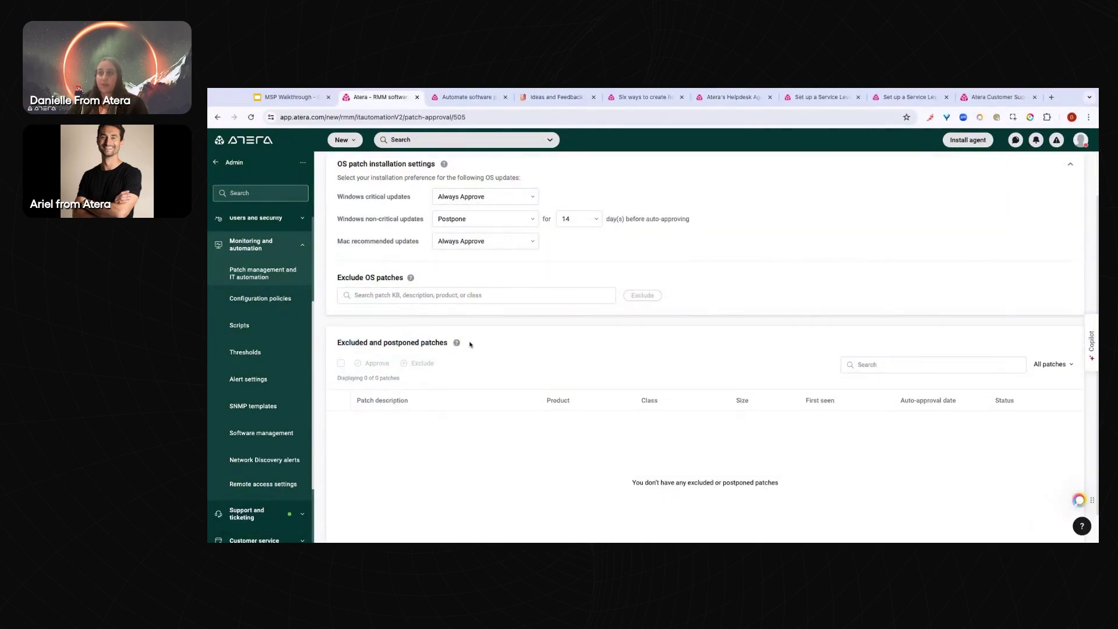
scroll(470, 344, "up", 1)
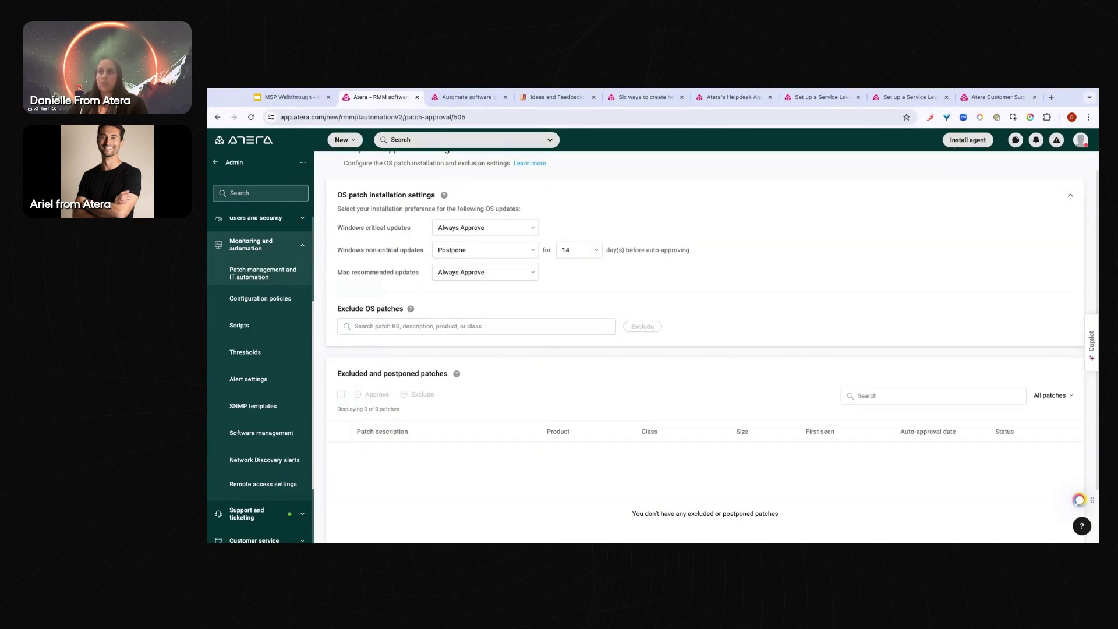
scroll(381, 307, "up", 1)
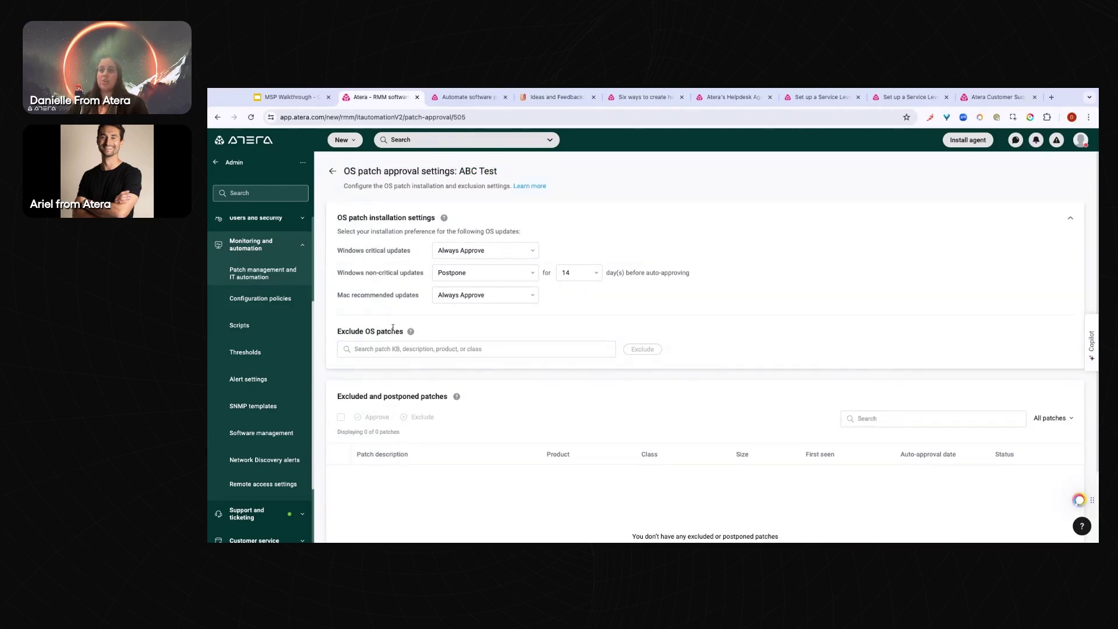
left_click_drag(458, 171, 498, 171)
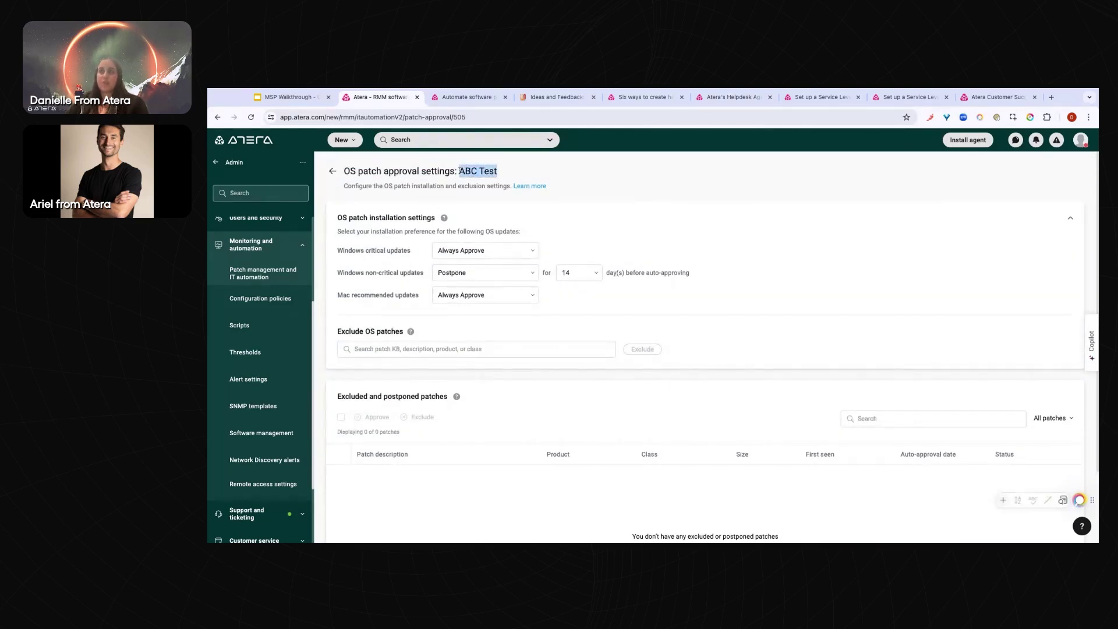
left_click(376, 350)
type("K")
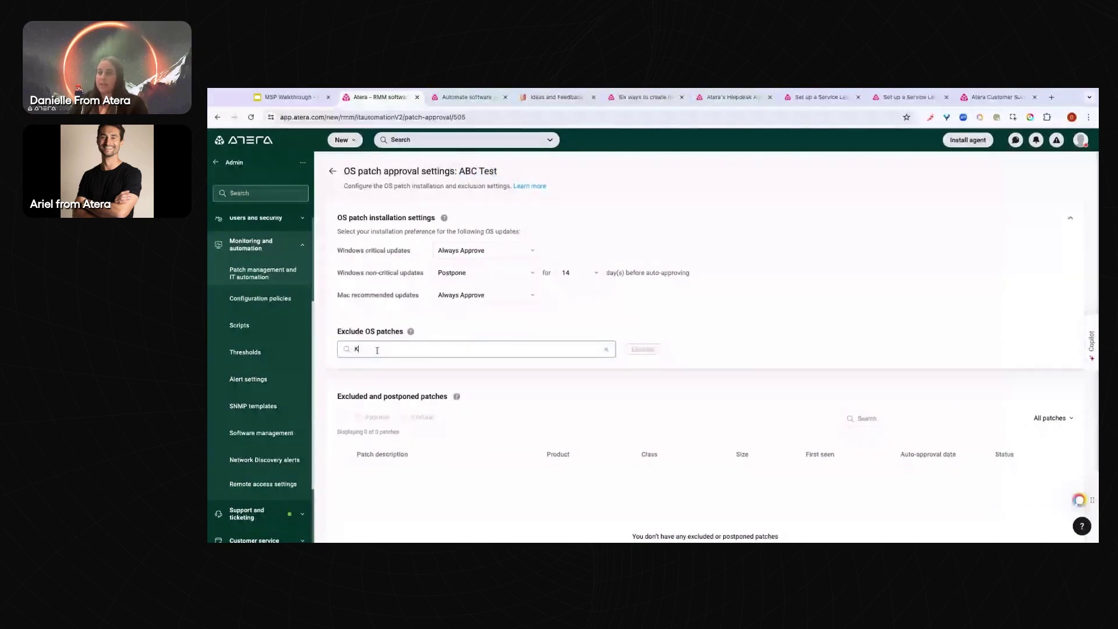
type("B")
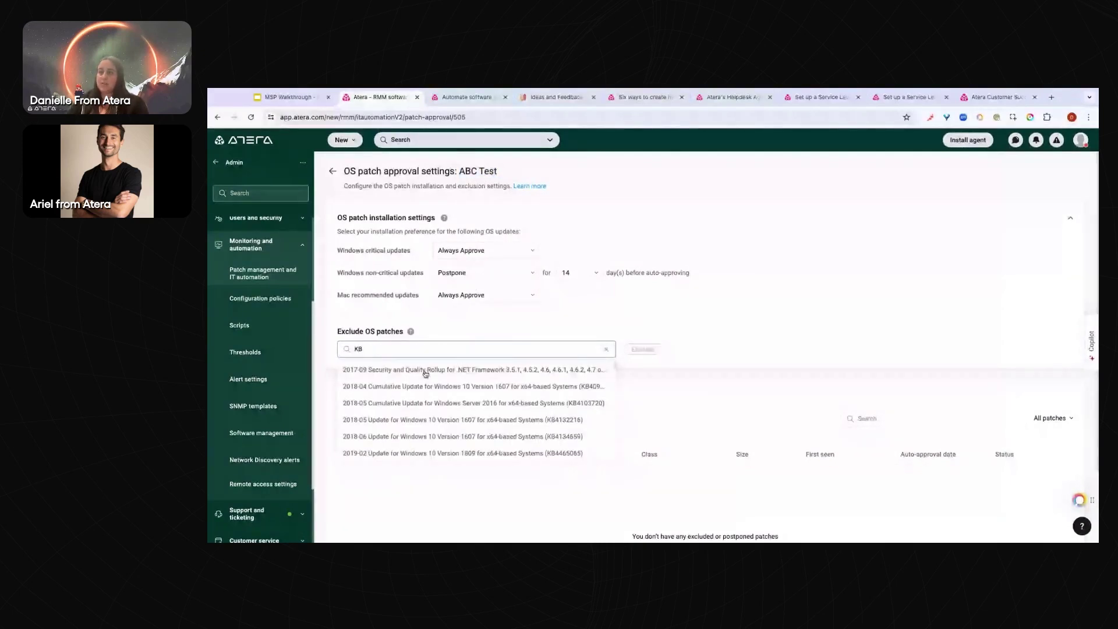
left_click(396, 315)
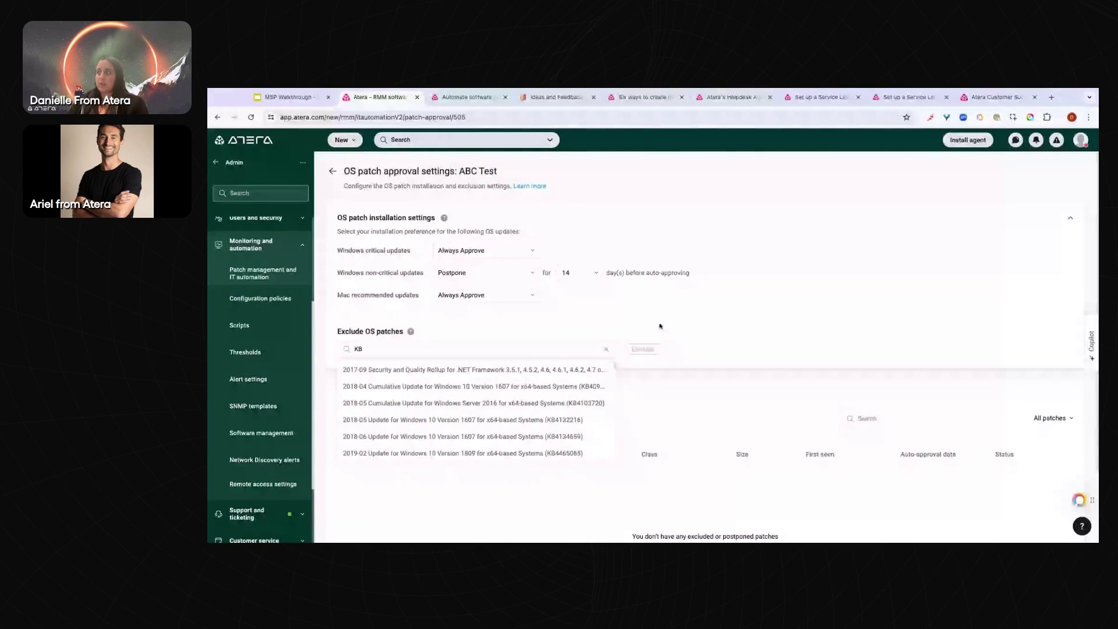
left_click(332, 173)
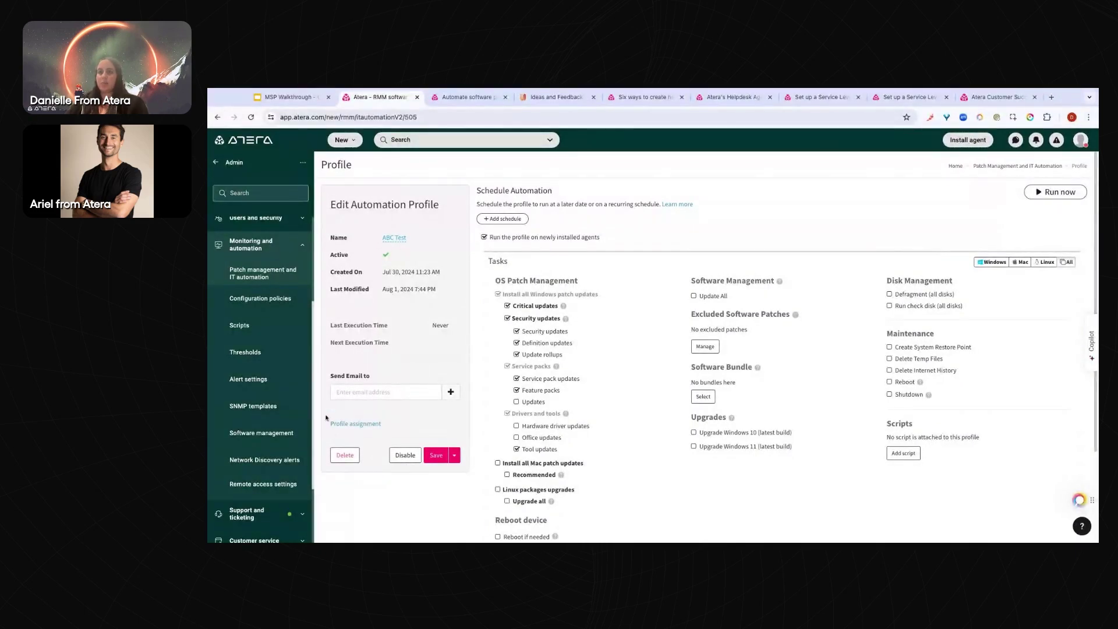
left_click(362, 424)
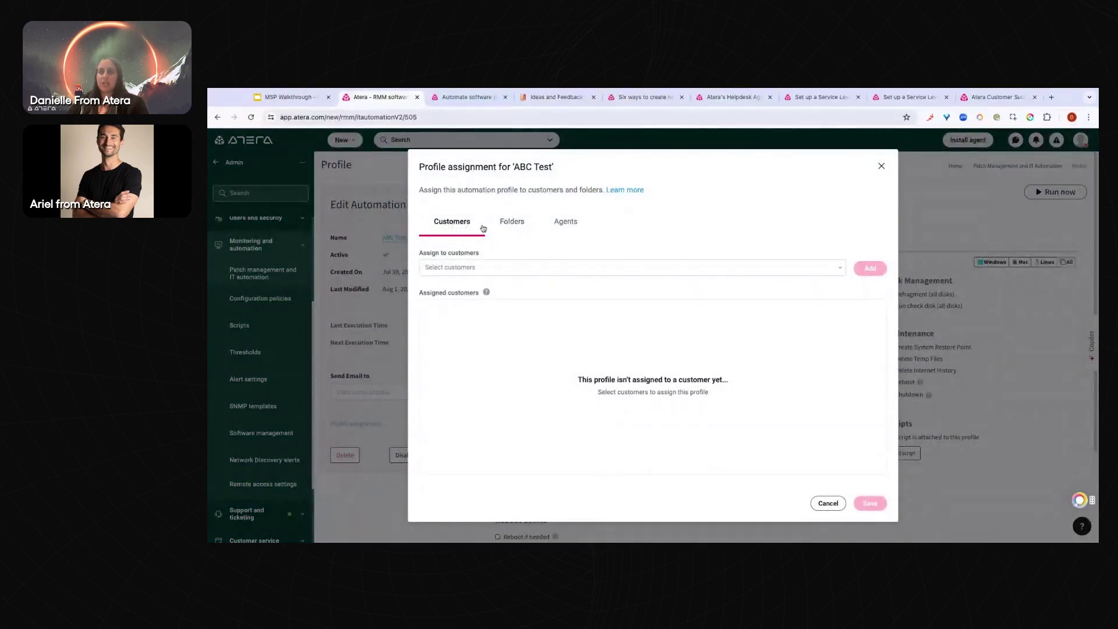
left_click(522, 227)
left_click(573, 229)
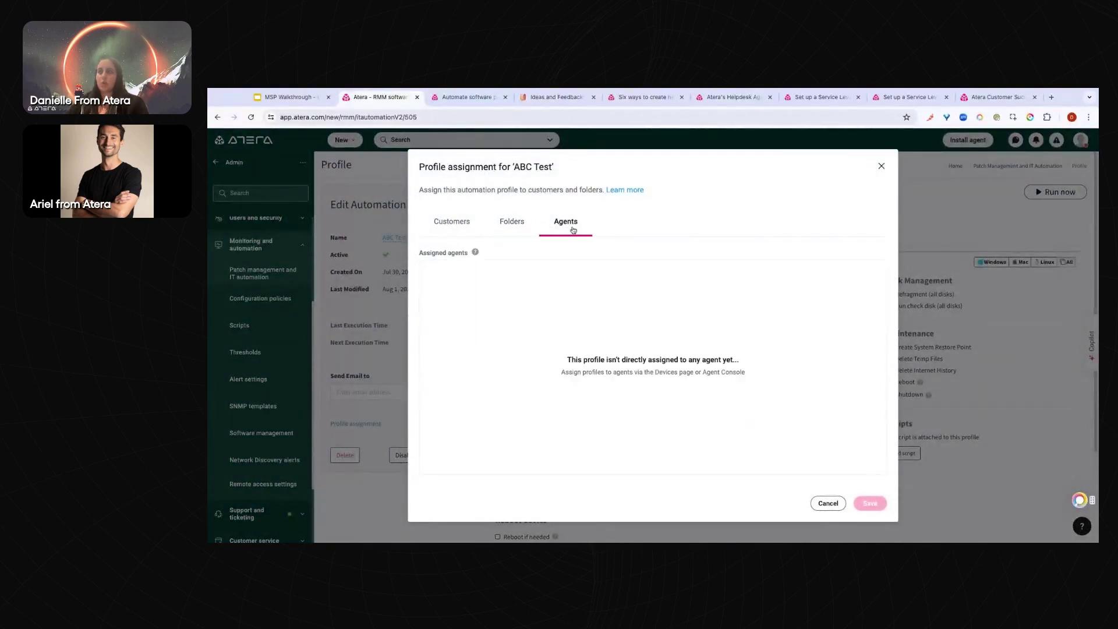
left_click(881, 168)
scroll(644, 336, "down", 2)
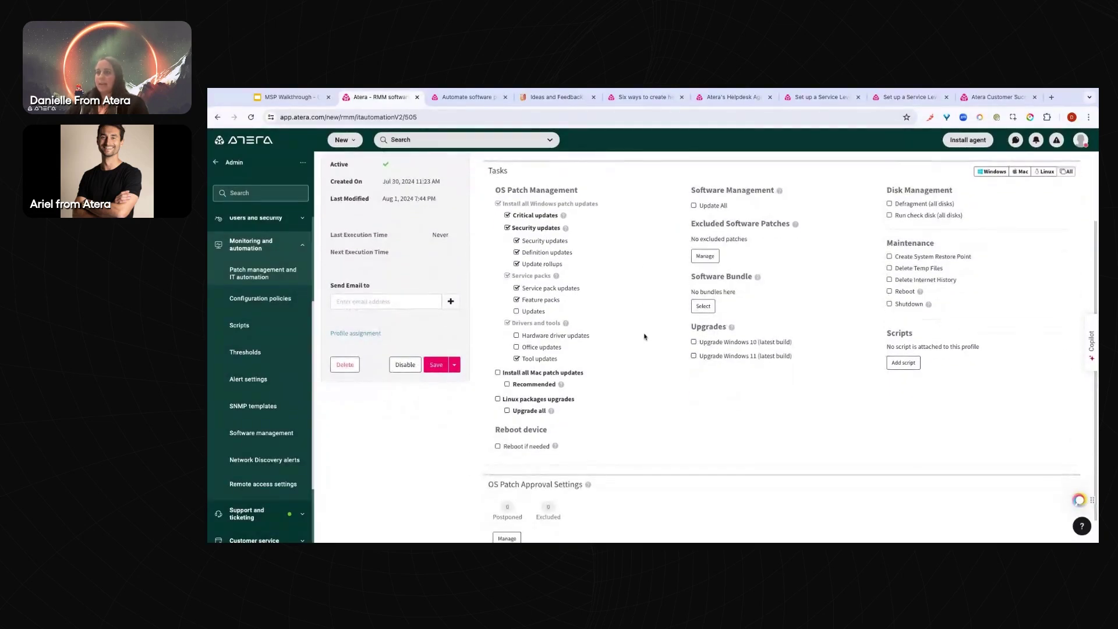
scroll(644, 337, "down", 1)
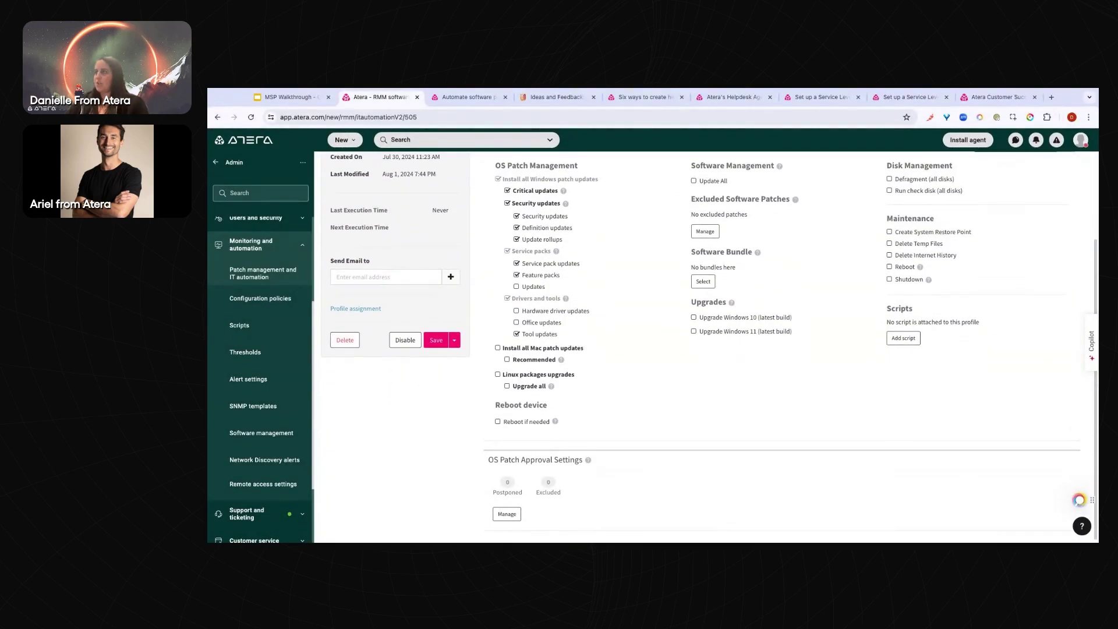
Enable 'Reboot if needed' on ABC Test, then open the Configuration policies list of 6 agent policies
left_click(498, 421)
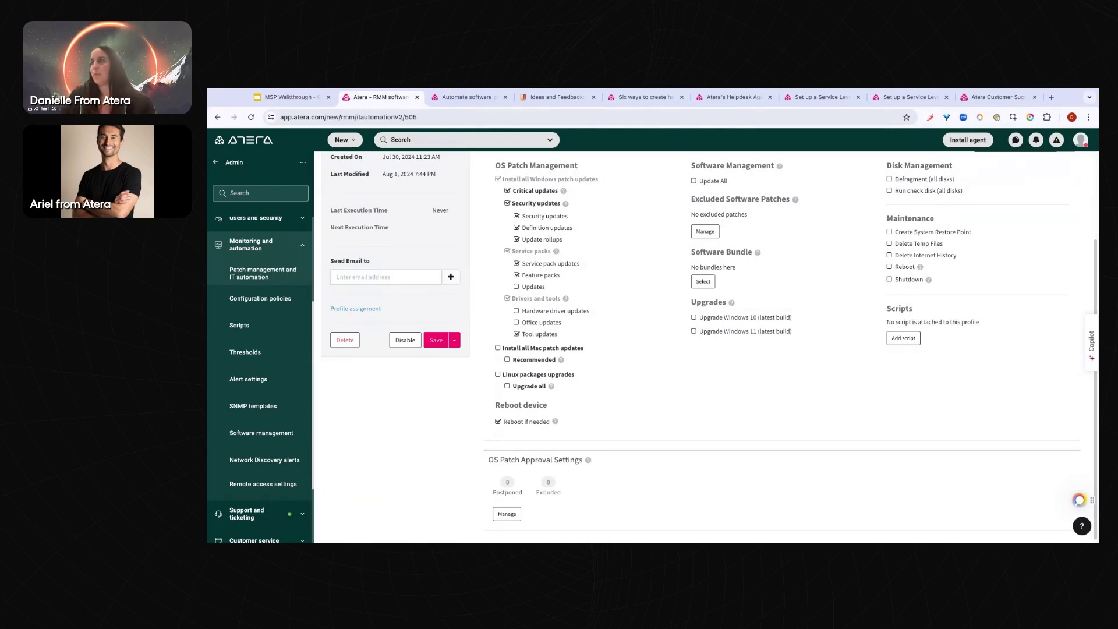
scroll(709, 344, "up", 1)
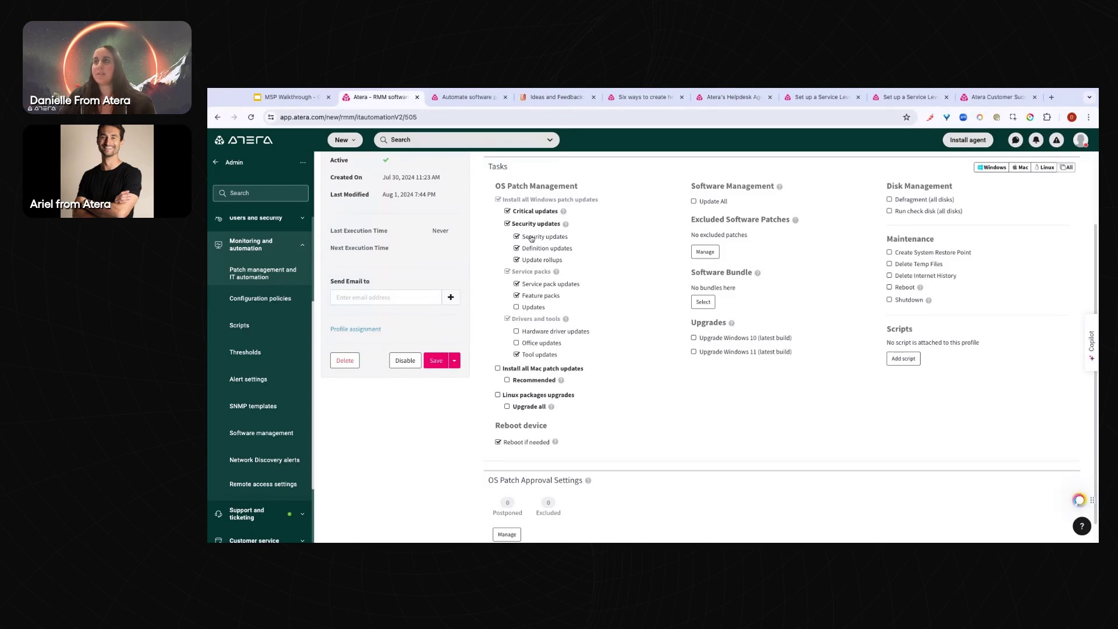
left_click(261, 300)
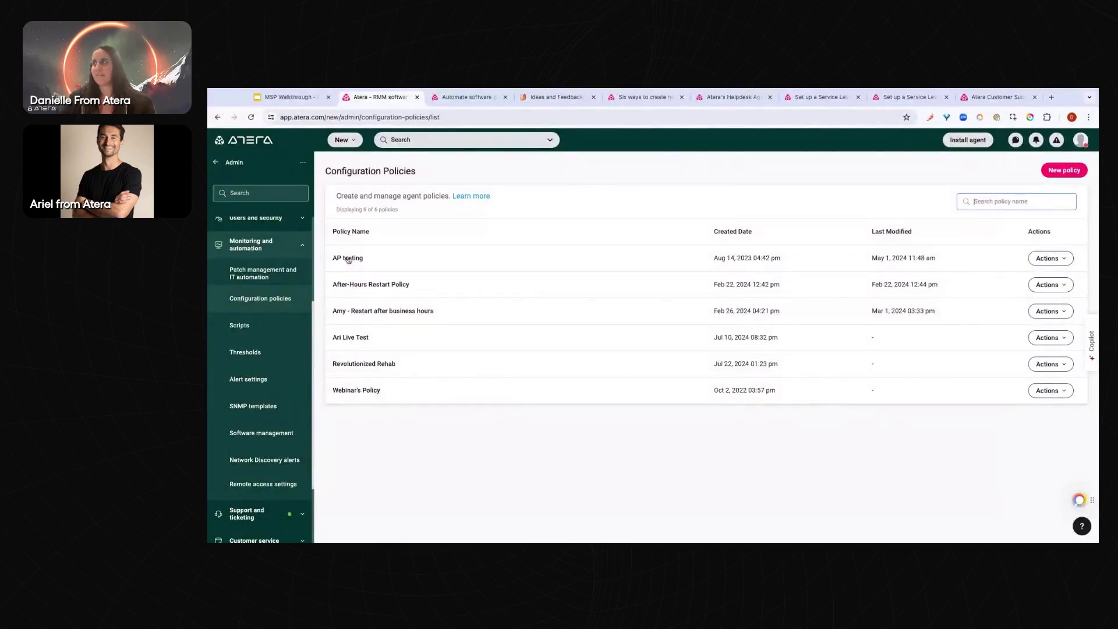
In the AP testing policy, try the restart options and keep 'Allow end users to control device restarts'
left_click(348, 258)
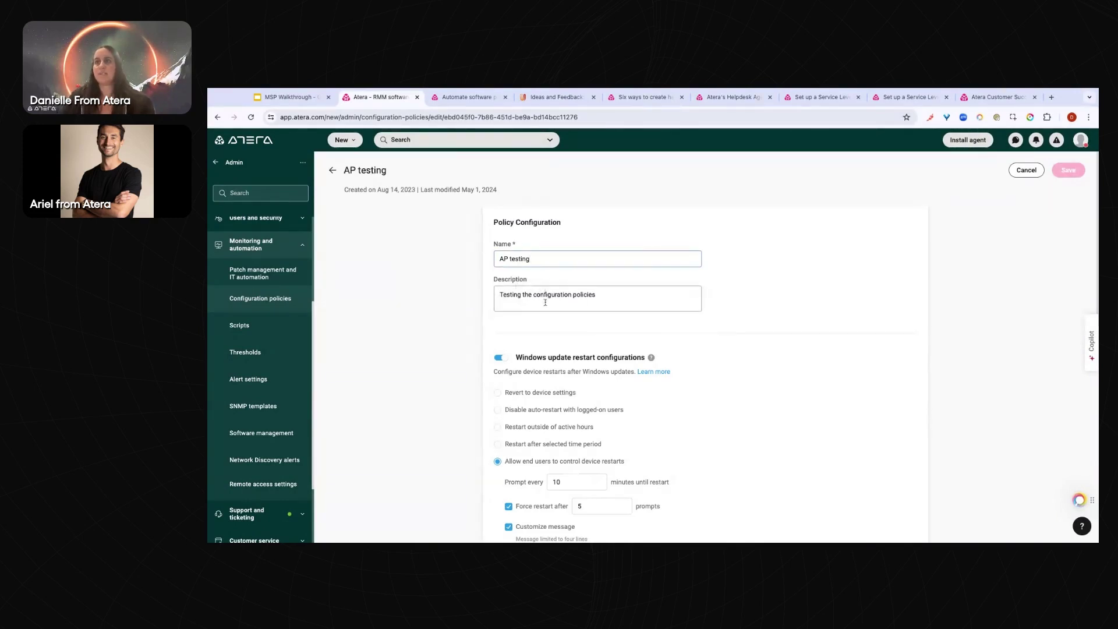
scroll(545, 302, "down", 2)
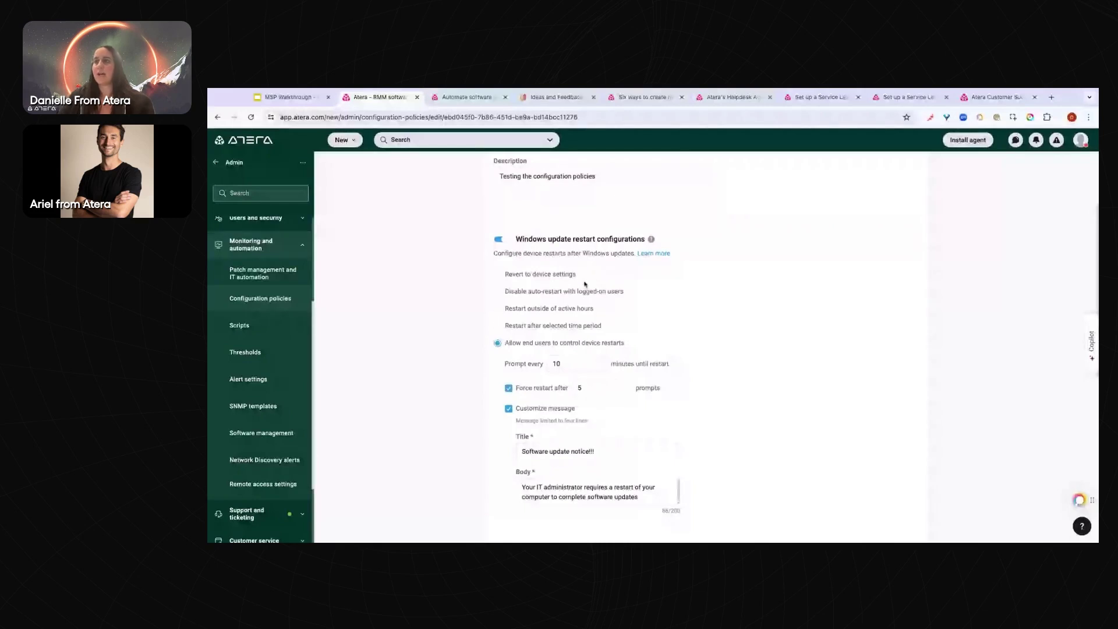
left_click(512, 310)
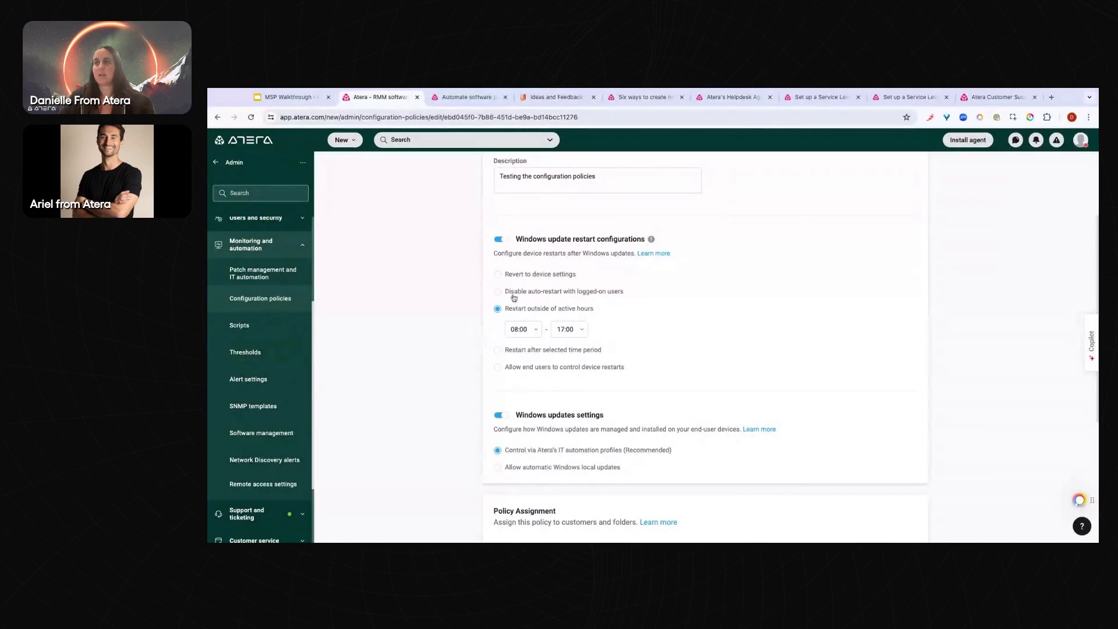
left_click(515, 295)
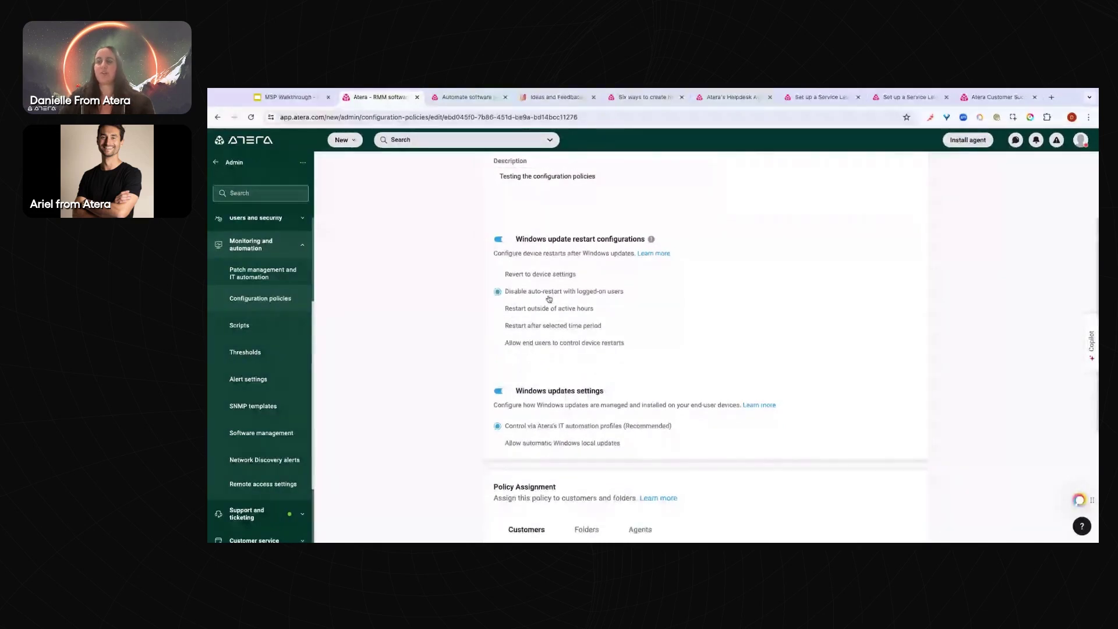
left_click(533, 344)
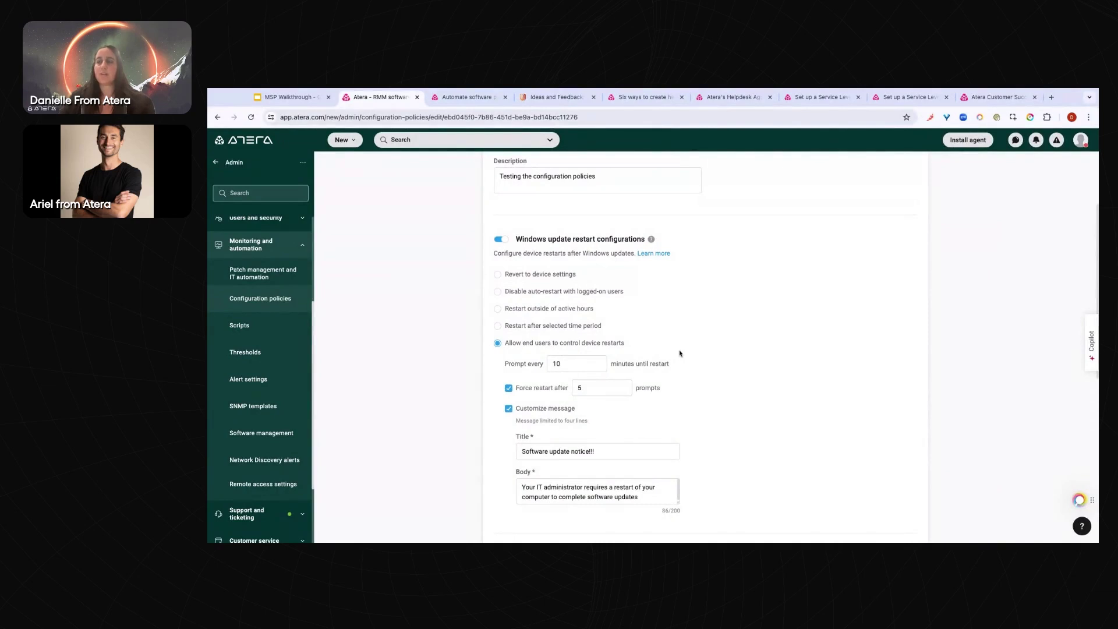
Review restart prompts every 10 minutes with forced restart after 5, then open Patch management and IT automation
scroll(679, 353, "down", 1)
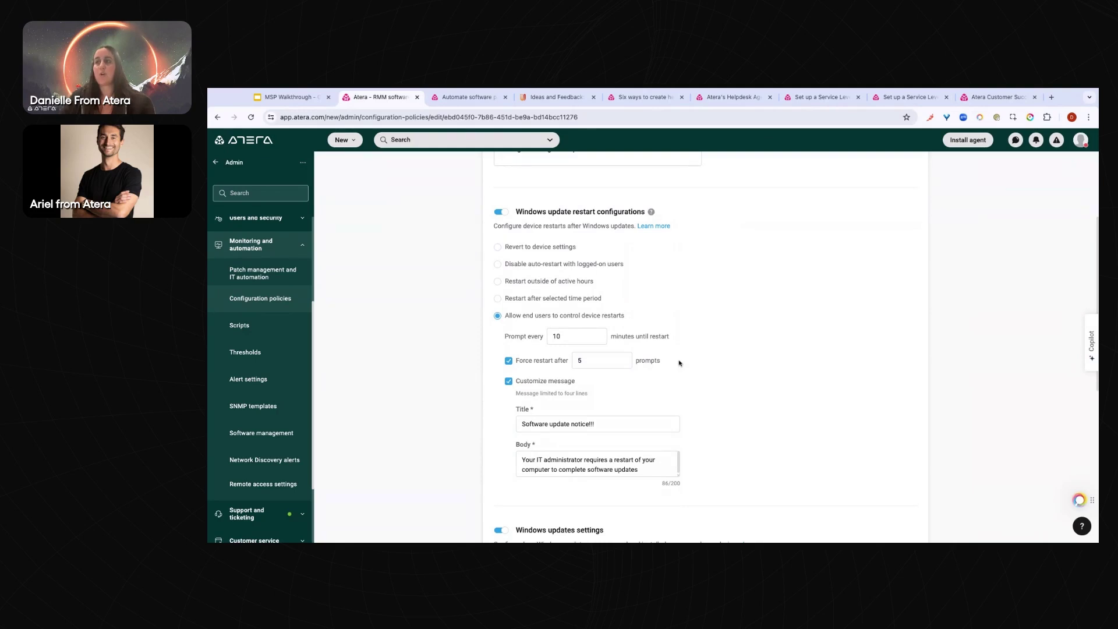
scroll(679, 363, "down", 1)
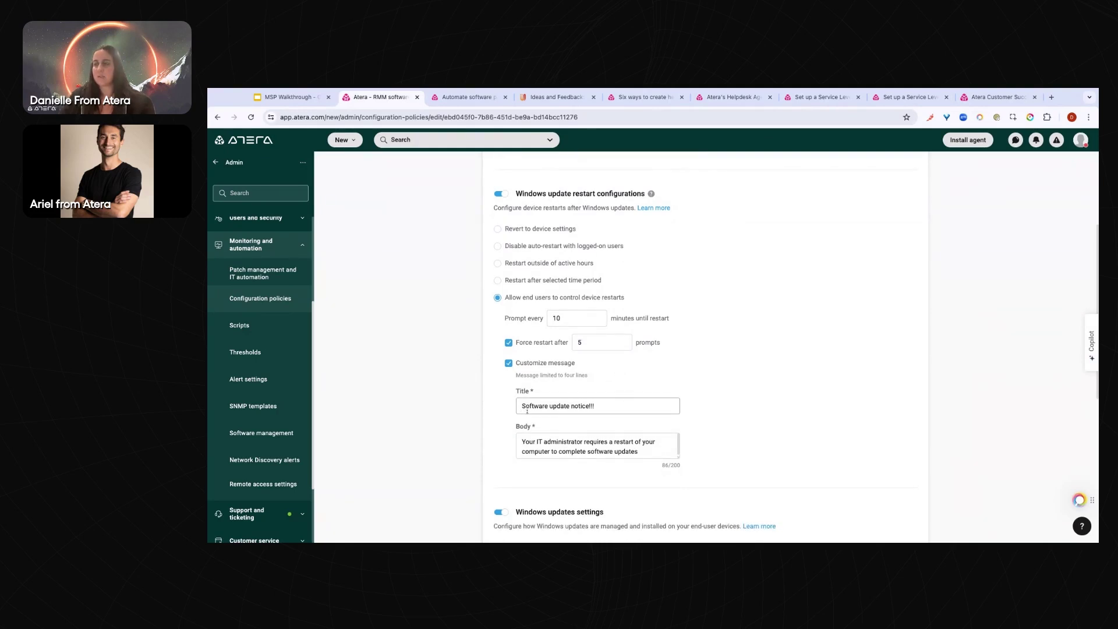
scroll(621, 382, "down", 4)
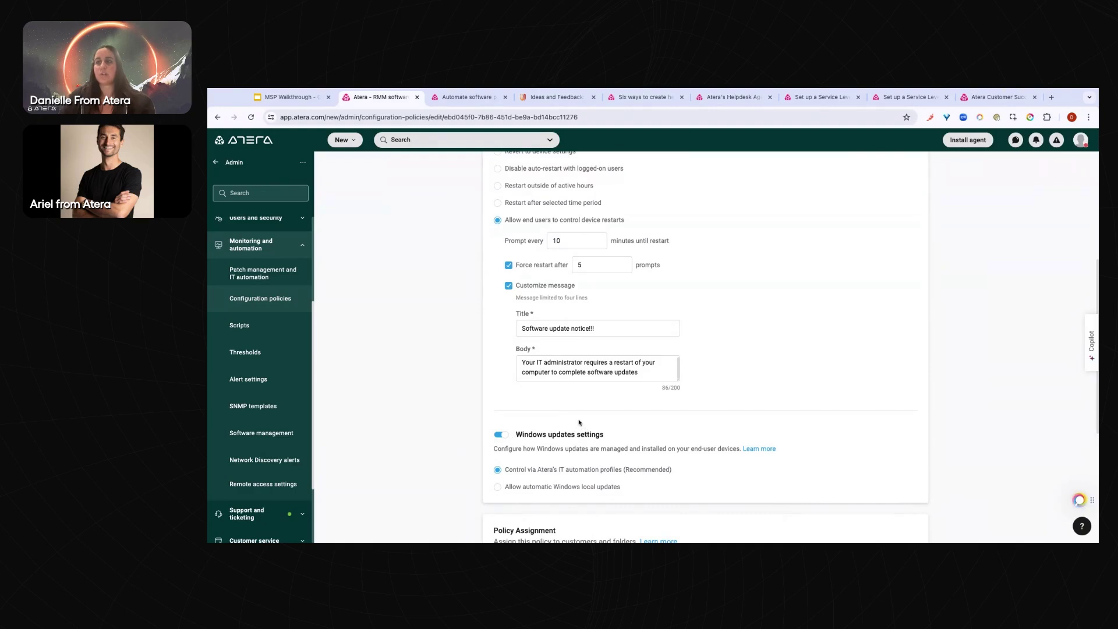
scroll(580, 422, "down", 4)
scroll(582, 428, "down", 5)
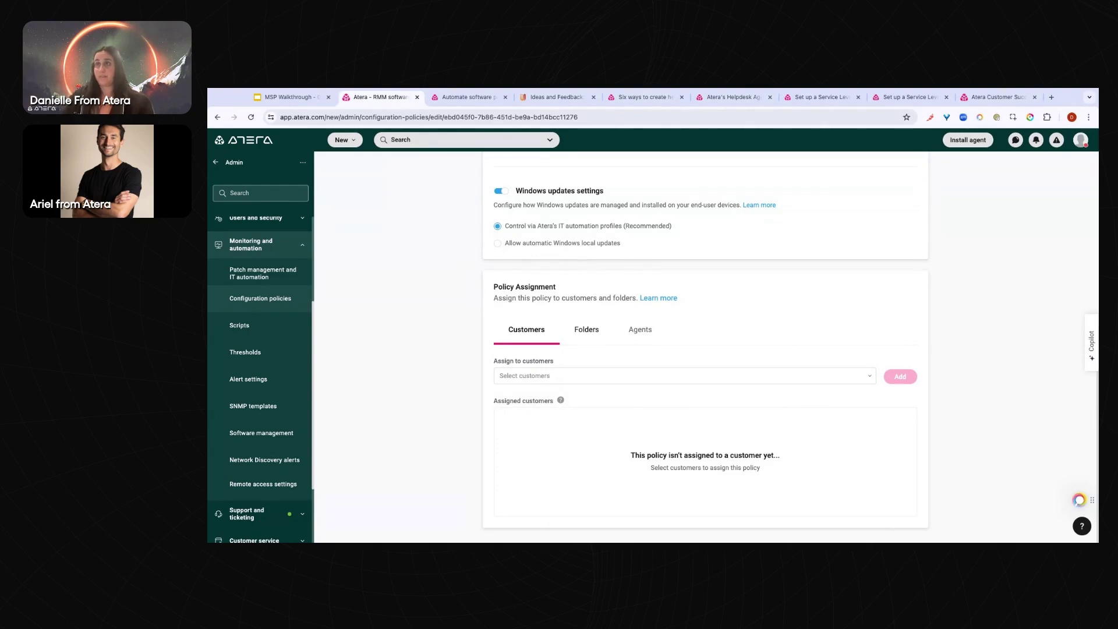
scroll(704, 349, "up", 20)
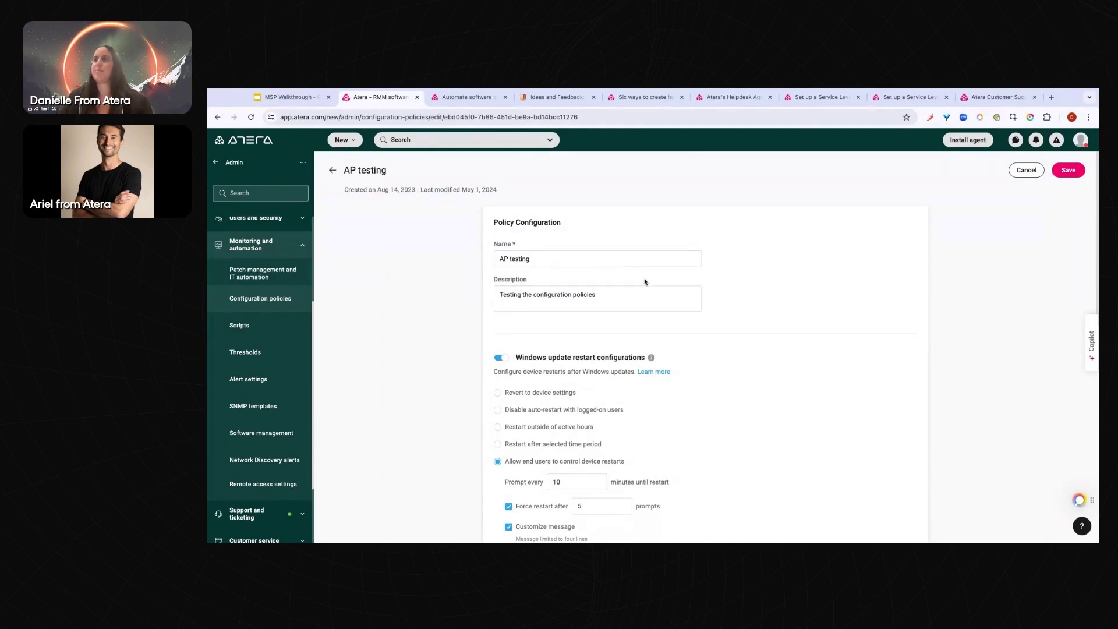
scroll(519, 408, "down", 8)
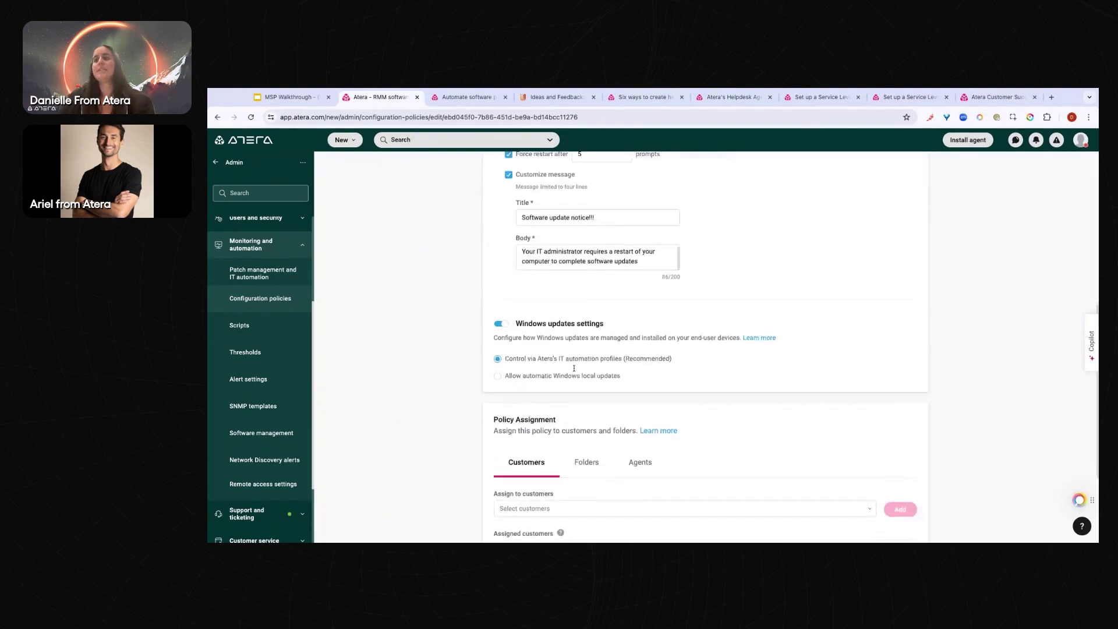
mouse_move(560, 441)
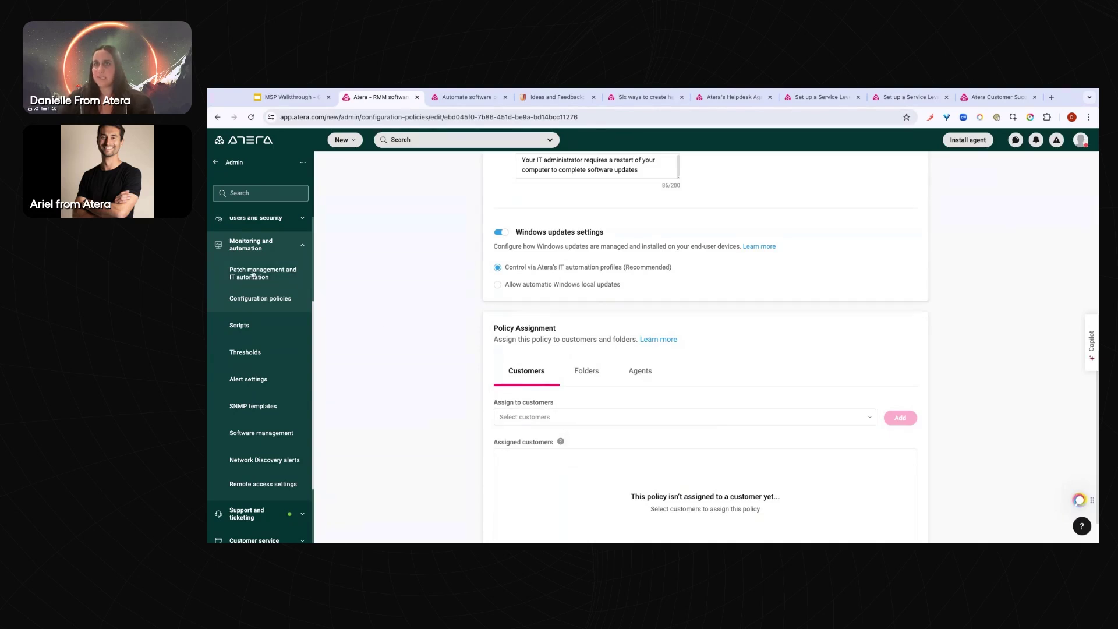
left_click(296, 281)
Open the ABC Test automation profile and turn on Reboot if needed
left_click(337, 273)
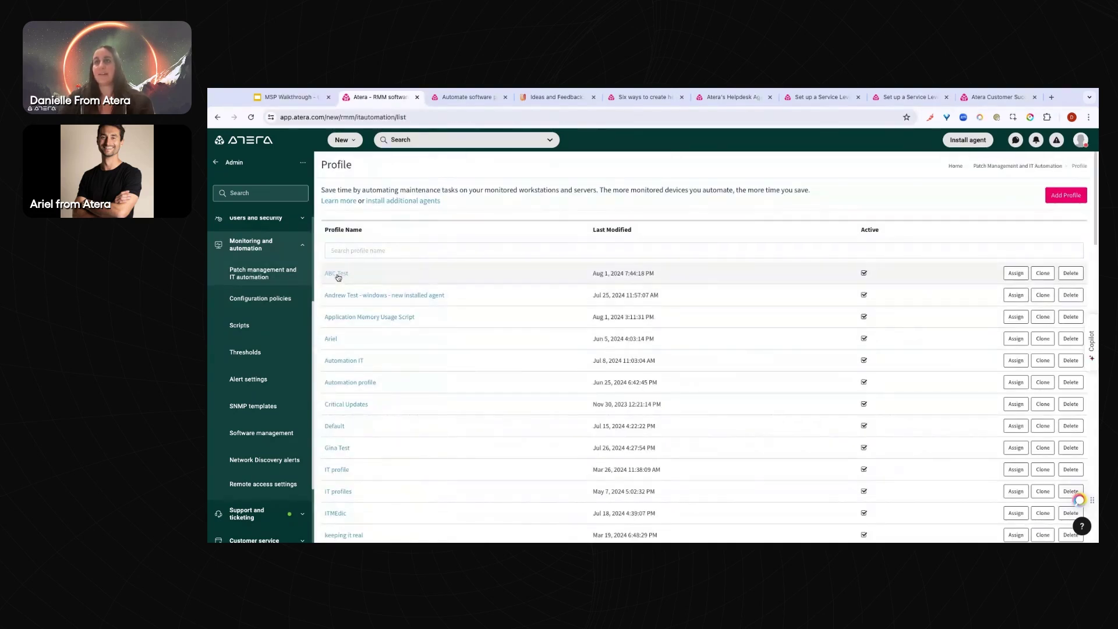
scroll(506, 403, "down", 1)
left_click(499, 418)
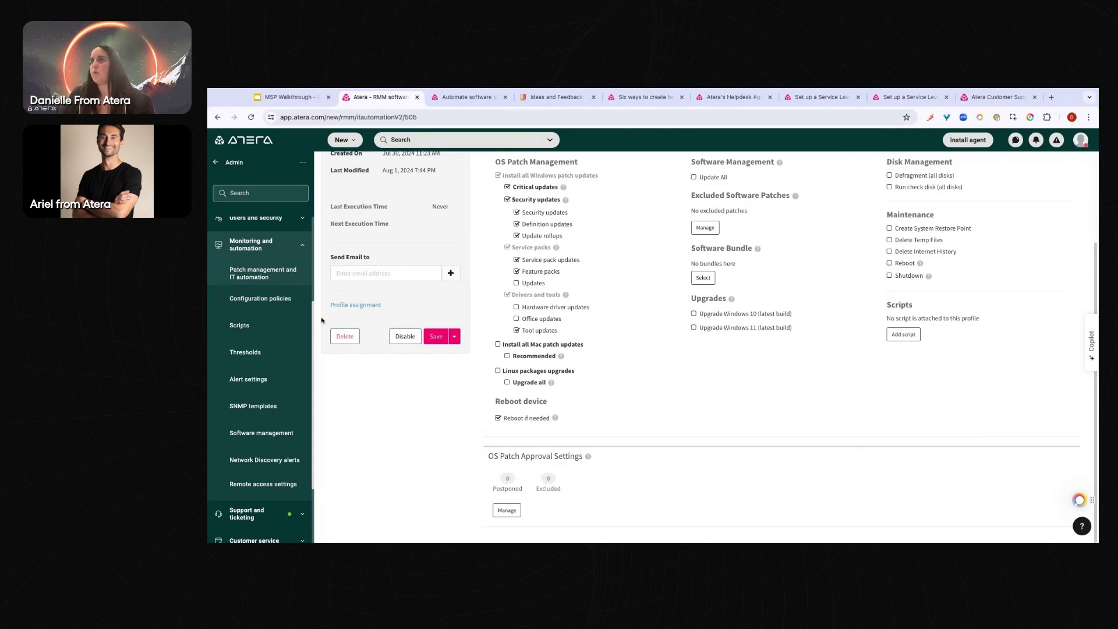
Open the 'Schedule an IT Automation profile' help article, then return to the ABC Test profile
left_click(216, 163)
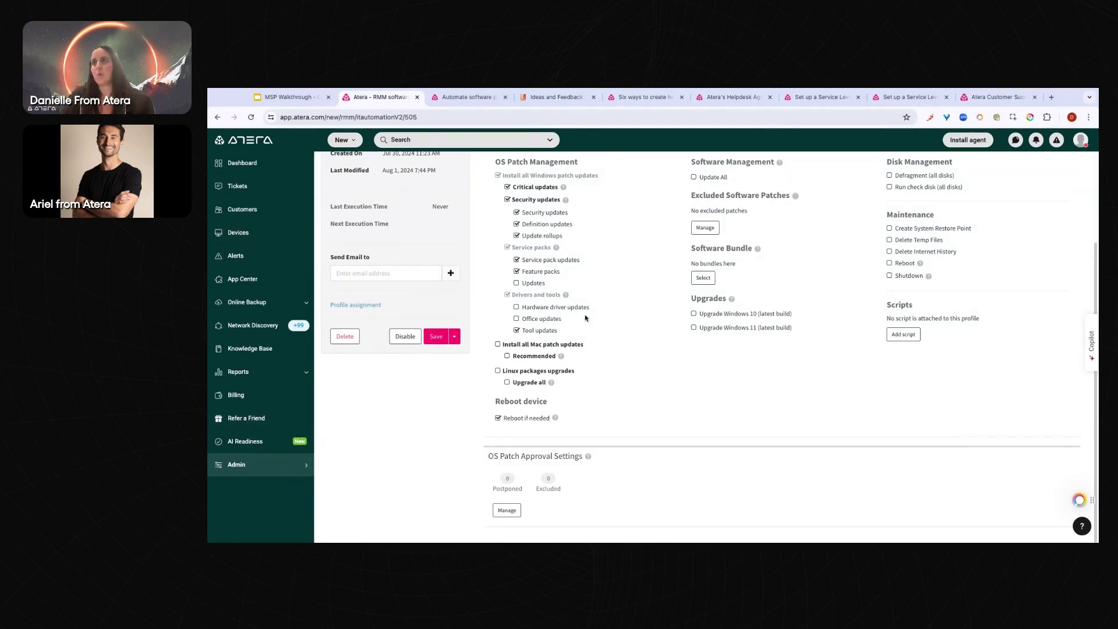
scroll(624, 312, "up", 3)
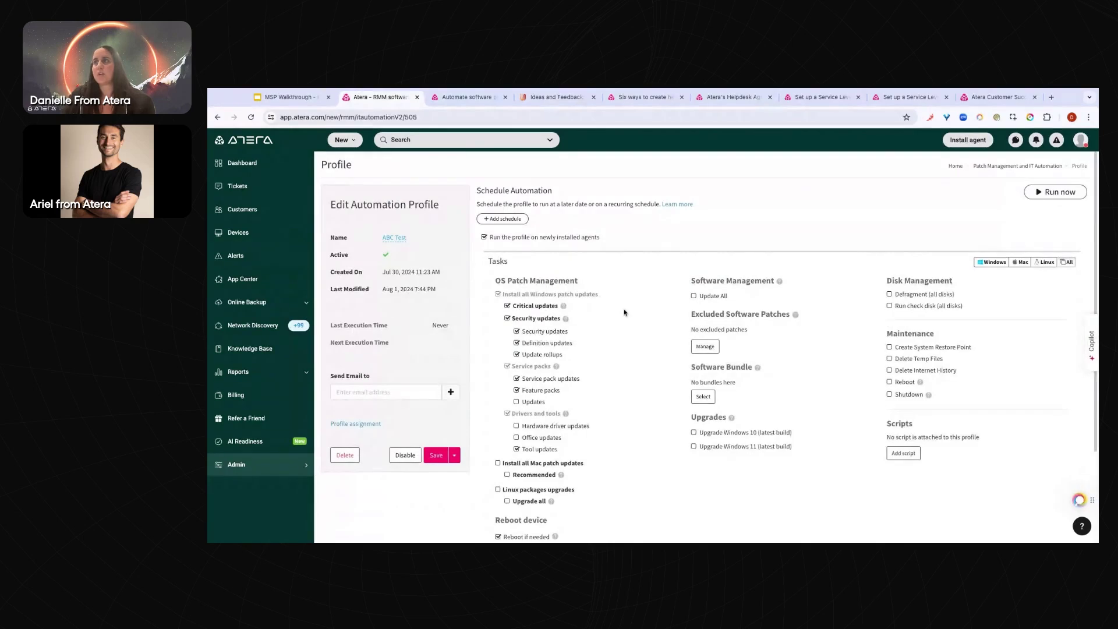
left_click(678, 204)
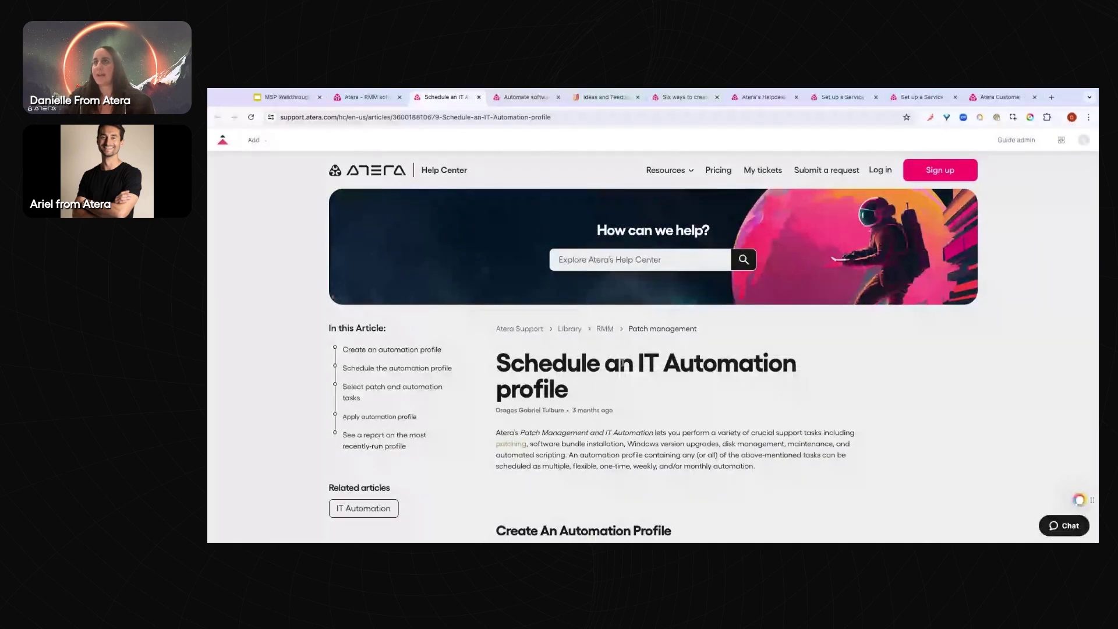
left_click(357, 99)
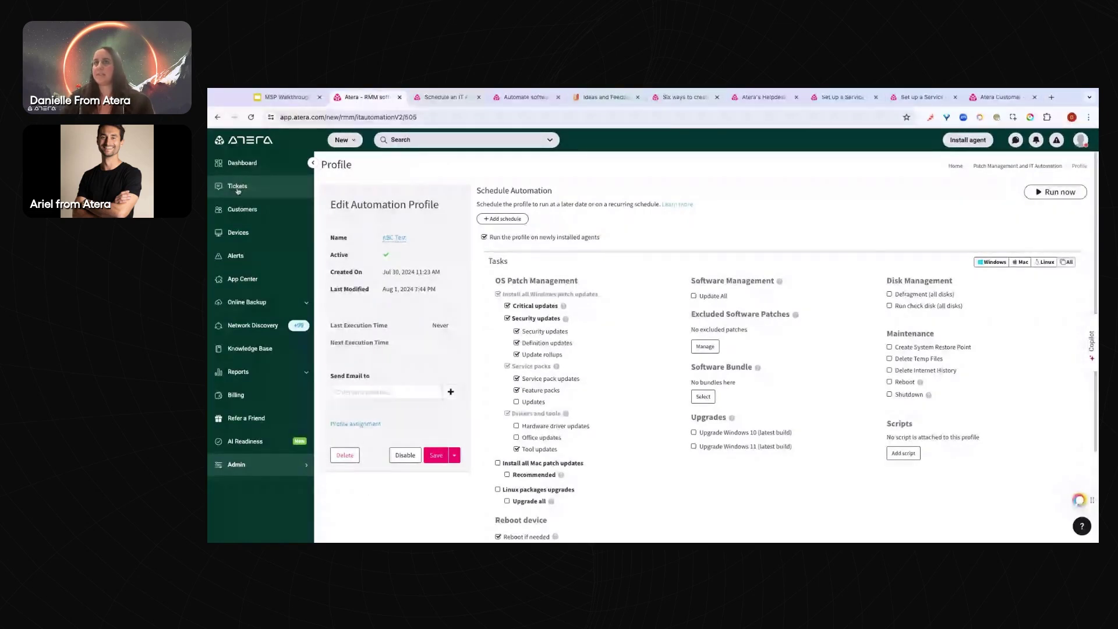
Open the Tickets page from the sidebar to list the open tickets
left_click(238, 187)
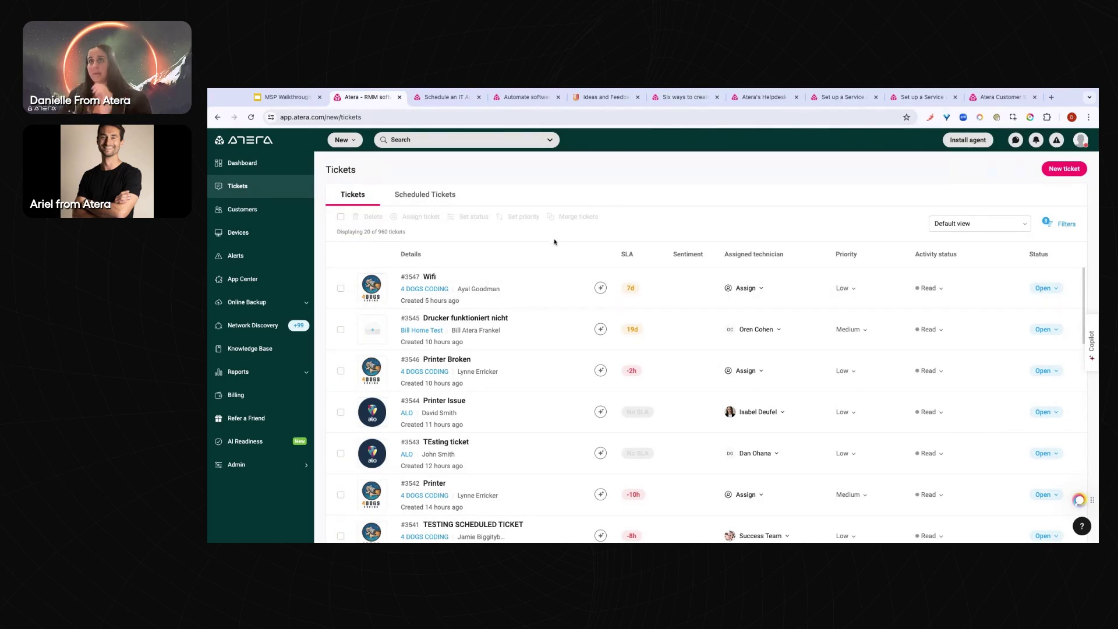
Glance at Scheduled Tickets, then open Admin with Support and ticketing expanded instead of Monitoring and automation
left_click(432, 202)
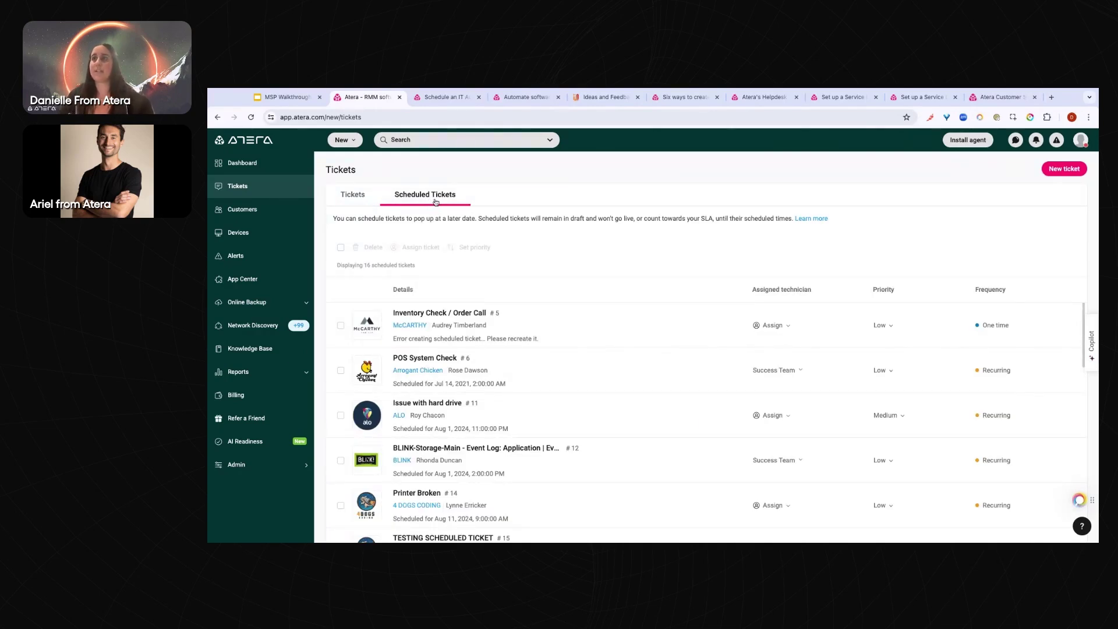
left_click(353, 200)
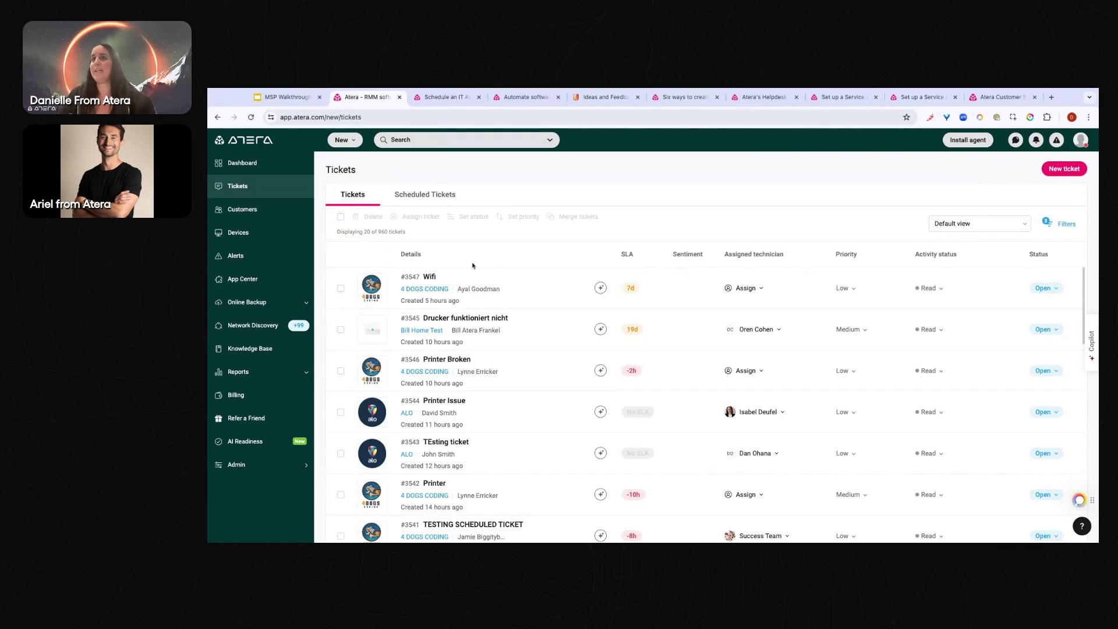
left_click(291, 465)
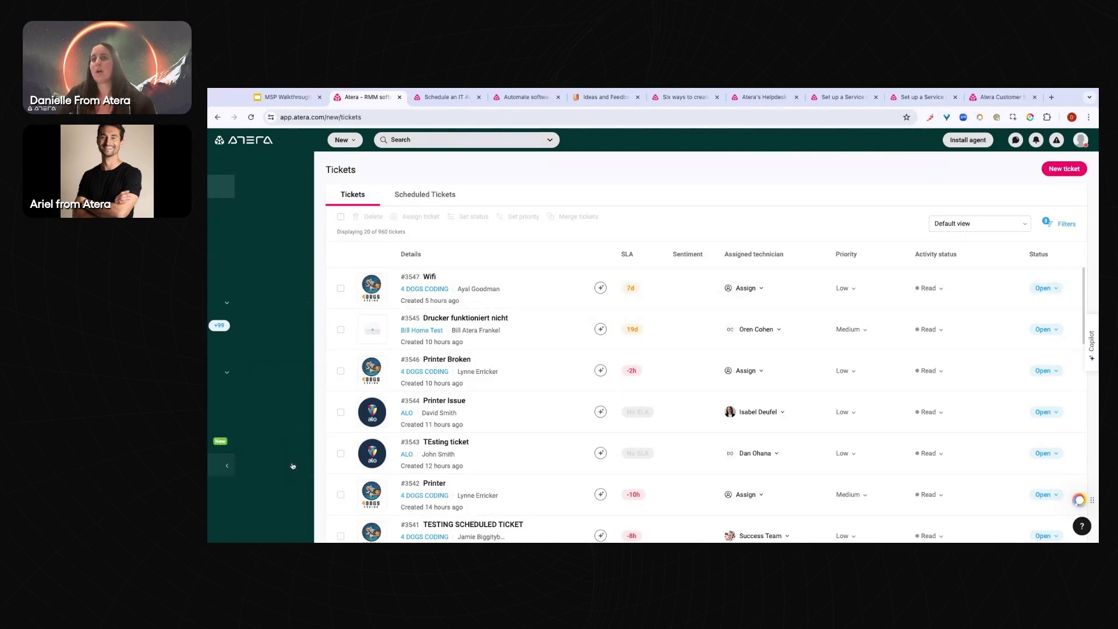
left_click(261, 284)
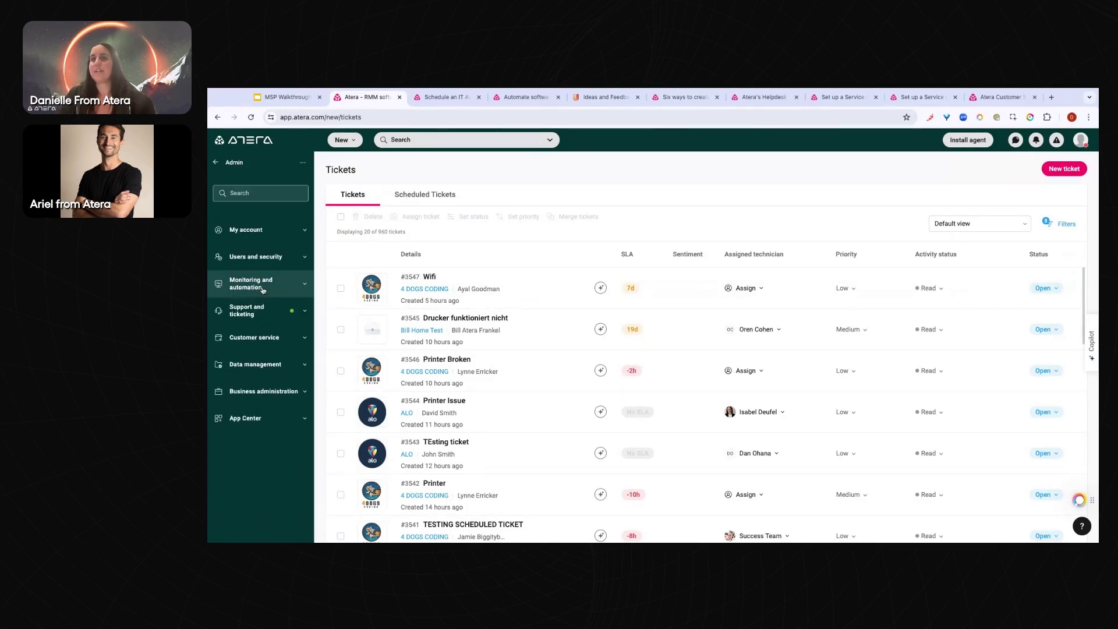
left_click(260, 314)
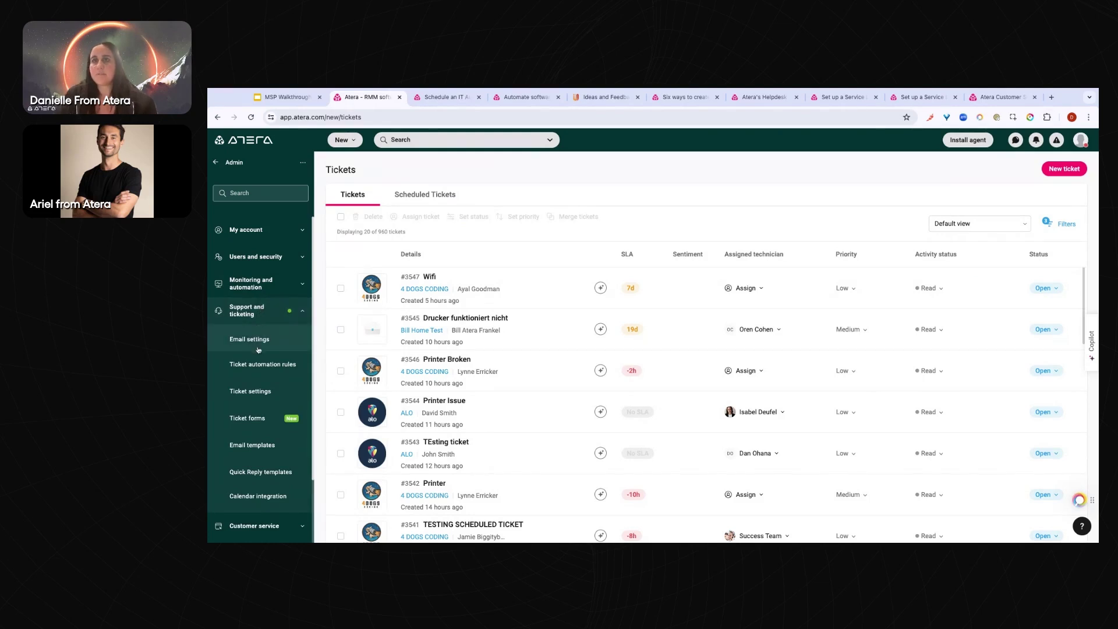
Open ticketing Email settings and highlight the primary and auto-generated support addresses
left_click(255, 340)
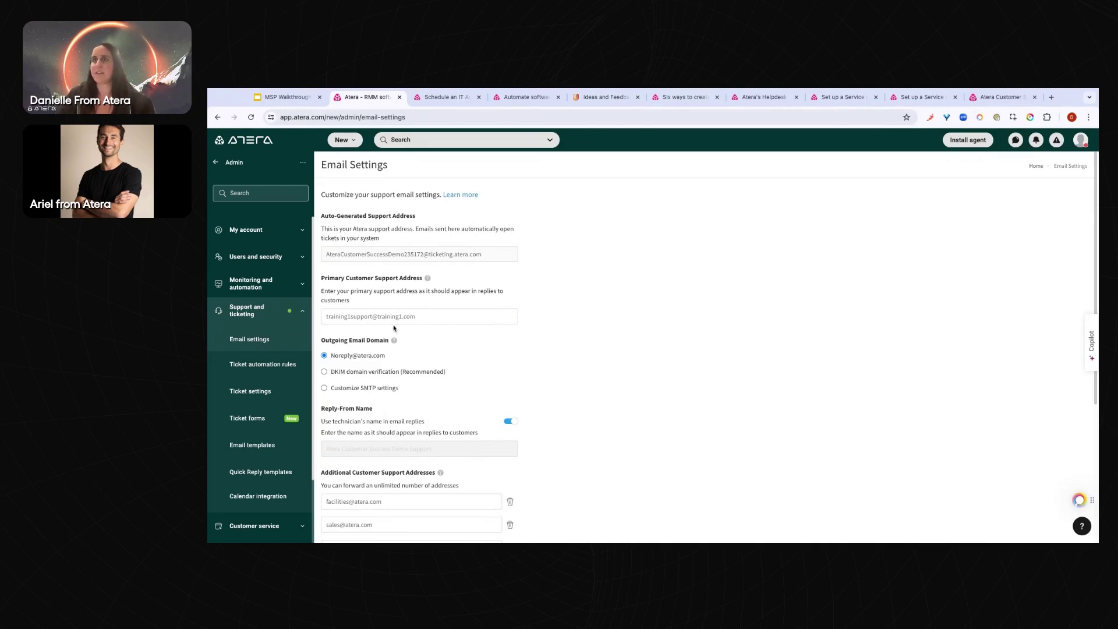
left_click(456, 317)
key("ctrl+shift+Left")
key("ctrl+shift+Left")
left_click(349, 317)
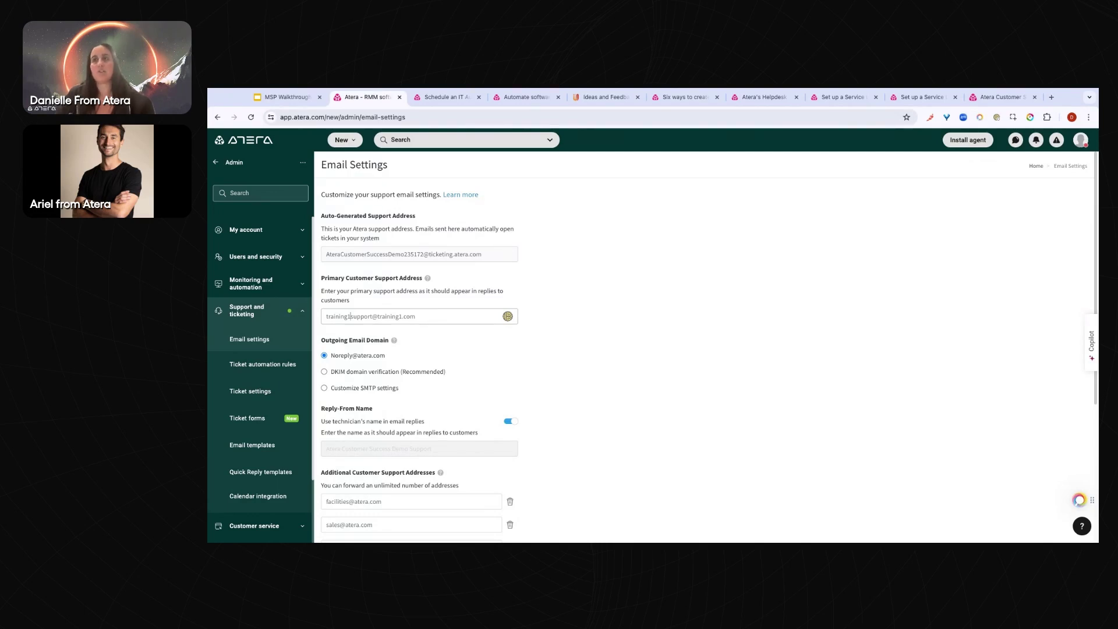
left_click_drag(416, 316, 325, 316)
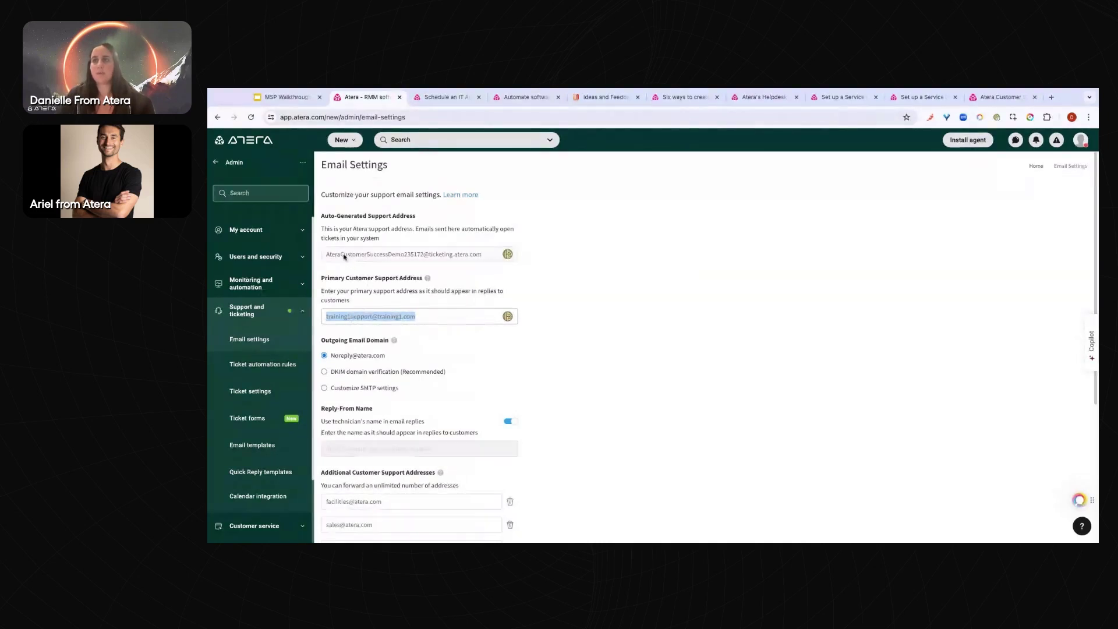
left_click_drag(429, 254, 329, 255)
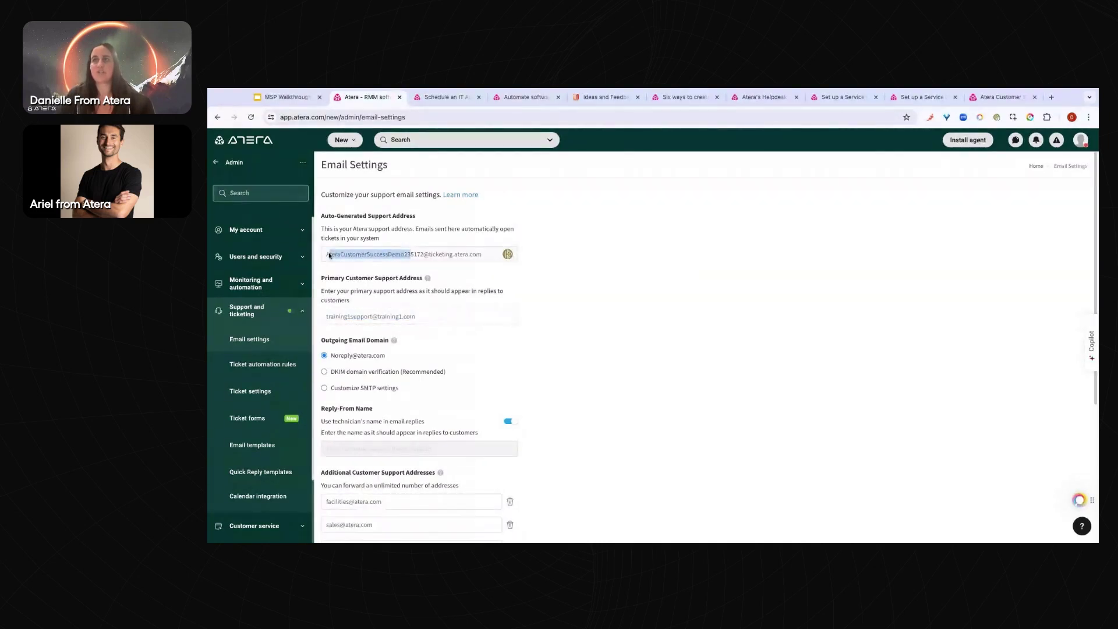
left_click_drag(428, 256, 365, 256)
left_click(411, 255)
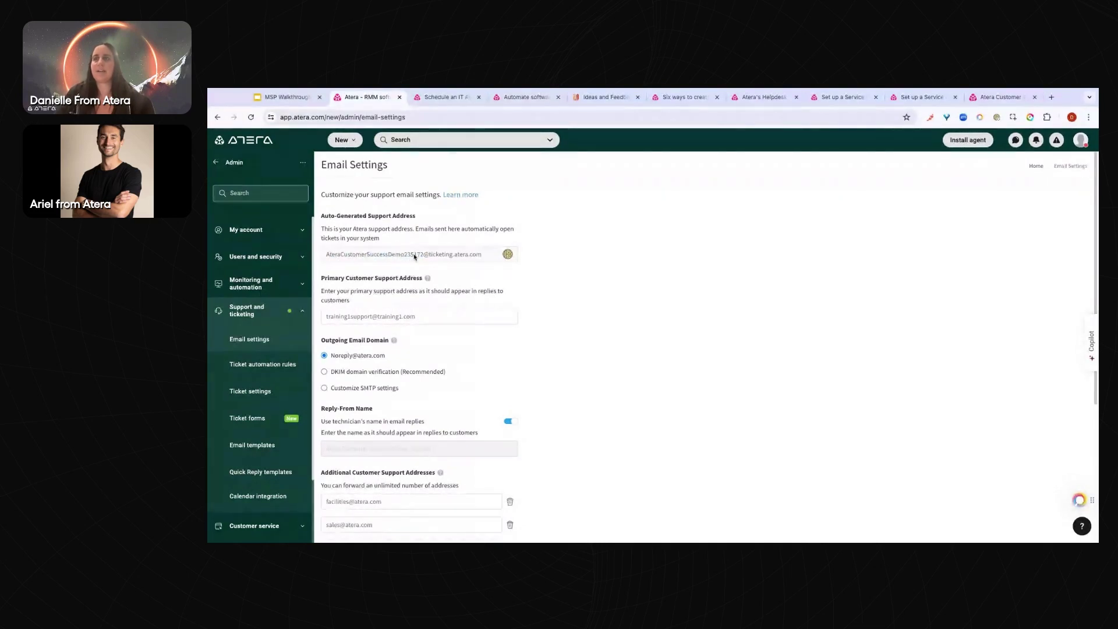
left_click_drag(432, 255, 398, 257)
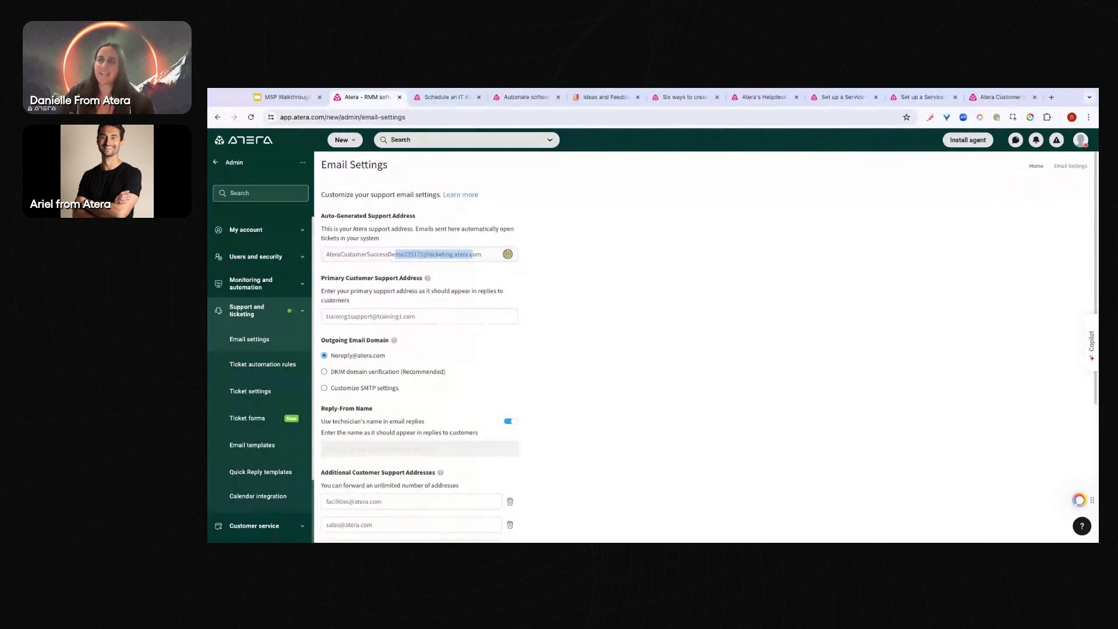
mouse_move(340, 317)
left_mouse_down()
mouse_move(364, 318)
mouse_move(329, 317)
mouse_move(348, 318)
left_mouse_up()
left_click_drag(442, 254, 344, 257)
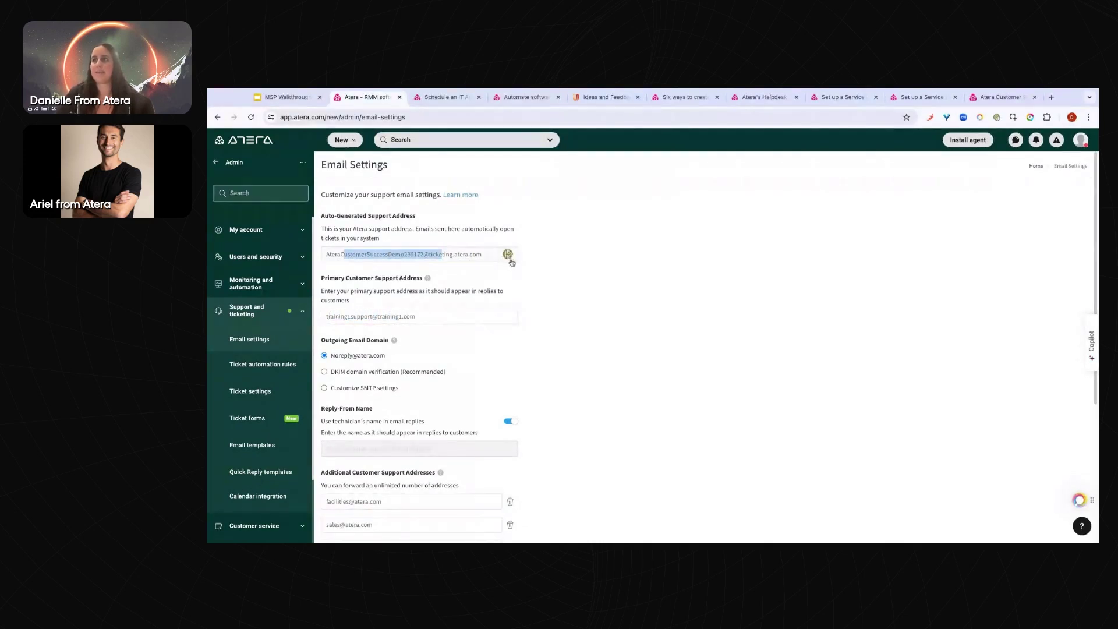
Review Contact Email Settings, including the auto-create new contact option, then switch to the Helpdesk Agent article
scroll(565, 277, "down", 2)
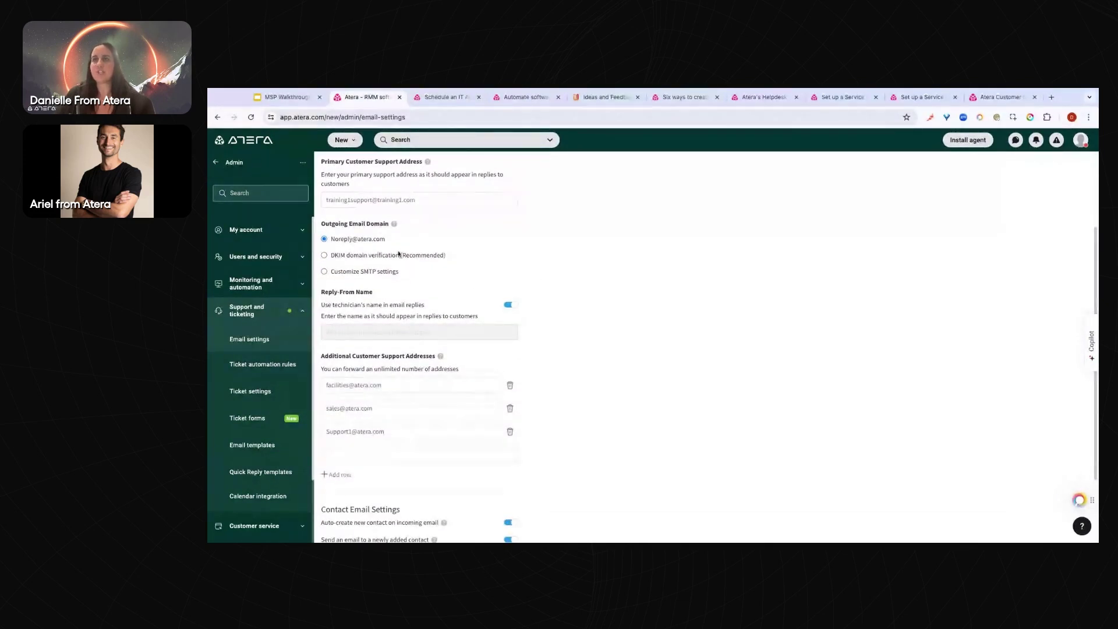
scroll(520, 266, "down", 1)
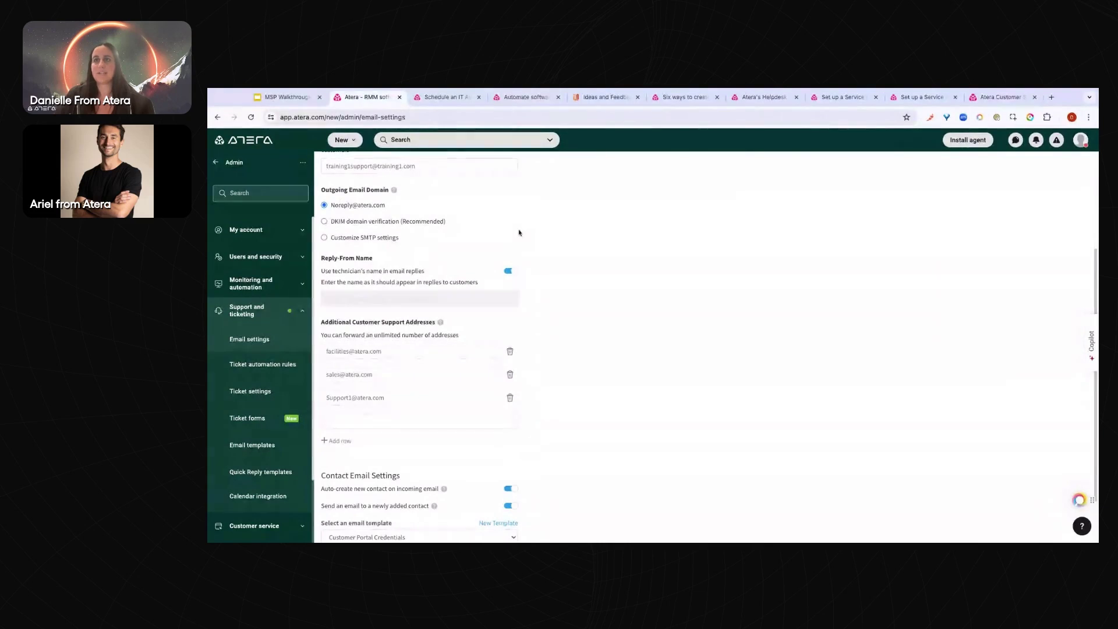
scroll(519, 233, "down", 1)
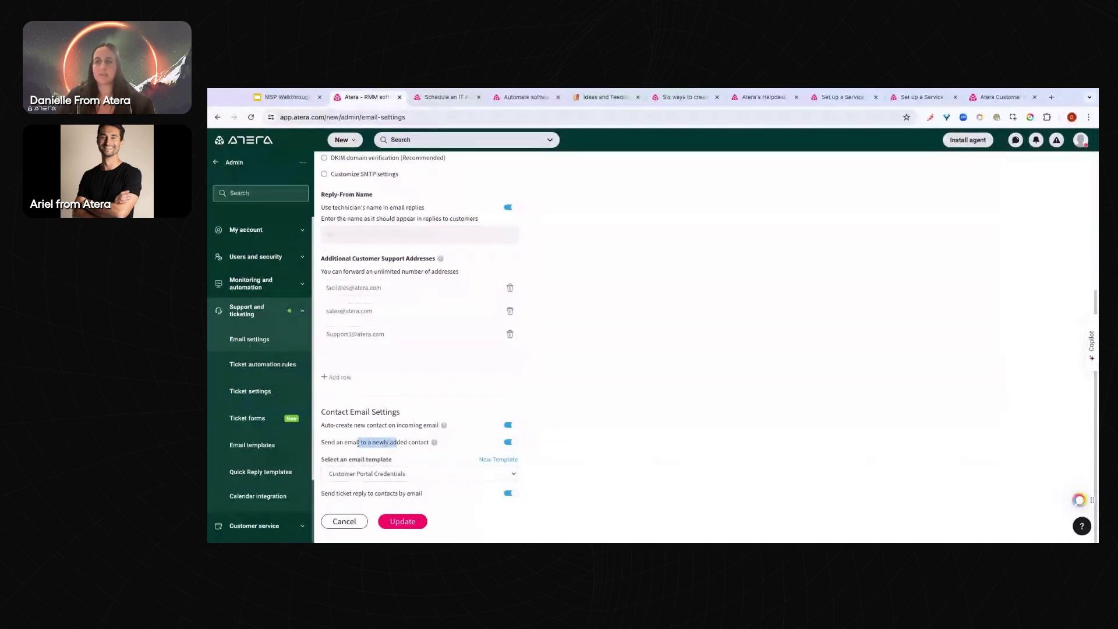
left_click_drag(321, 425, 391, 425)
left_click(362, 424)
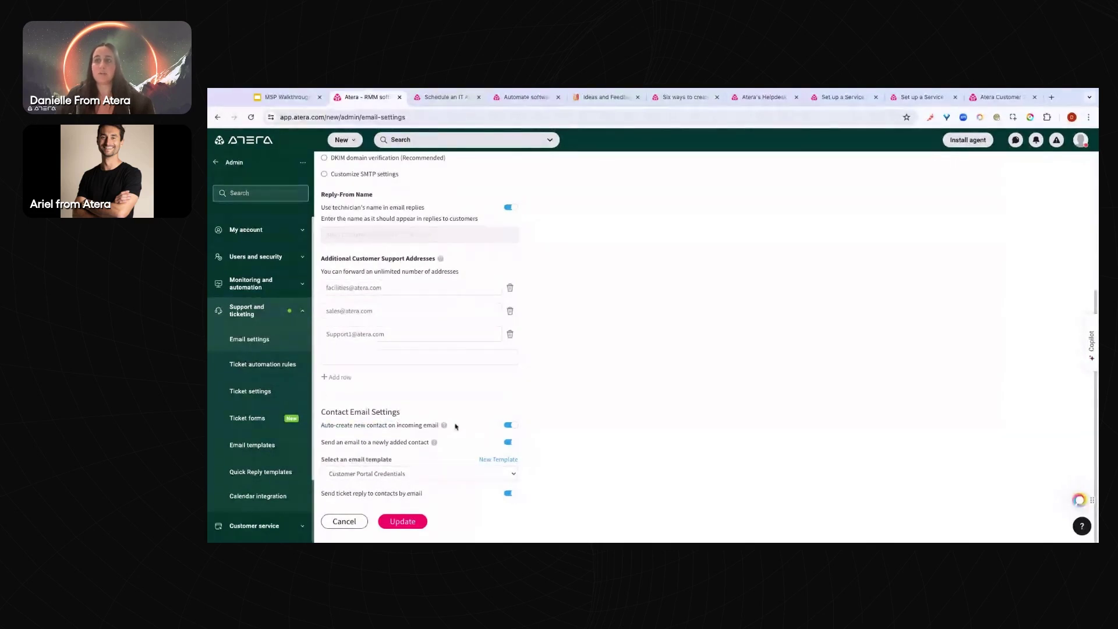
mouse_move(444, 426)
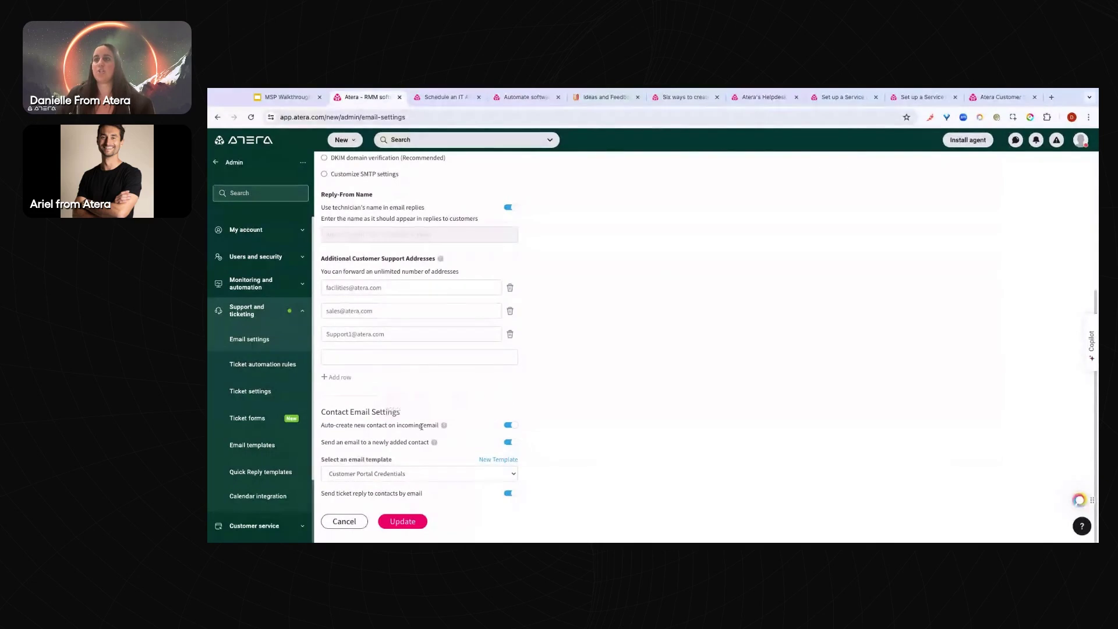
left_click_drag(421, 427, 419, 426)
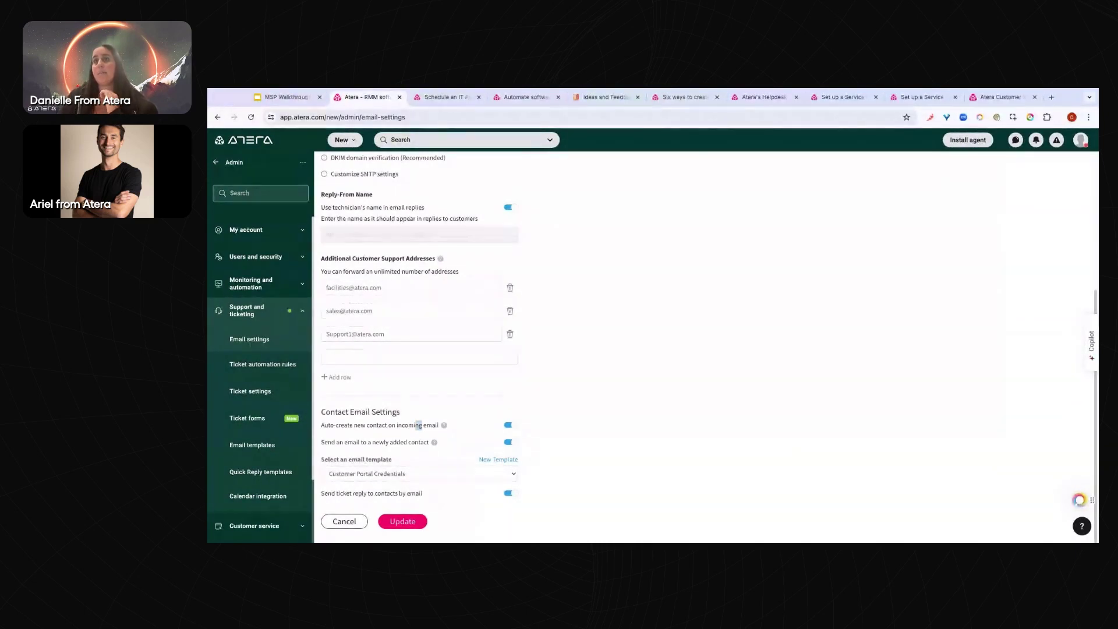
left_click(216, 161)
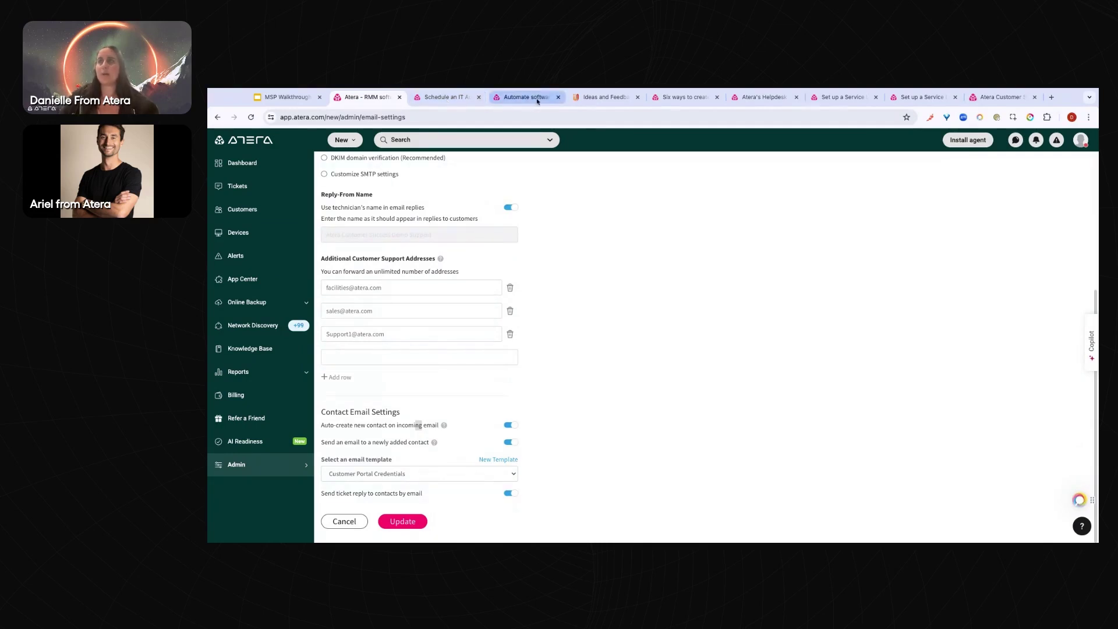
left_click(759, 100)
Move the Helpdesk Agent help article tab beside Atera and skim it
left_click_drag(760, 101, 445, 99)
scroll(664, 396, "down", 4)
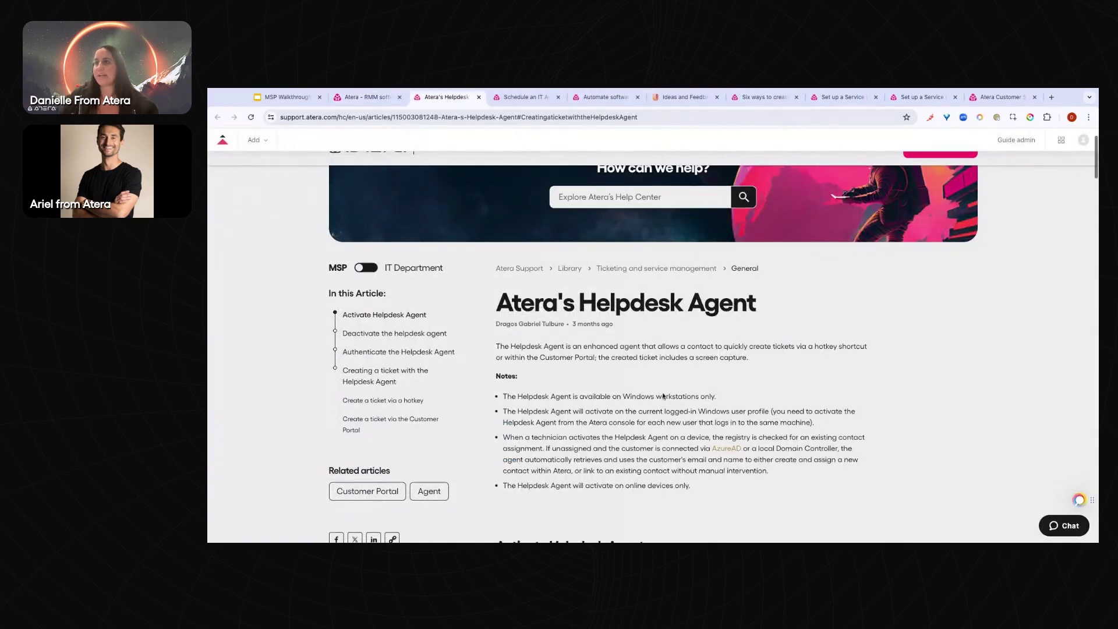
scroll(663, 396, "down", 4)
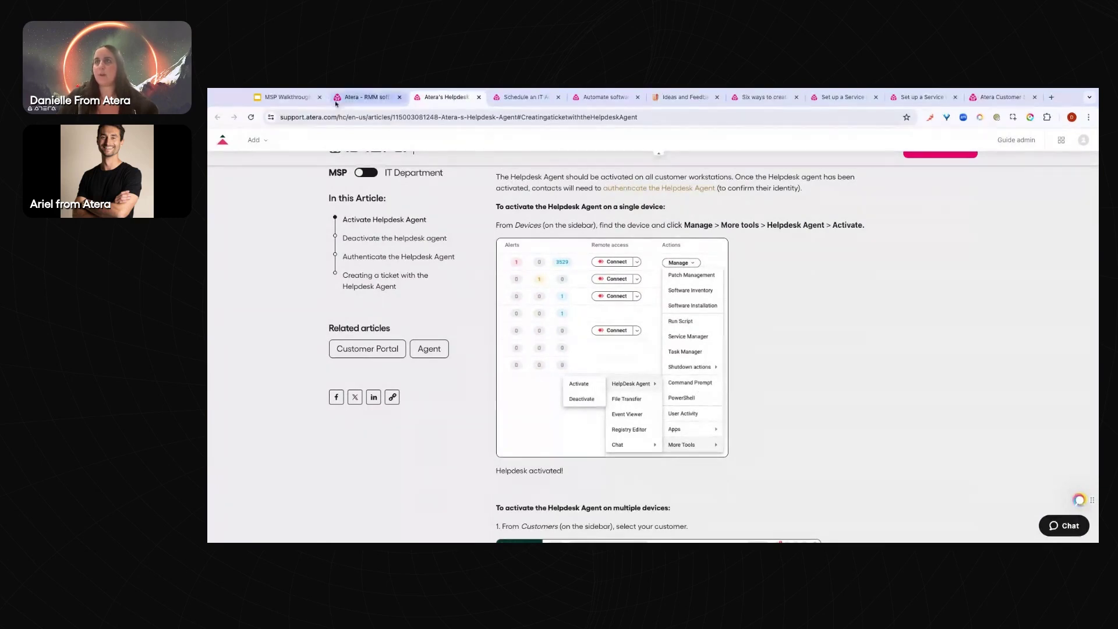
left_click(361, 97)
Select three devices, including VM - WThrough and WIN10-CS-ATERA, and review the bulk actions menu
left_click(240, 232)
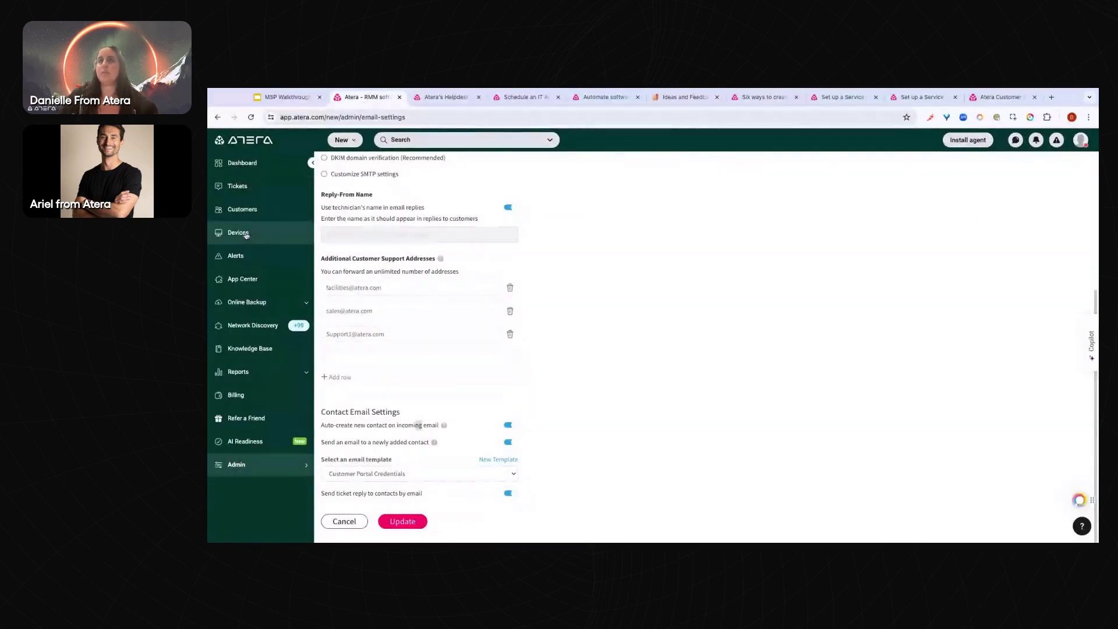
left_click(341, 278)
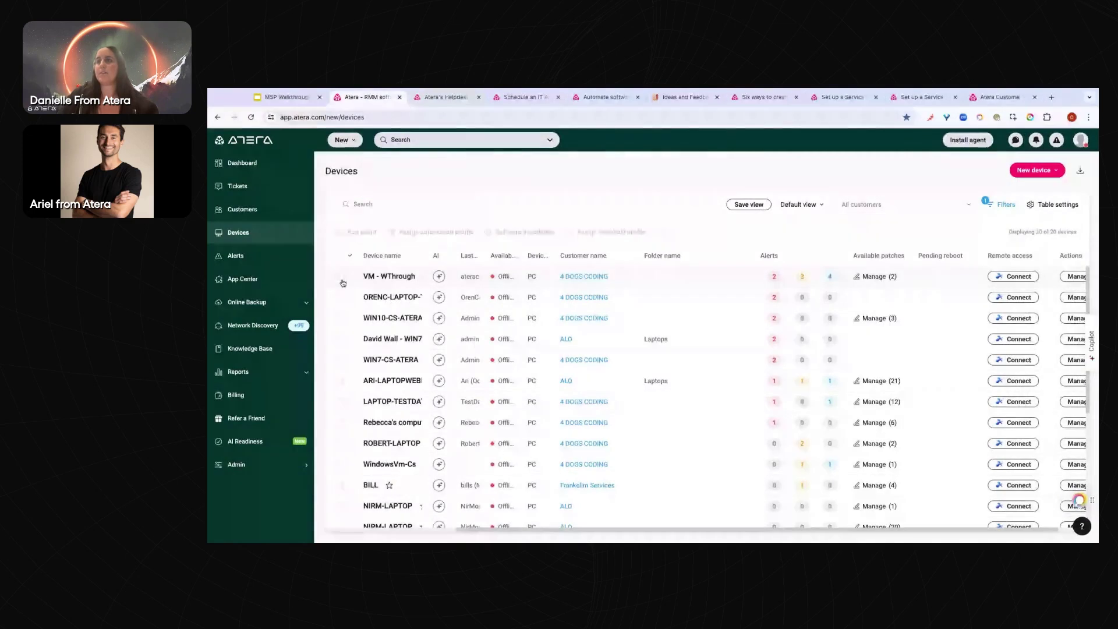
left_click(341, 297)
left_click(342, 318)
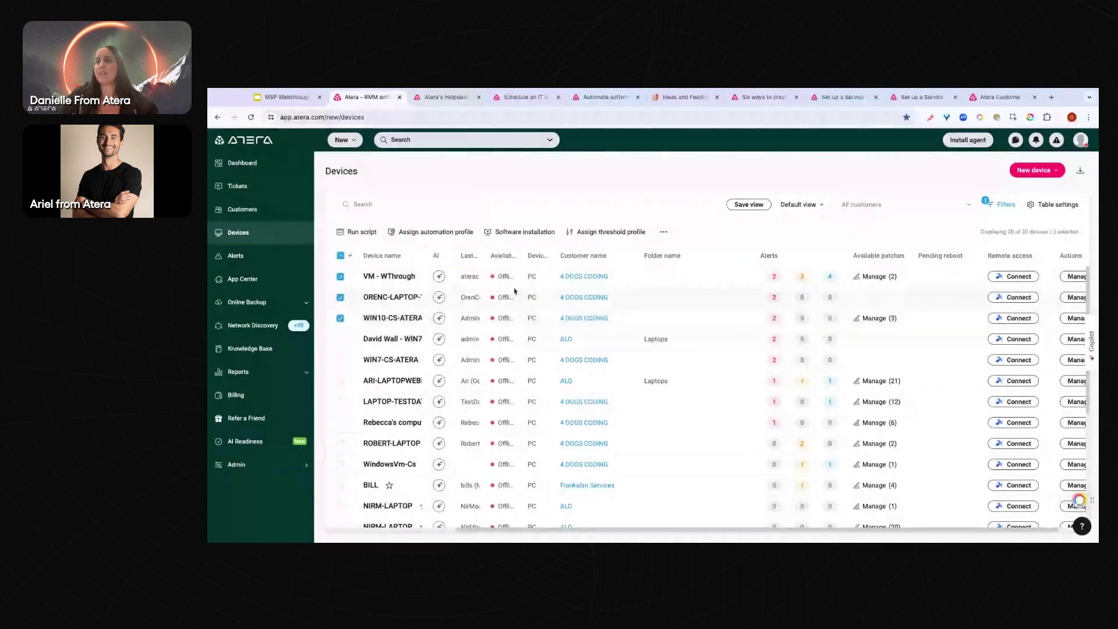
left_click(664, 233)
mouse_move(693, 283)
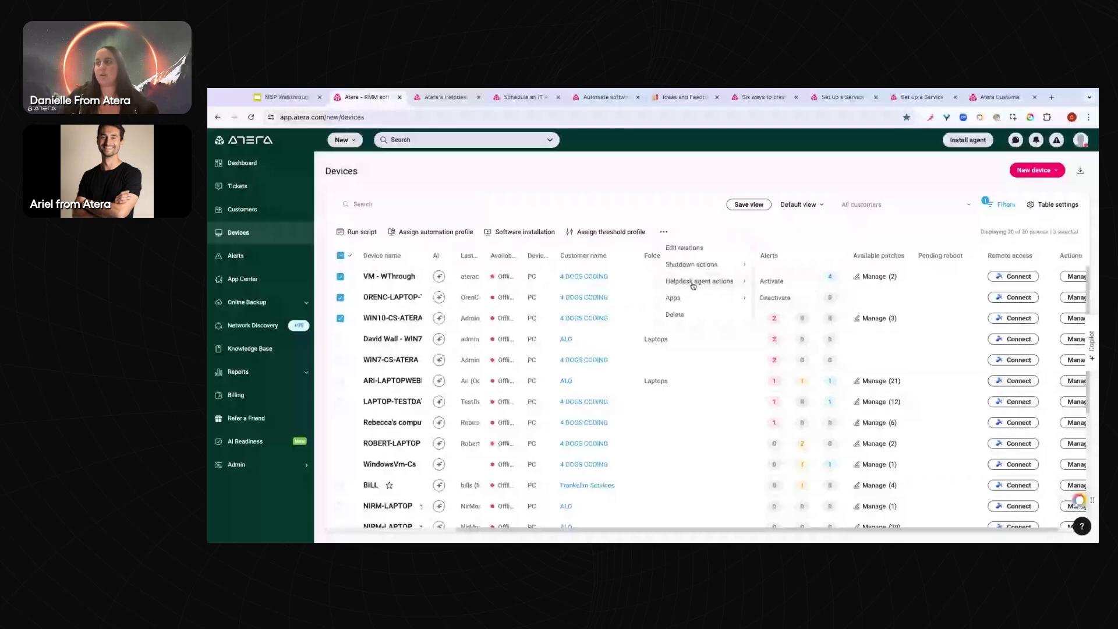
left_click(769, 281)
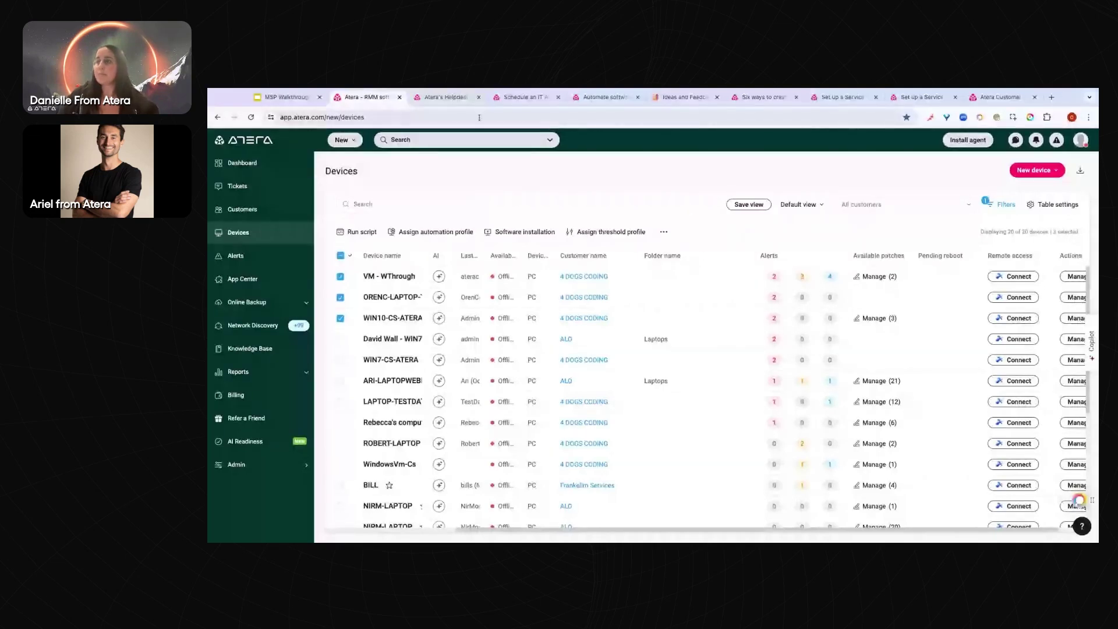
Read further through the Helpdesk Agent article, then return to the Devices list
key("ctrl+Tab")
scroll(652, 349, "down", 5)
scroll(652, 349, "down", 8)
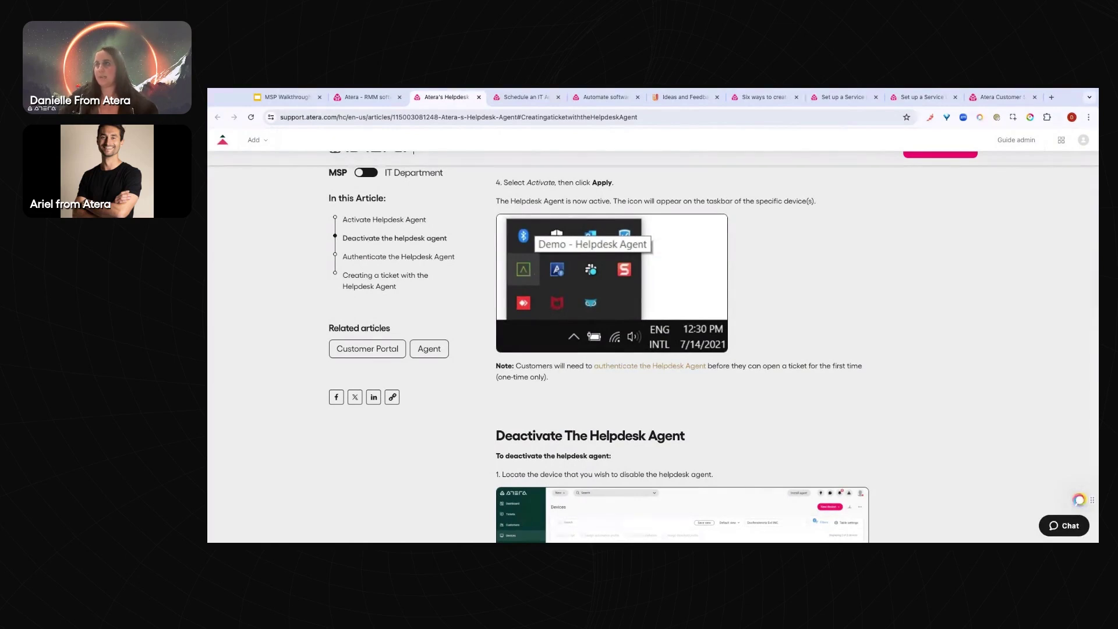
scroll(652, 349, "down", 2)
scroll(683, 351, "up", 2)
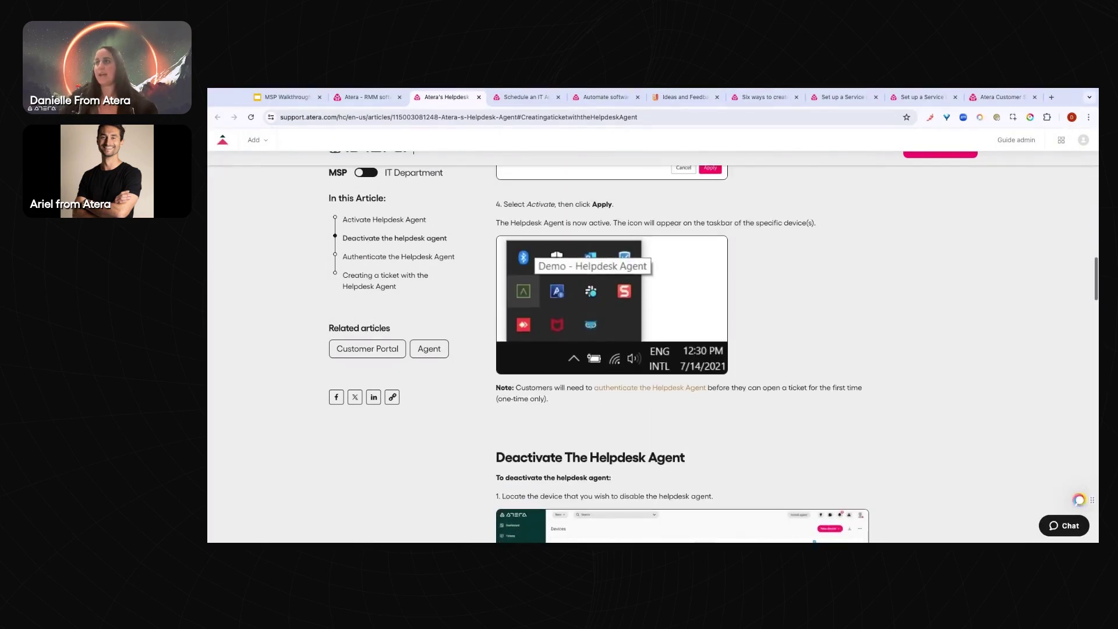
scroll(683, 351, "down", 10)
scroll(652, 349, "down", 15)
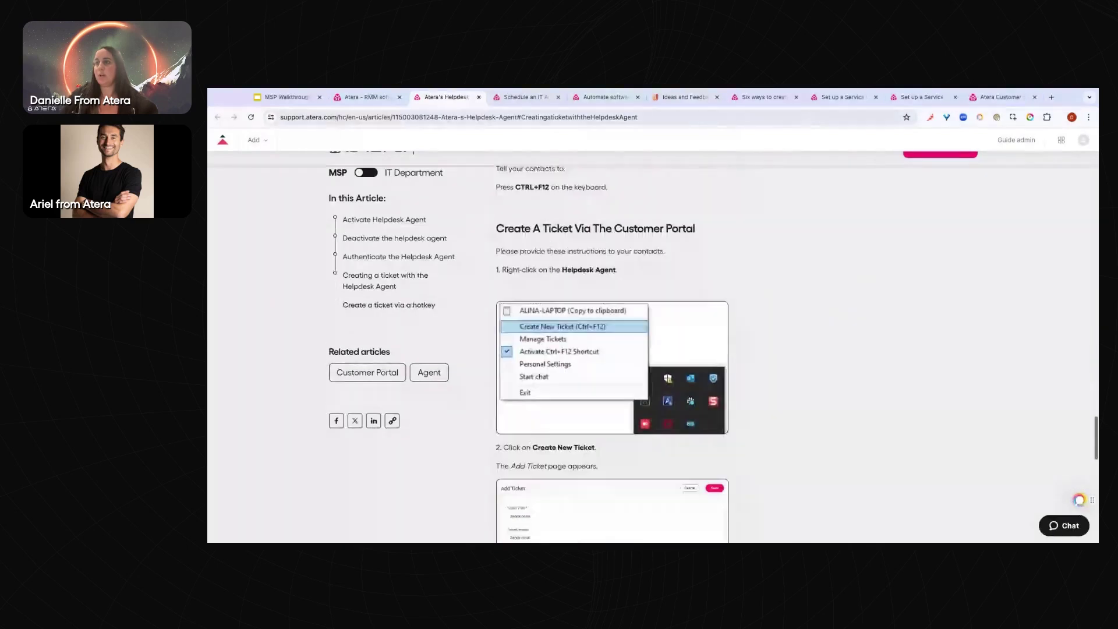
scroll(652, 349, "up", 1)
scroll(557, 261, "down", 1)
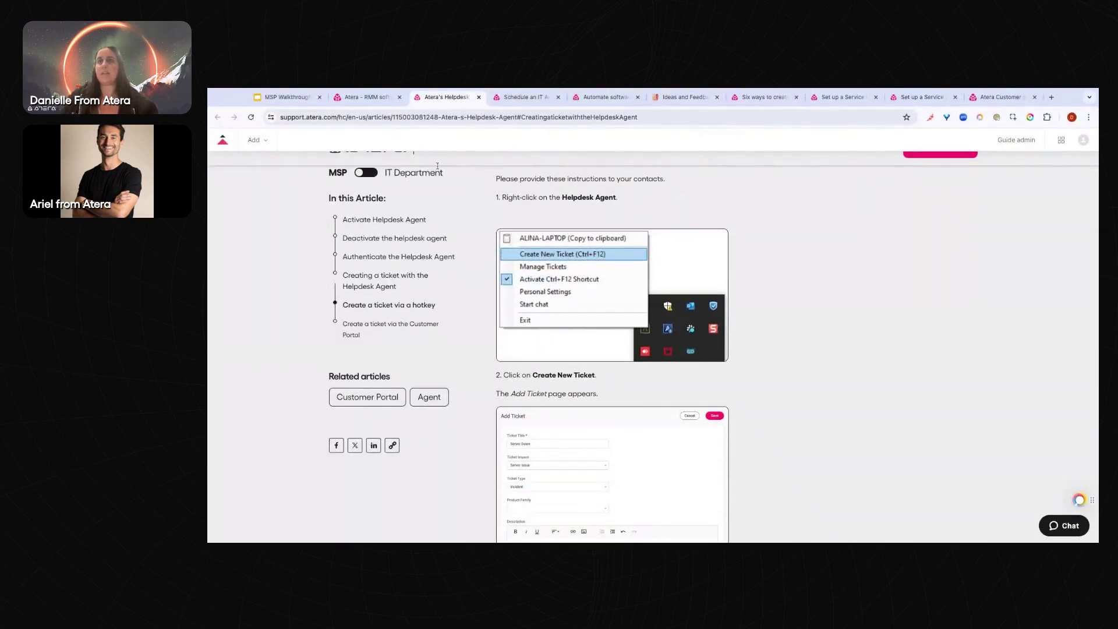
left_click(354, 99)
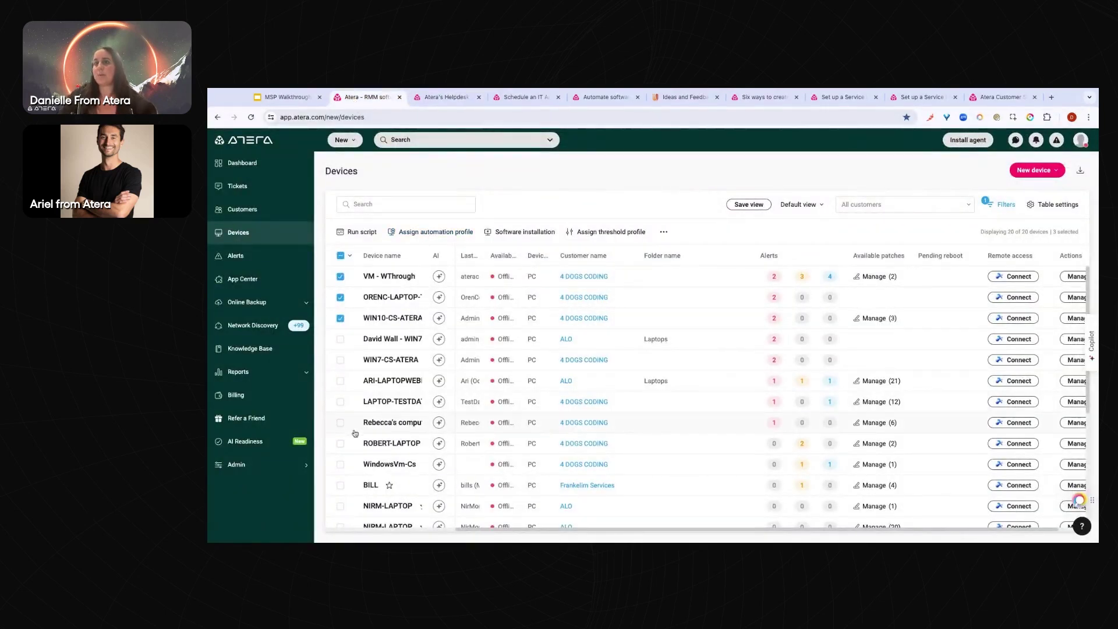
Find Customer Portal in Admin by searching 'customer p', copy its domain URL, and bring up the service portal
left_click(295, 469)
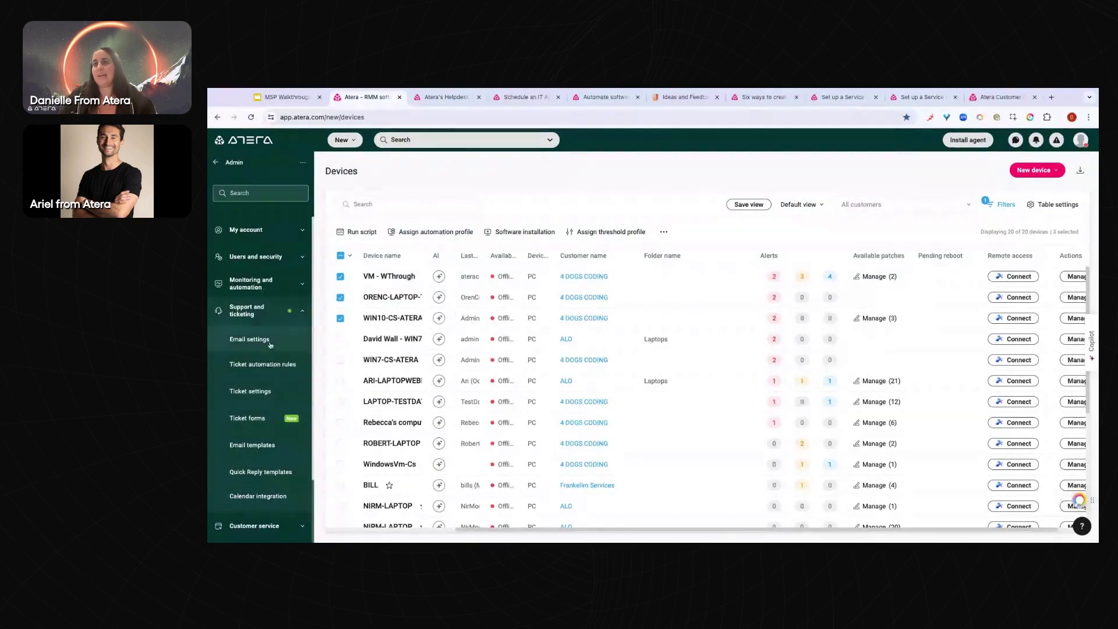
left_click(267, 193)
type("customer p")
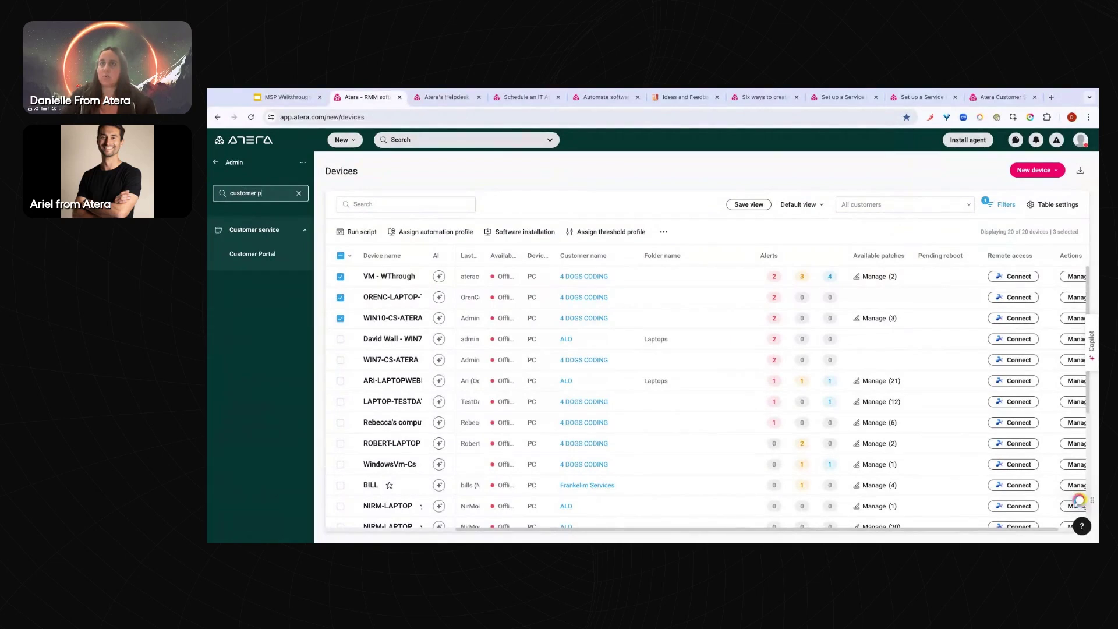
left_click(252, 254)
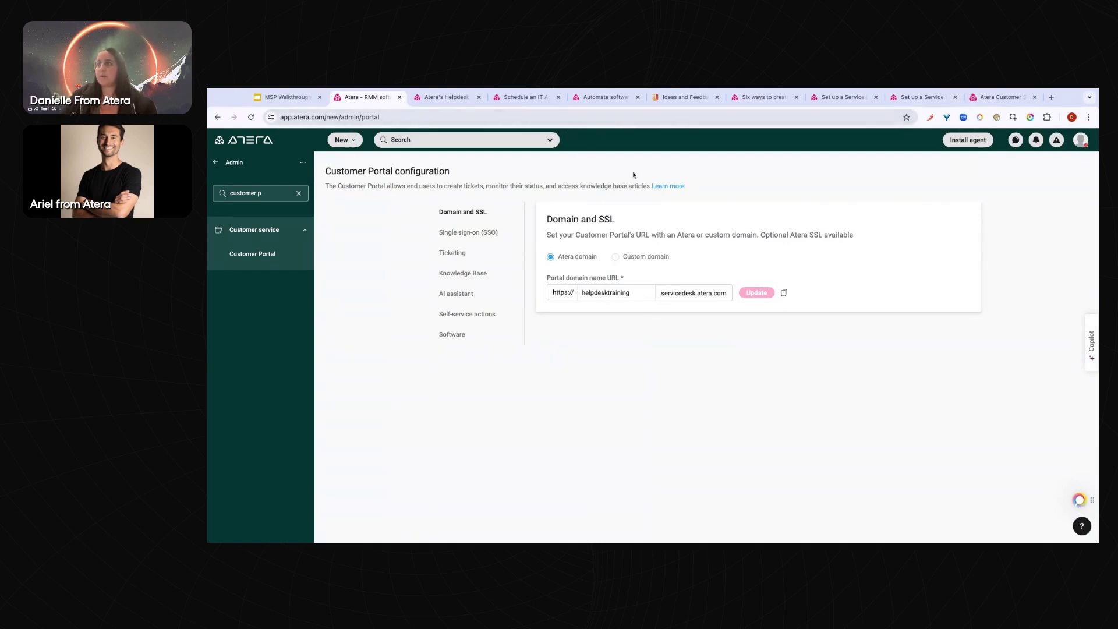
left_click(783, 292)
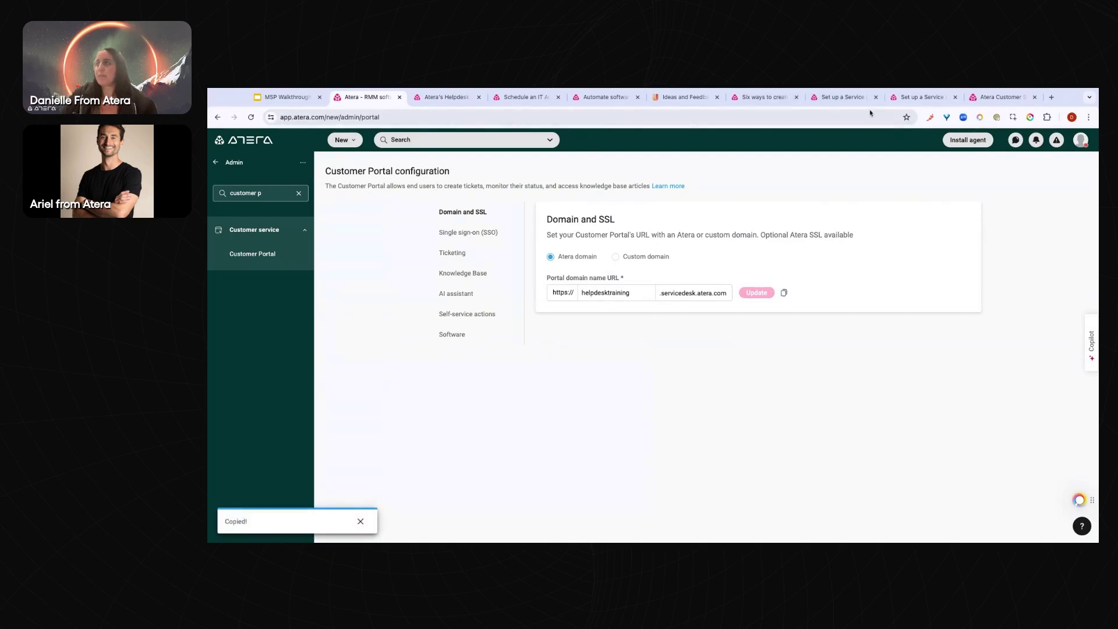
left_click_drag(997, 96, 444, 99)
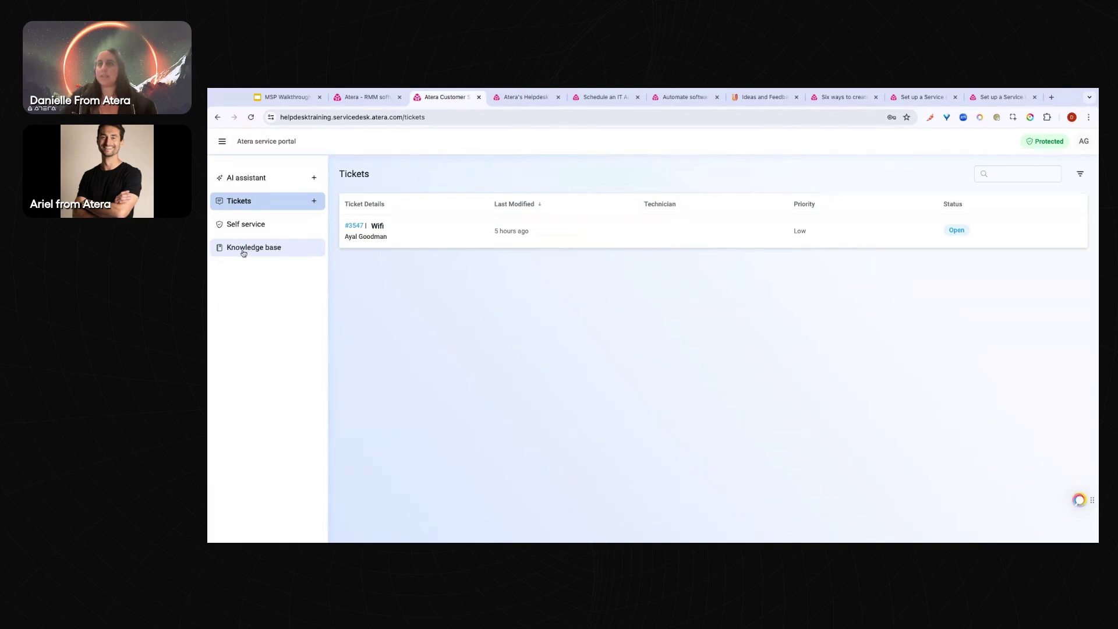
Reload the service portal, then review the Customer Portal's Ticketing and Knowledge Base settings
left_click(252, 119)
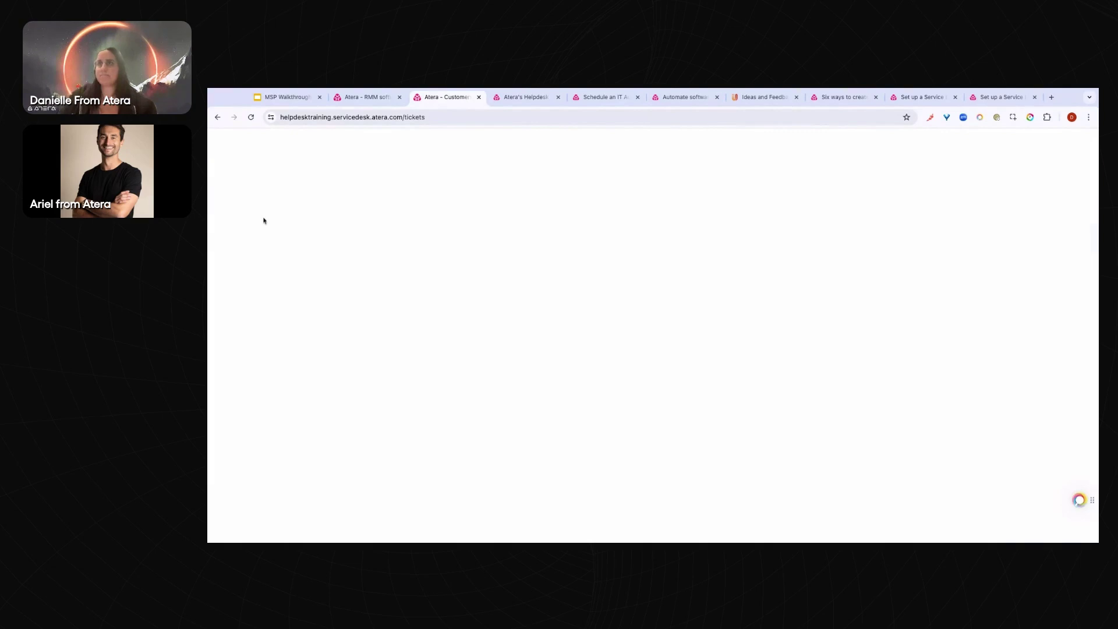
left_click(369, 104)
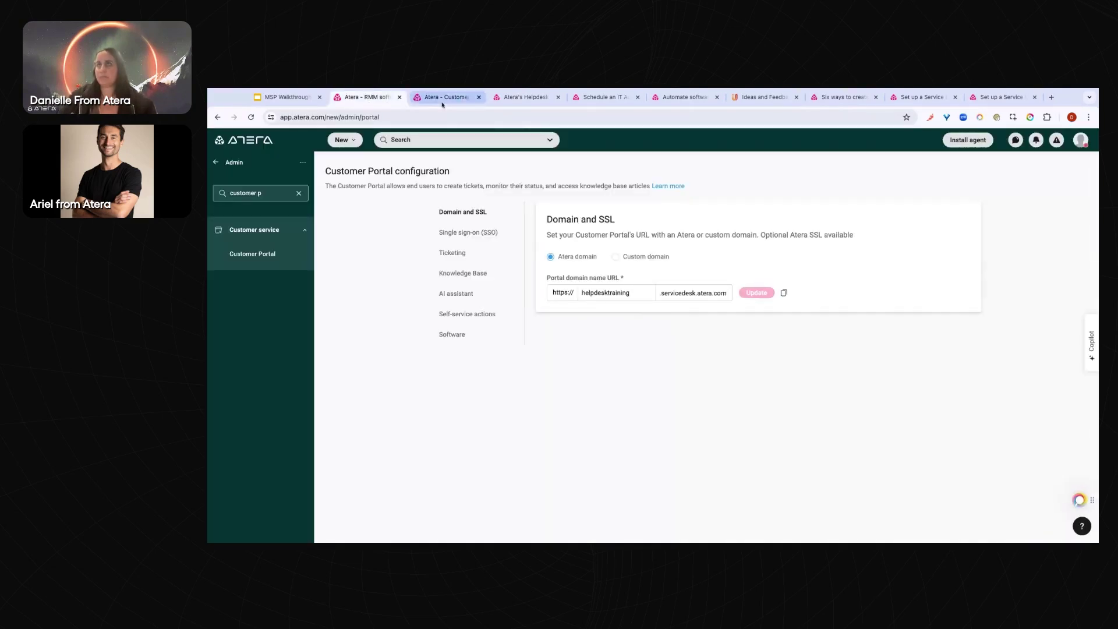
left_click(463, 254)
left_click(464, 279)
left_click(466, 258)
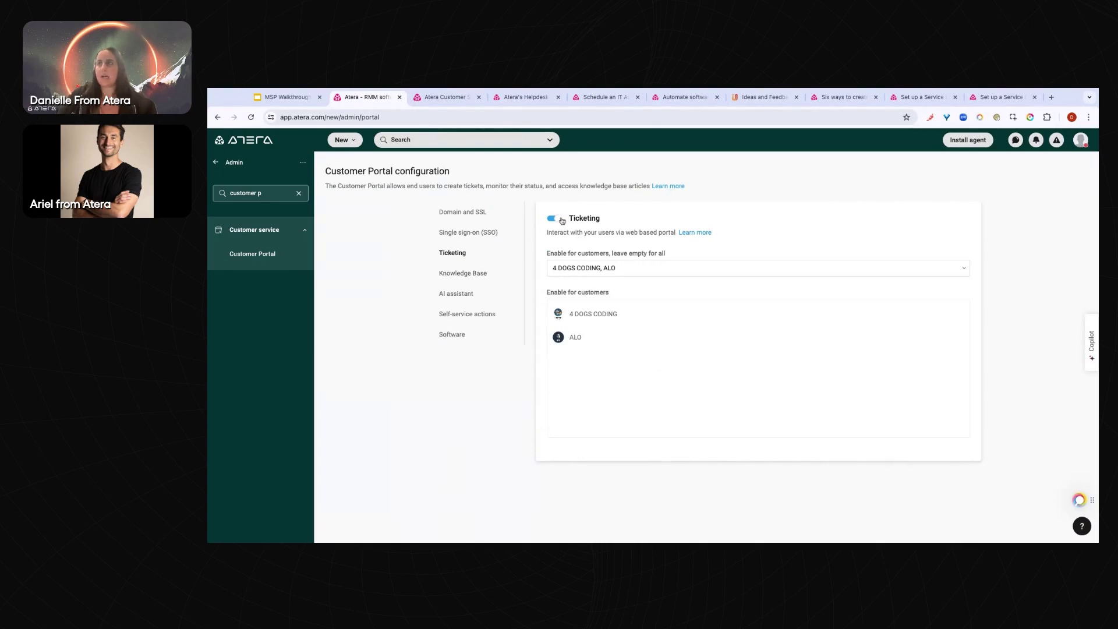
Open 'How to fix a broken Printer' in the portal Knowledge base, then return to Atera
left_click(433, 98)
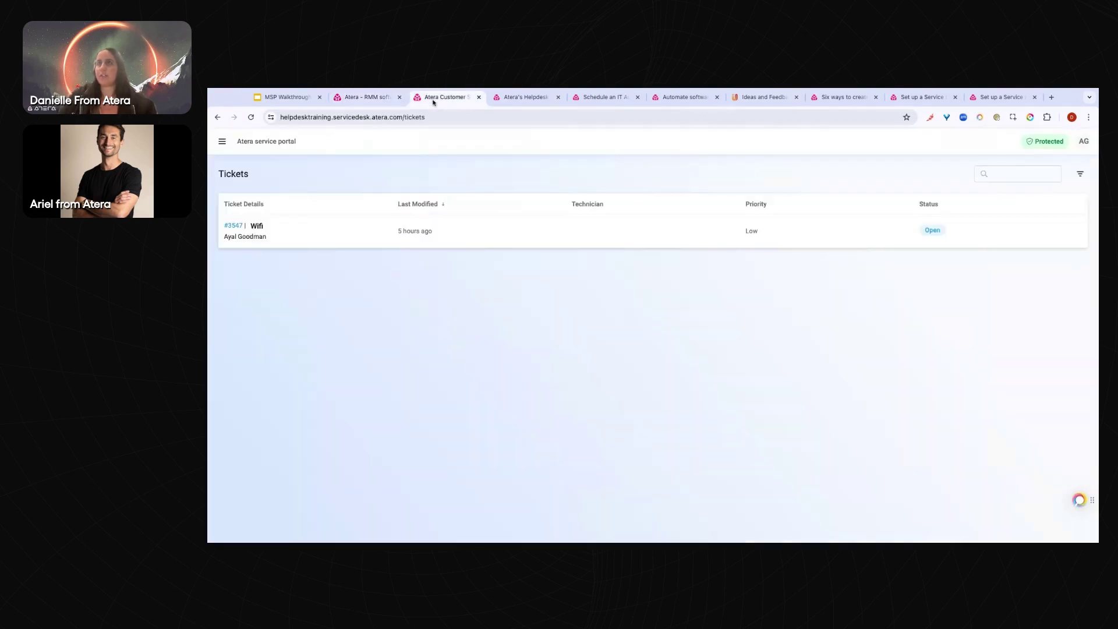
left_click(223, 142)
left_click(272, 251)
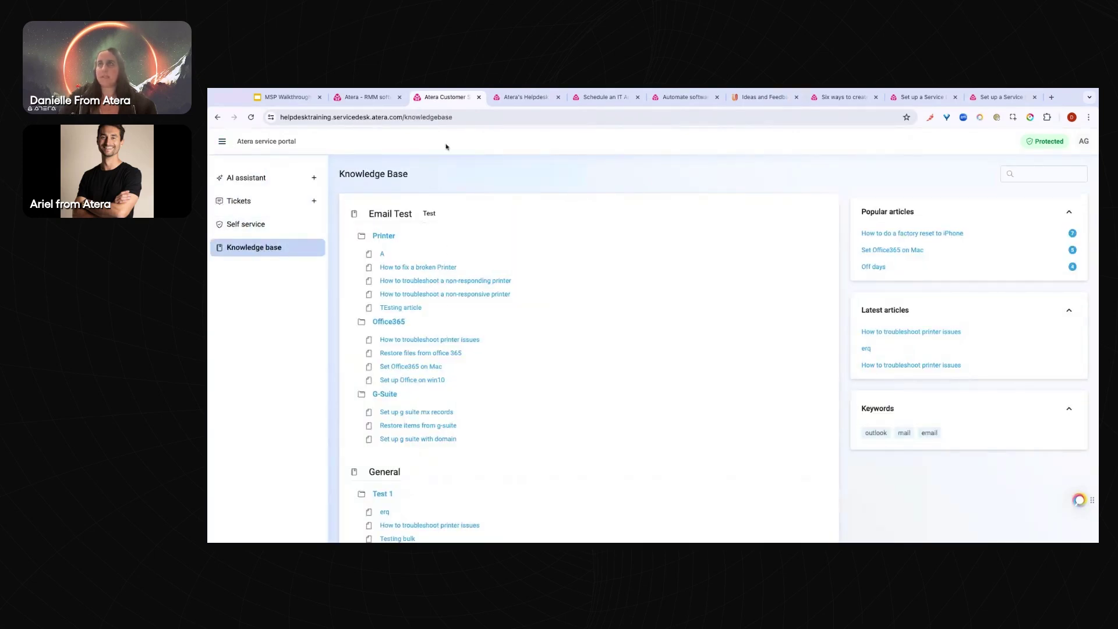
left_click(425, 268)
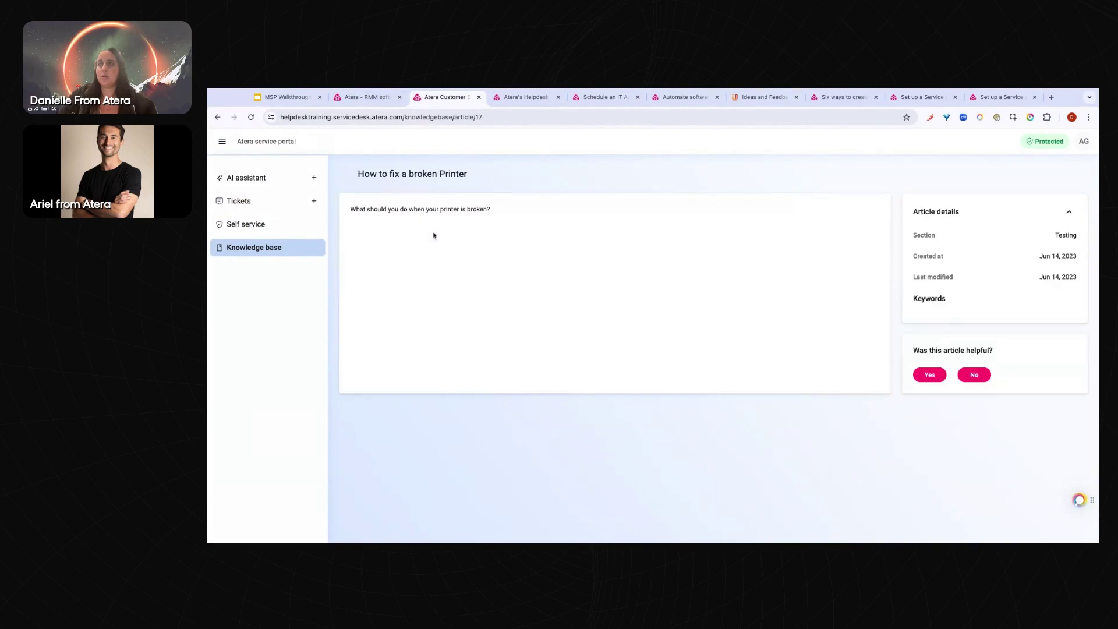
left_click(359, 98)
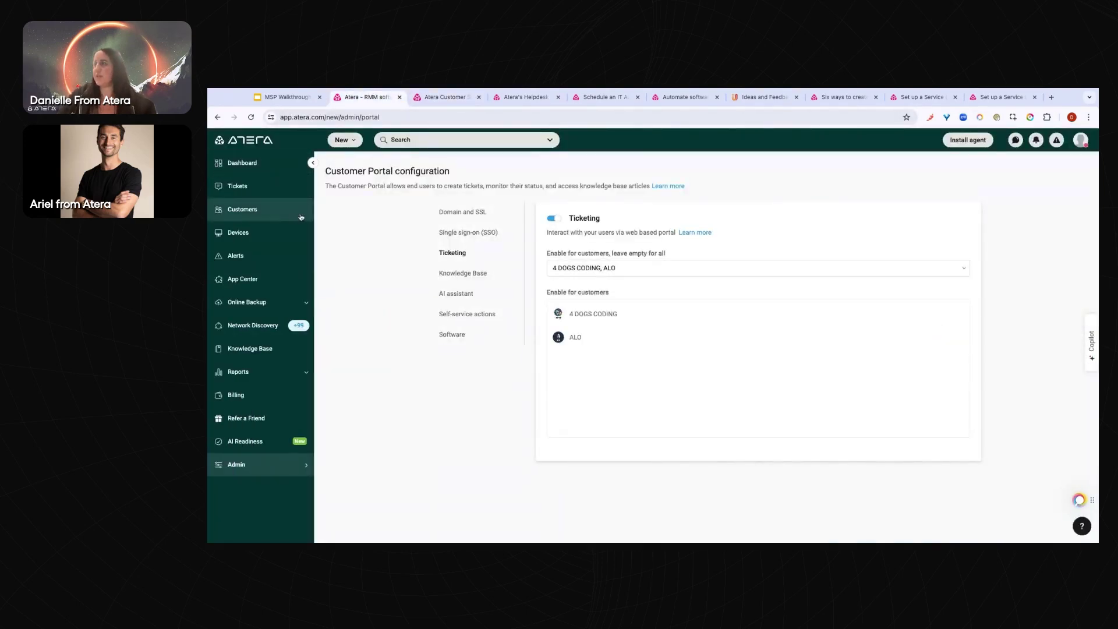
Open the Wifi ticket #3547 and compare it with the customer's tickets in the service portal
left_click(238, 186)
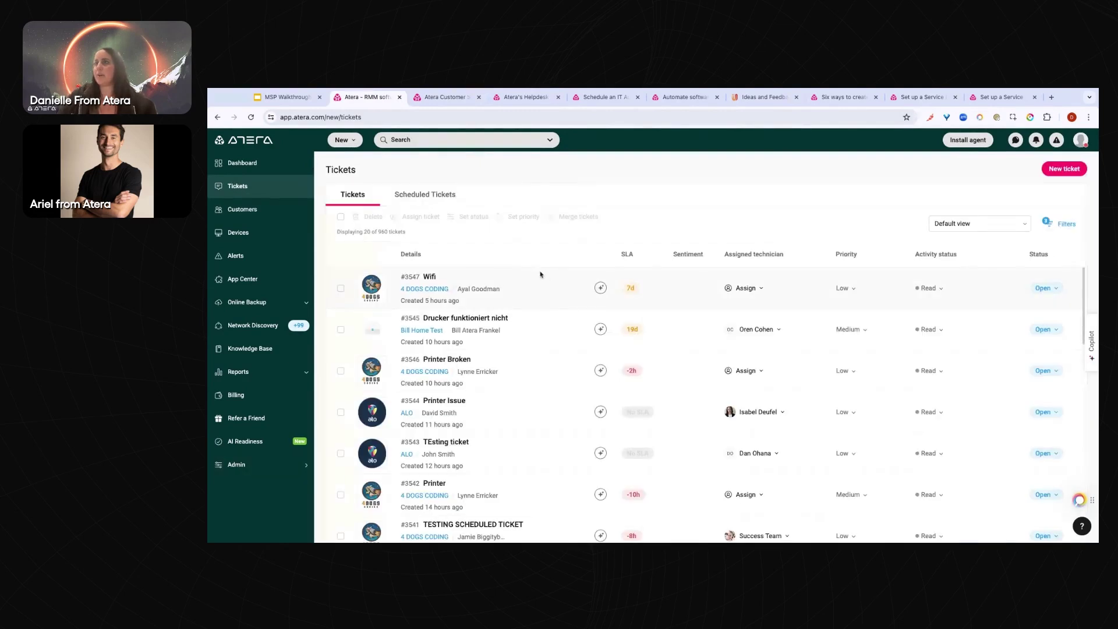
left_click(429, 279)
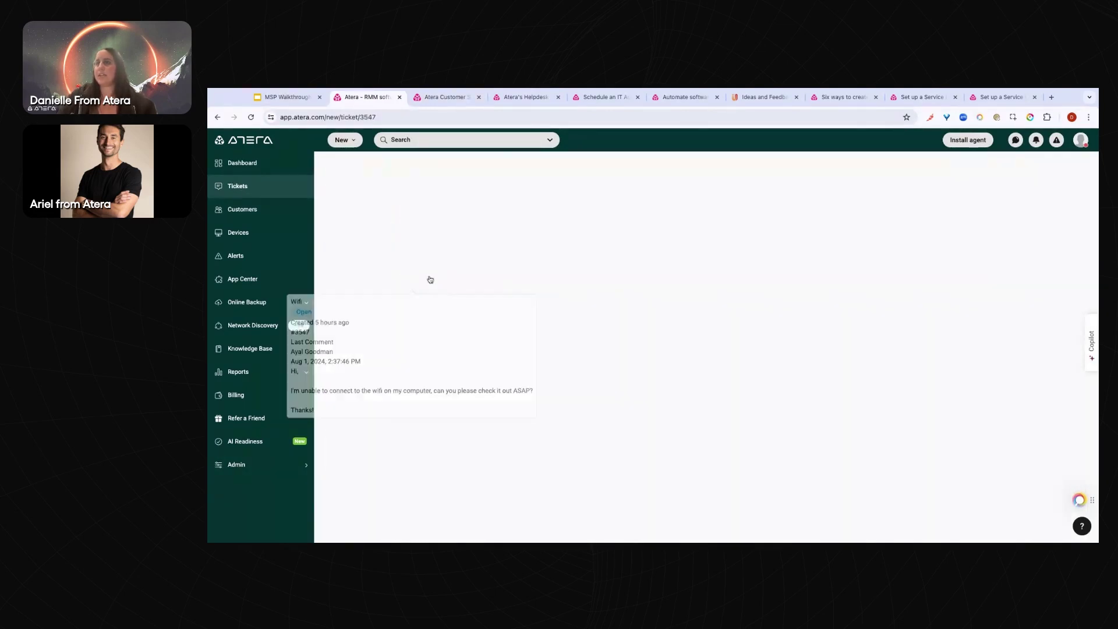
left_click(445, 97)
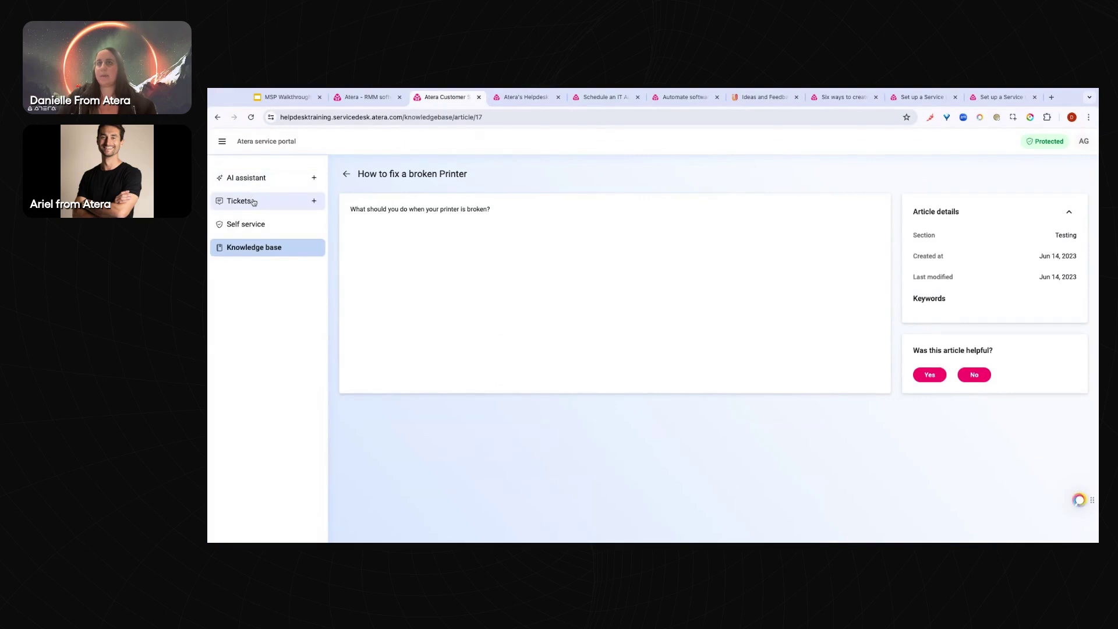
left_click(253, 201)
left_click(359, 98)
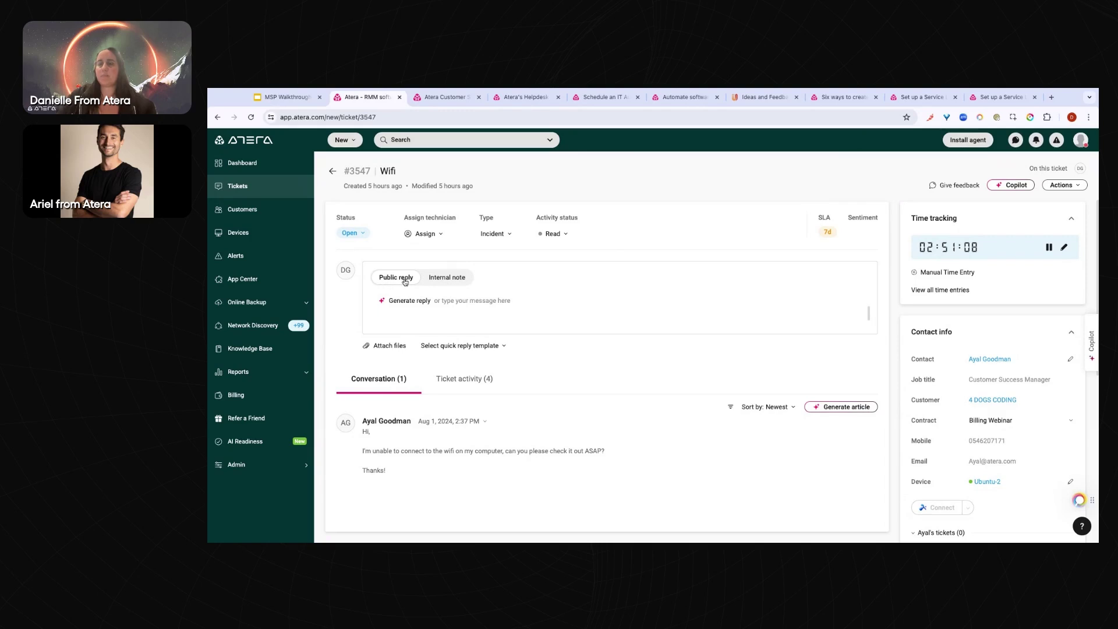
Toggle between Internal note and Public reply, then scroll down to Ticket properties
left_click(441, 283)
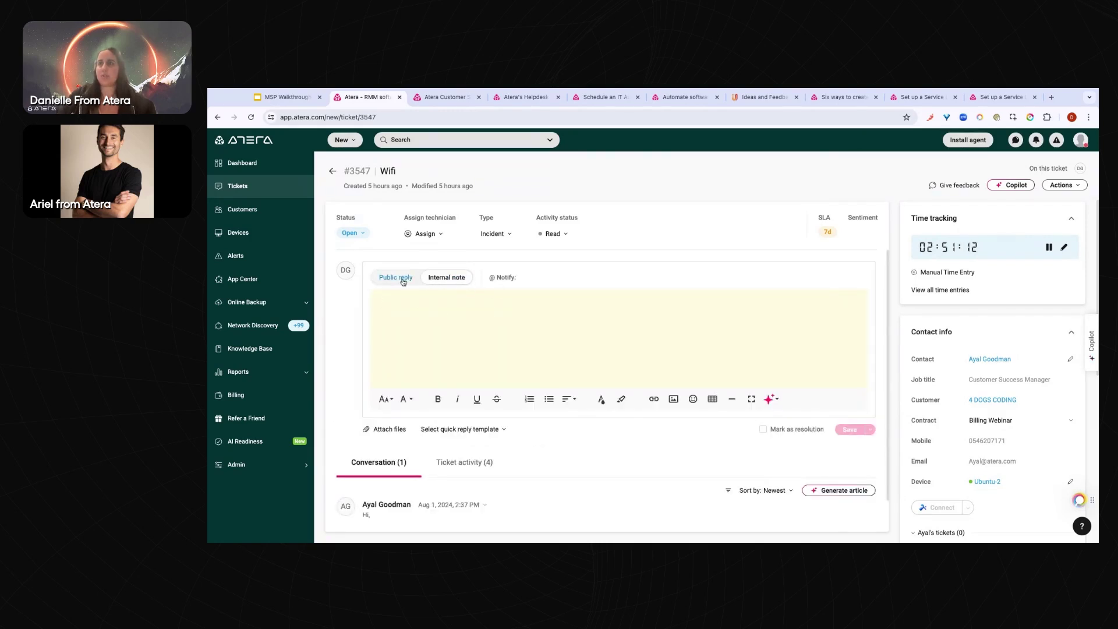
left_click(401, 279)
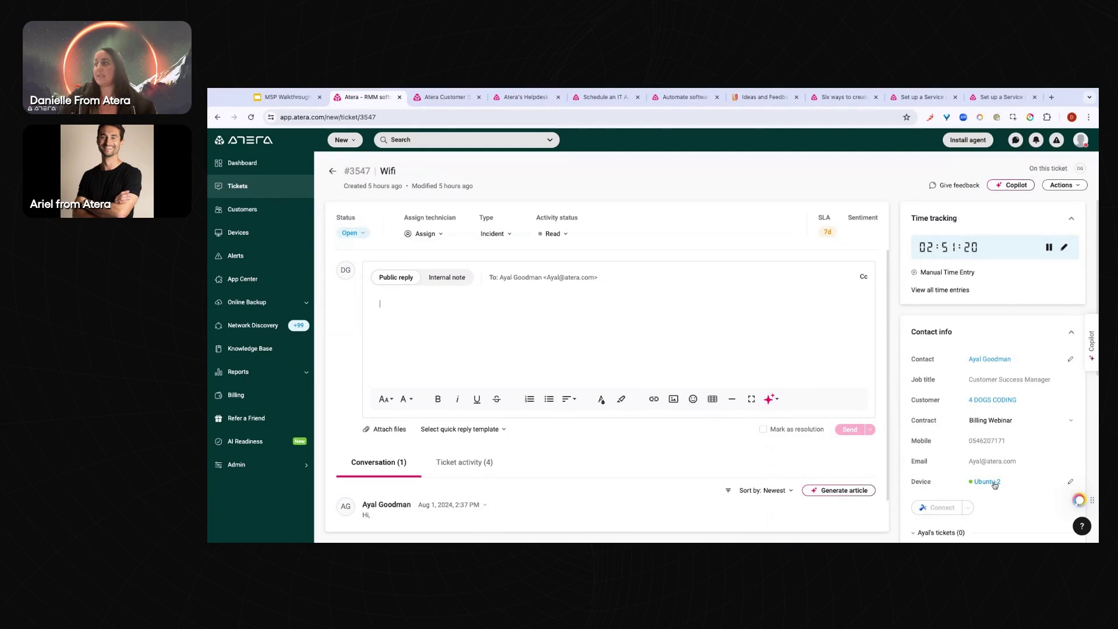
scroll(994, 485, "down", 3)
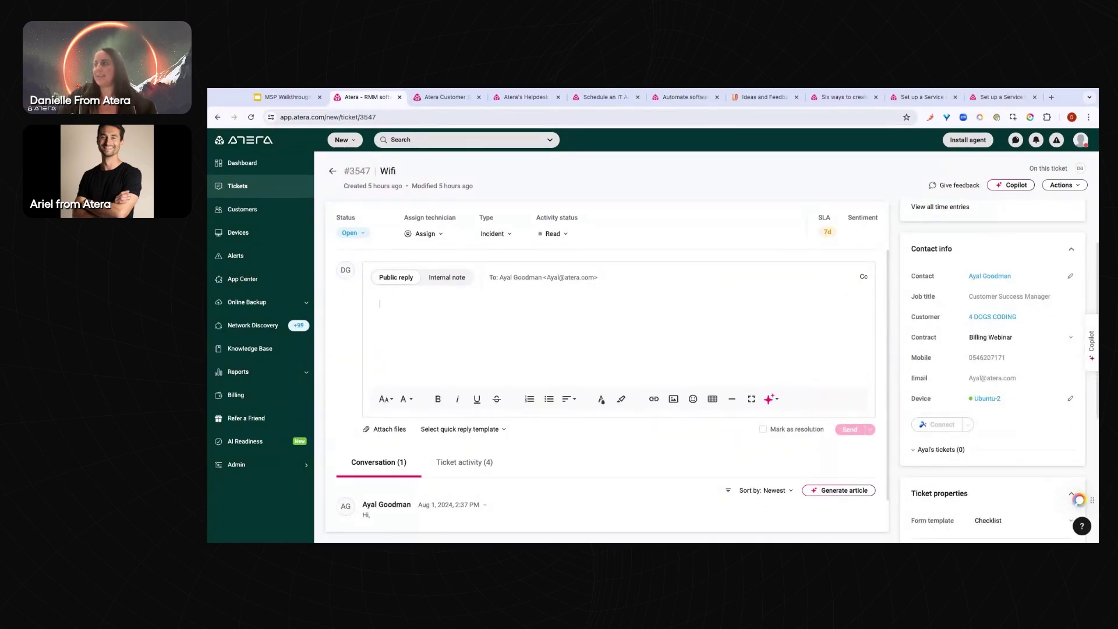
scroll(993, 372, "down", 8)
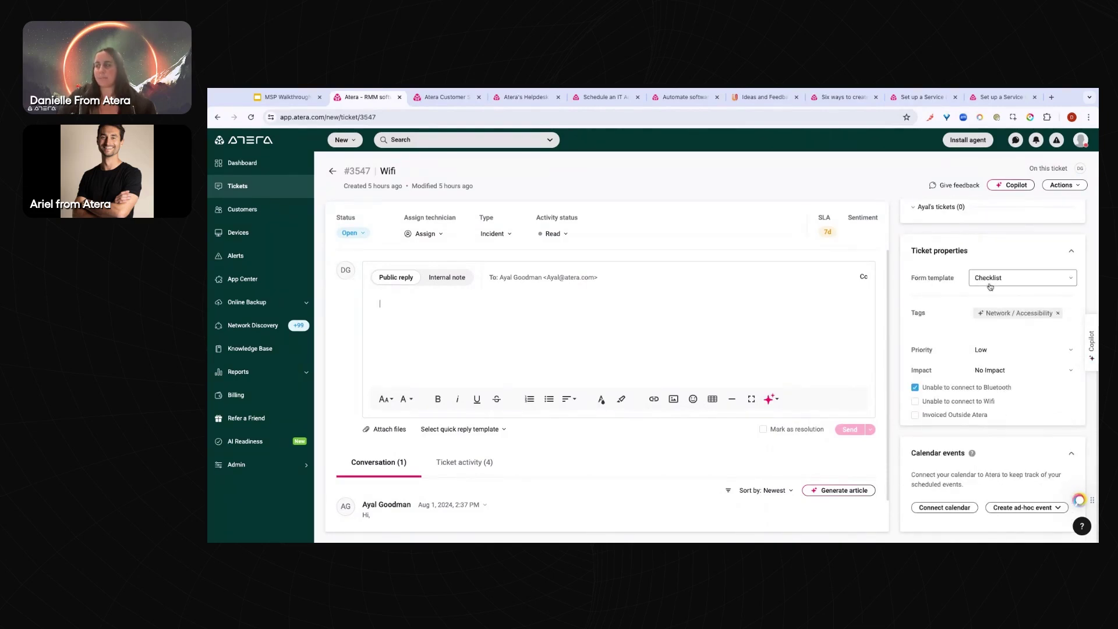
Set the ticket's form template to German Template, then to Onboarding Template
left_click(990, 284)
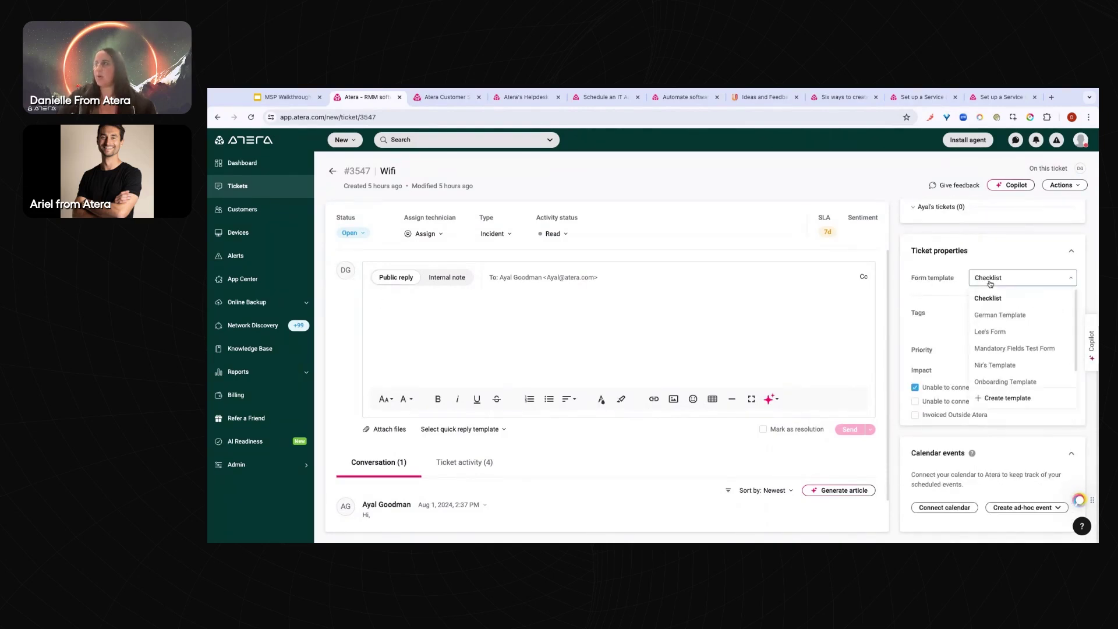
left_click(1009, 319)
left_click(1002, 295)
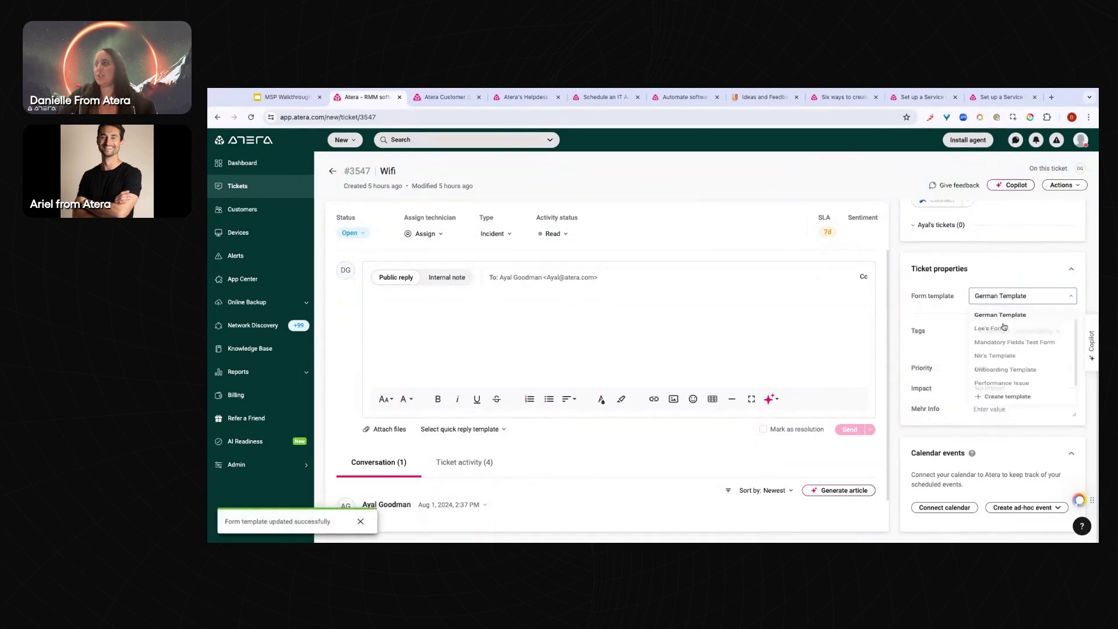
left_click(1004, 383)
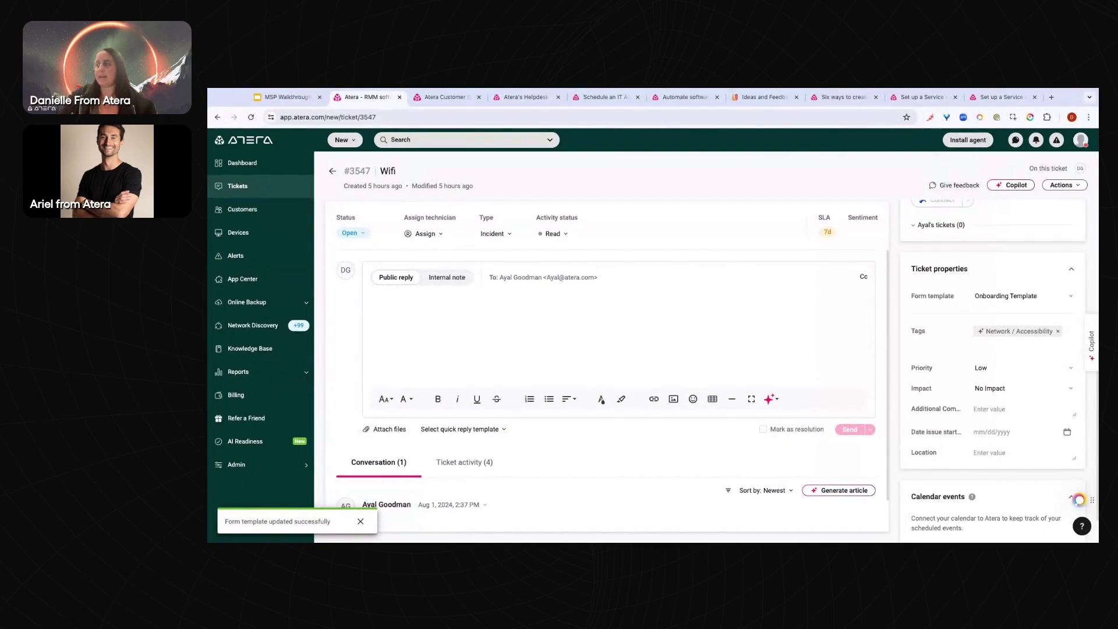
Check the ticket in the customer portal, then have Copilot summarize ticket #3547
scroll(920, 431, "down", 1)
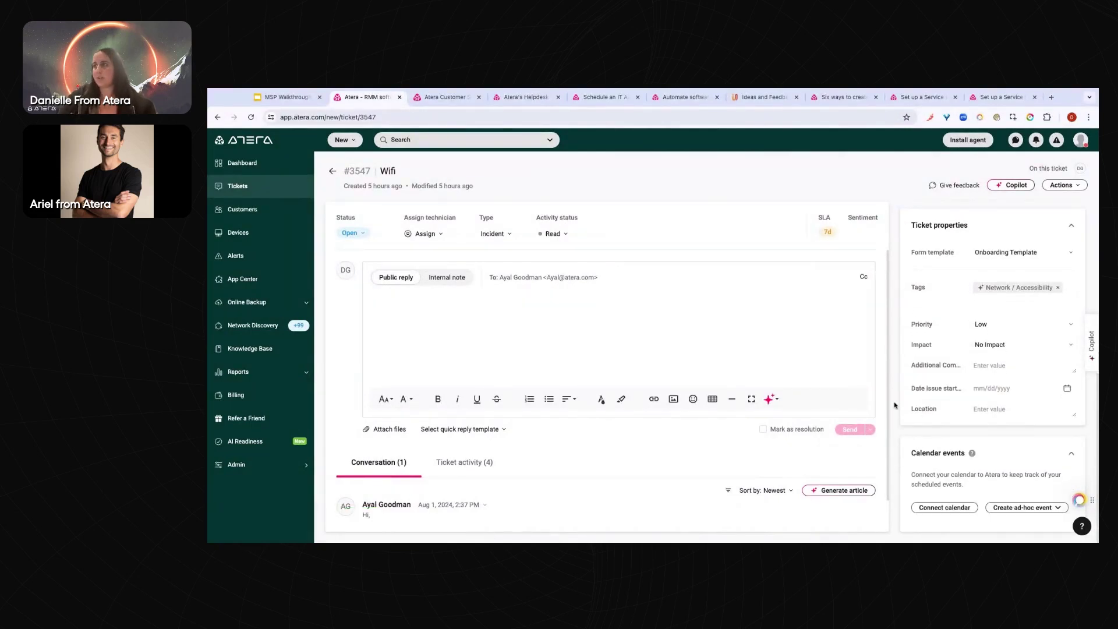
left_click(445, 97)
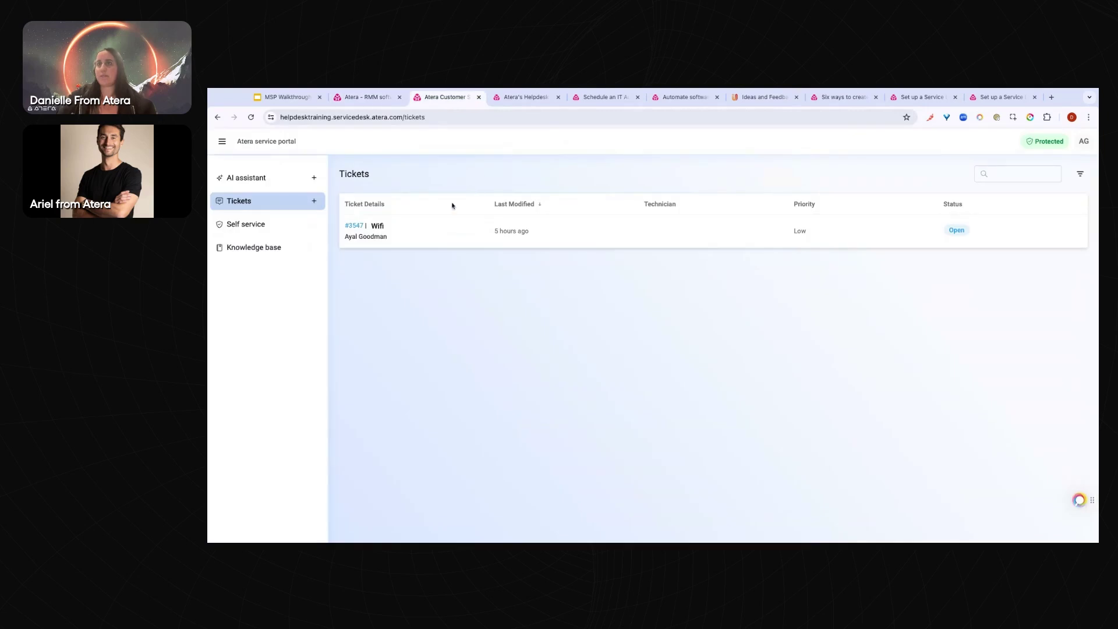
left_click(366, 97)
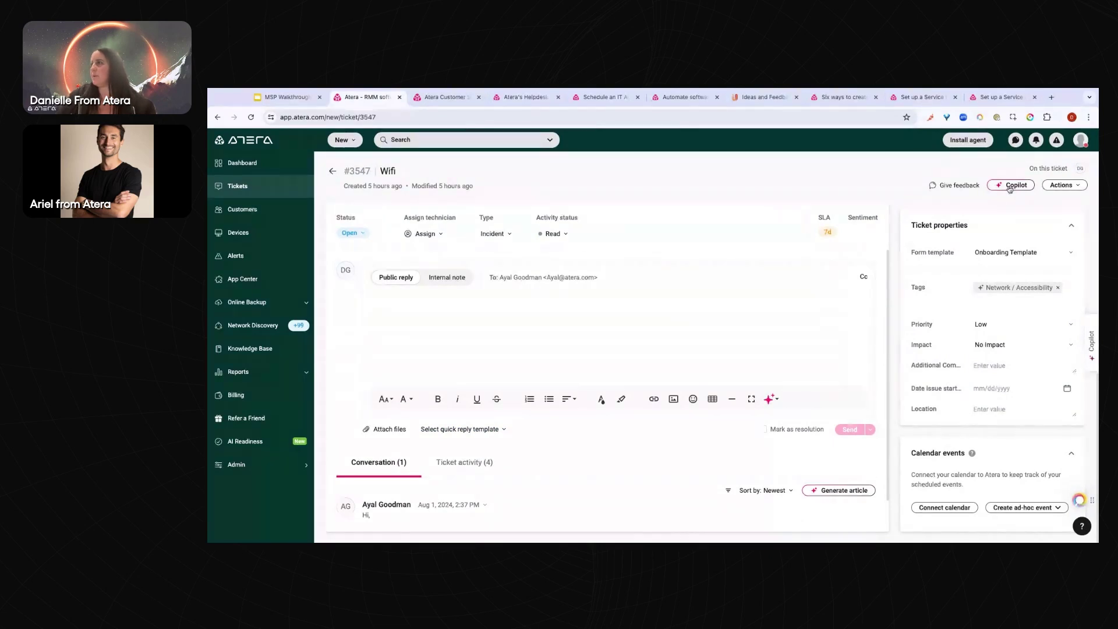
left_click(1013, 185)
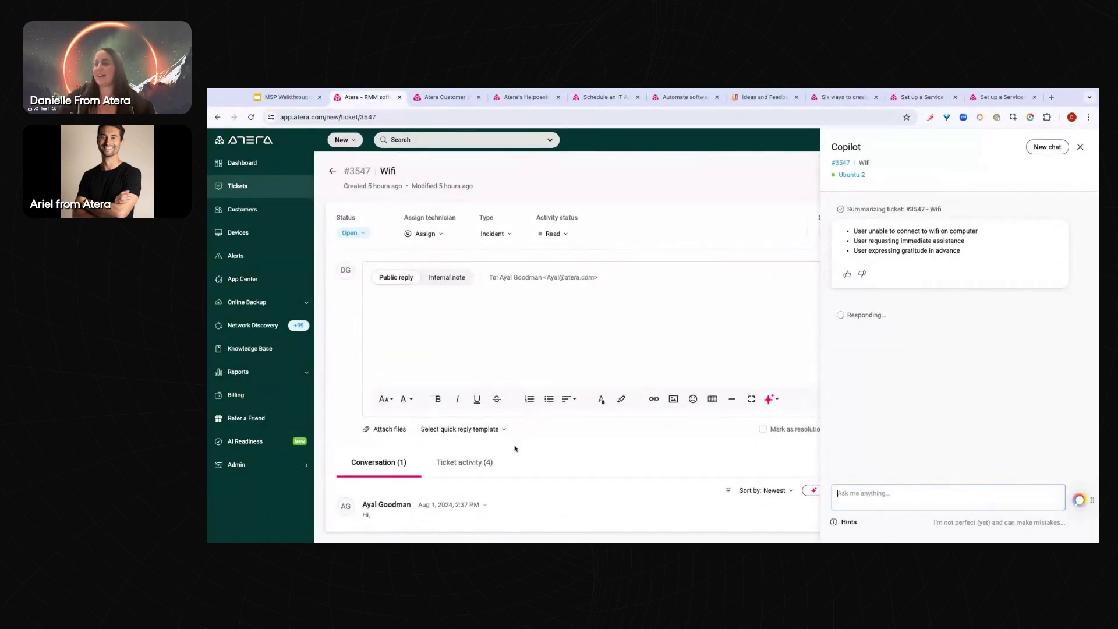
Copy Copilot's suggested network manager restart fix and close the Copilot panel
scroll(515, 448, "down", 1)
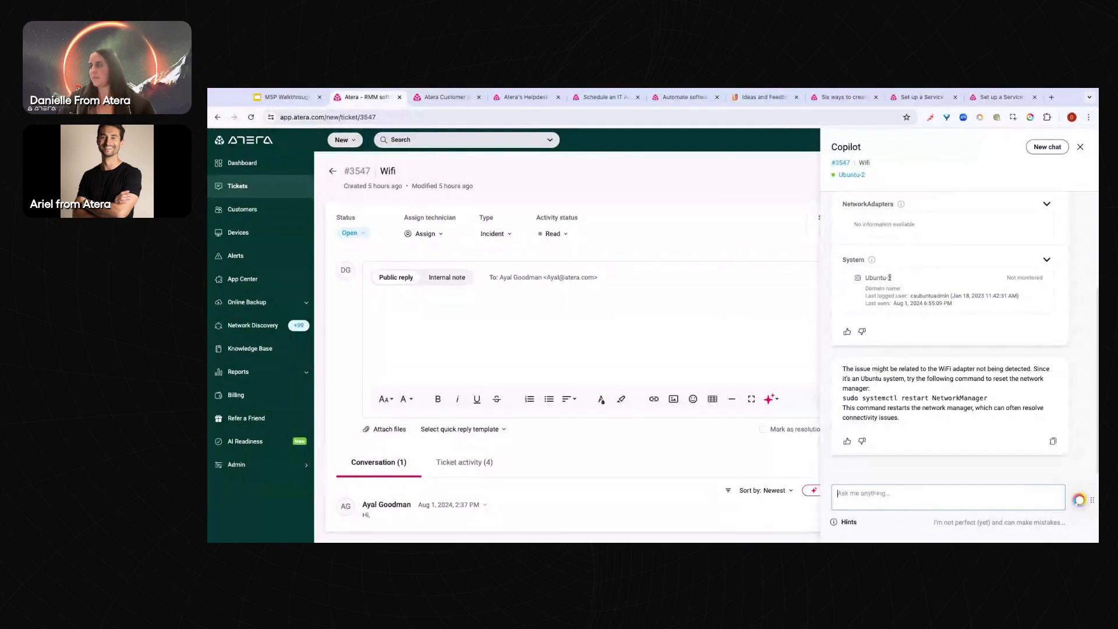
left_click_drag(900, 418, 857, 367)
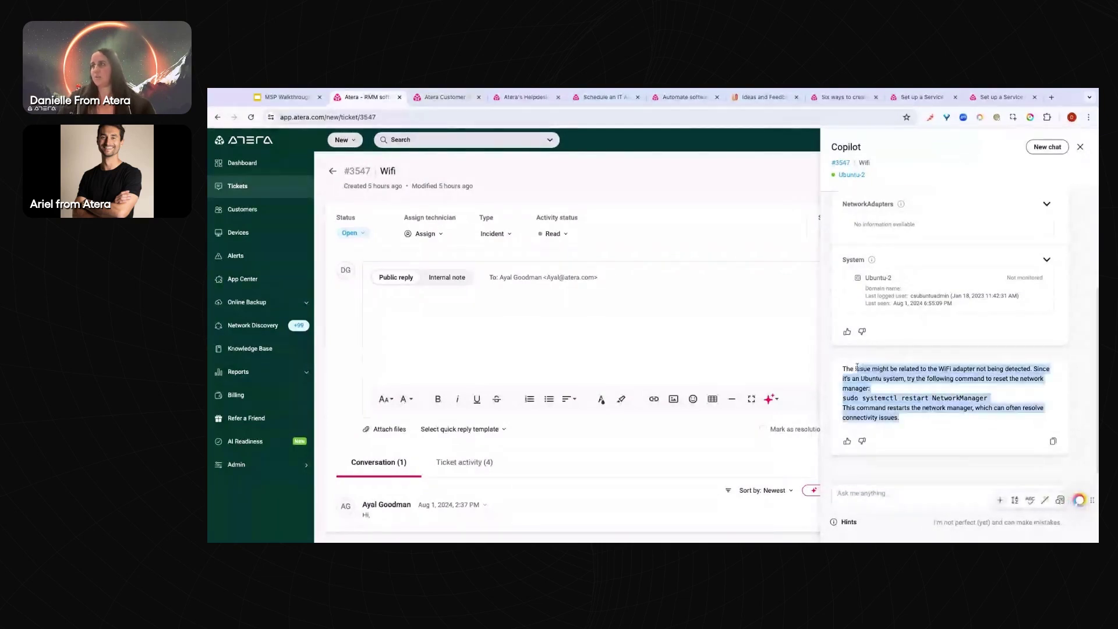
left_click(955, 431)
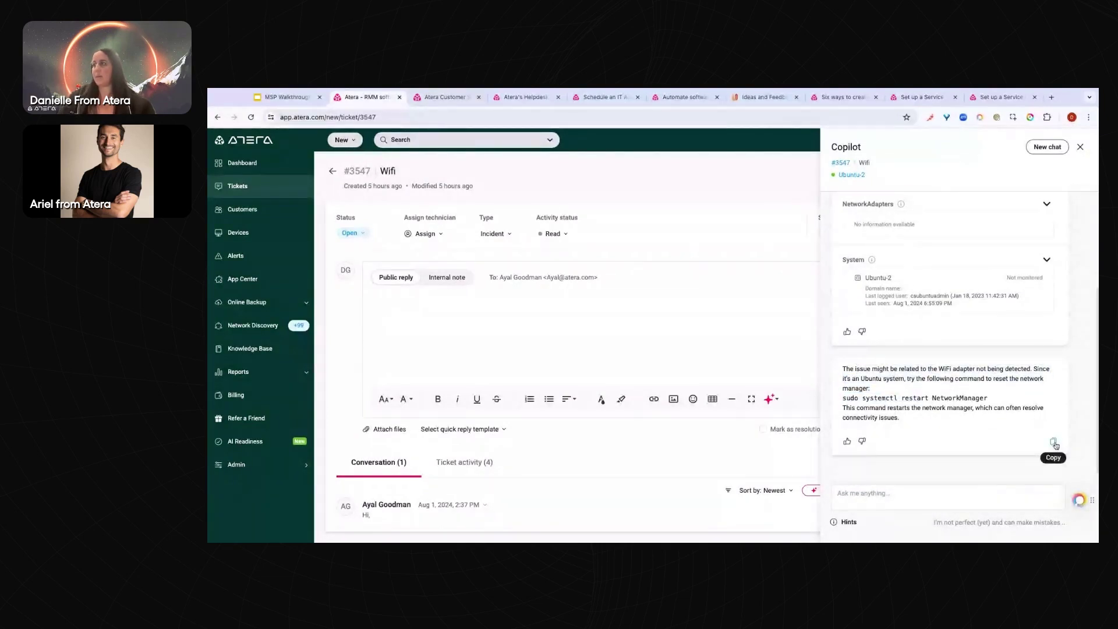
left_click(1080, 148)
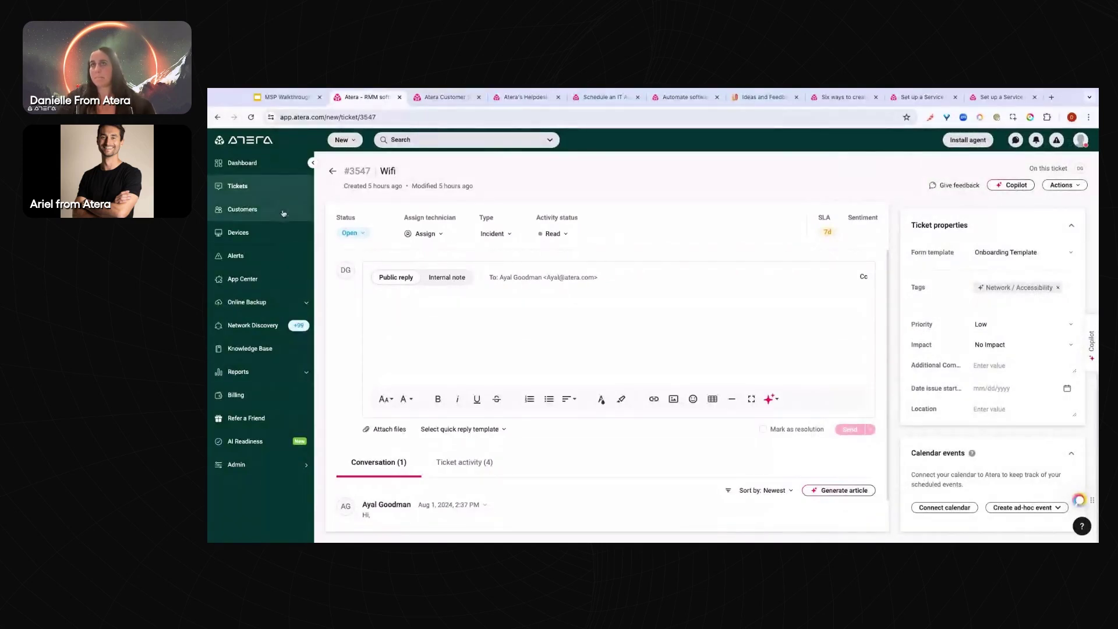
Open the Email settings page under Admin's Support & Ticketing settings
left_click(296, 466)
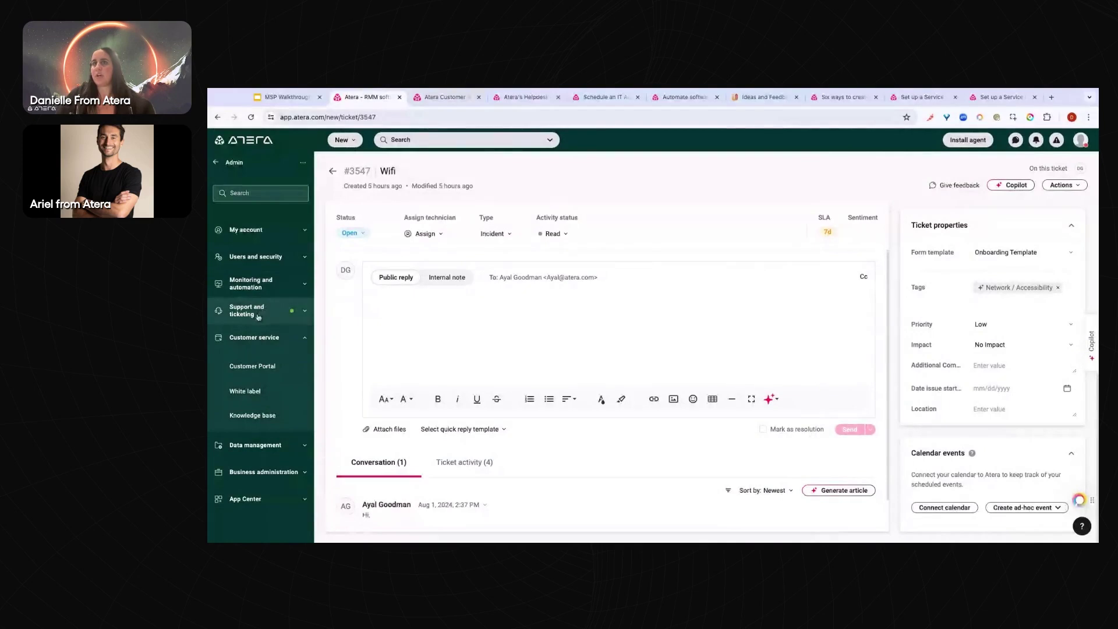
left_click(259, 316)
scroll(265, 341, "down", 2)
scroll(262, 314, "down", 2)
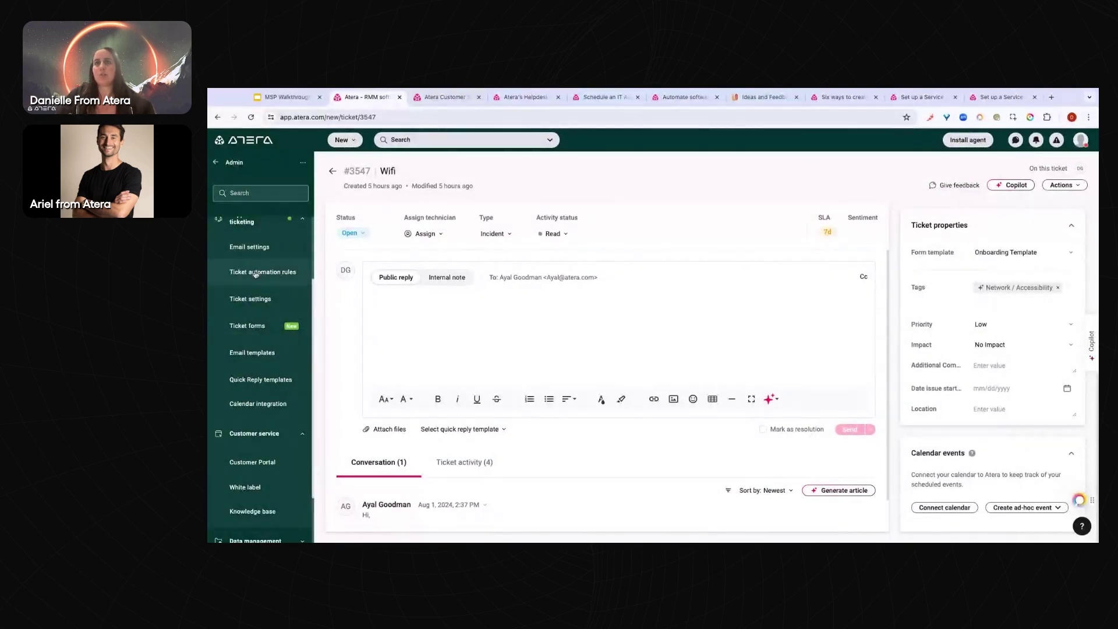
left_click(252, 255)
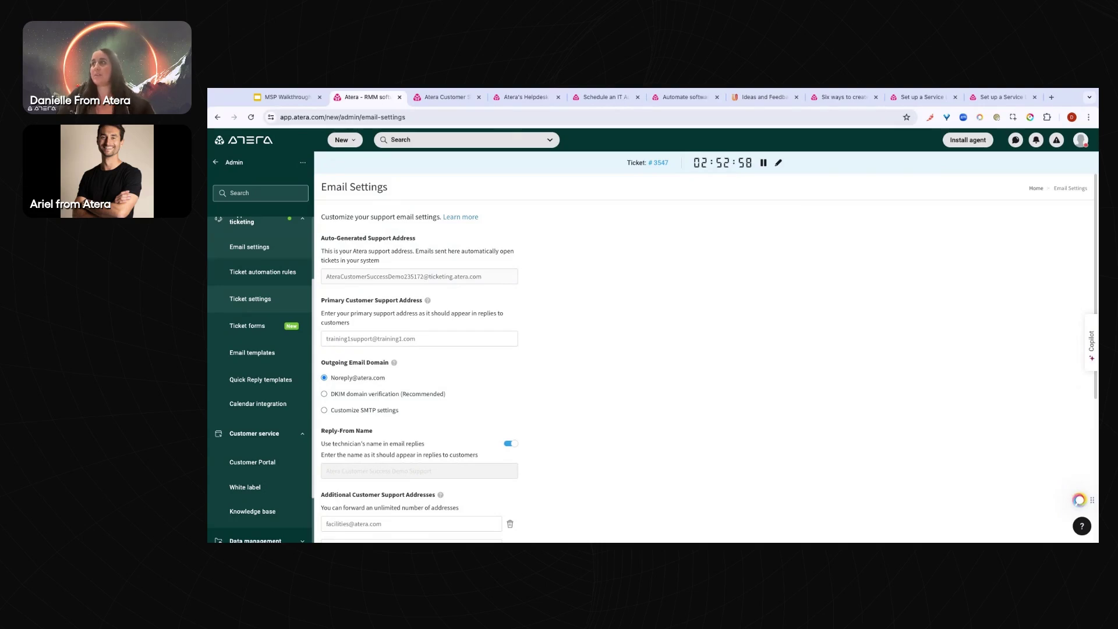
Browse the Ticket settings, Ticket forms and Email templates admin pages
left_click(250, 299)
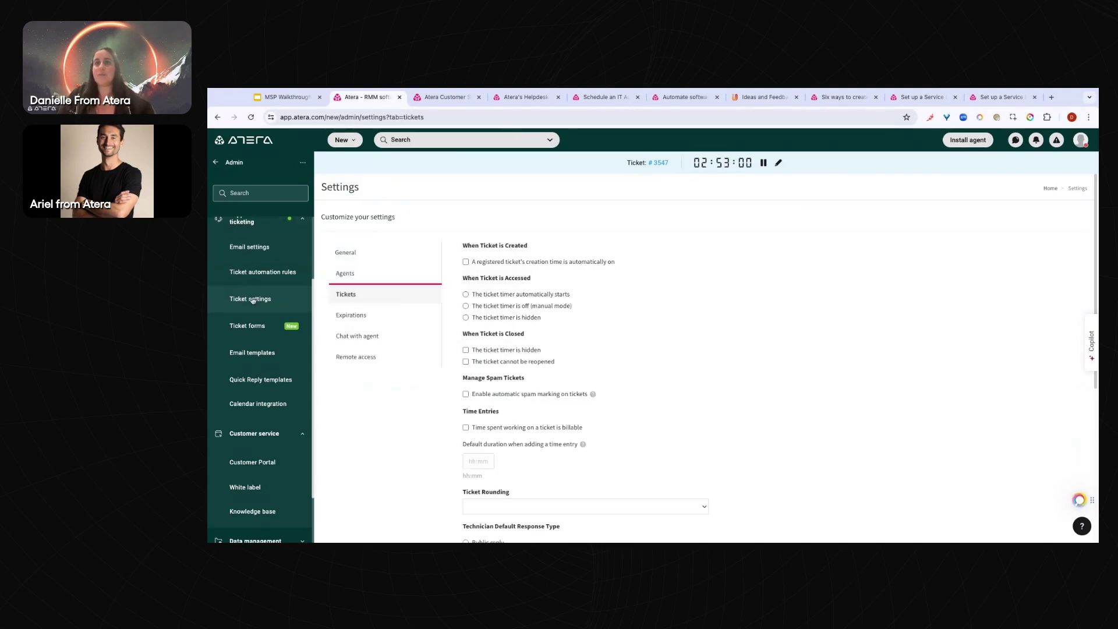
scroll(502, 325, "down", 5)
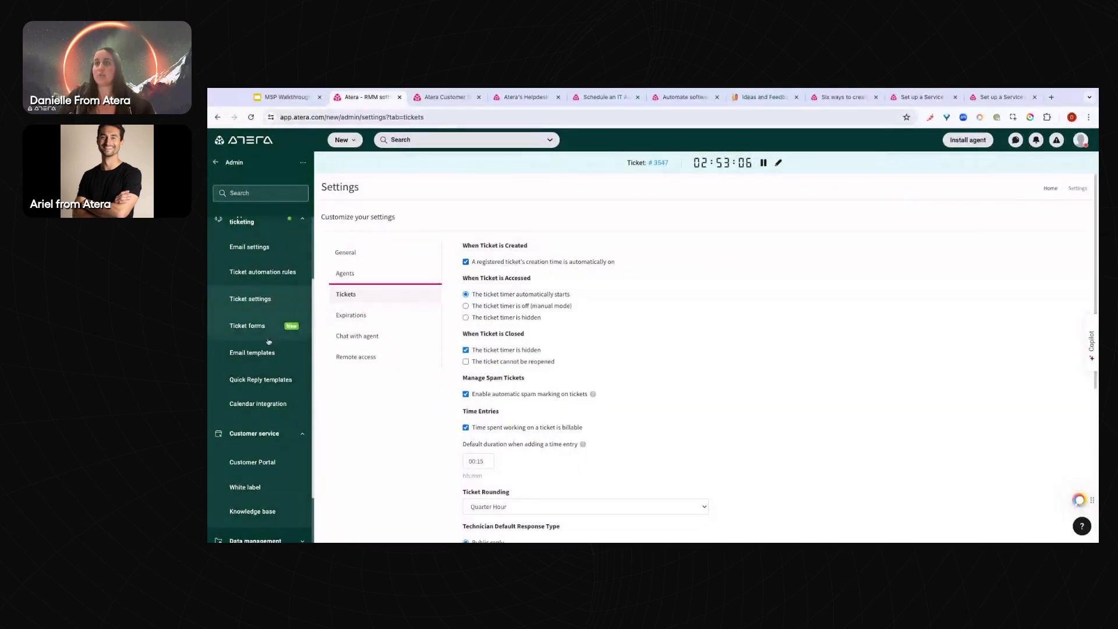
left_click(249, 326)
left_click(258, 354)
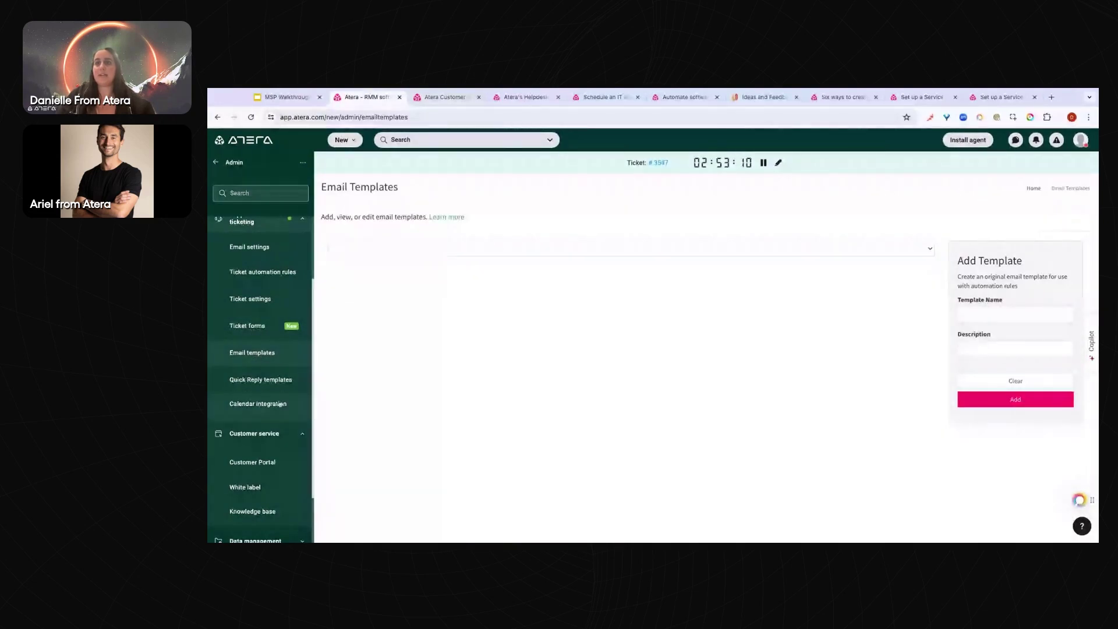
View Ticket Automation Rules, expand rule ABC's conditions, then return to the main menu
left_click(267, 273)
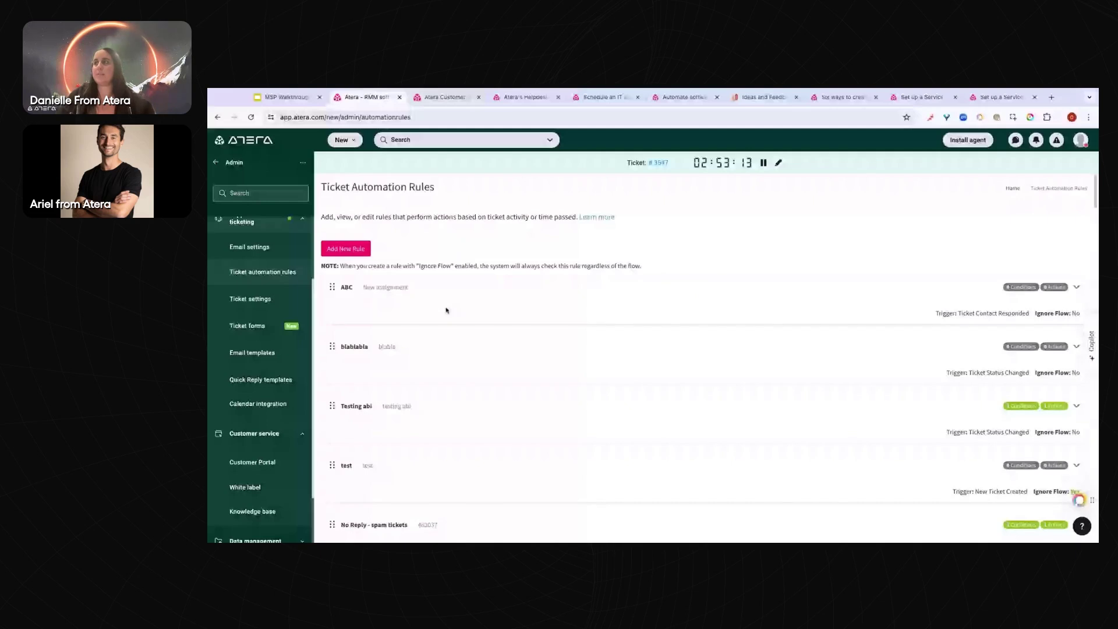
left_click(920, 294)
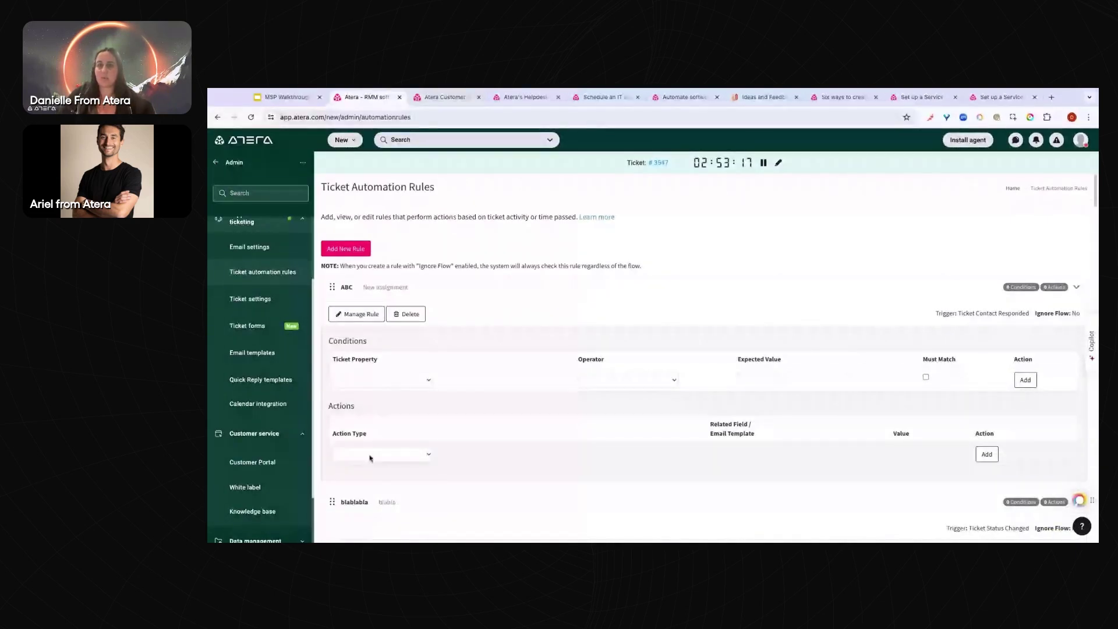
left_click(216, 163)
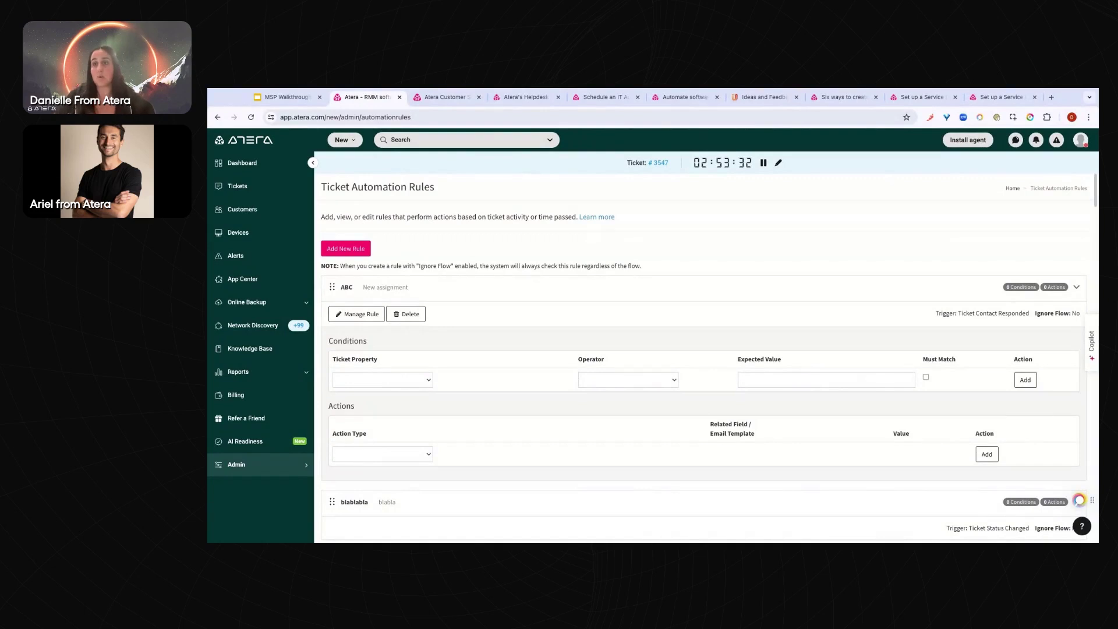
Search admin settings for 'Bus' and review the 2022 Business hours calendar
left_click(250, 464)
left_click(256, 309)
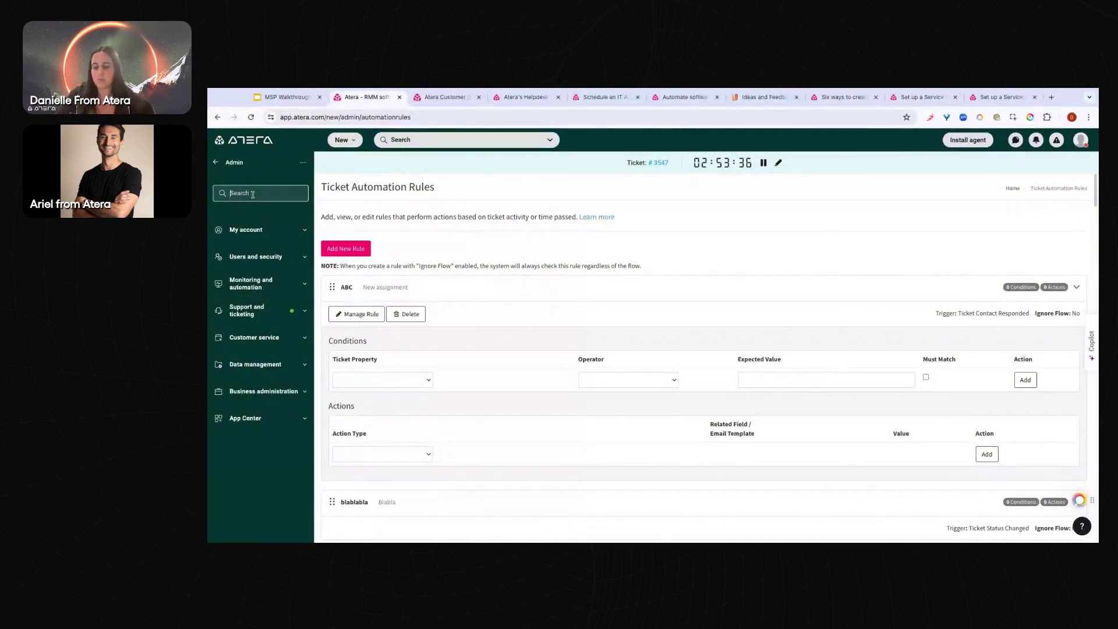
type("Bus")
left_click(243, 257)
left_click(361, 288)
scroll(420, 348, "down", 2)
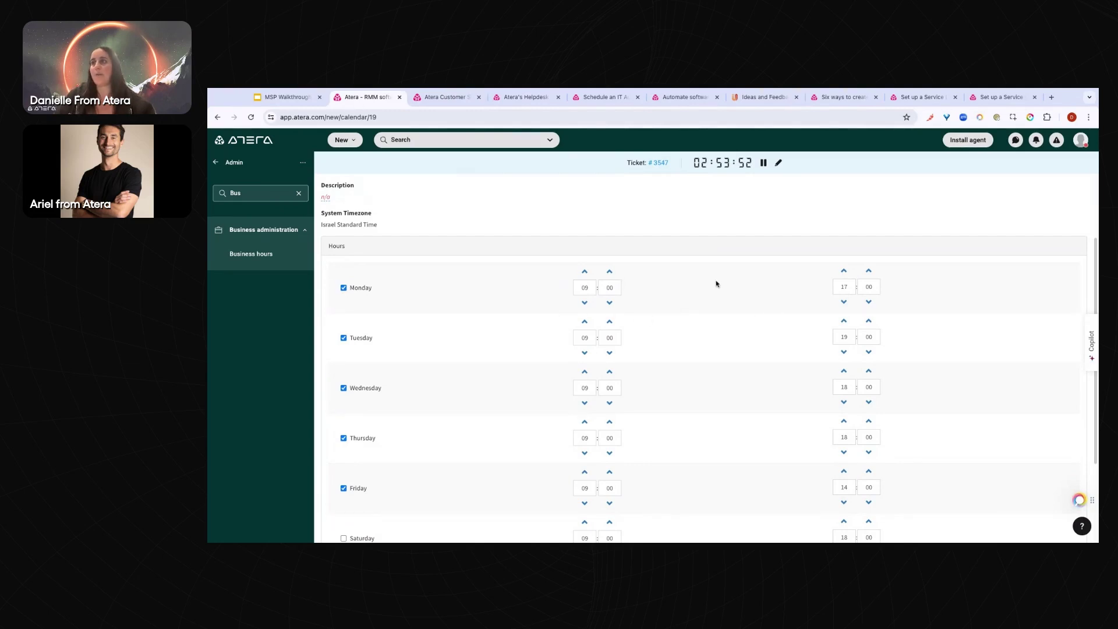
Replace the admin search with 'SLA' and open the 10 Minute Response SLA
left_click(259, 193)
double_click(259, 195)
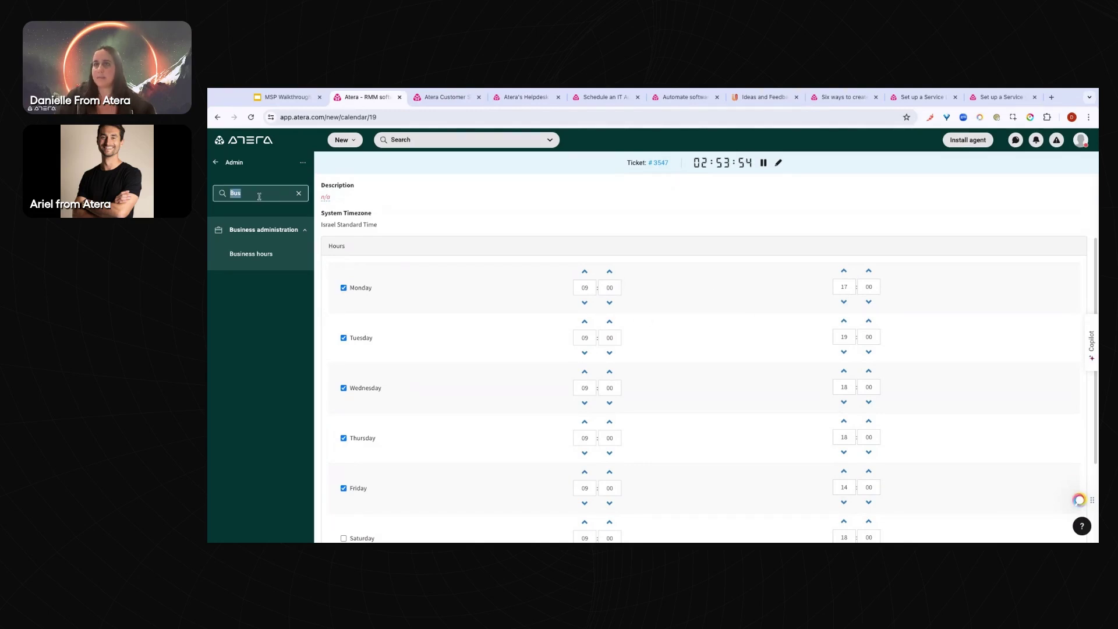
key("BackSpace")
type("SL")
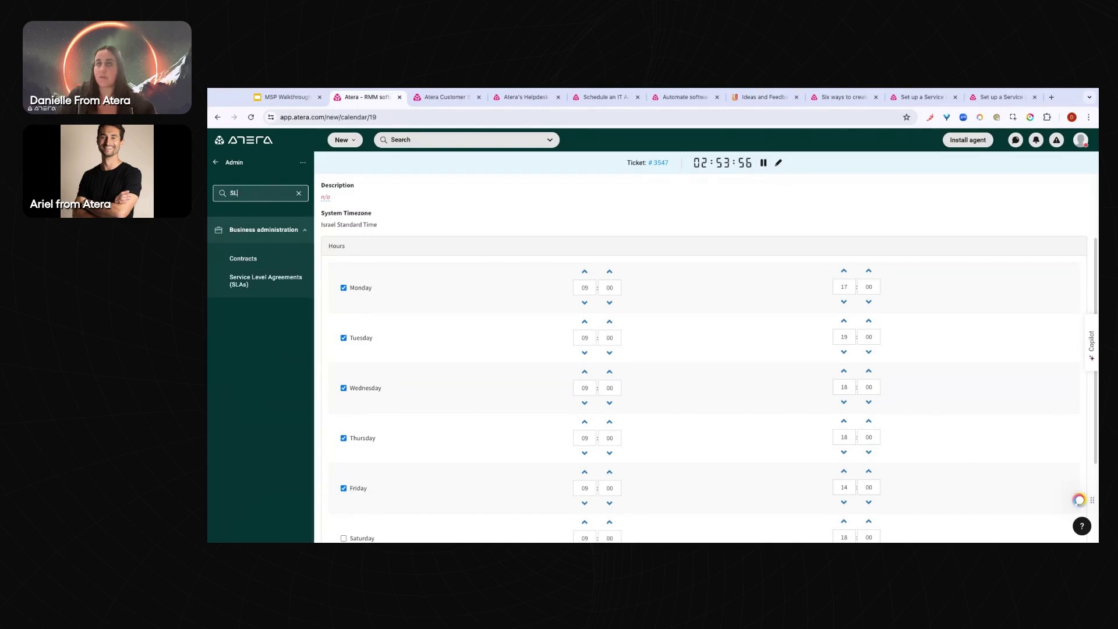
type("A")
left_click(245, 281)
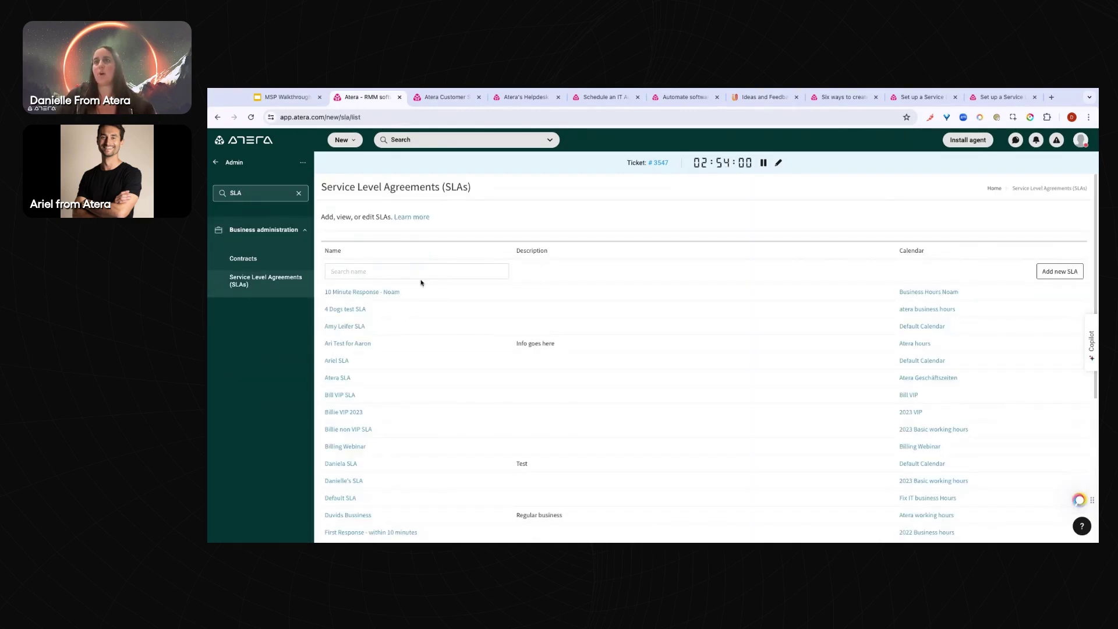
left_click(392, 293)
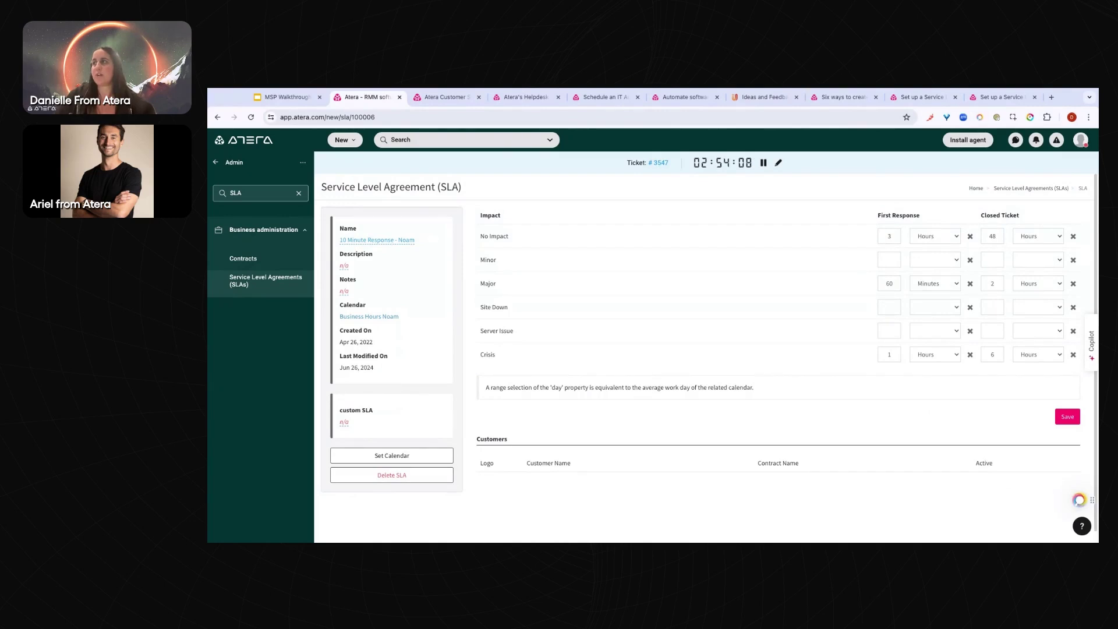
Inspect the SLA's First Response and Closed Ticket column headings
left_click_drag(887, 215, 914, 215)
triple_click(897, 215)
left_click_drag(1010, 215, 988, 215)
left_click(990, 214)
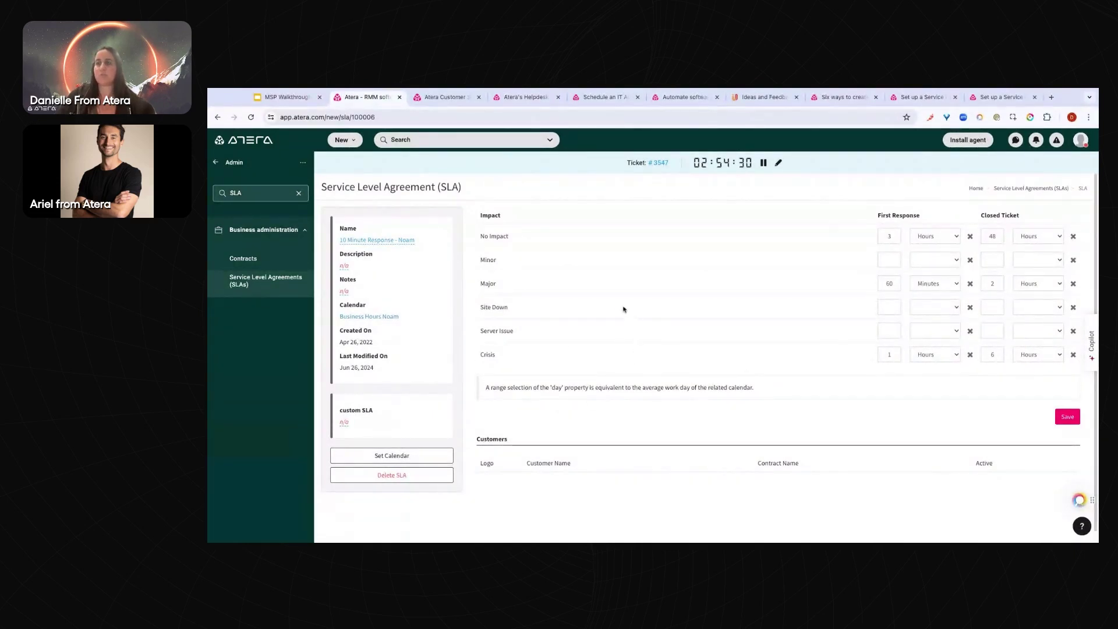
Open the SLA's calendar choice, cancel without changes, and return to main navigation
left_click(399, 457)
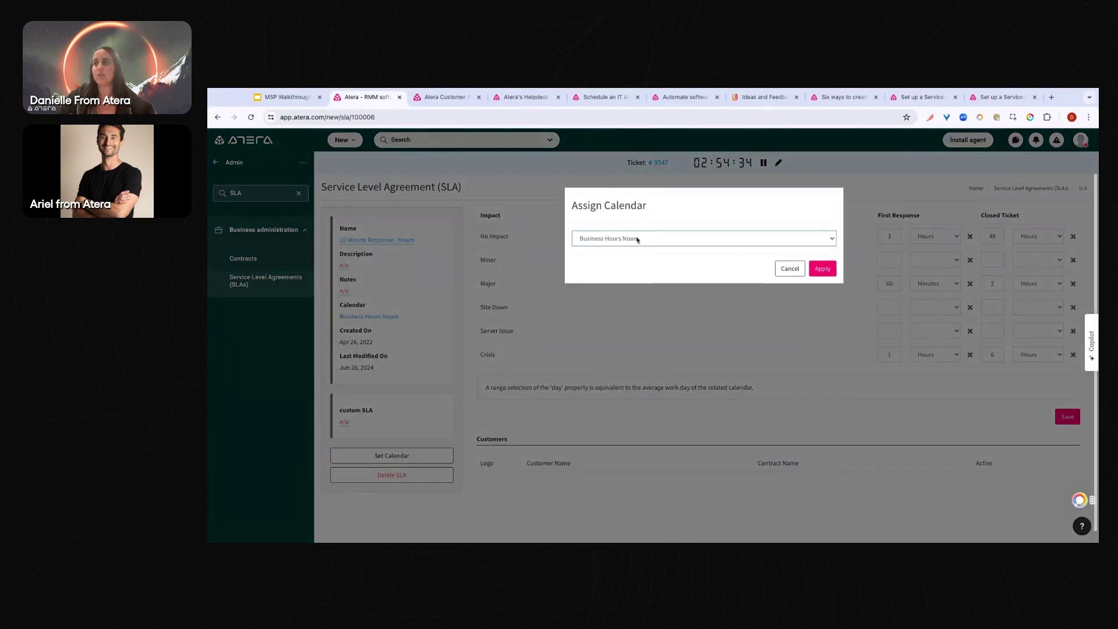
left_click(791, 270)
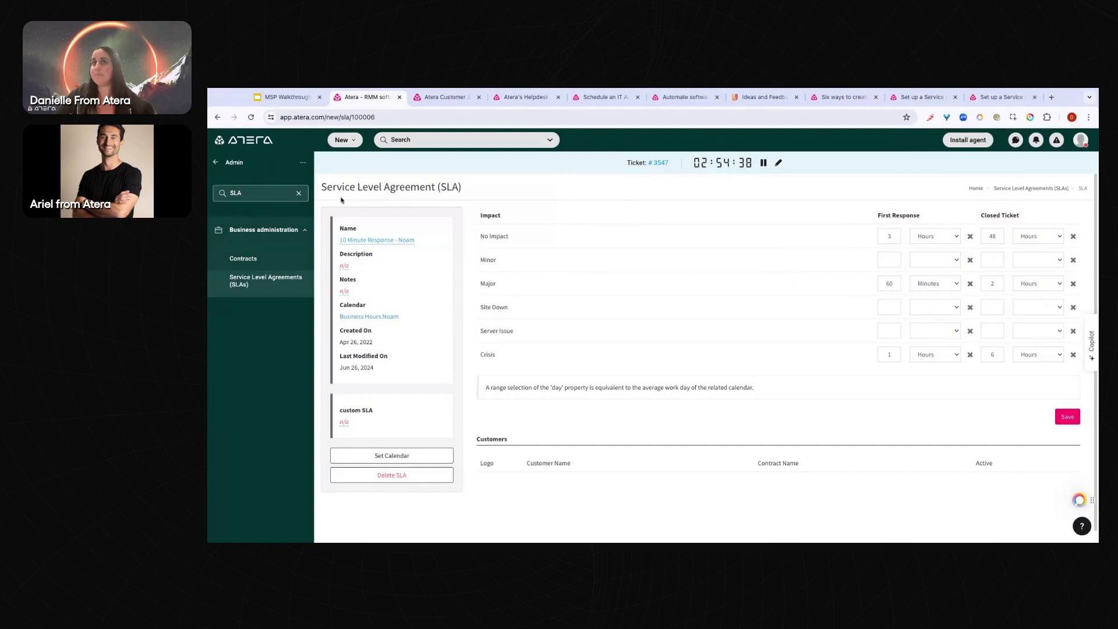
left_click(220, 165)
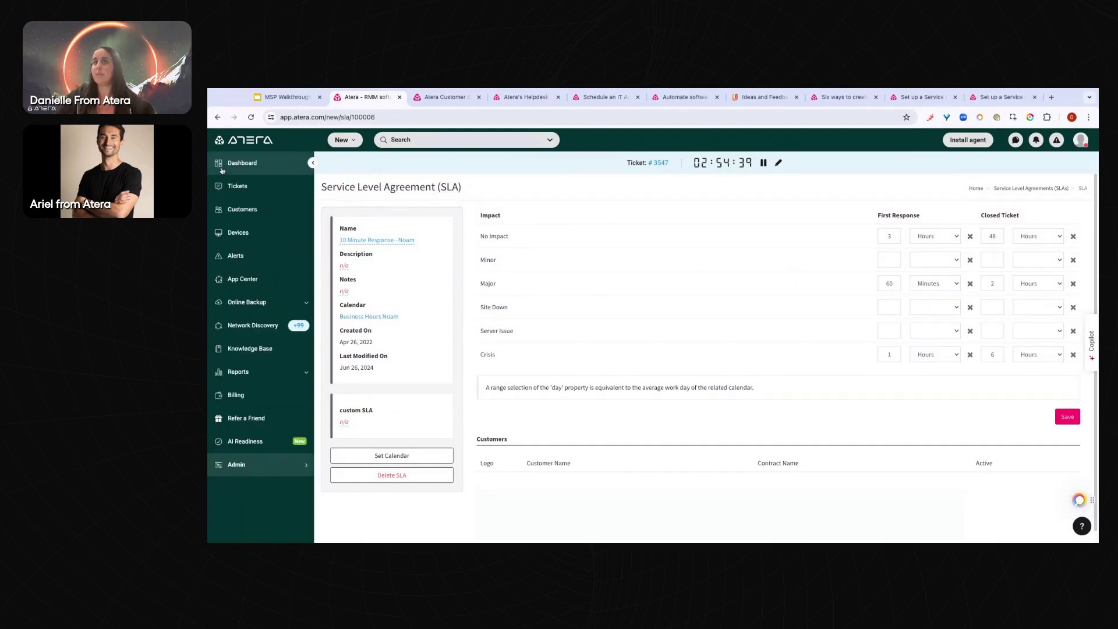
Open Wifi ticket #3547 and check its contract list, leaving Billing Webinar selected
left_click(254, 192)
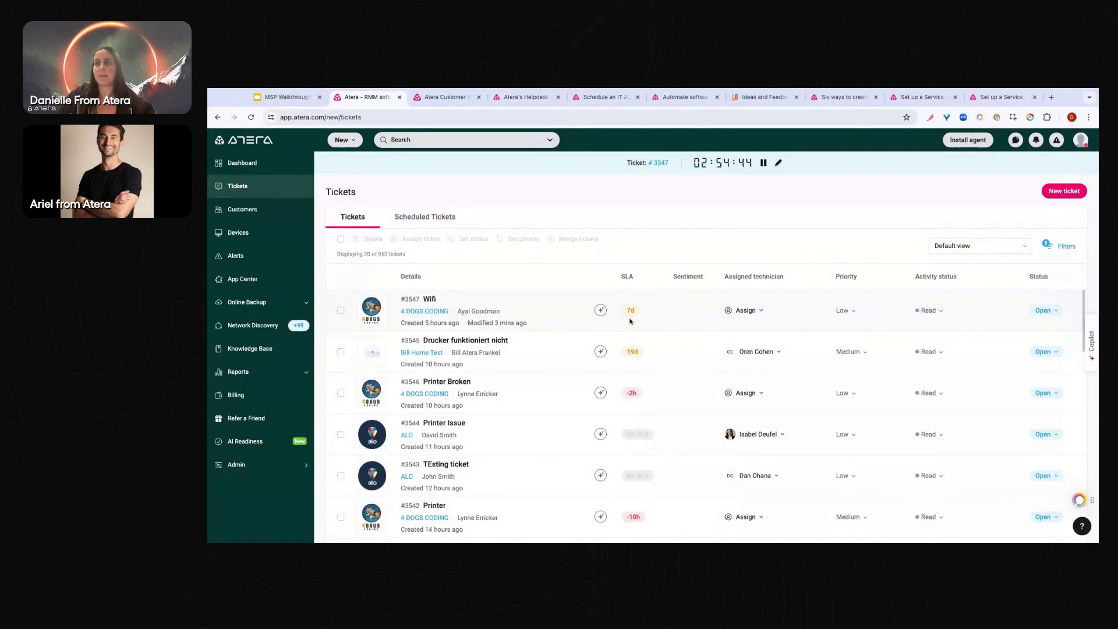
mouse_move(430, 300)
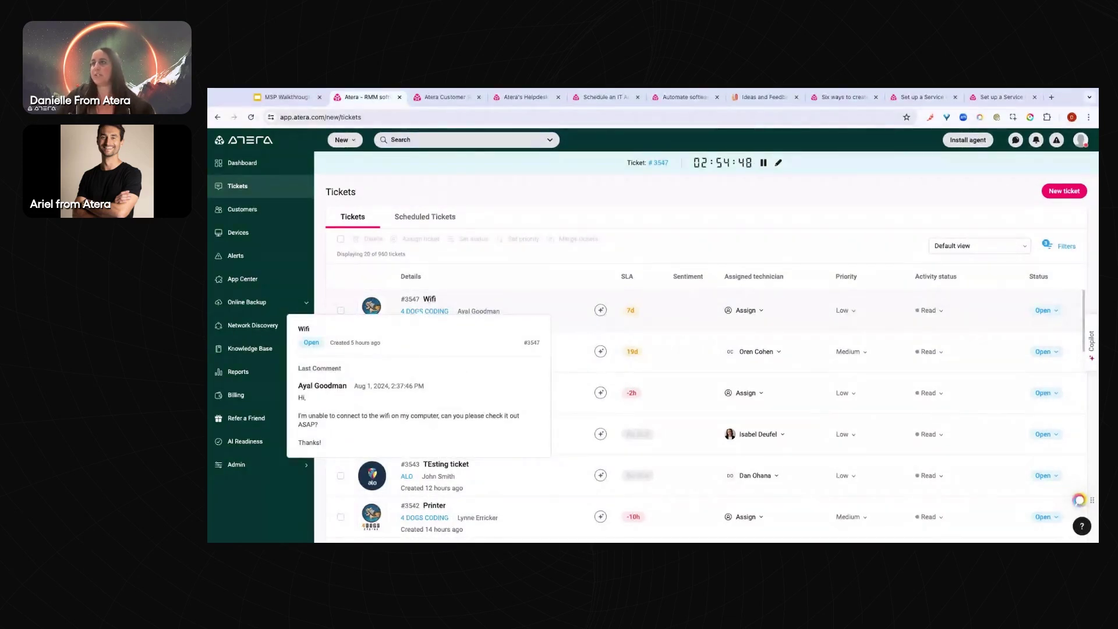
left_click(431, 301)
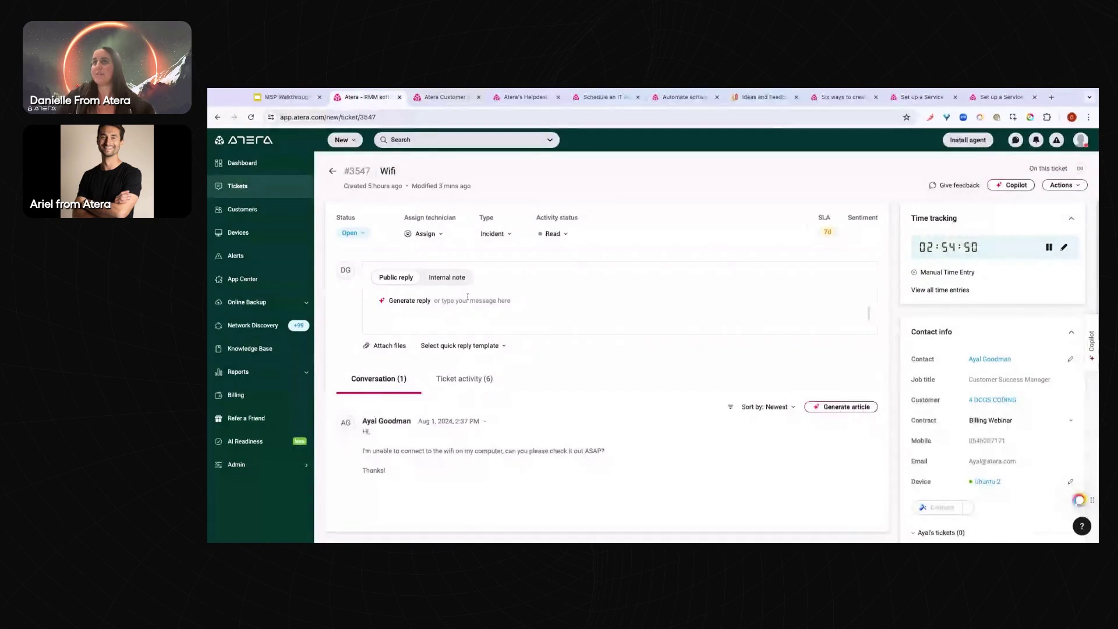
scroll(937, 325, "down", 1)
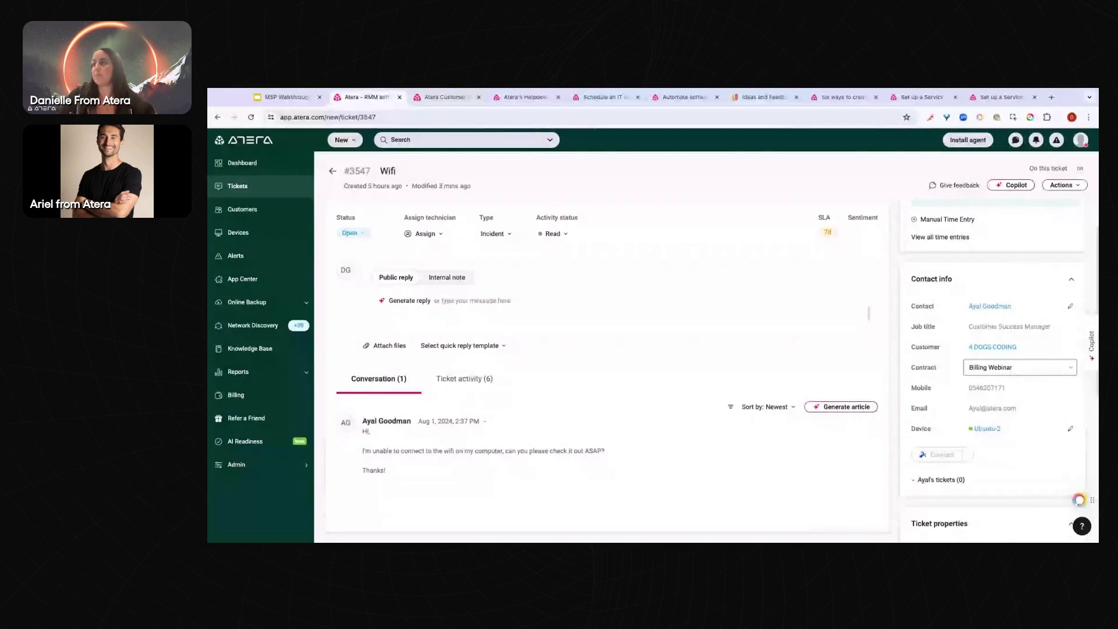
left_click(1016, 365)
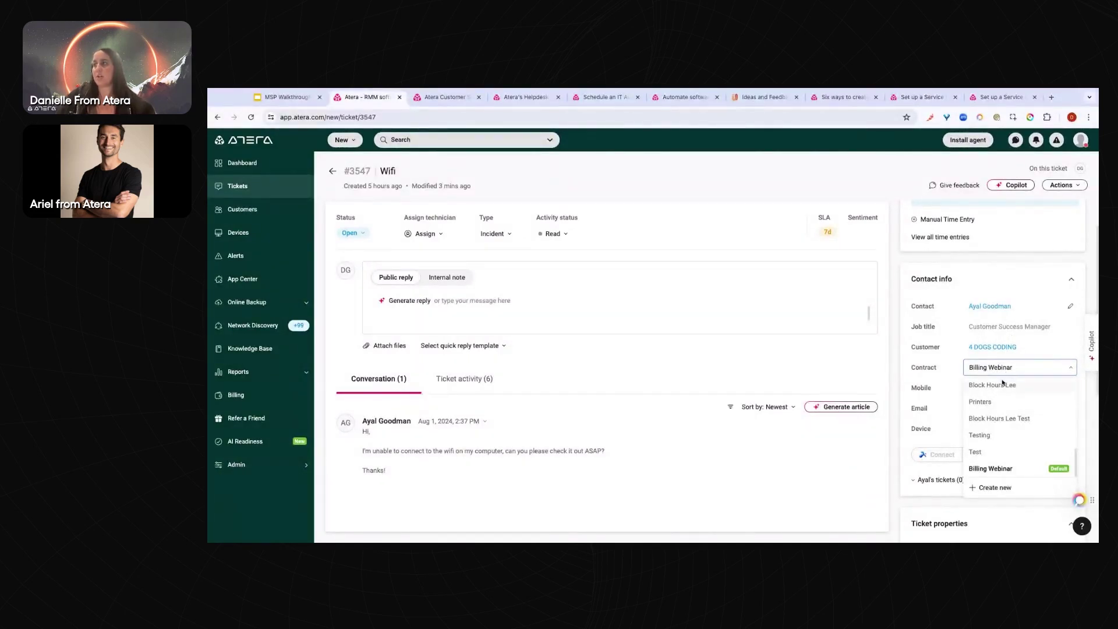
left_click(997, 258)
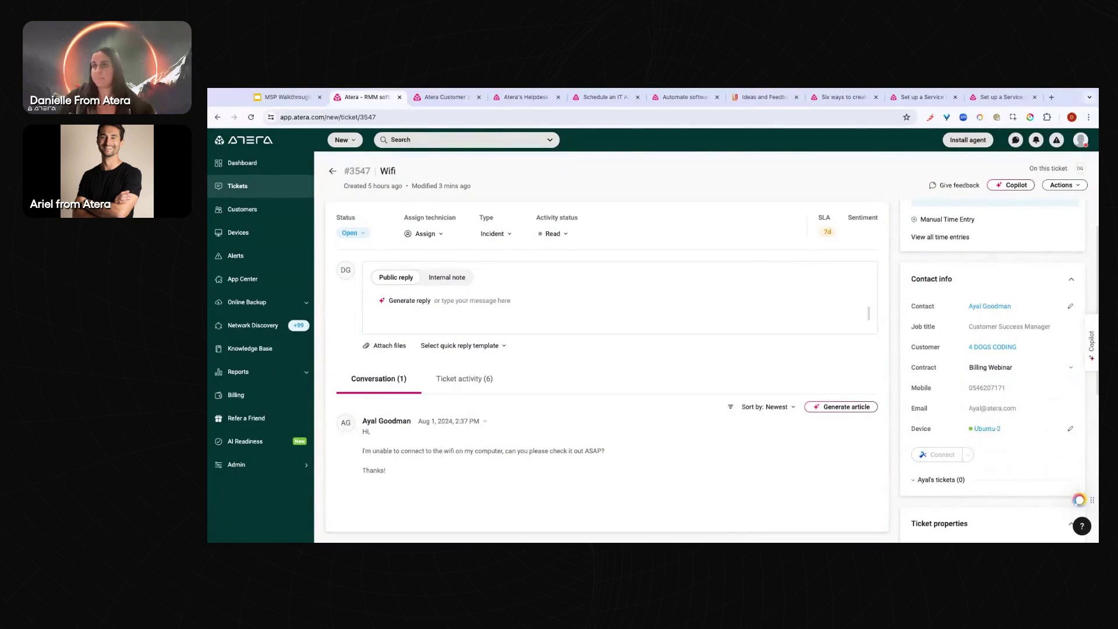
Visit the Billing page, then return to Tickets and reopen Wifi ticket #3547
left_click(299, 402)
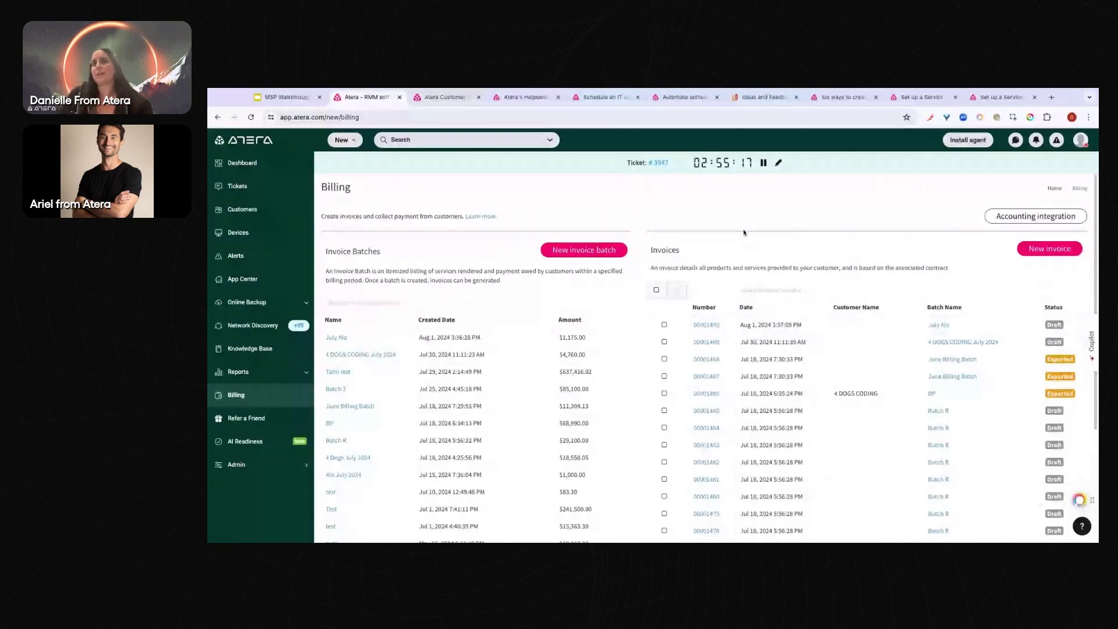
left_click(260, 191)
left_click(428, 298)
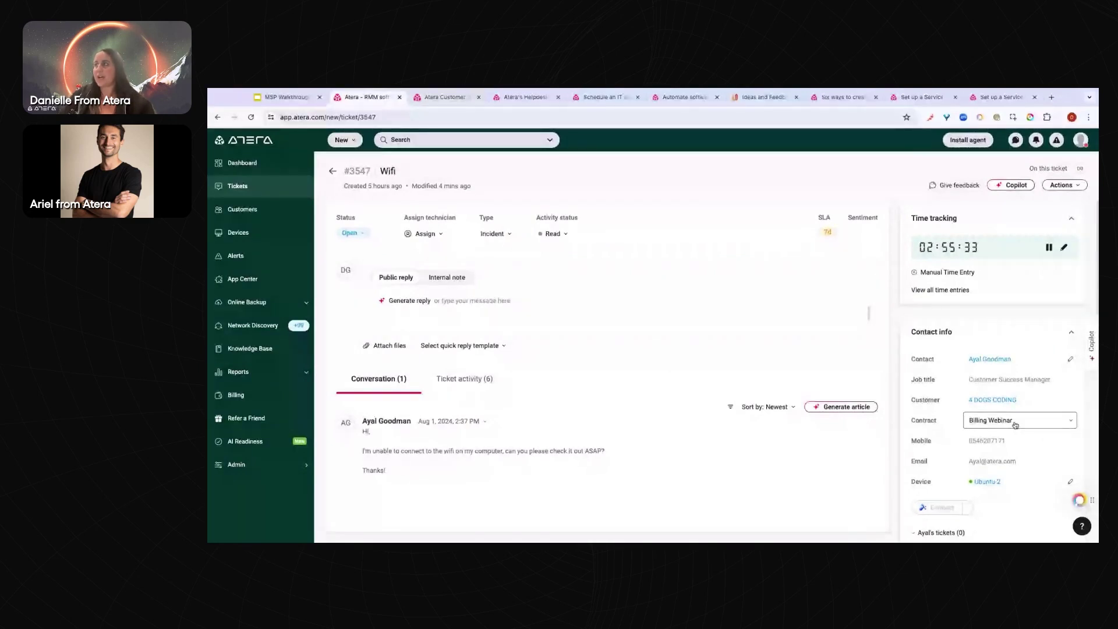
left_click(1073, 184)
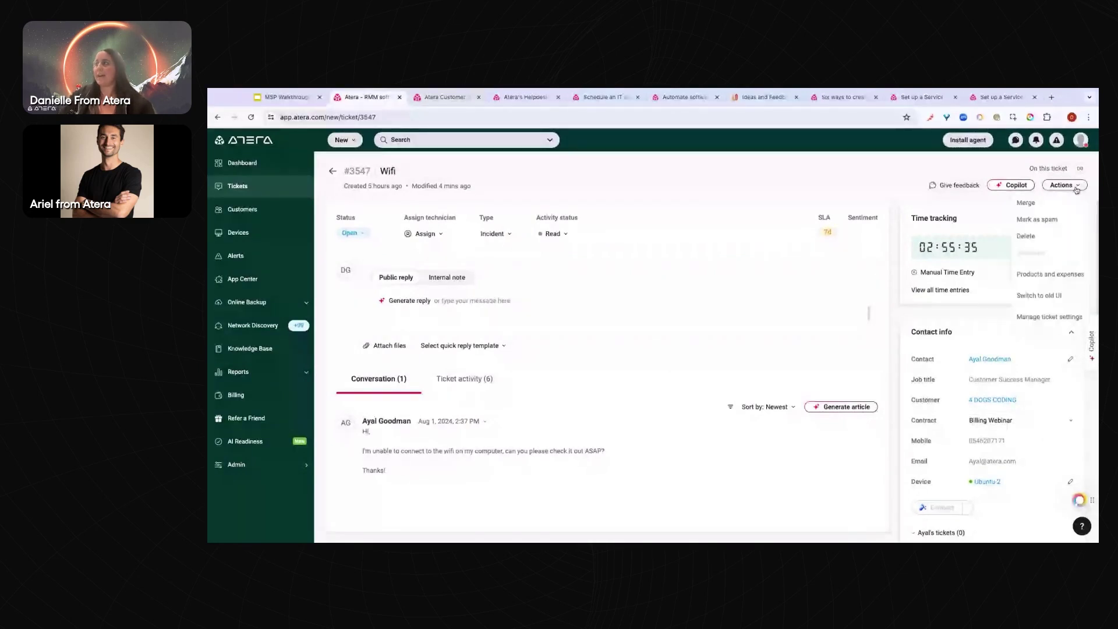
left_click(990, 273)
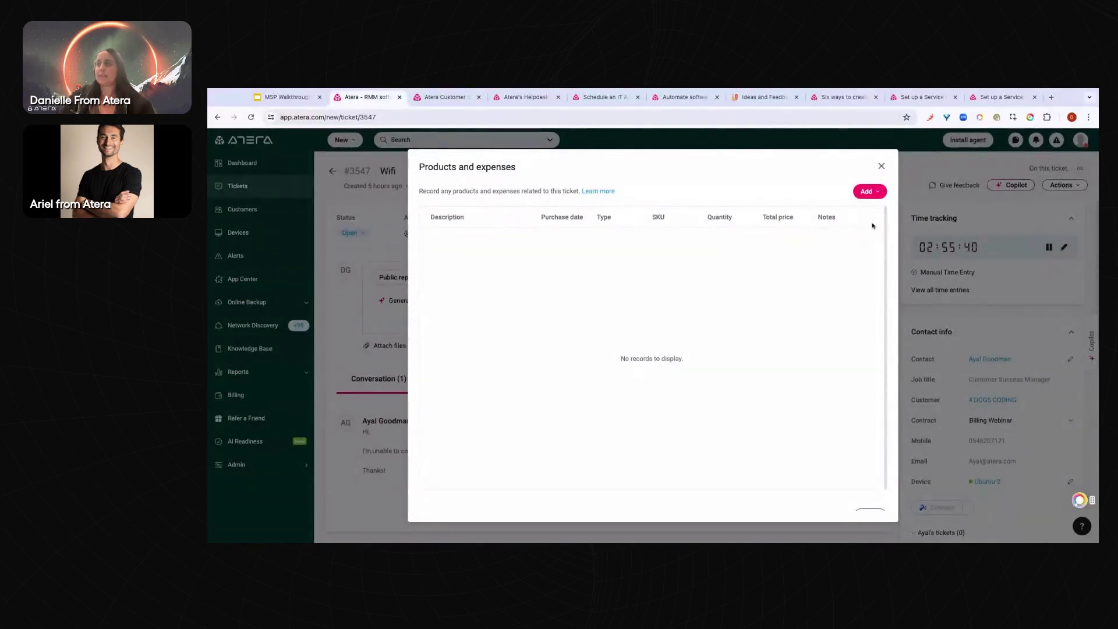
left_click(871, 195)
left_click(866, 211)
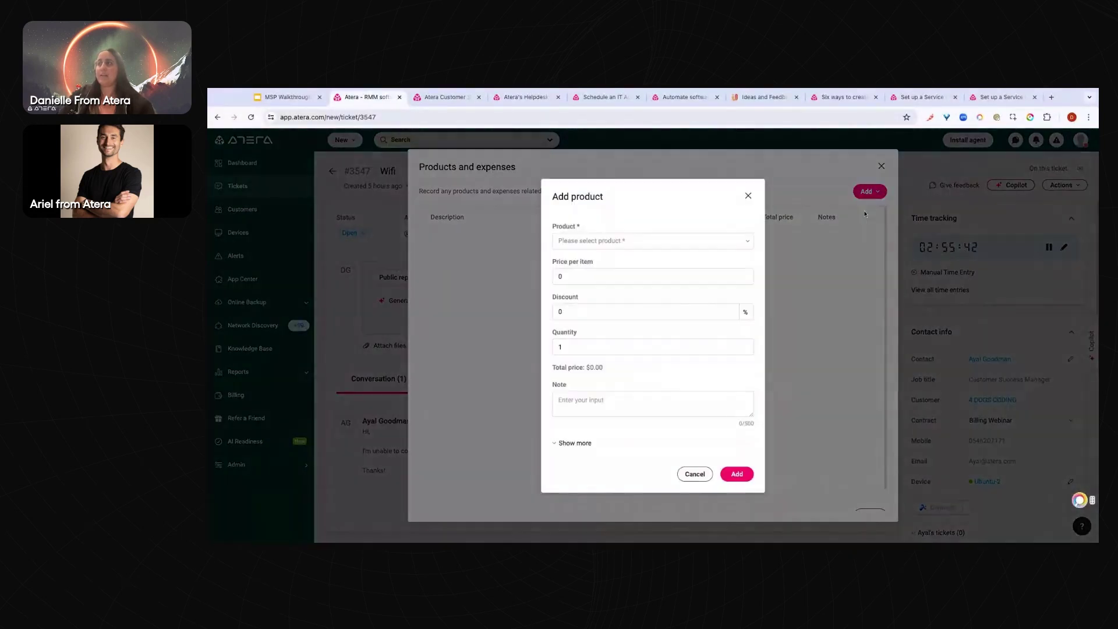
left_click(599, 241)
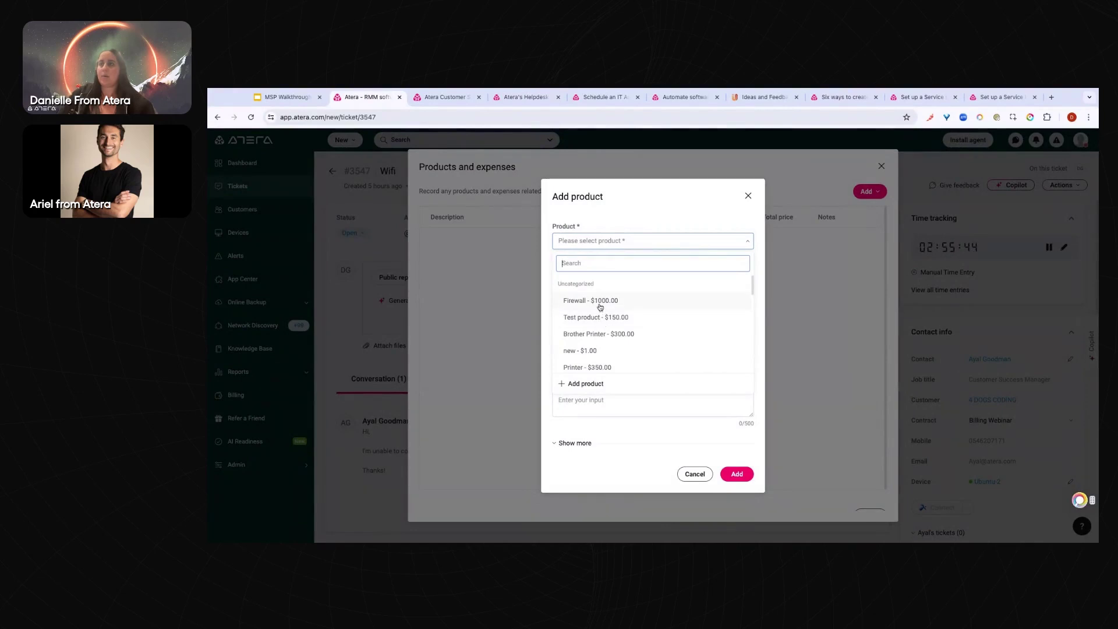
scroll(603, 329, "down", 1)
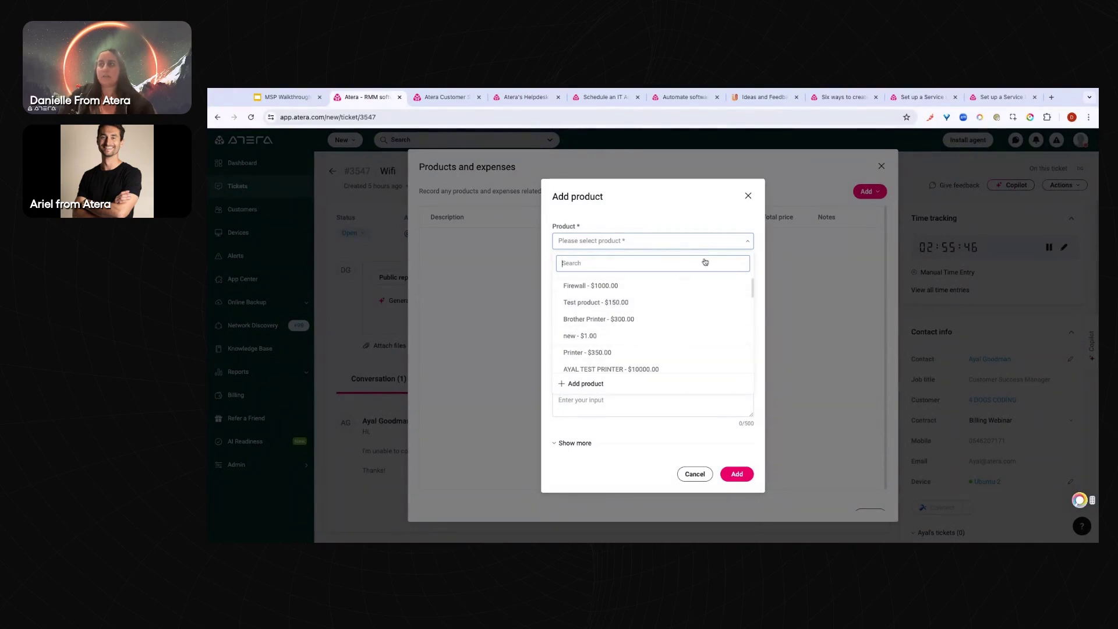
left_click(748, 195)
left_click(868, 193)
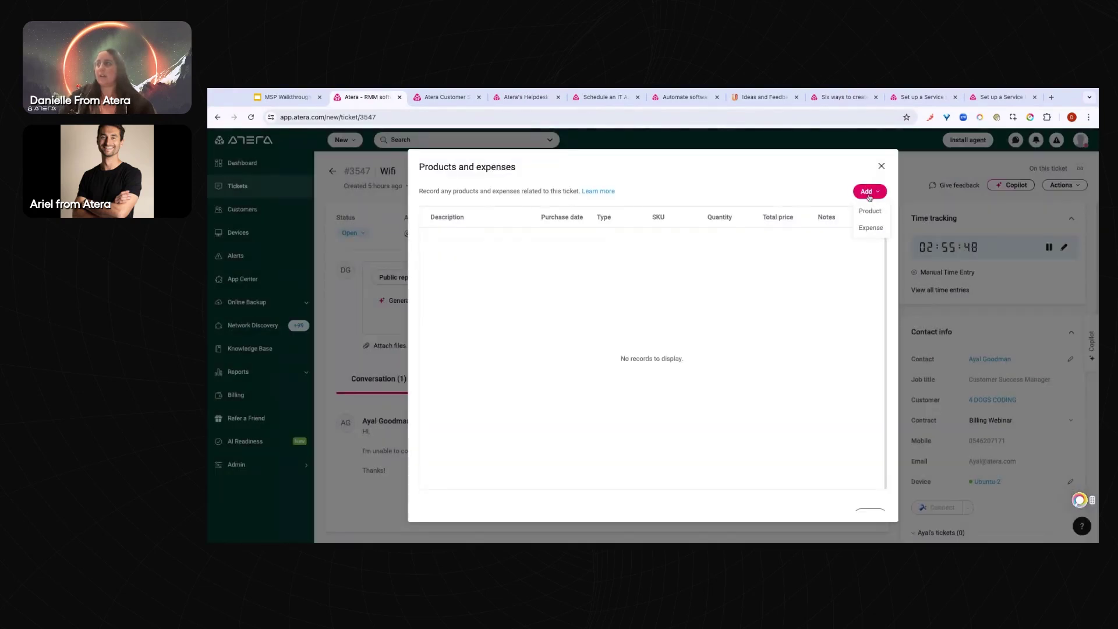
left_click(881, 167)
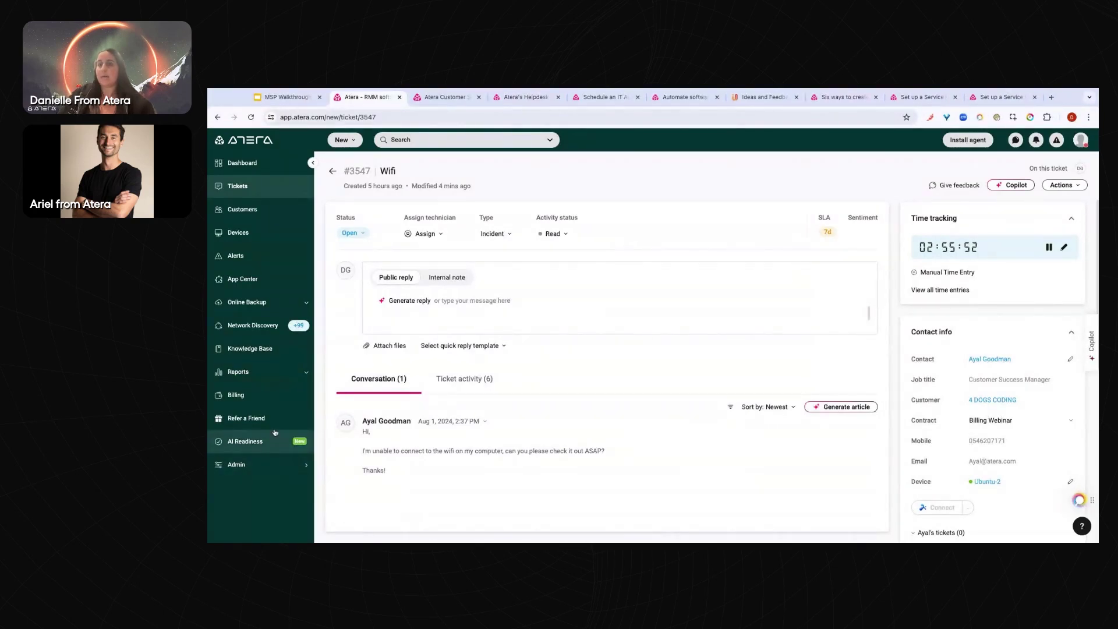
Go to Billing and start a New invoice batch
left_click(263, 402)
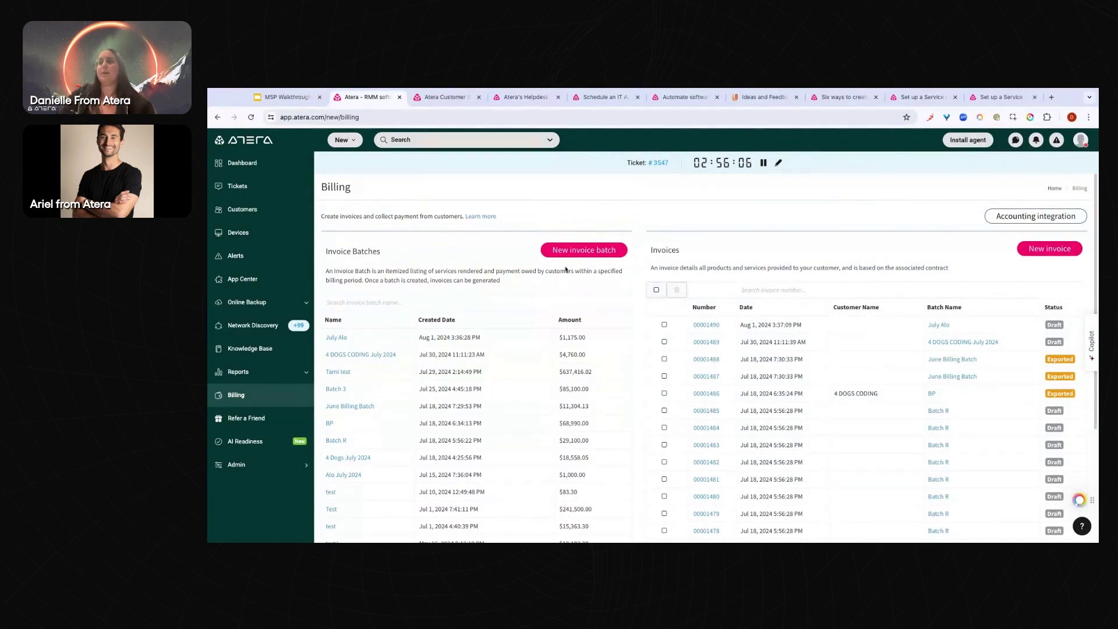
left_click(591, 251)
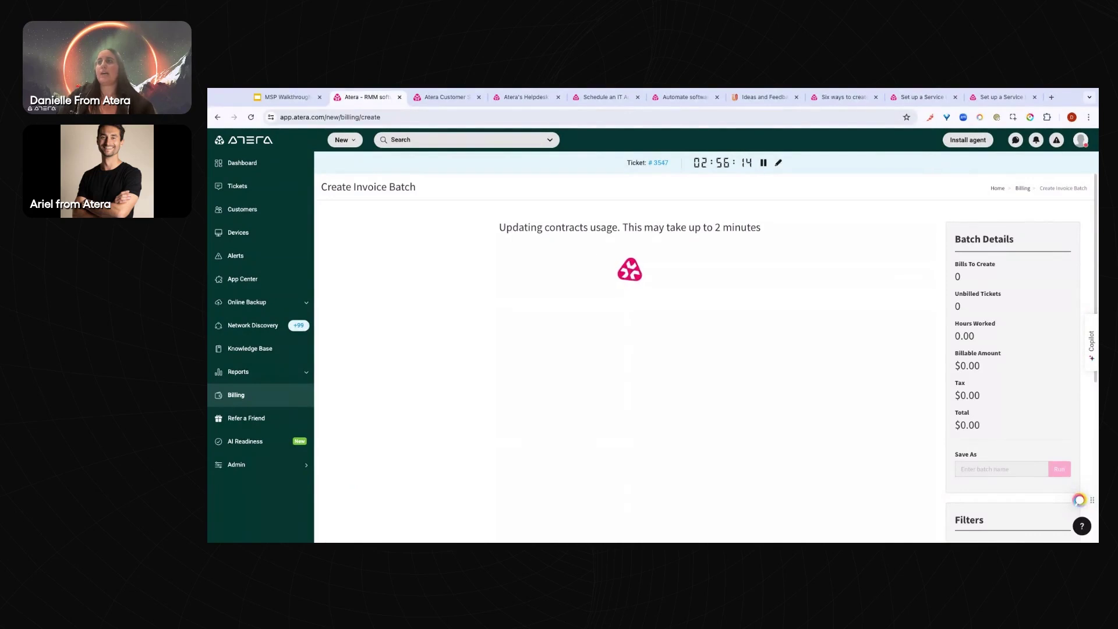
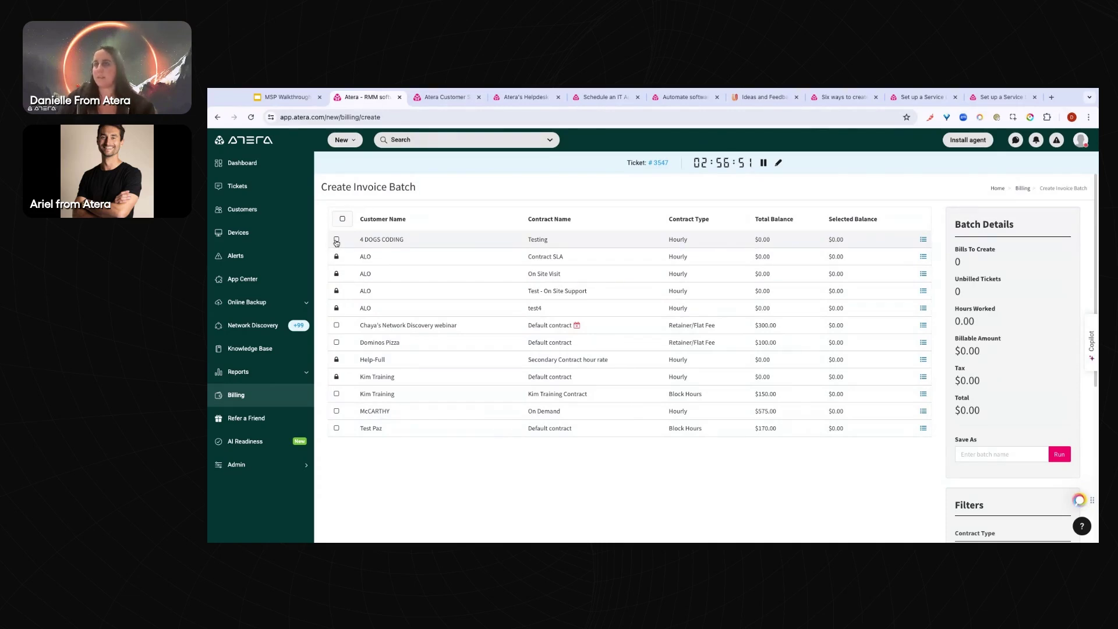
Create invoice batch '4 Dogs Coding- July 2024' for the 4 DOGS CODING Testing contract
left_click(337, 240)
left_click(337, 239)
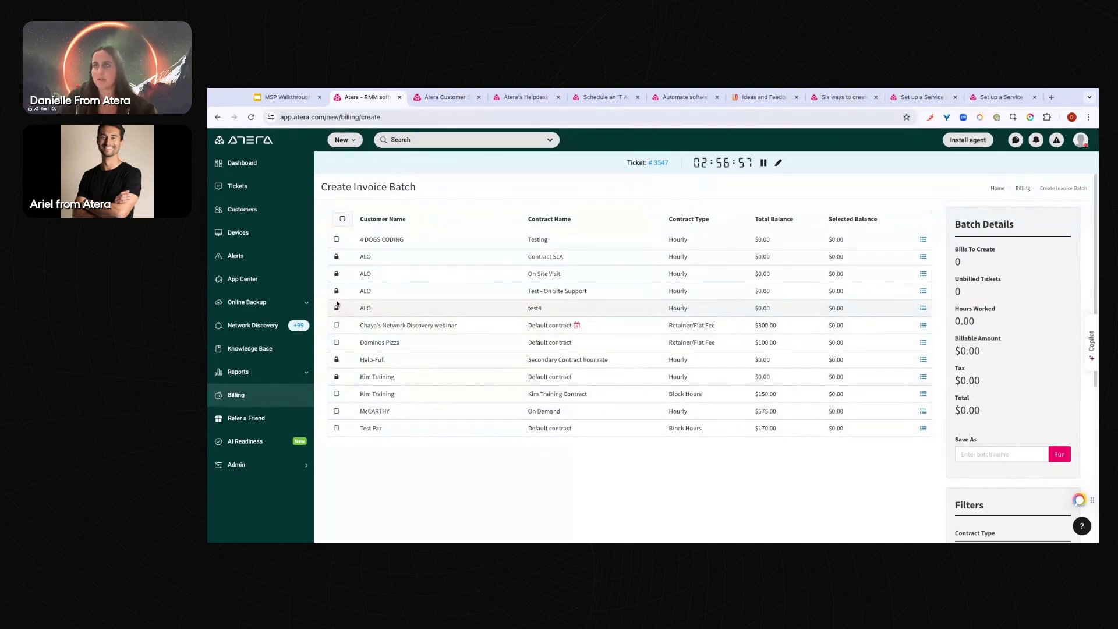
left_click(336, 240)
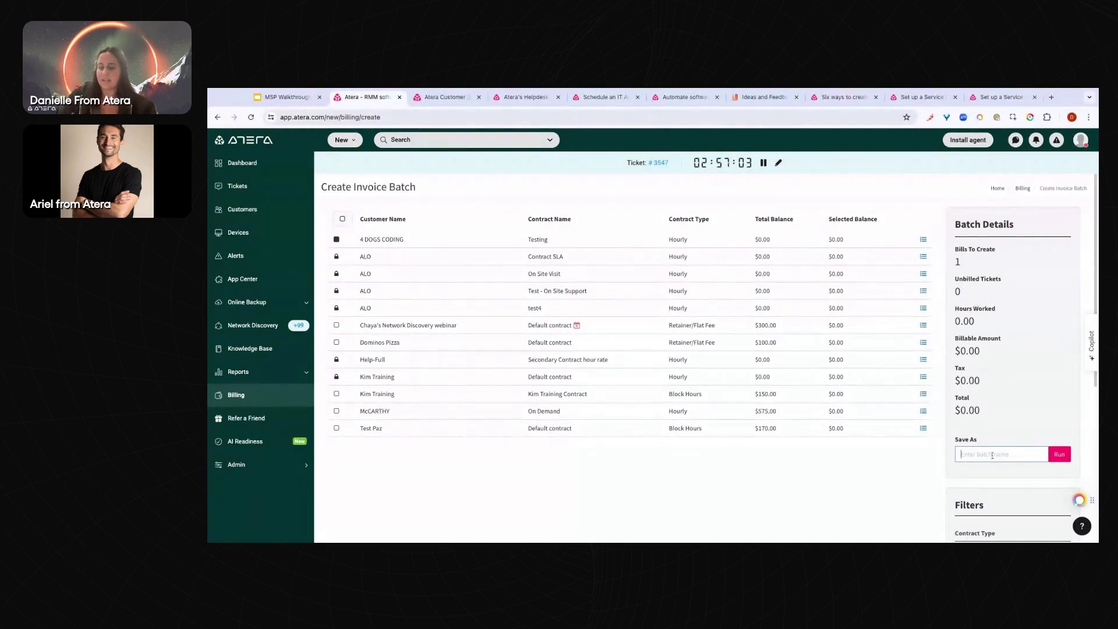
type("4 Dogs Doding- July 2024")
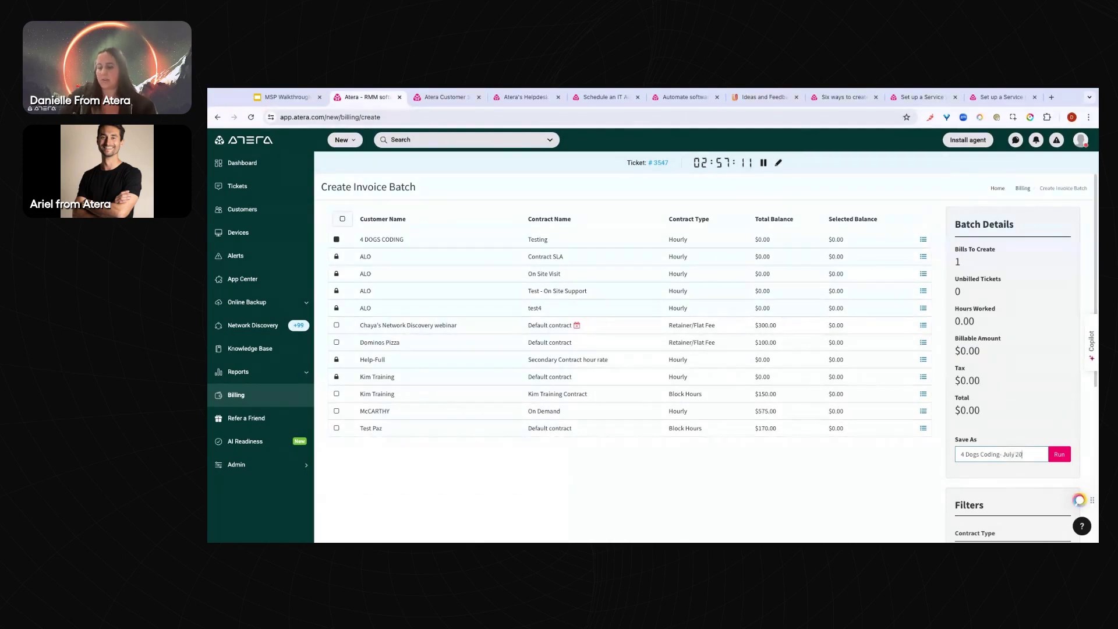
left_click(1068, 460)
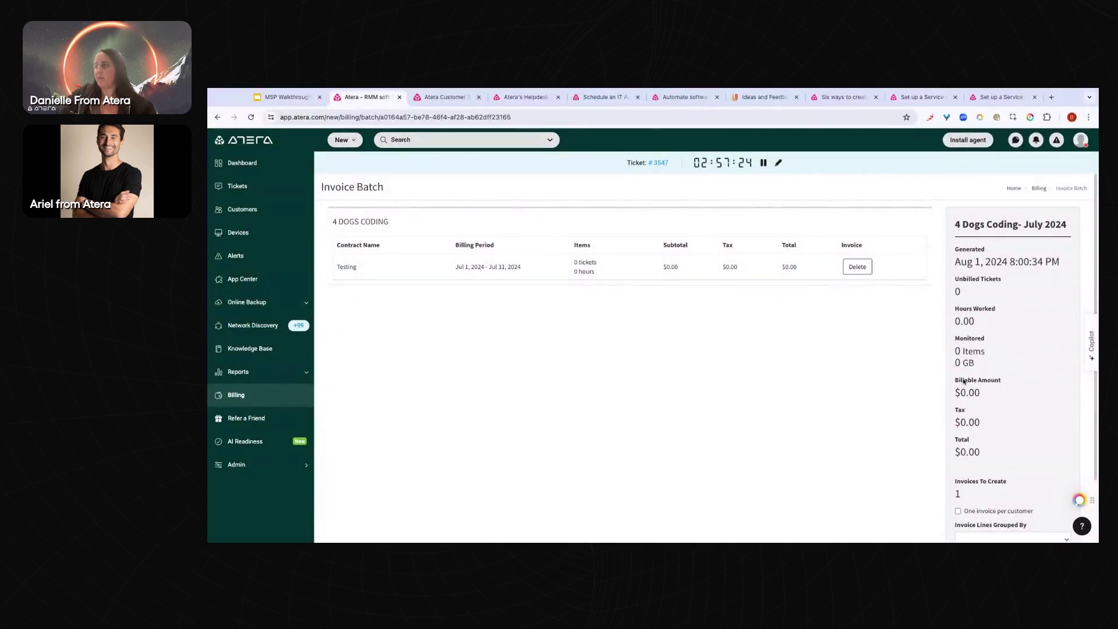
Enable 'One invoice per customer' and generate the invoices for the July 2024 batch
scroll(963, 381, "down", 2)
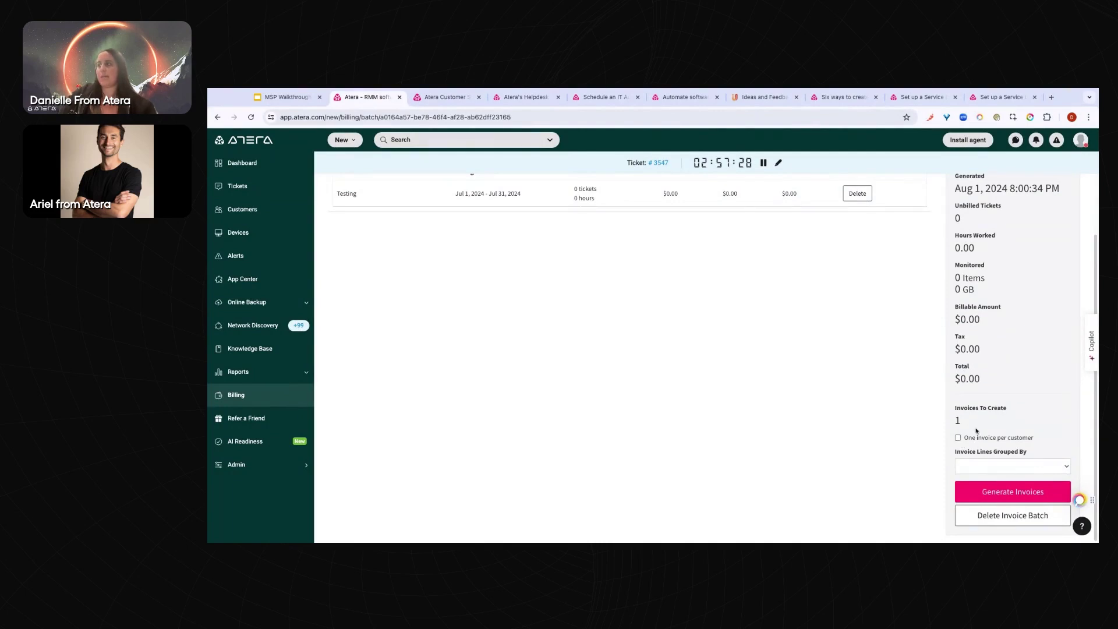
left_click(958, 438)
left_click(1014, 468)
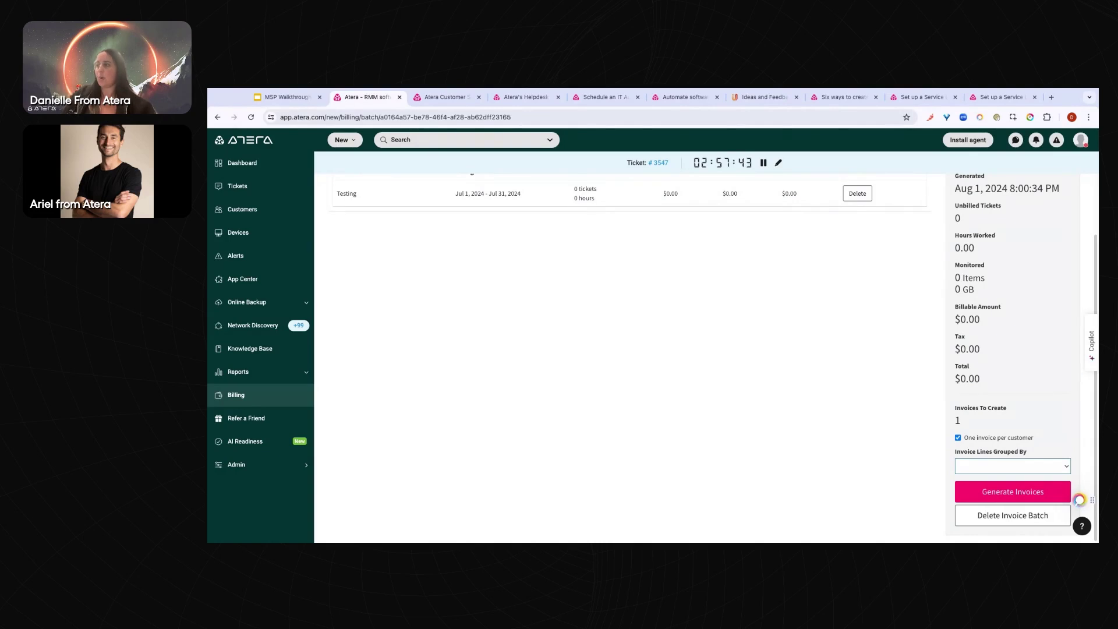
left_click(1020, 492)
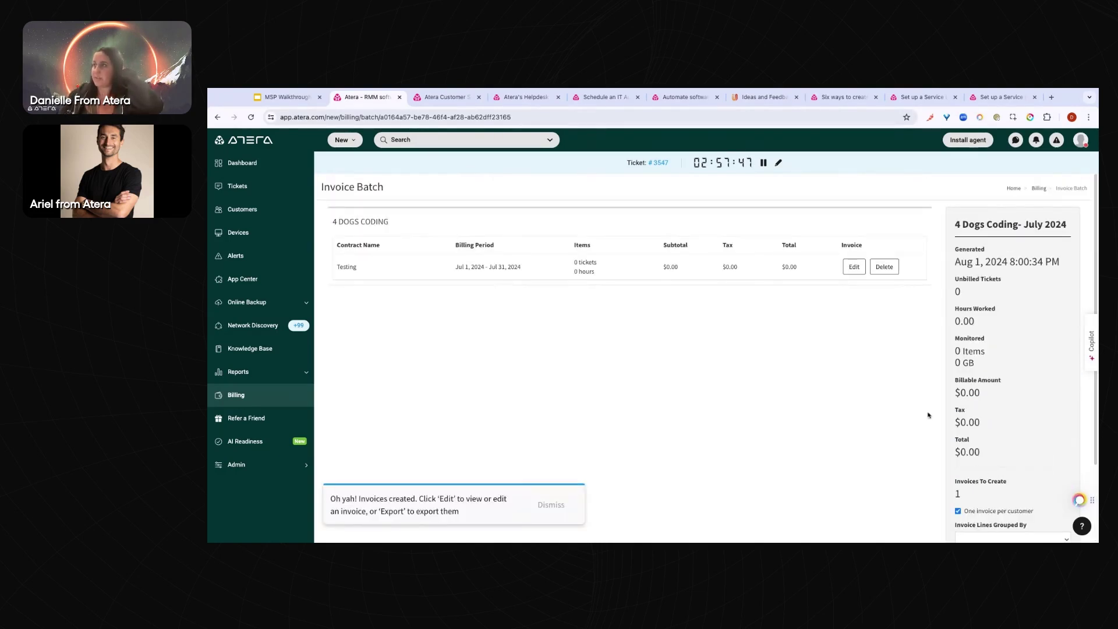
scroll(926, 401, "down", 2)
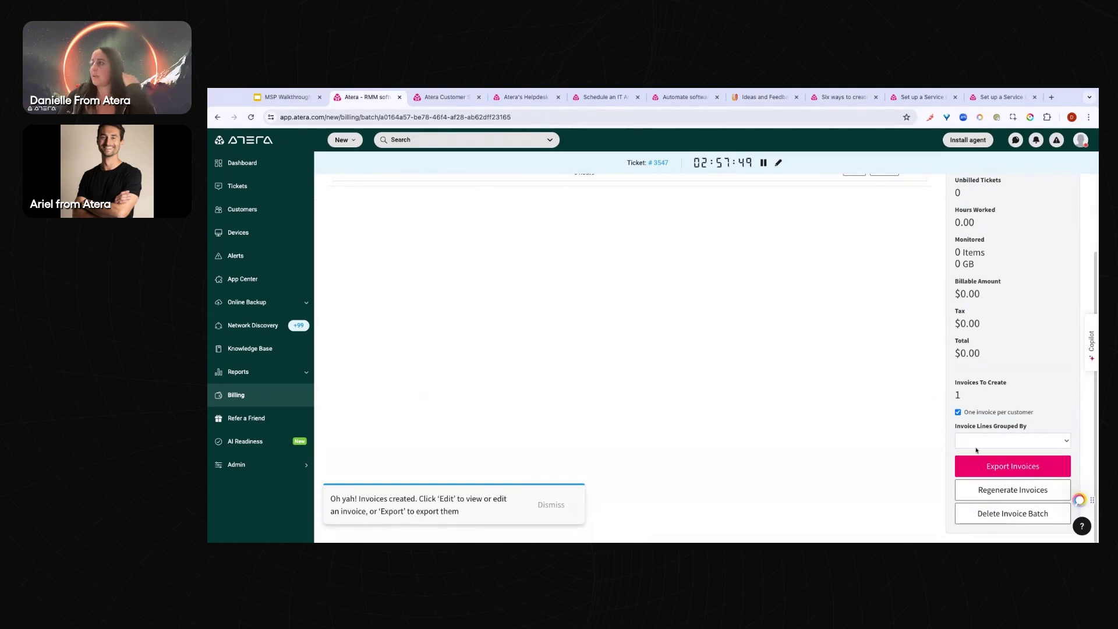
Review the QuickBooks, Xero CSV and General CSV export methods, then cancel without exporting
left_click(995, 466)
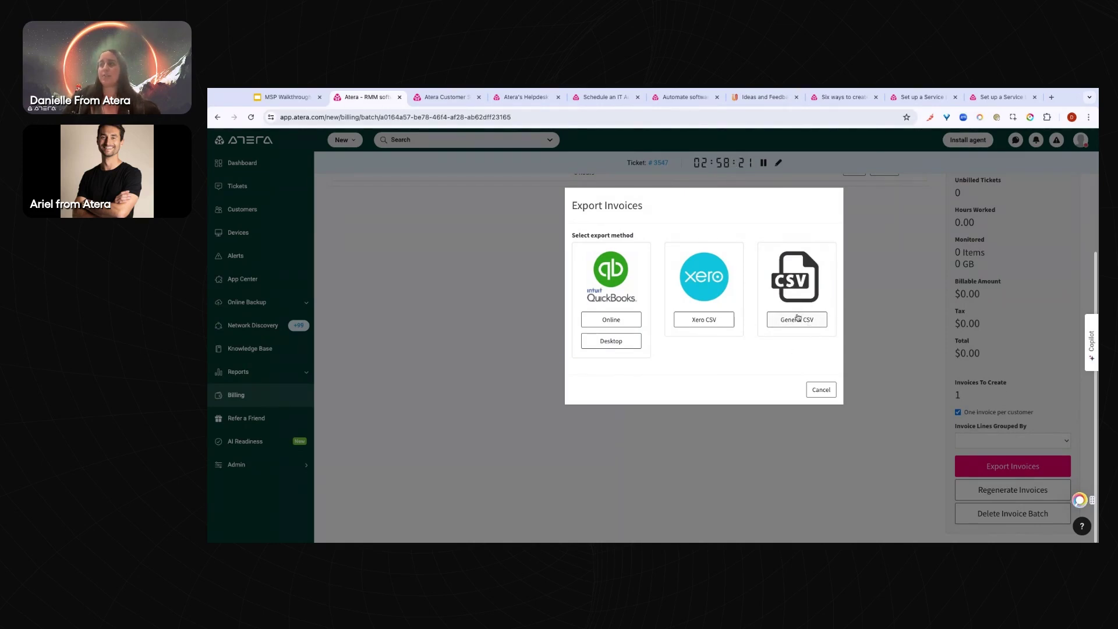
left_click(830, 394)
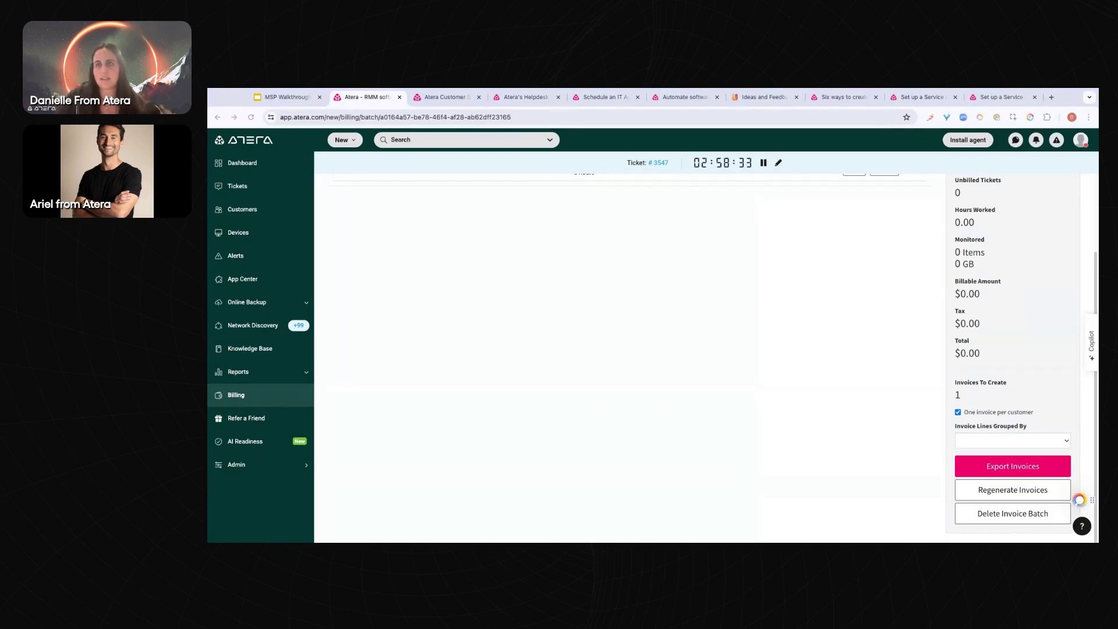
Expand Reports and open Classic Reports to browse the General, Monitoring and Technicians categories
left_click(256, 371)
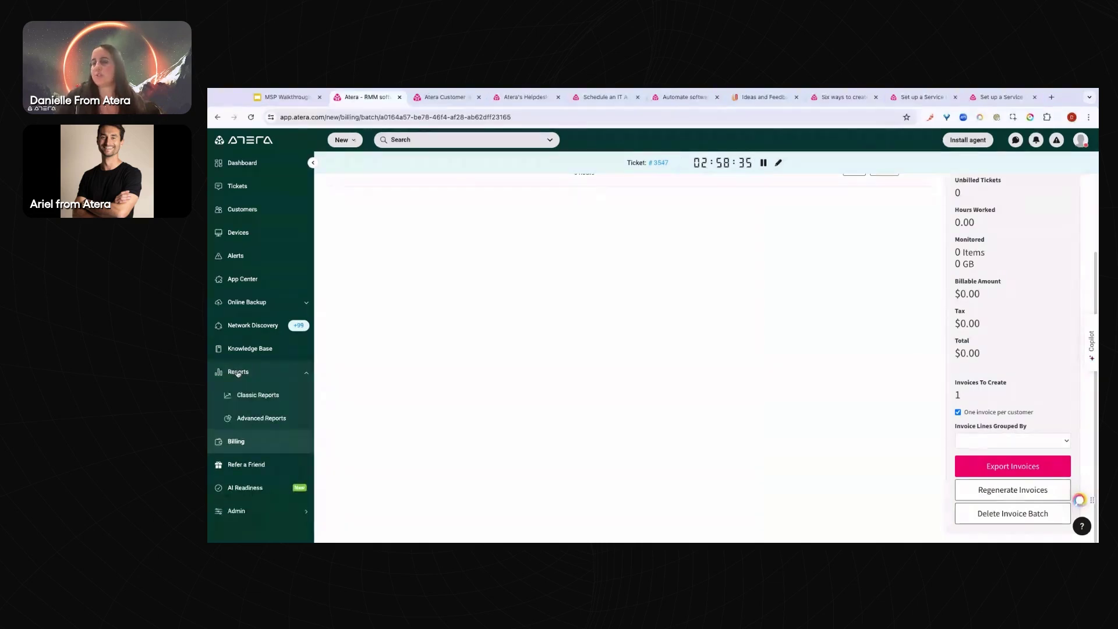
left_click(265, 398)
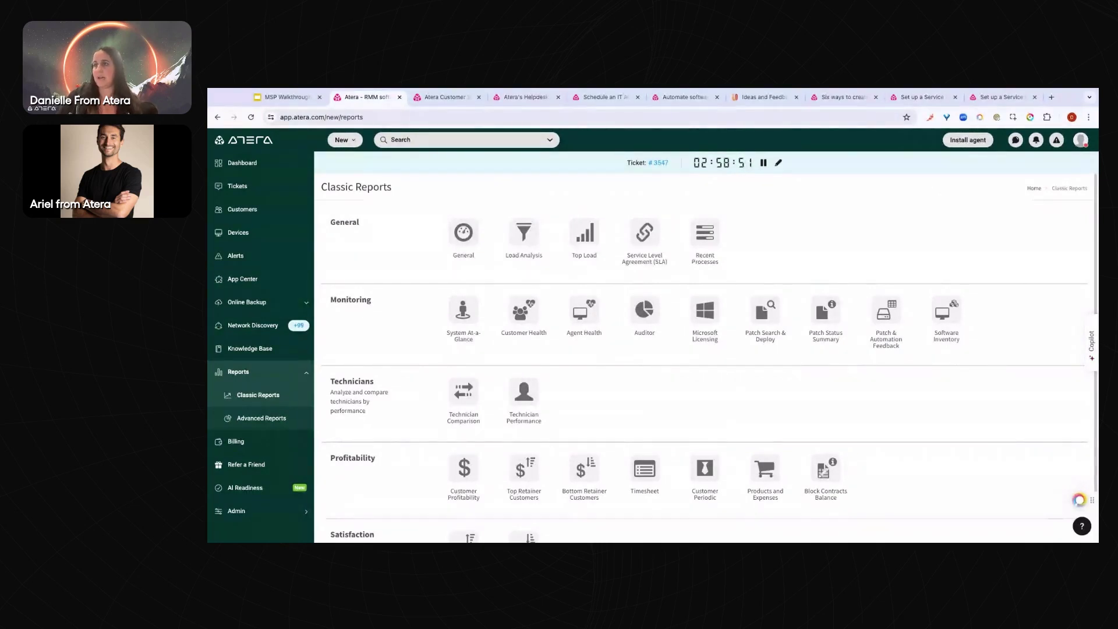
scroll(334, 439, "down", 1)
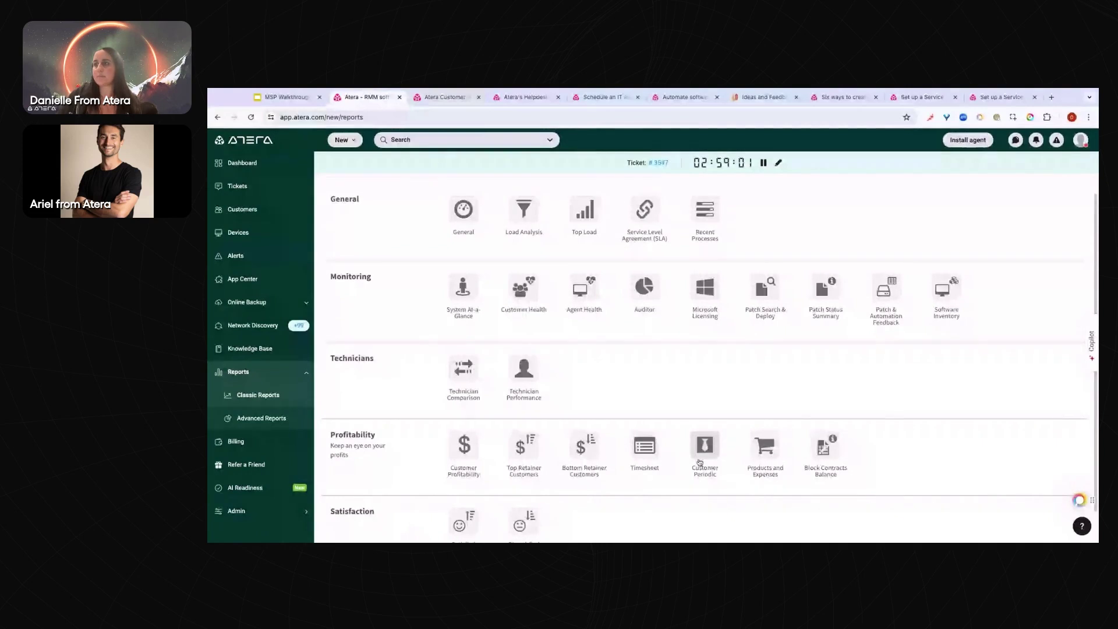
Run the Timesheet report filtered by Ticket Resolved Date for the last 60 days
left_click(642, 446)
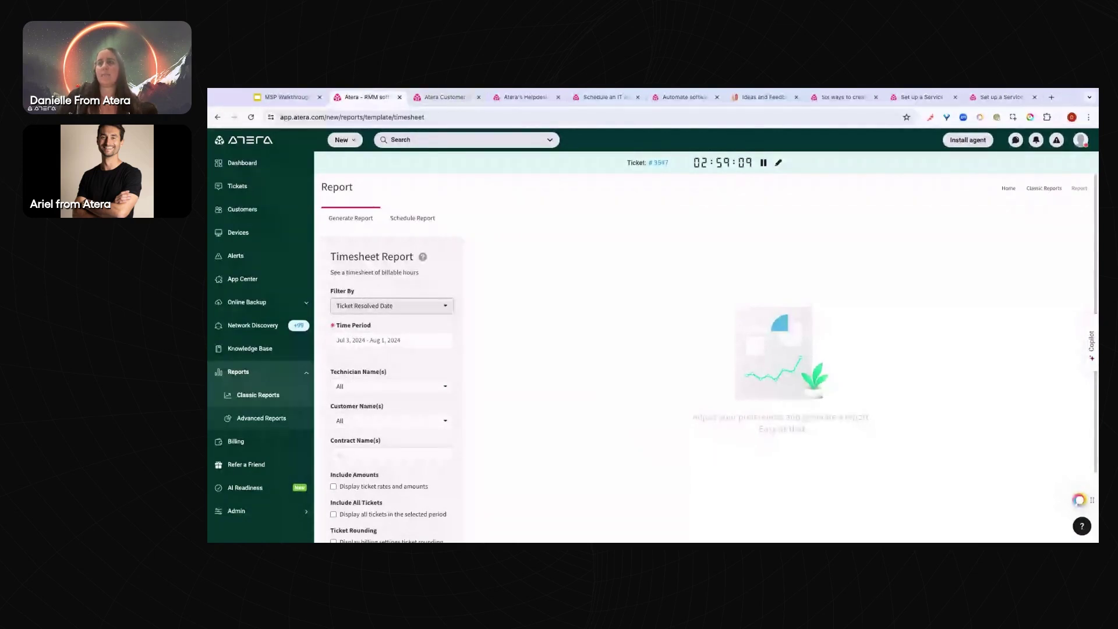
left_click(393, 310)
left_click(373, 323)
left_click(391, 340)
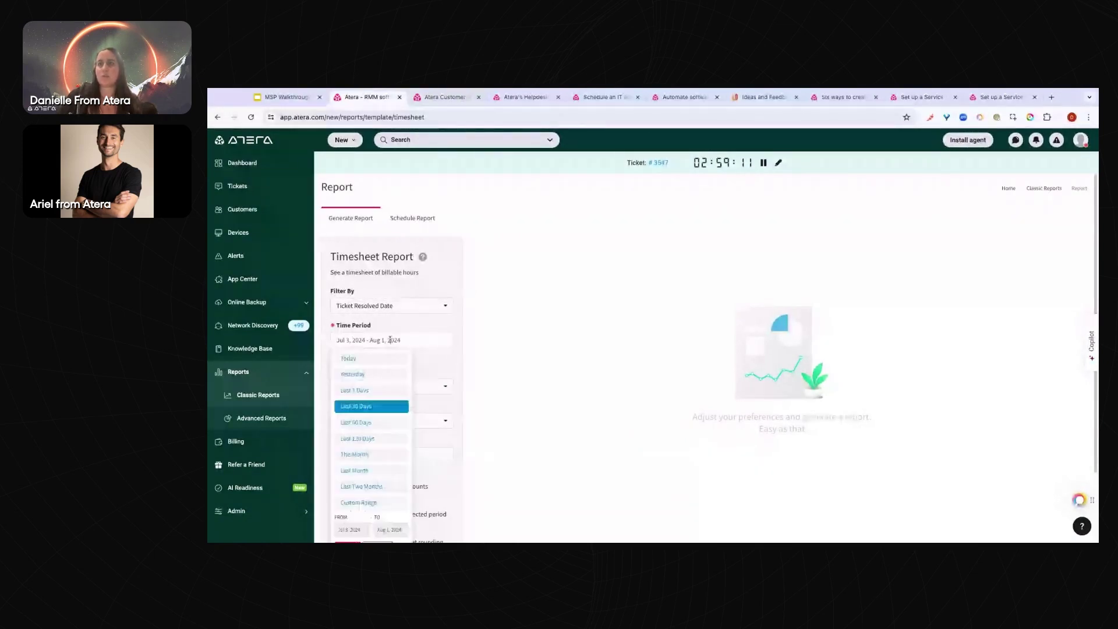
left_click(350, 427)
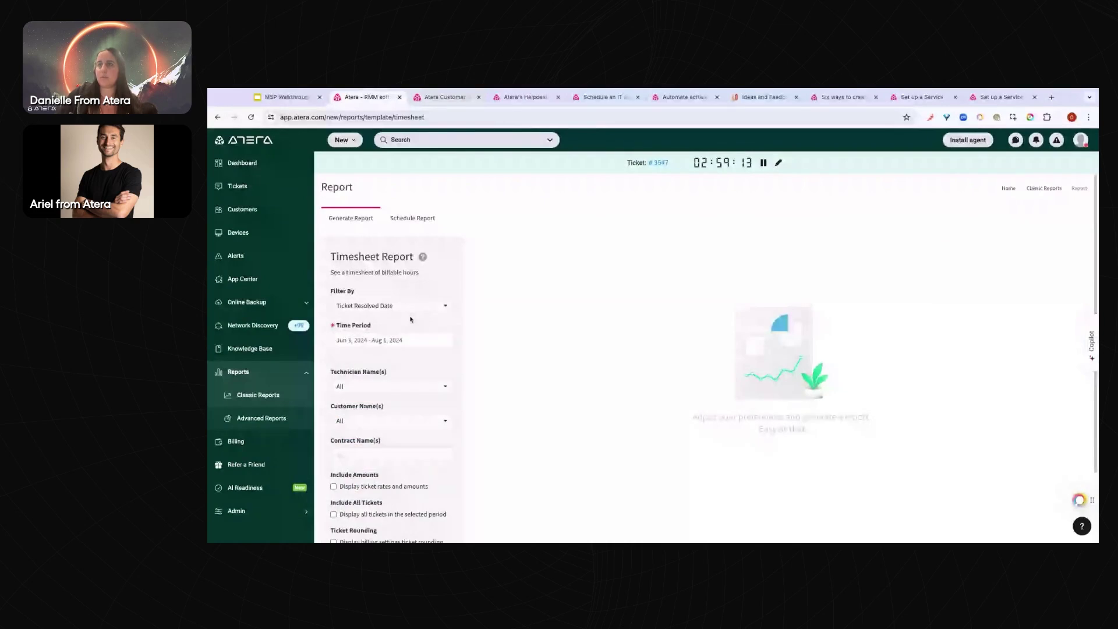
scroll(410, 319, "down", 2)
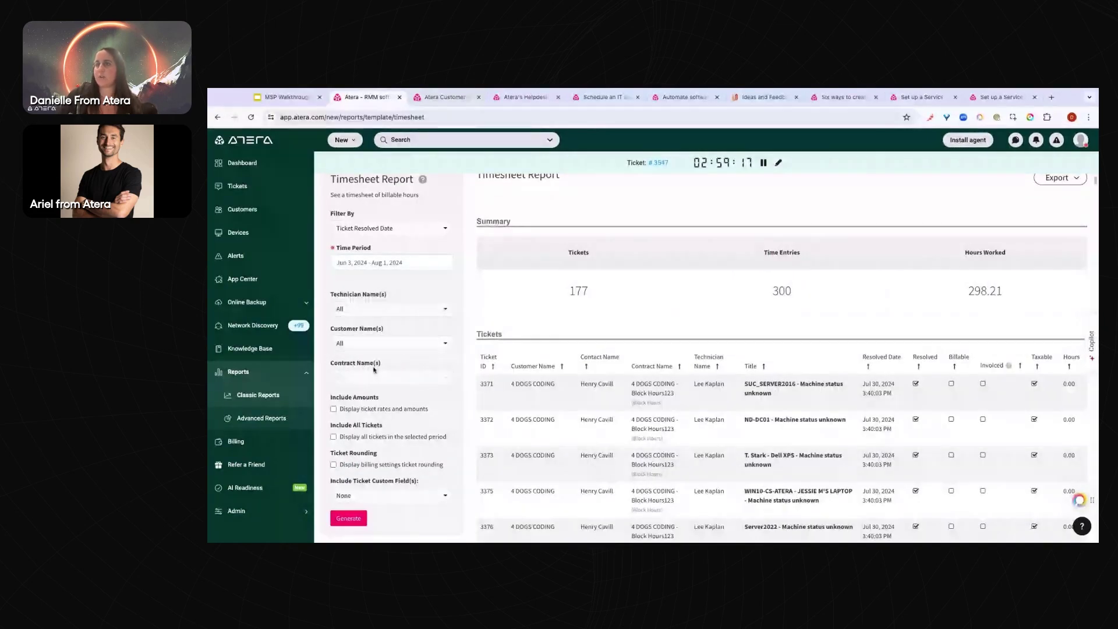
scroll(602, 303, "down", 1)
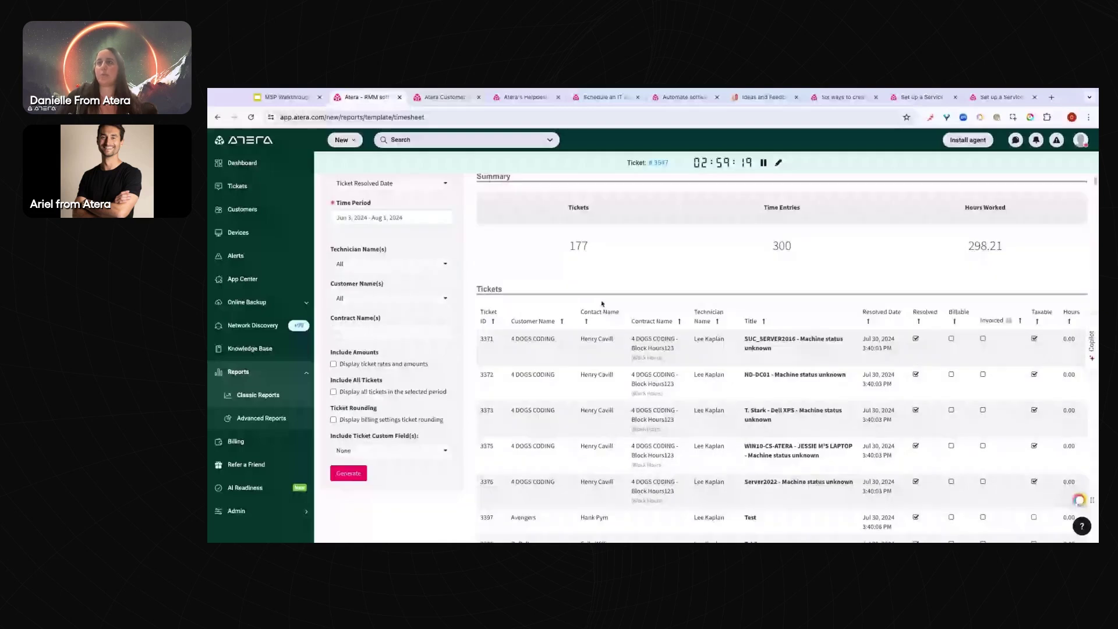
scroll(602, 303, "down", 1)
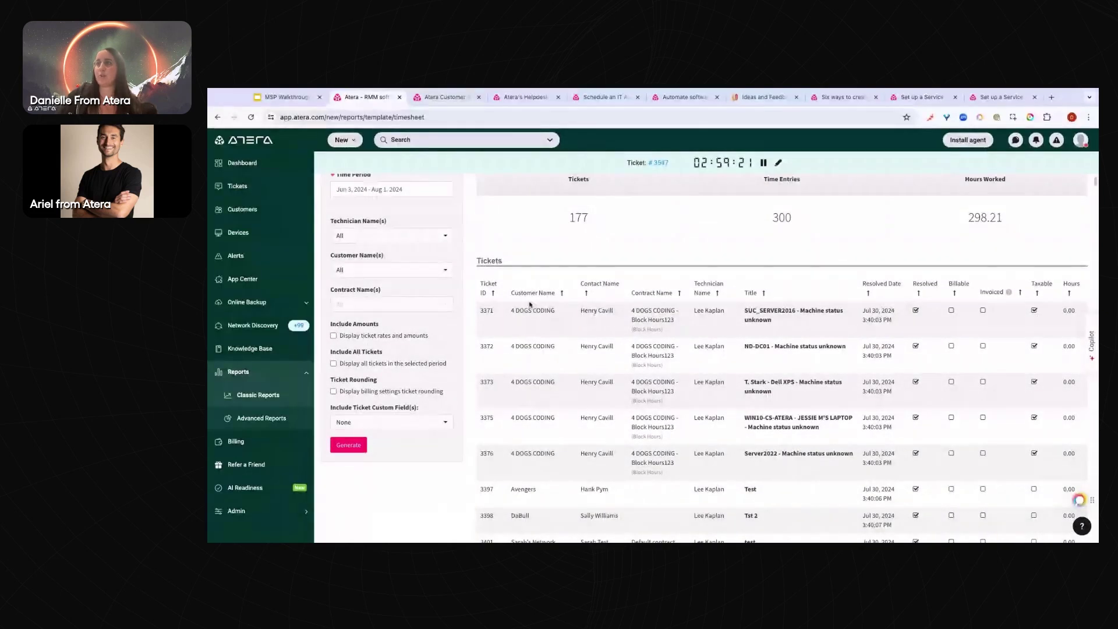
Sort the timesheet's tickets table by customer name, then by contact name in both orders
triple_click(510, 294)
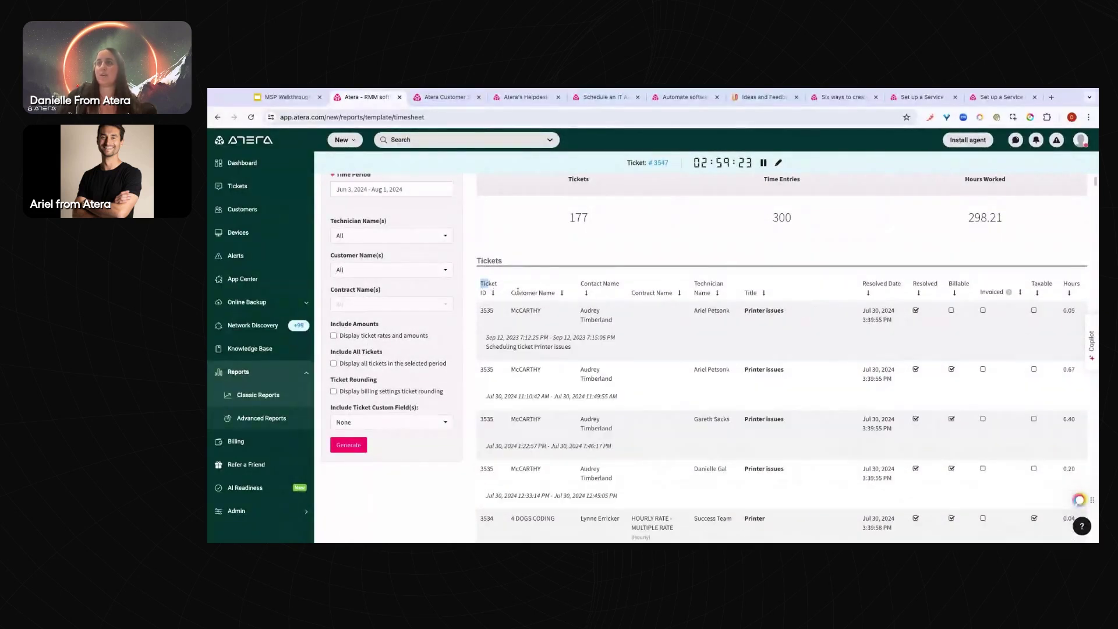
left_click(510, 293)
left_click(596, 289)
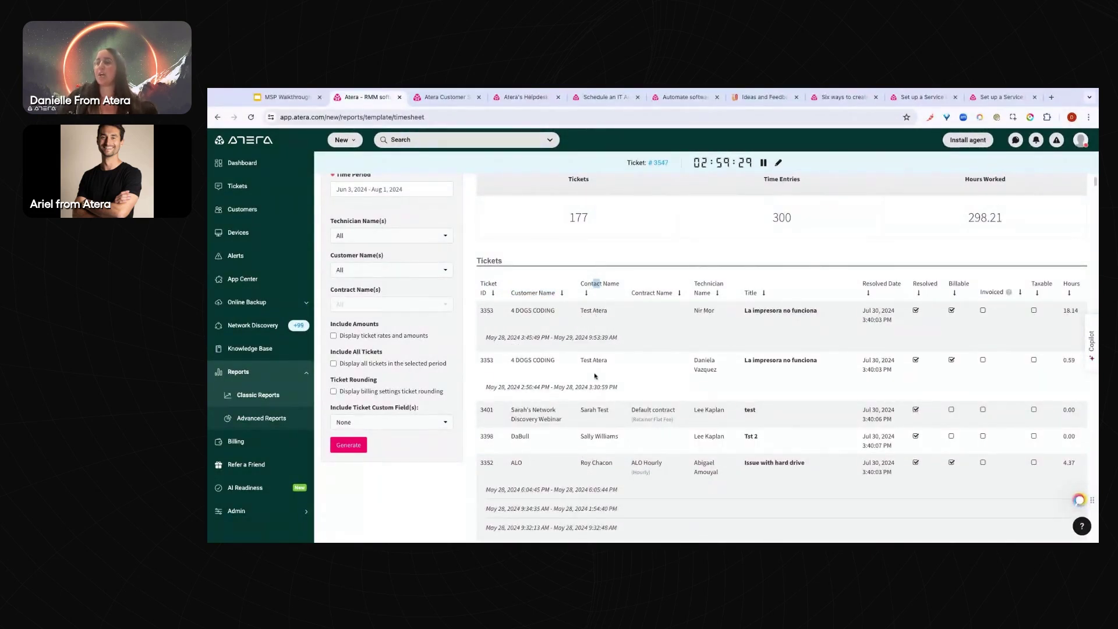
scroll(595, 375, "up", 3)
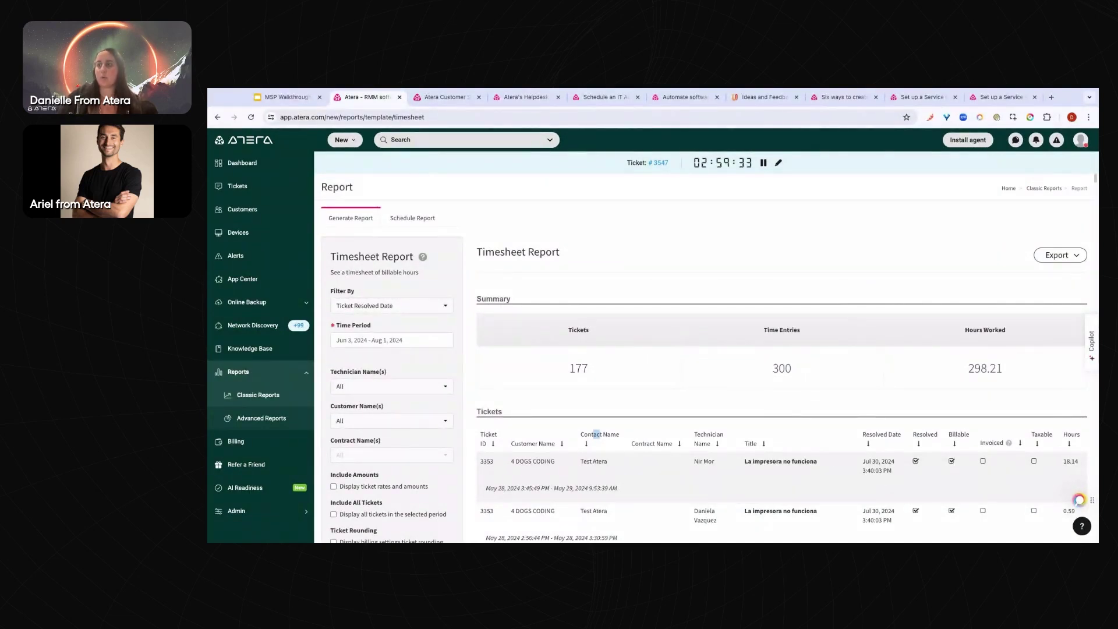
left_click(595, 434)
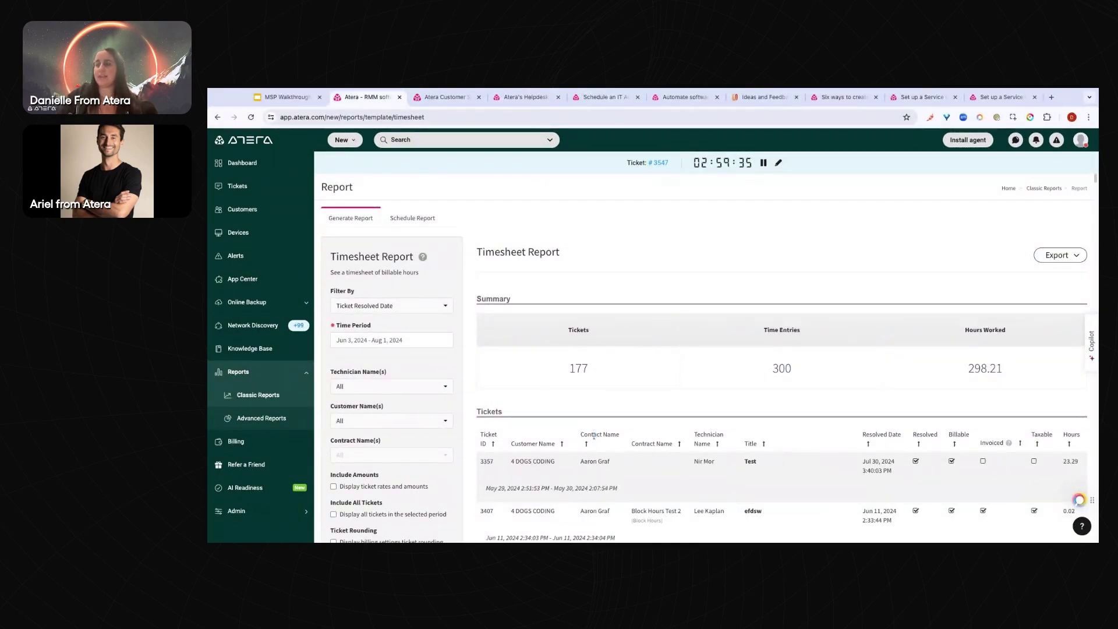
left_click_drag(580, 437, 620, 436)
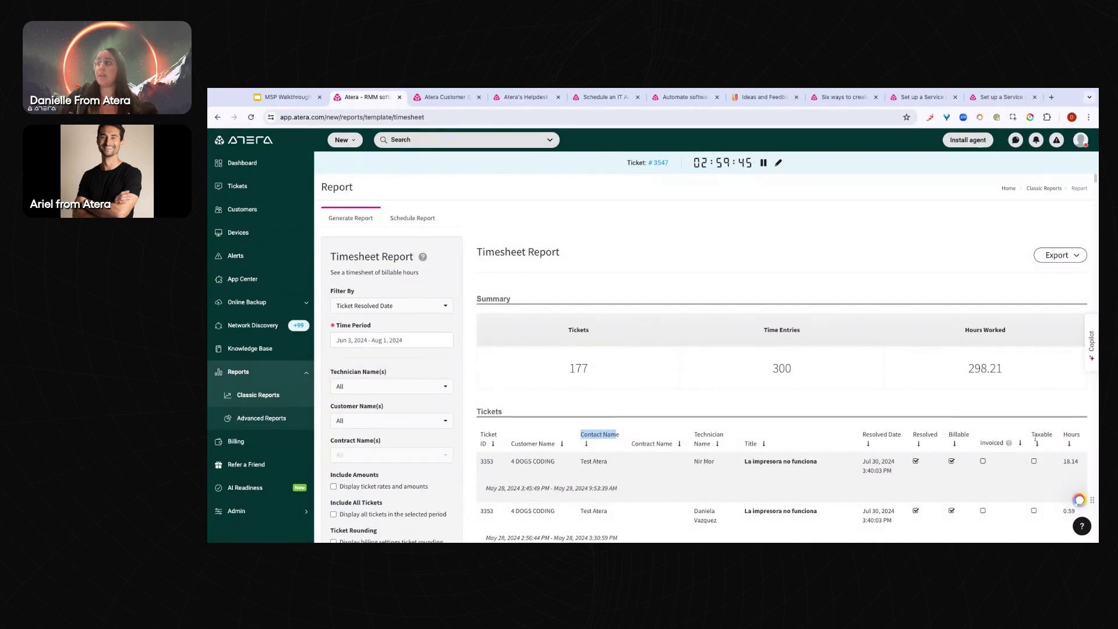
scroll(1066, 442, "down", 2)
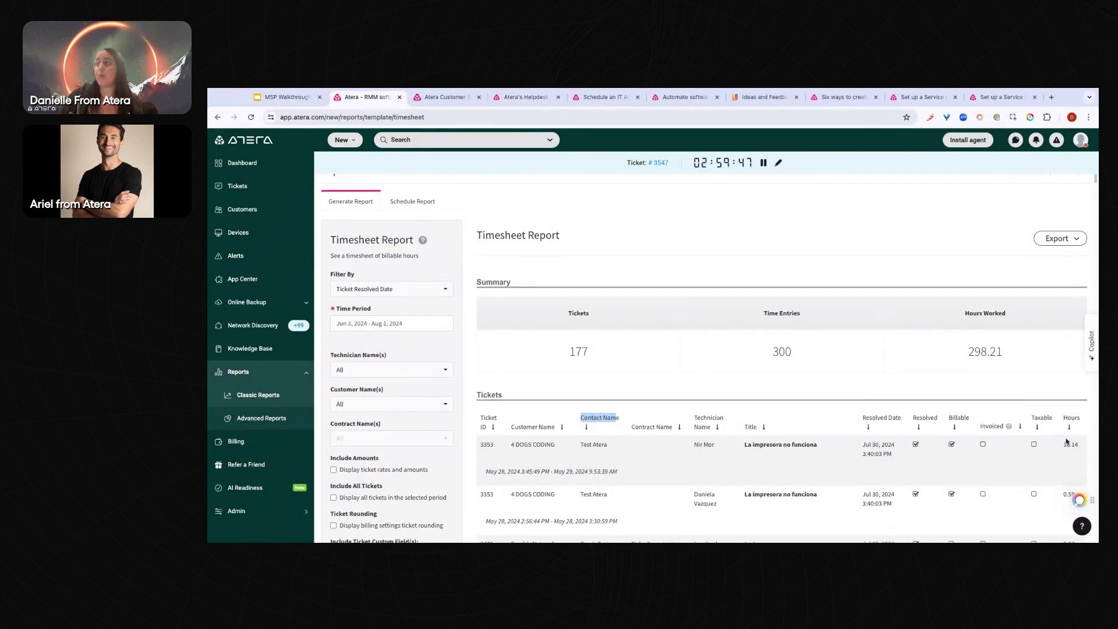
scroll(1066, 441, "up", 2)
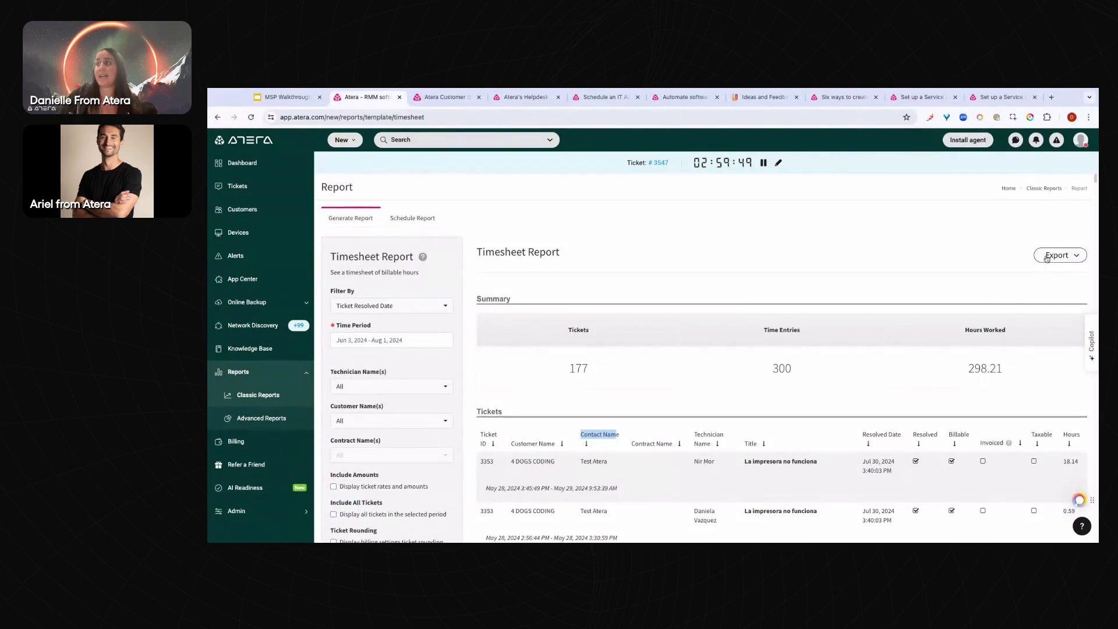
Check the timesheet's export formats and Schedule Report tab, then return to Classic Reports
left_click(1073, 255)
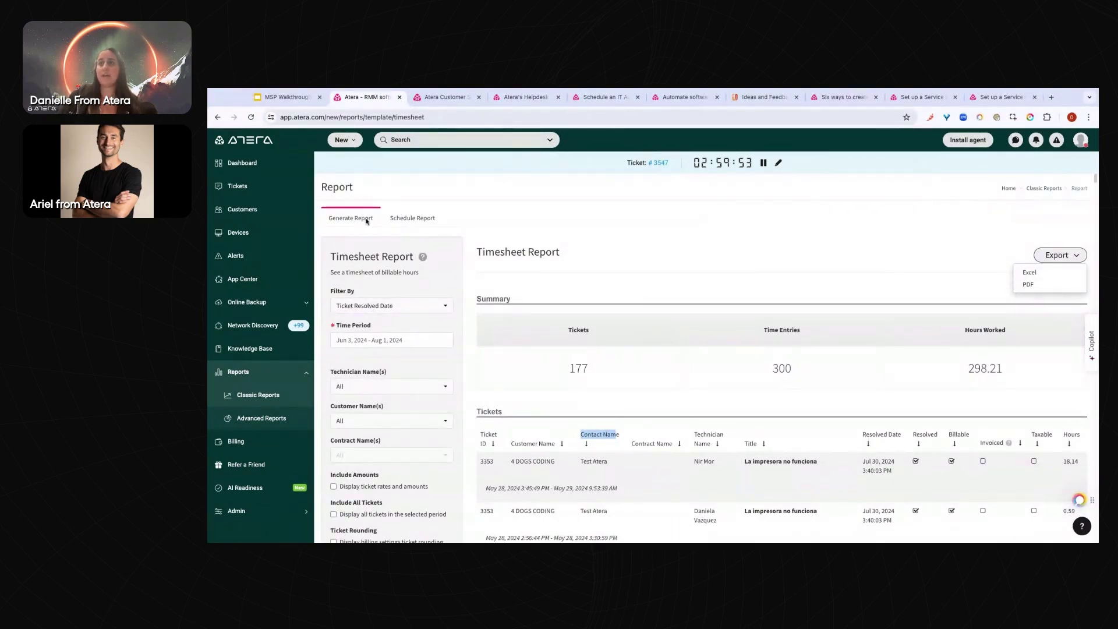
left_click(411, 219)
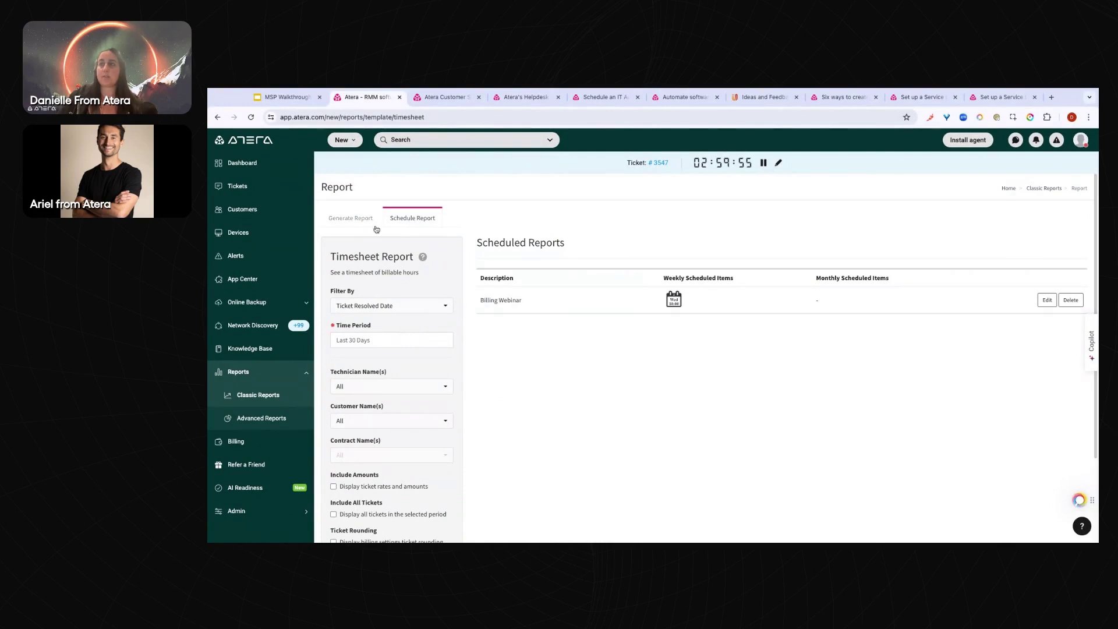
left_click(355, 218)
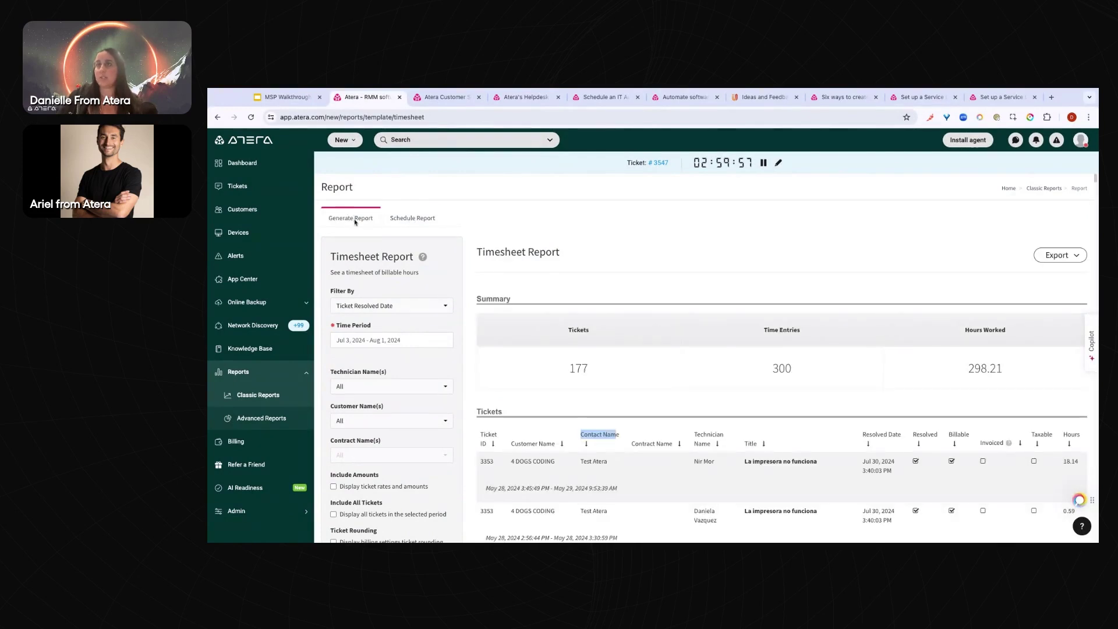
left_click(270, 396)
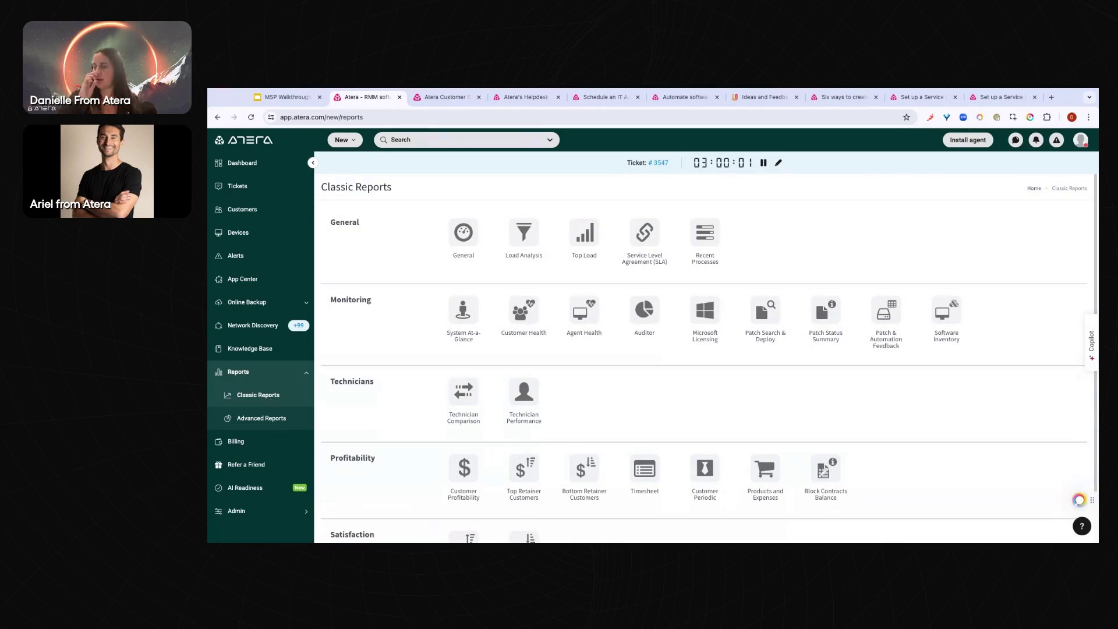
Generate the Auditor report for customer 4 DOGS CODING
left_click(643, 320)
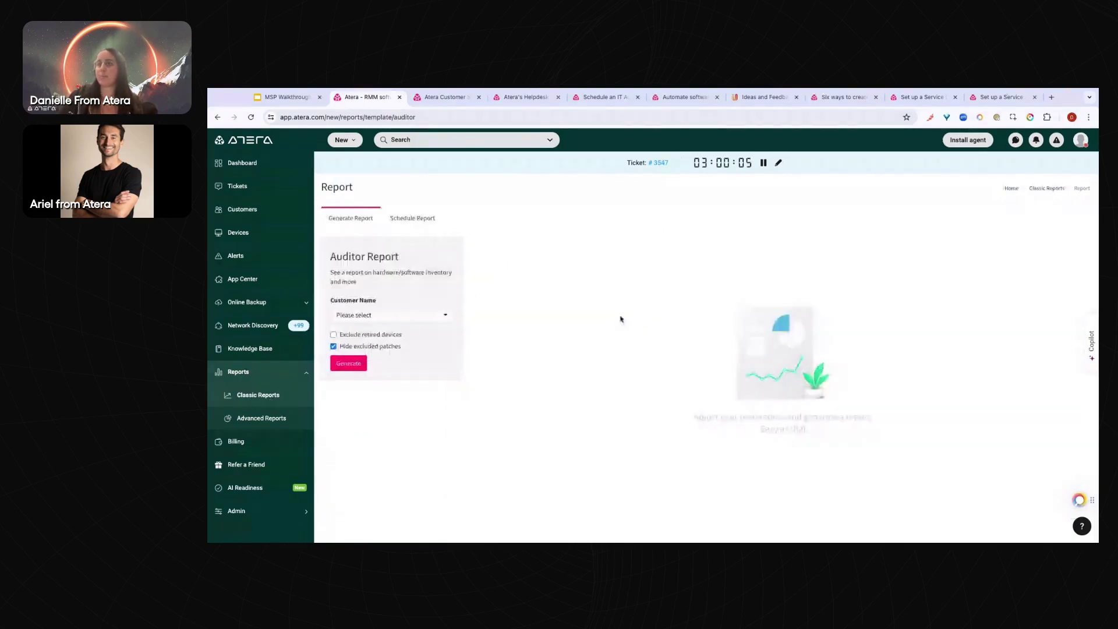
left_click(361, 318)
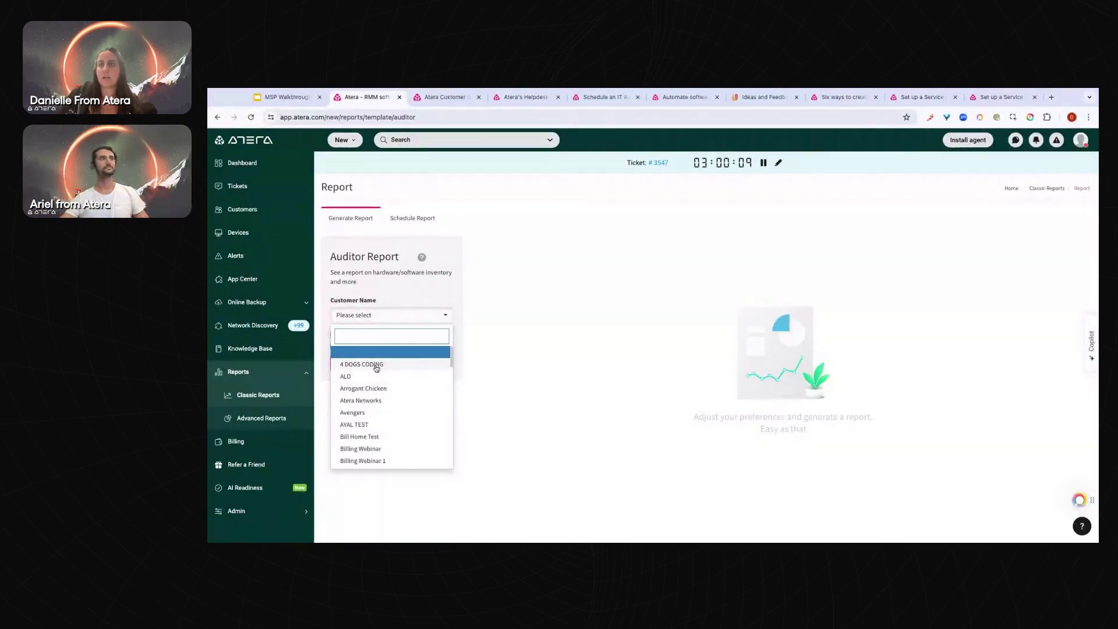
left_click(376, 366)
left_click(349, 364)
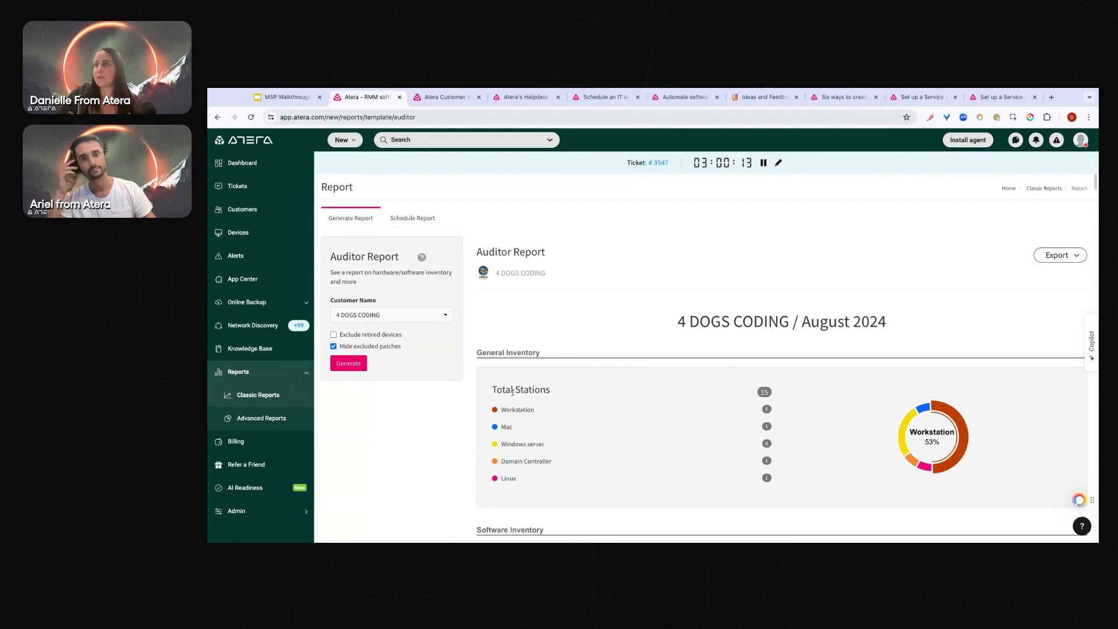
Review the 15 total stations and per-device hardware inventories, then go to the Dashboard
left_click_drag(493, 390, 552, 391)
left_click(748, 391)
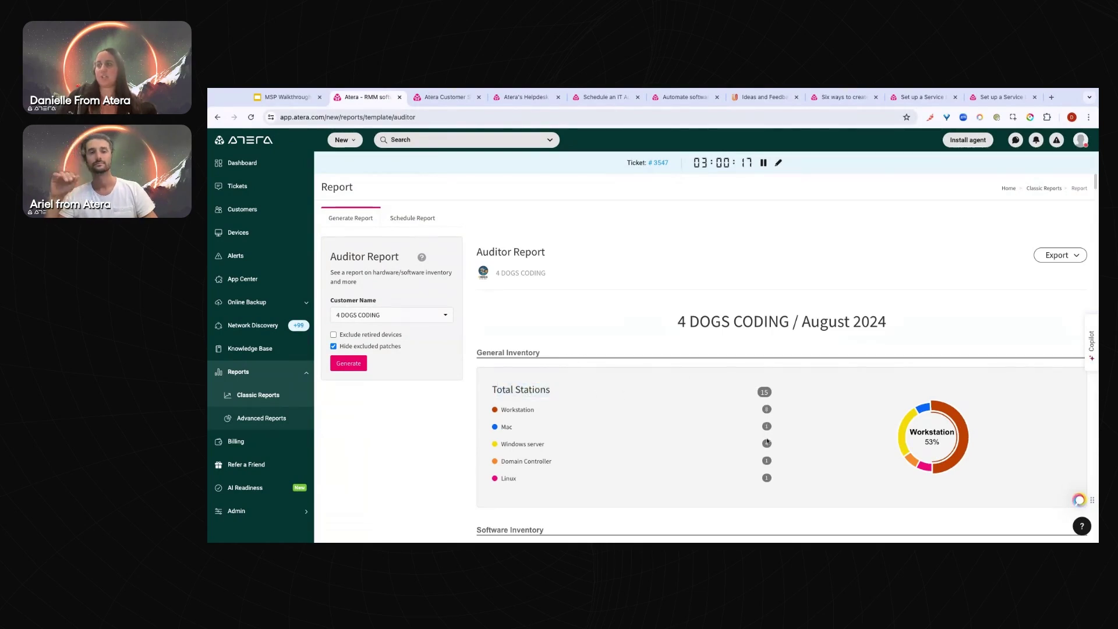
scroll(760, 461, "down", 6)
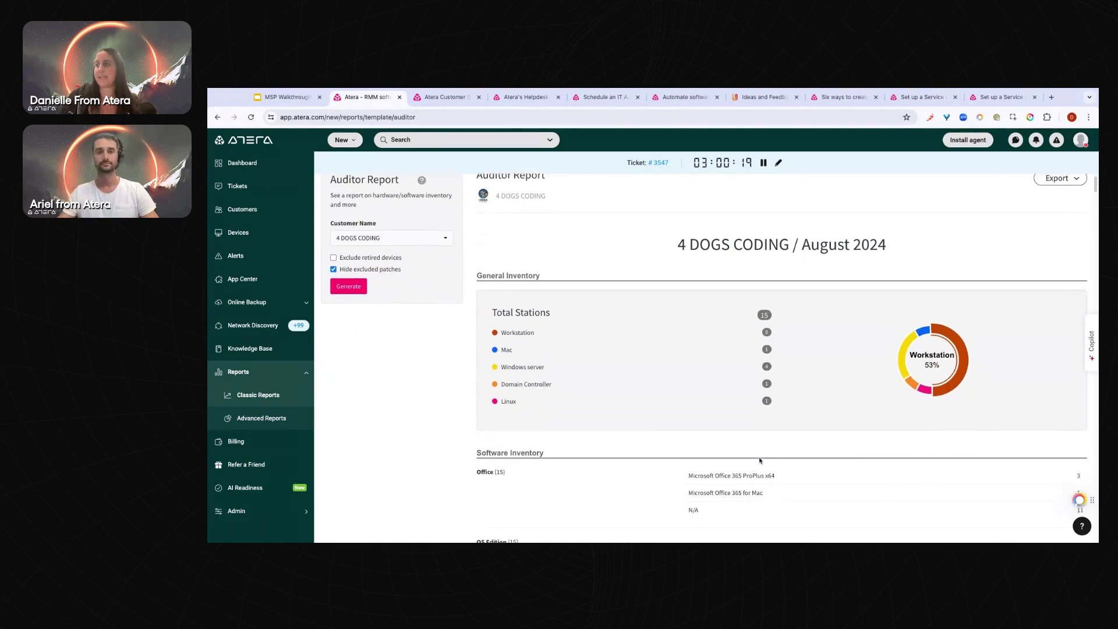
scroll(760, 460, "up", 2)
scroll(760, 461, "down", 5)
scroll(781, 358, "down", 15)
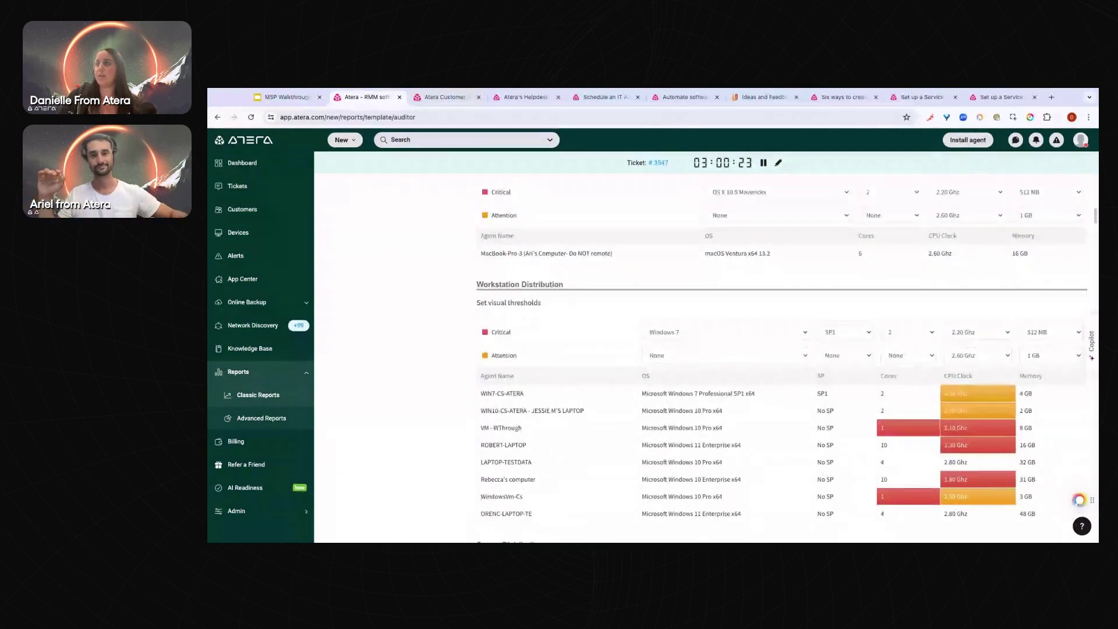
scroll(781, 359, "down", 8)
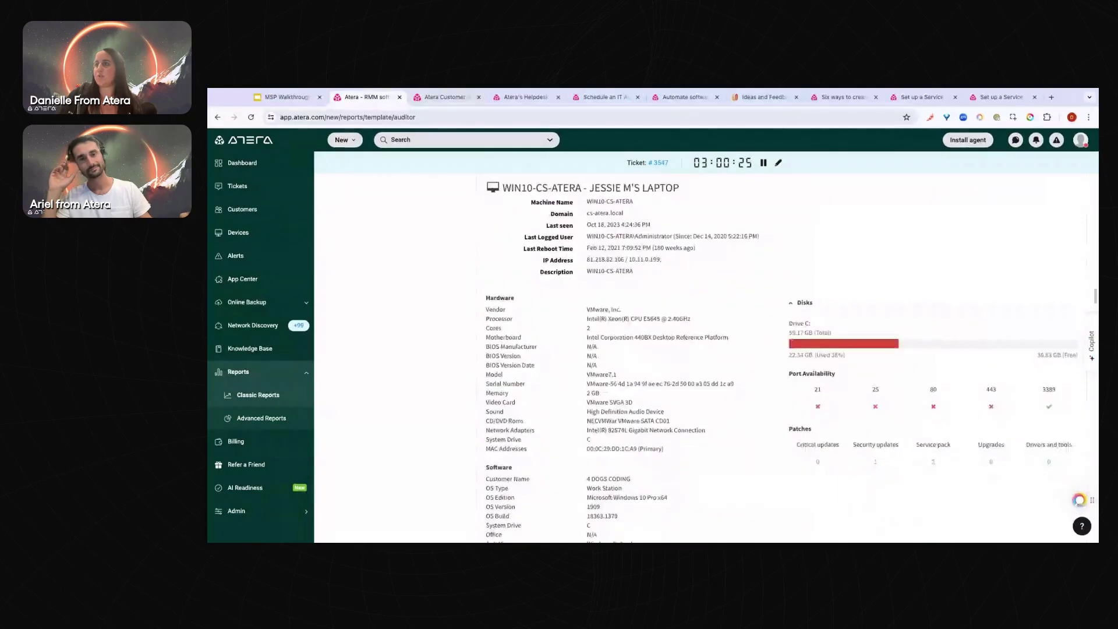
scroll(781, 358, "down", 10)
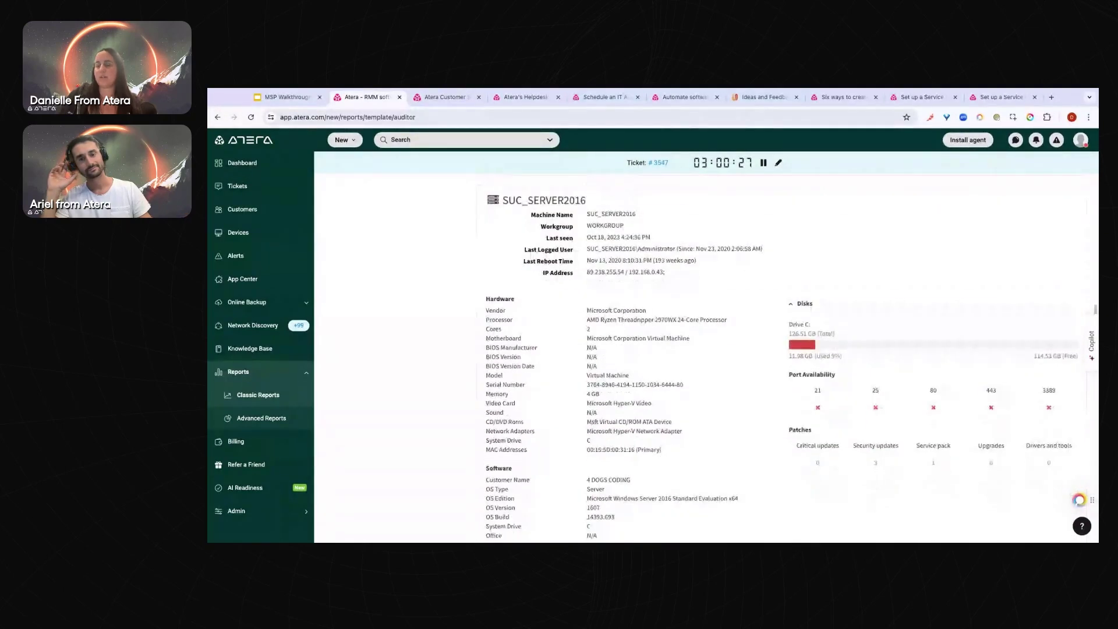
scroll(781, 358, "down", 10)
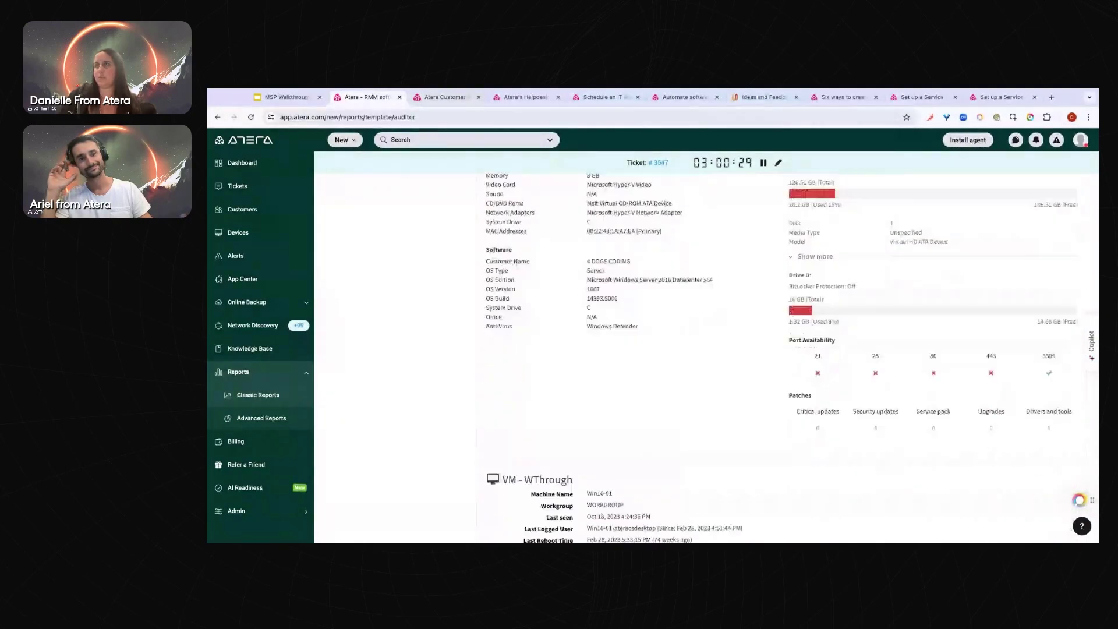
scroll(734, 471, "down", 10)
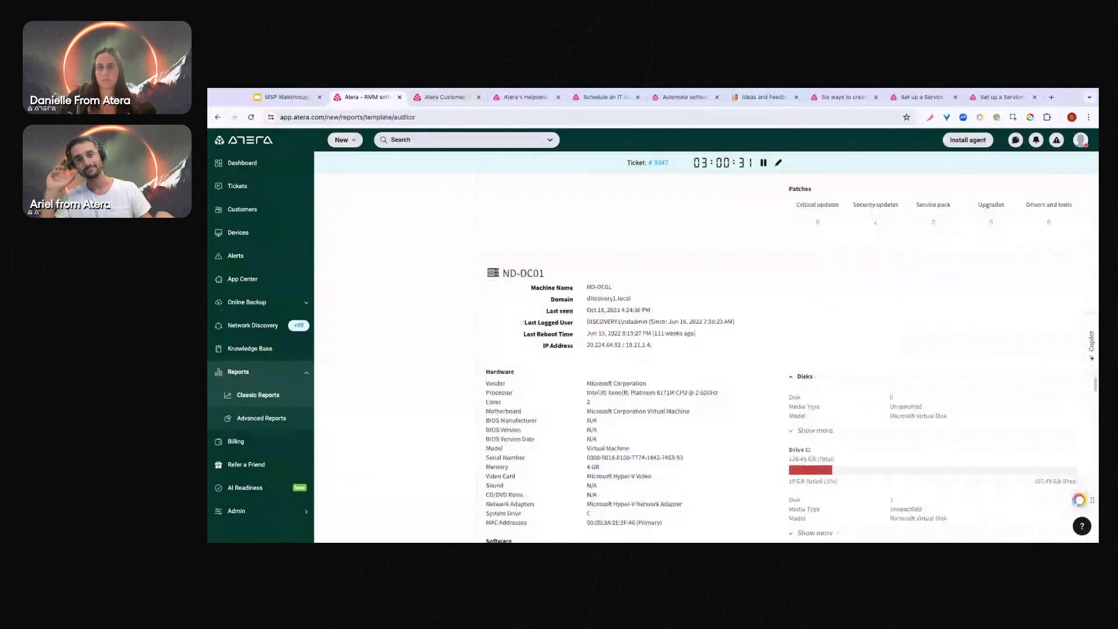
scroll(436, 414, "up", 15)
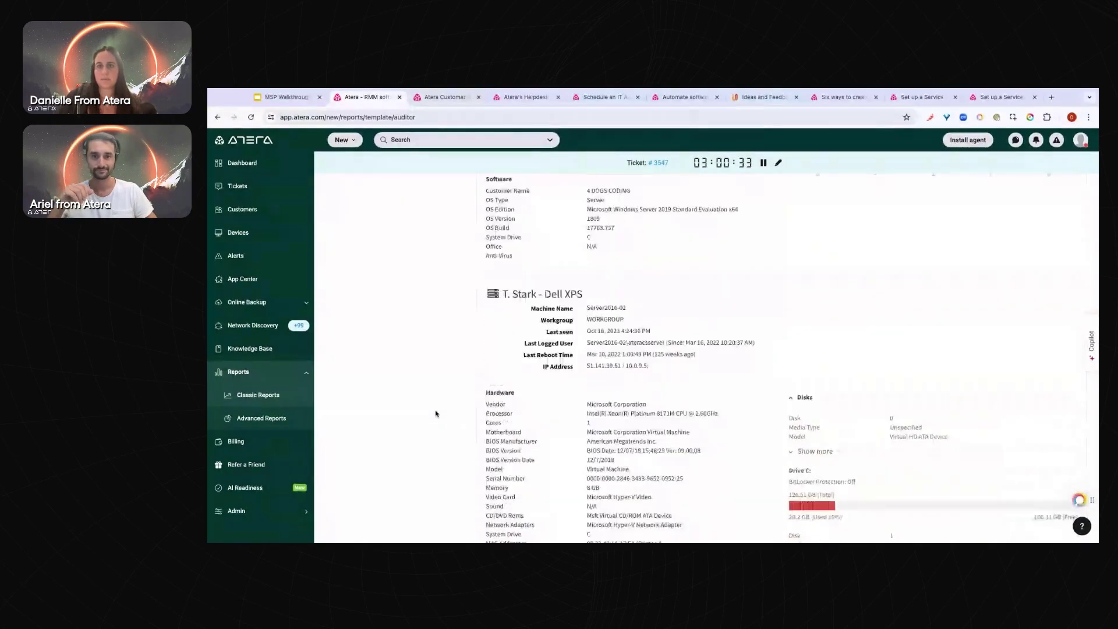
scroll(435, 414, "up", 15)
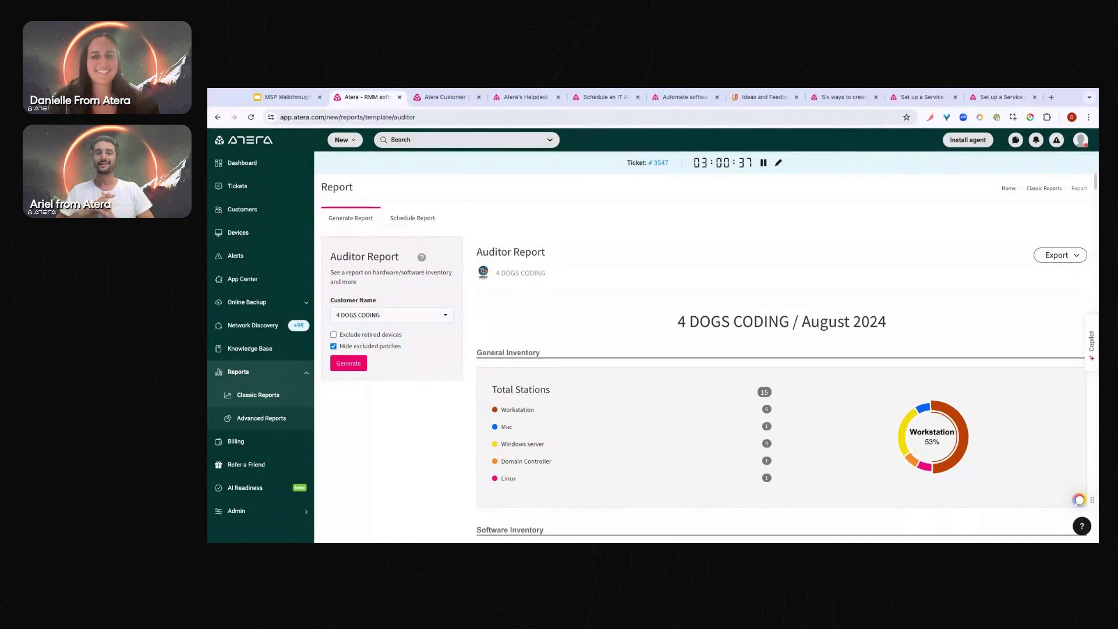
left_click(261, 169)
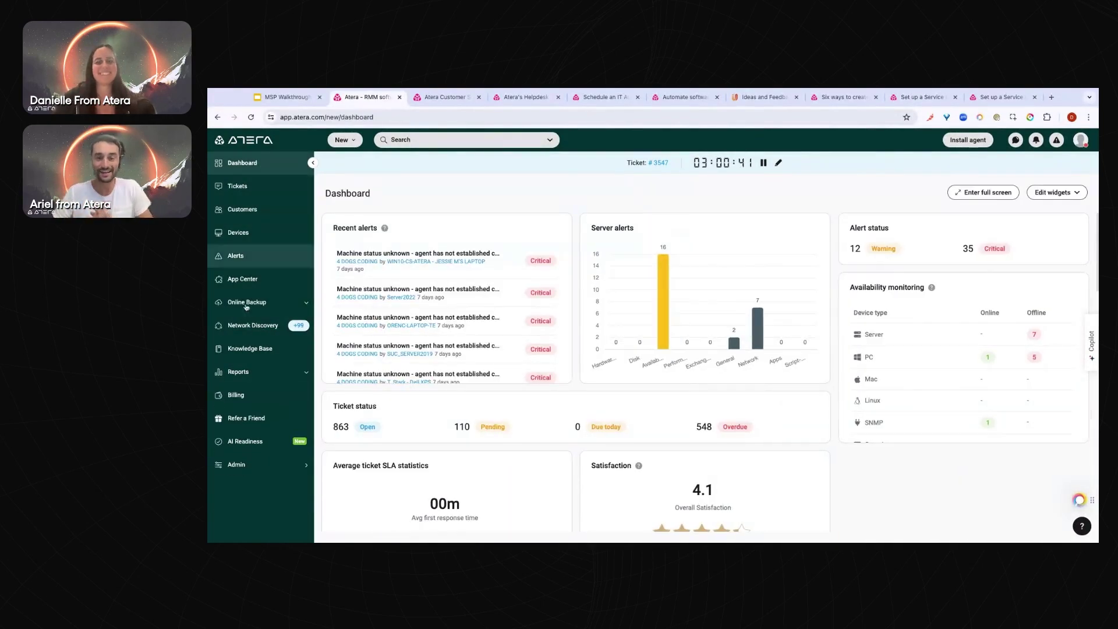